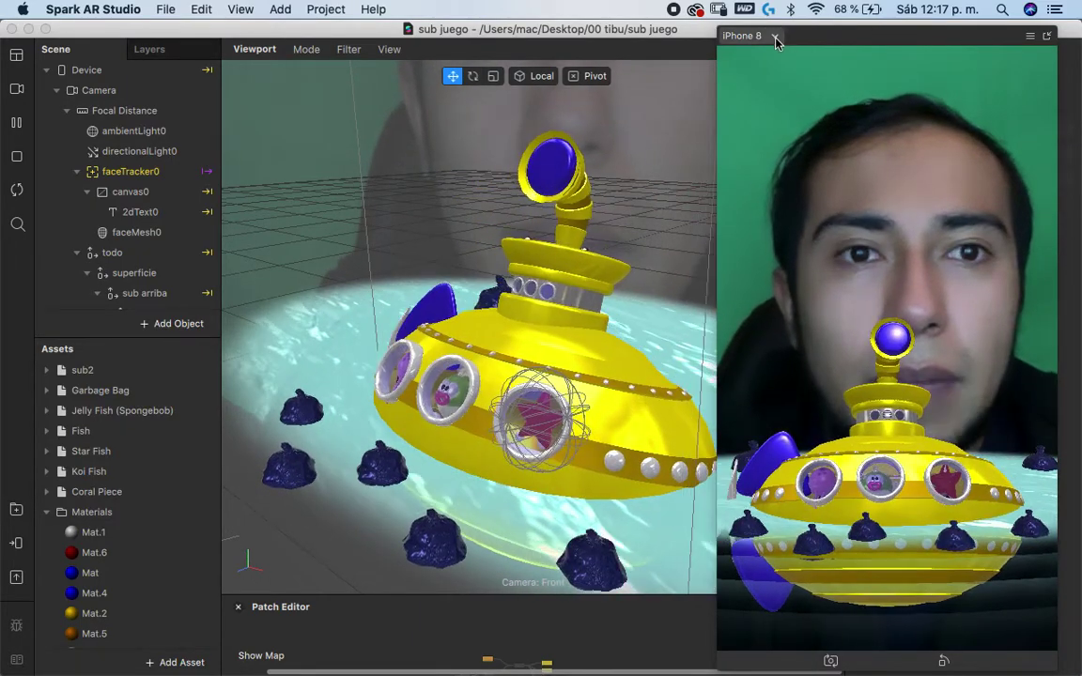
Undock the iPhone 8 simulator, resume the face-tracking preview, then close the sub juego project
{"action": "left_click", "coordinate": [1048, 36]}
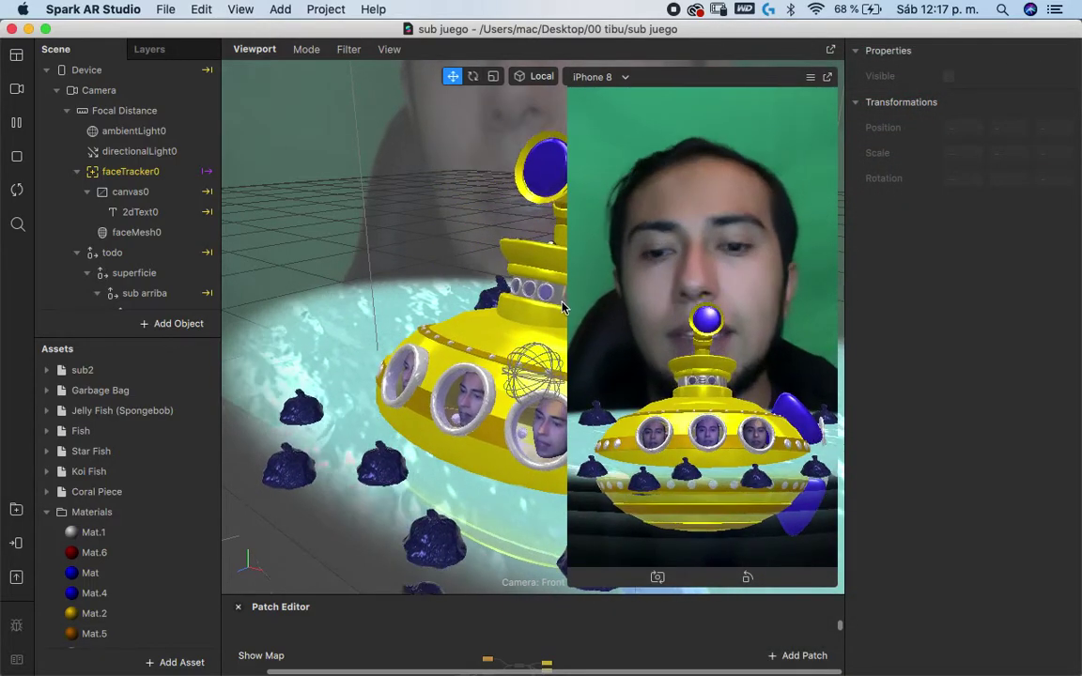
{"action": "left_click", "coordinate": [16, 122]}
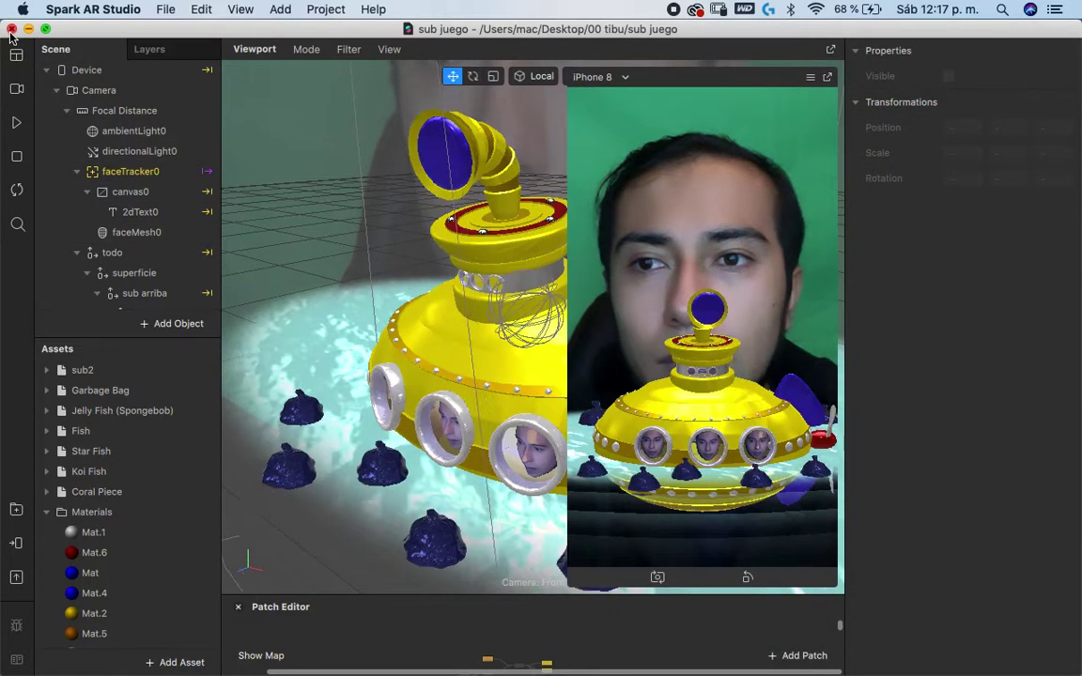
{"action": "left_click", "coordinate": [10, 29]}
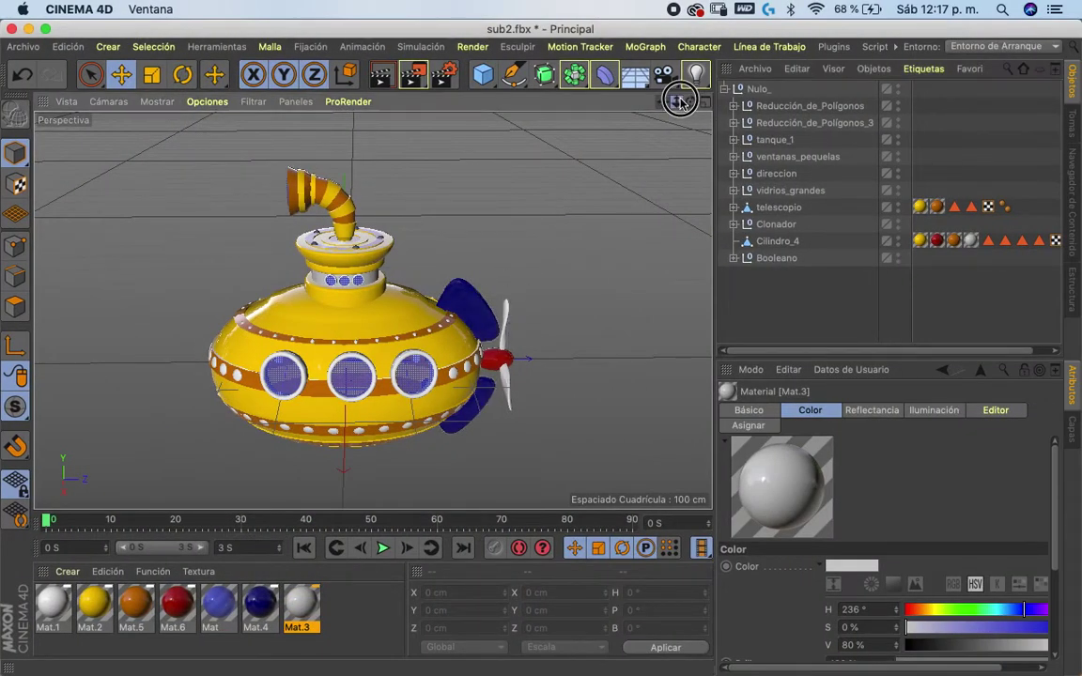
{"action": "left_click_drag", "start_coordinate": [676, 94], "coordinate": [674, 112]}
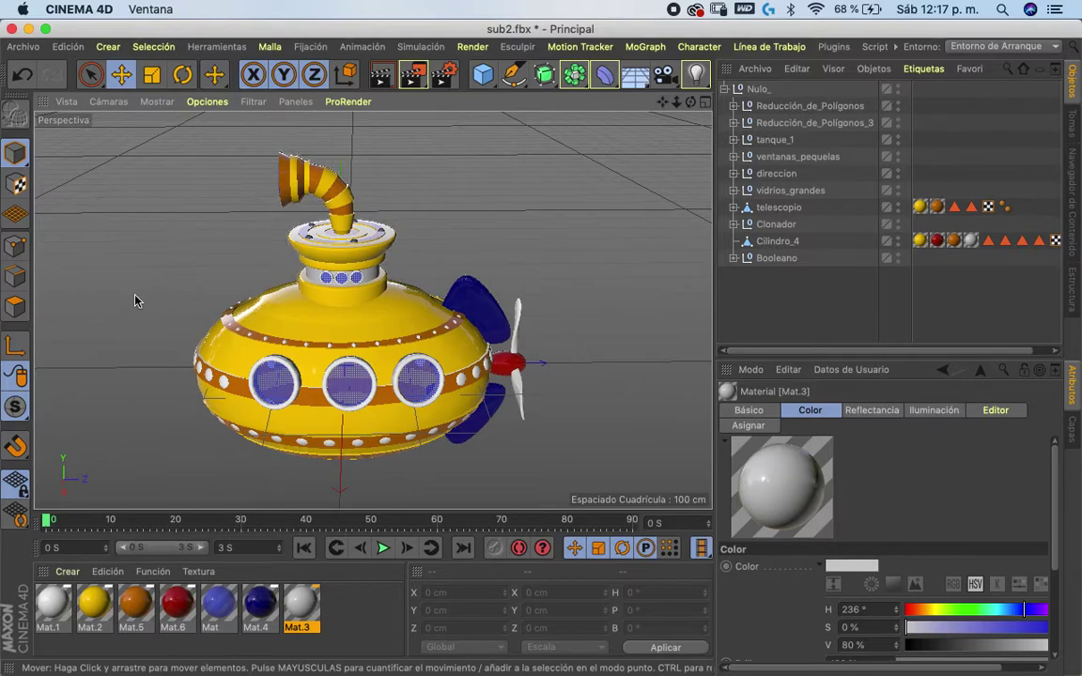
{"action": "left_click", "coordinate": [510, 367]}
{"action": "left_click_drag", "start_coordinate": [693, 103], "coordinate": [681, 52]}
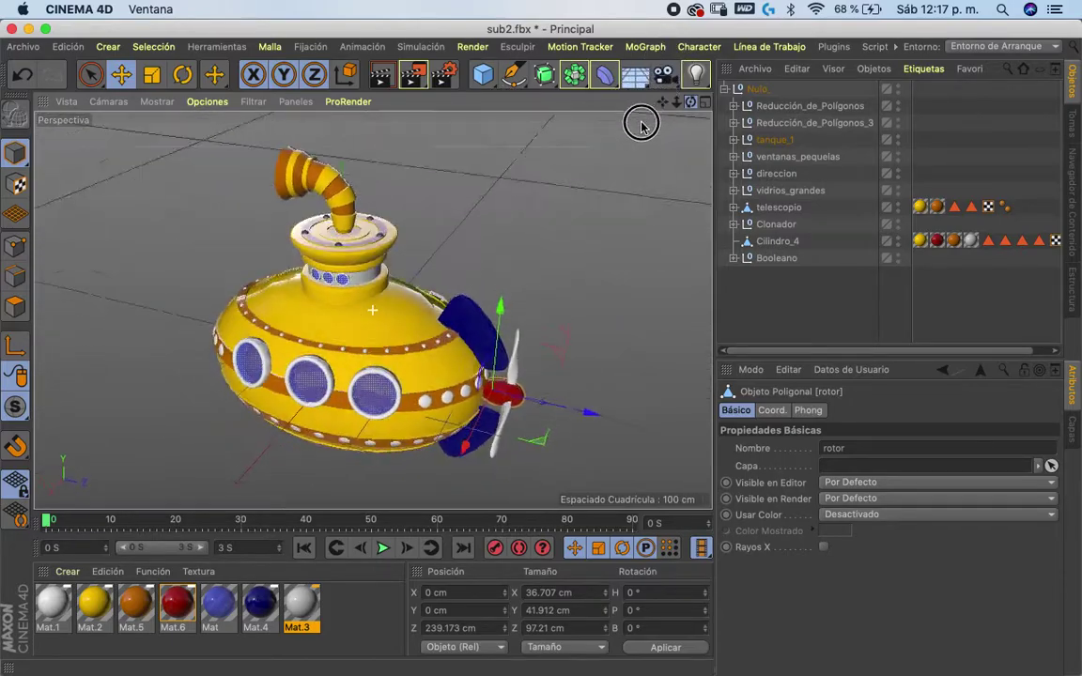
{"action": "left_click_drag", "start_coordinate": [681, 52], "coordinate": [587, 114]}
{"action": "key", "text": "r"}
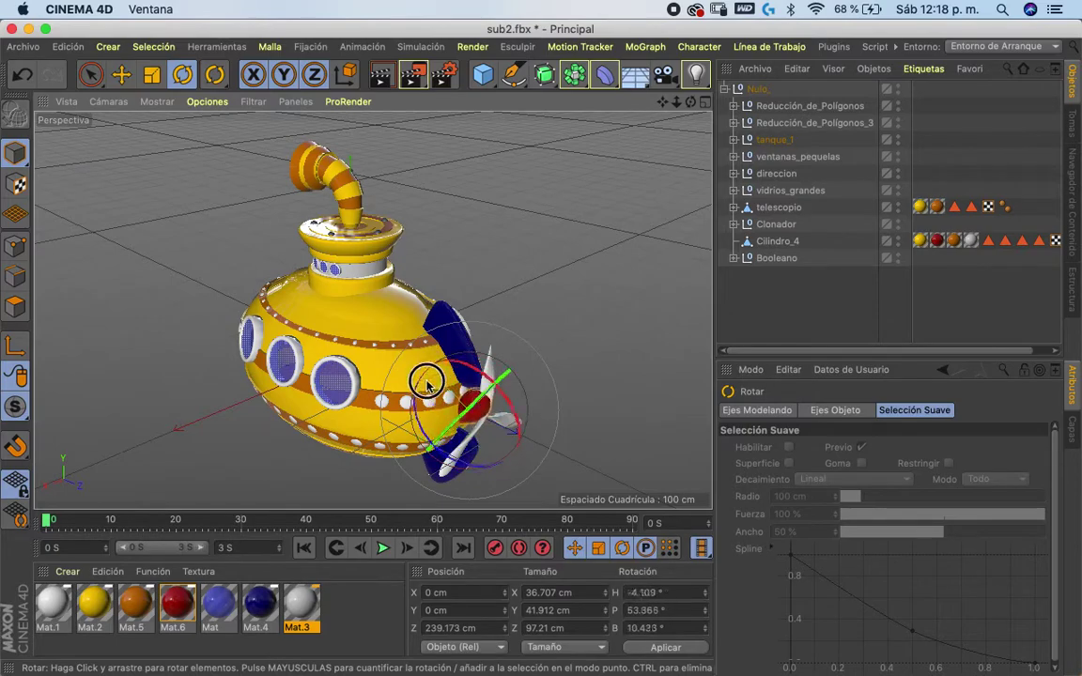
{"action": "left_click", "coordinate": [775, 139]}
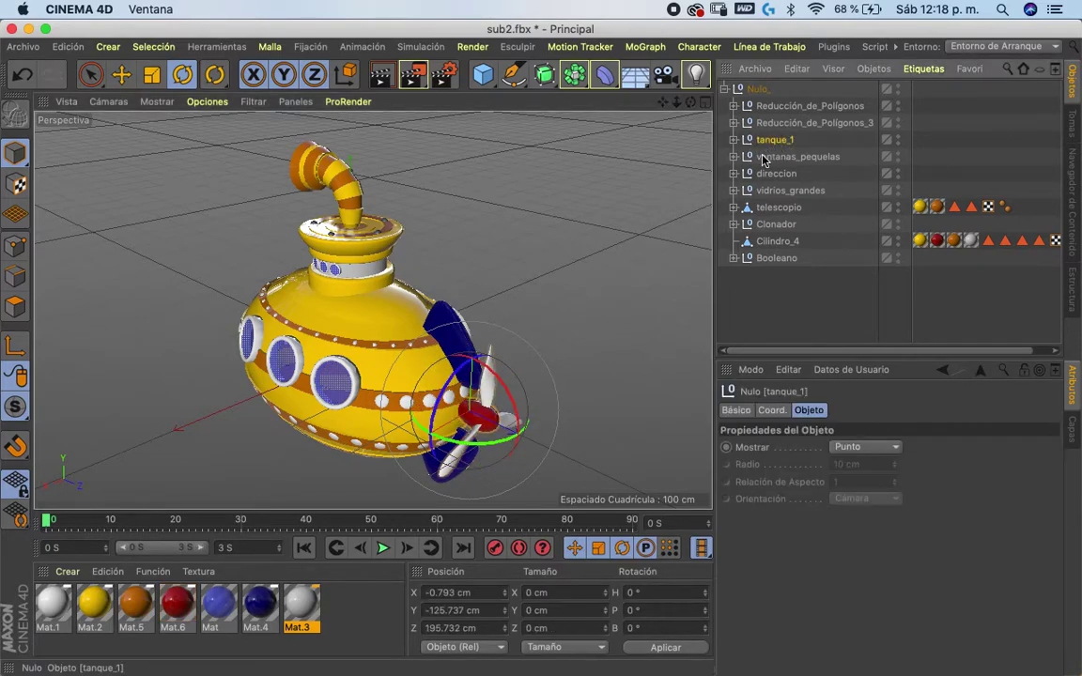
{"action": "left_click_drag", "start_coordinate": [448, 395], "coordinate": [522, 318]}
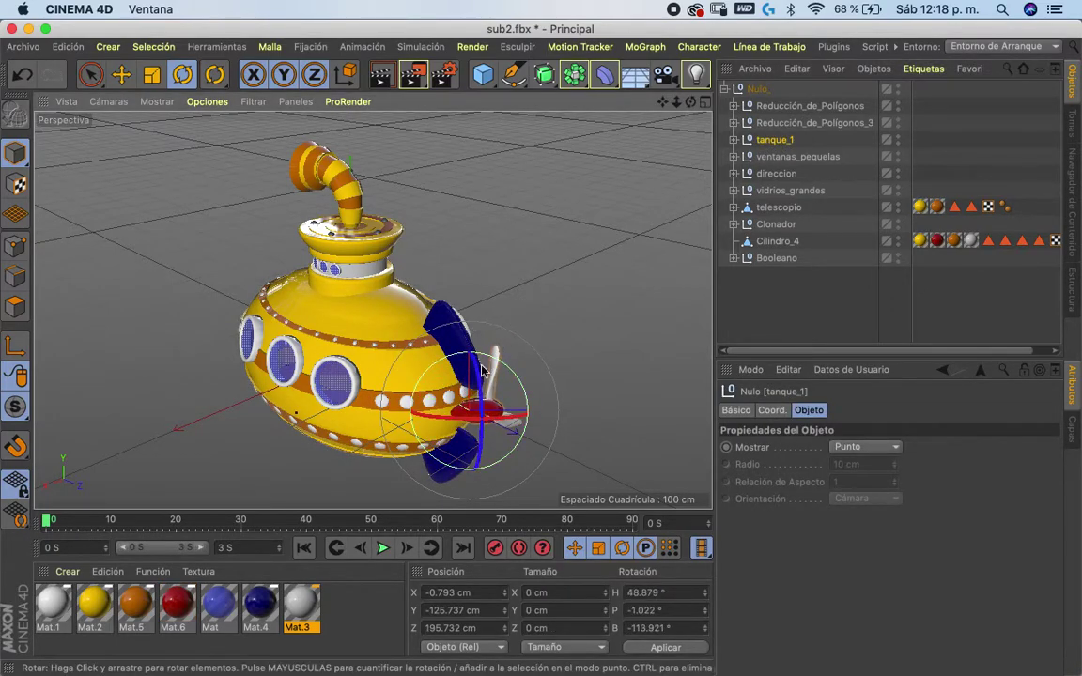
{"action": "key", "text": "ctrl+z"}
{"action": "mouse_move", "coordinate": [482, 373]}
{"action": "left_mouse_down"}
{"action": "mouse_move", "coordinate": [455, 393]}
{"action": "mouse_move", "coordinate": [527, 370]}
{"action": "left_mouse_up"}
{"action": "left_click_drag", "start_coordinate": [495, 463], "coordinate": [489, 432]}
{"action": "key", "text": "ctrl+z"}
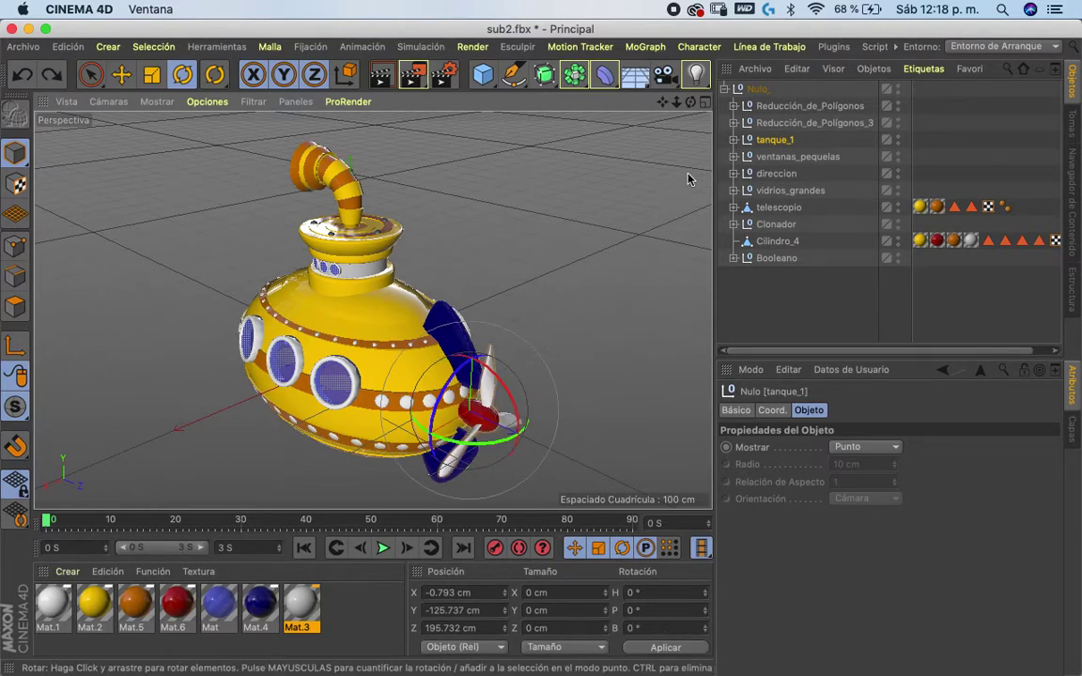
{"action": "mouse_move", "coordinate": [690, 101]}
{"action": "left_mouse_down"}
{"action": "mouse_move", "coordinate": [698, 68]}
{"action": "mouse_move", "coordinate": [606, 103]}
{"action": "left_mouse_up"}
{"action": "left_click", "coordinate": [548, 416]}
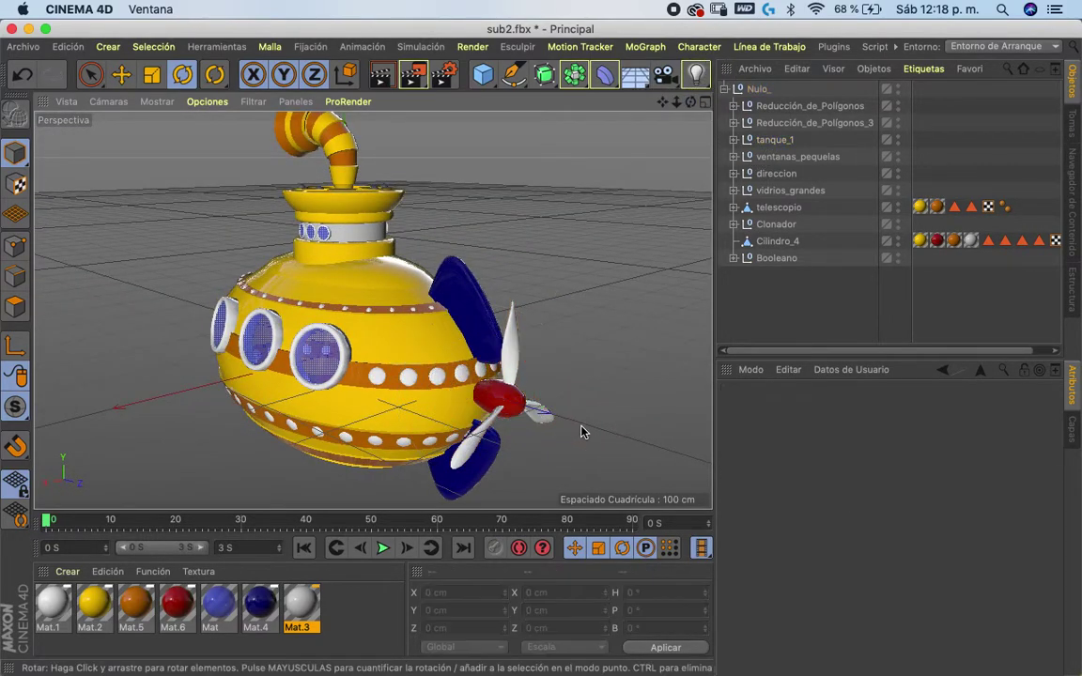
Nest Reducción_de_Polígonos_3 inside tanque_1 and spin the group to confirm it turns together
{"action": "left_click_drag", "start_coordinate": [799, 122], "coordinate": [774, 141]}
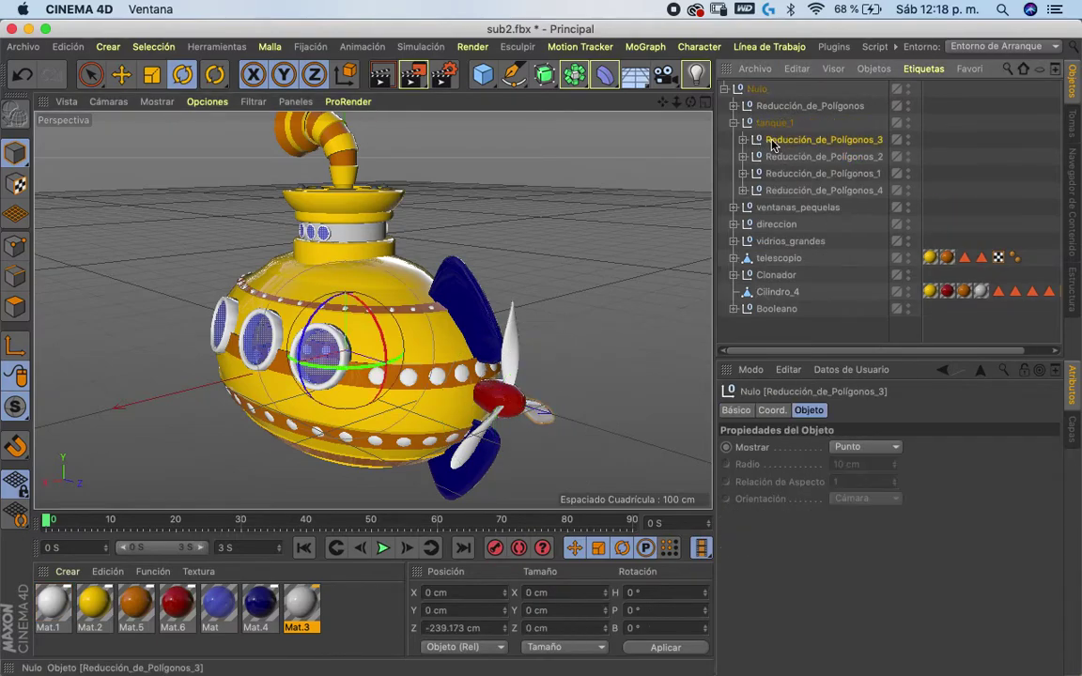
{"action": "left_click", "coordinate": [762, 125]}
{"action": "left_click_drag", "start_coordinate": [462, 372], "coordinate": [479, 400]}
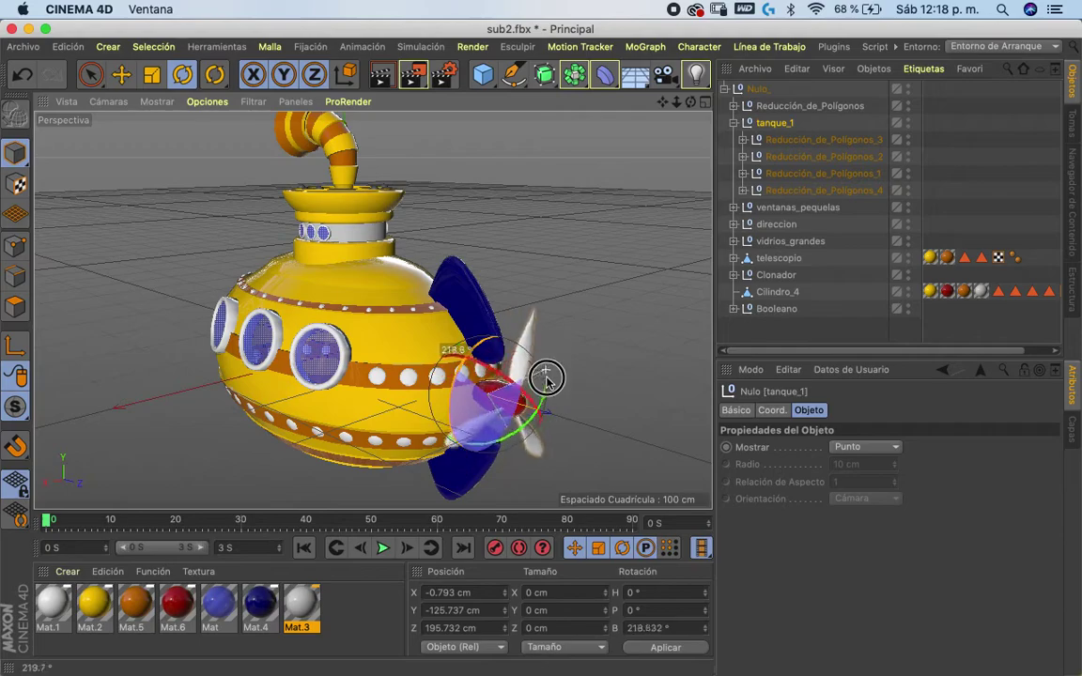
{"action": "mouse_move", "coordinate": [479, 399]}
{"action": "left_mouse_down"}
{"action": "mouse_move", "coordinate": [508, 343]}
{"action": "mouse_move", "coordinate": [476, 379]}
{"action": "left_mouse_up"}
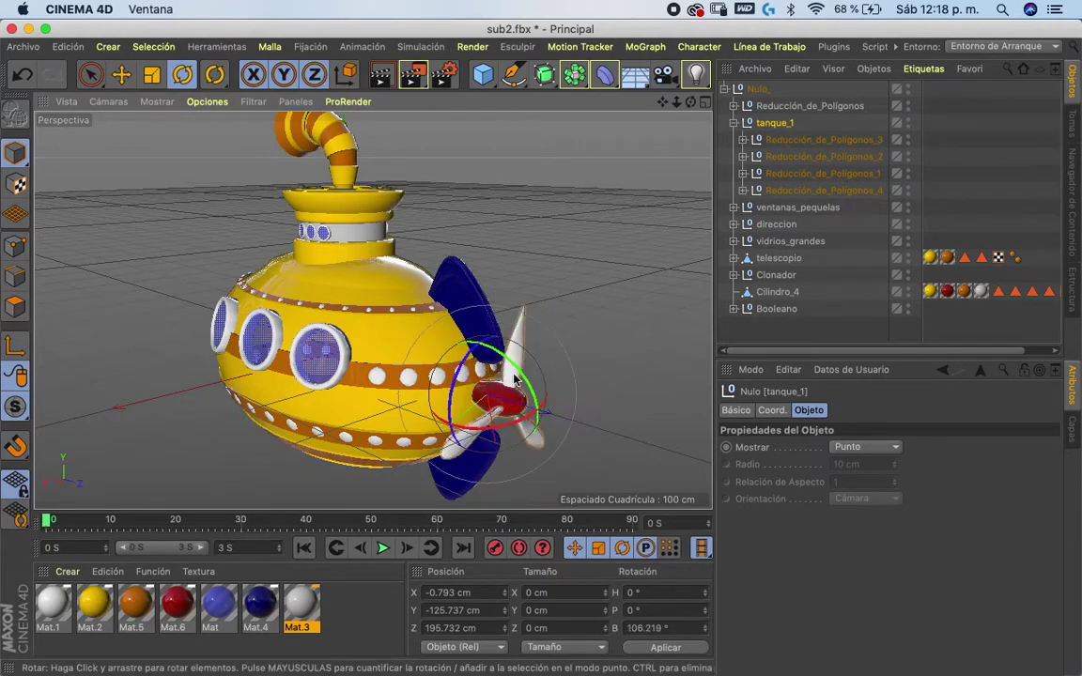
Test-swing the rear fin and the direccion group, undoing each rotation
{"action": "left_click", "coordinate": [439, 329]}
{"action": "left_click_drag", "start_coordinate": [439, 328], "coordinate": [441, 310]}
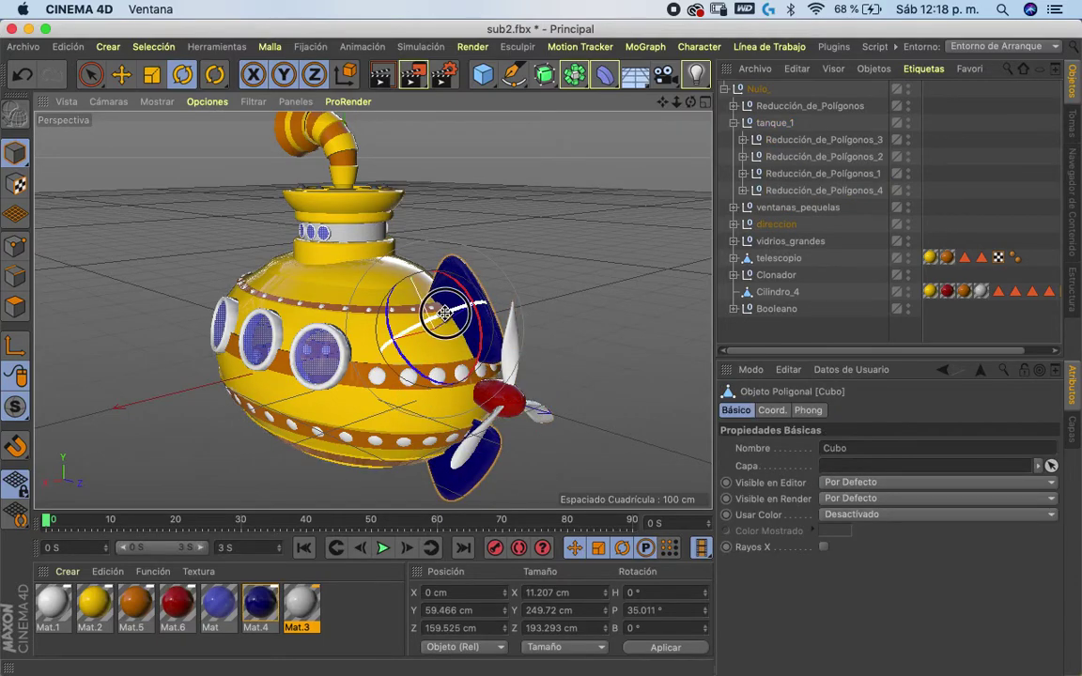
{"action": "key", "text": "ctrl+z"}
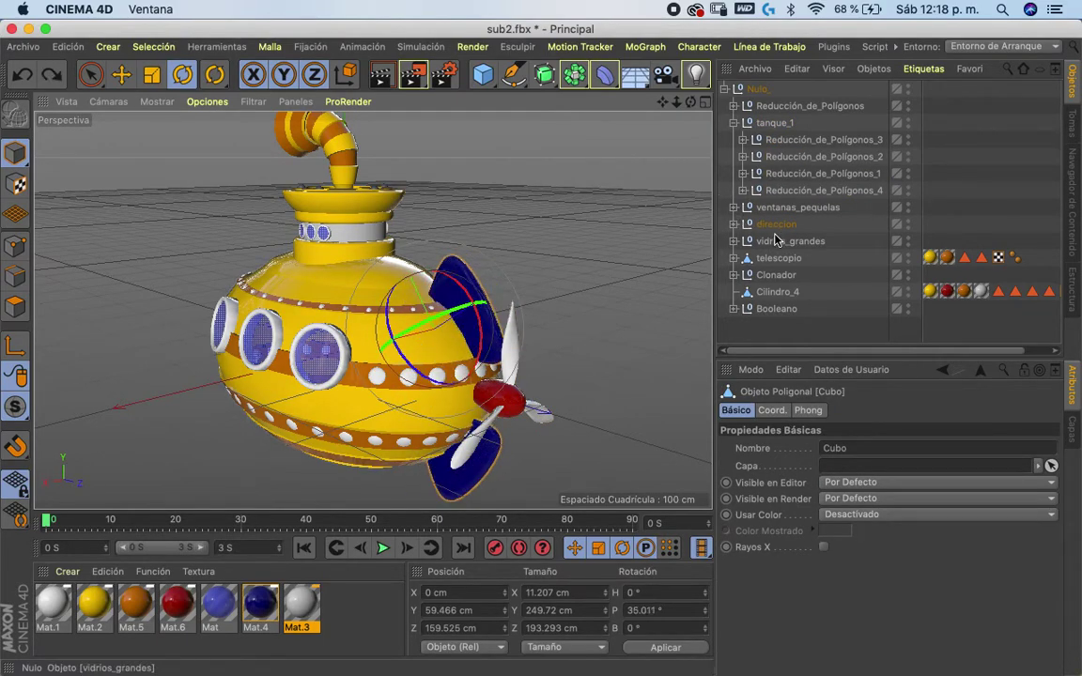
{"action": "left_click", "coordinate": [776, 223]}
{"action": "mouse_move", "coordinate": [391, 348]}
{"action": "left_mouse_down"}
{"action": "mouse_move", "coordinate": [391, 395]}
{"action": "mouse_move", "coordinate": [449, 379]}
{"action": "mouse_move", "coordinate": [411, 401]}
{"action": "mouse_move", "coordinate": [435, 292]}
{"action": "left_mouse_up"}
{"action": "key", "text": "ctrl+z"}
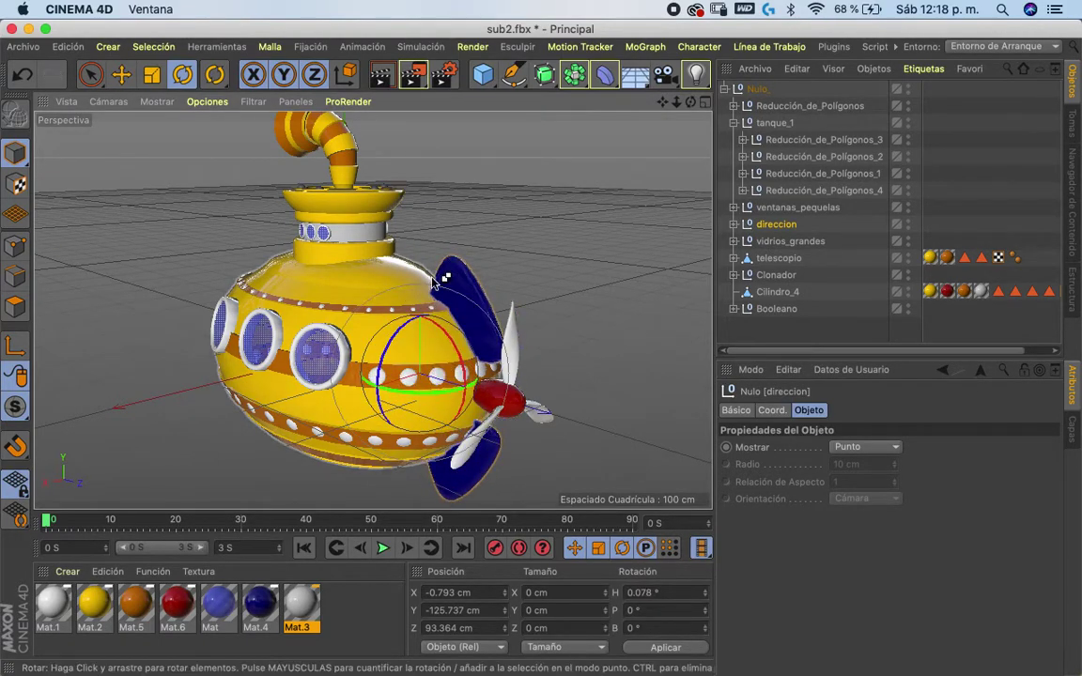
Turn the telescopio periscope to a 33.6° heading, undoing and redoing the rotation
{"action": "left_click", "coordinate": [337, 153]}
{"action": "mouse_move", "coordinate": [465, 242]}
{"action": "left_mouse_down", "text": "alt"}
{"action": "mouse_move", "coordinate": [611, 205]}
{"action": "mouse_move", "coordinate": [420, 298]}
{"action": "mouse_move", "coordinate": [453, 258]}
{"action": "left_mouse_up", "text": "alt"}
{"action": "key", "text": "ctrl+z"}
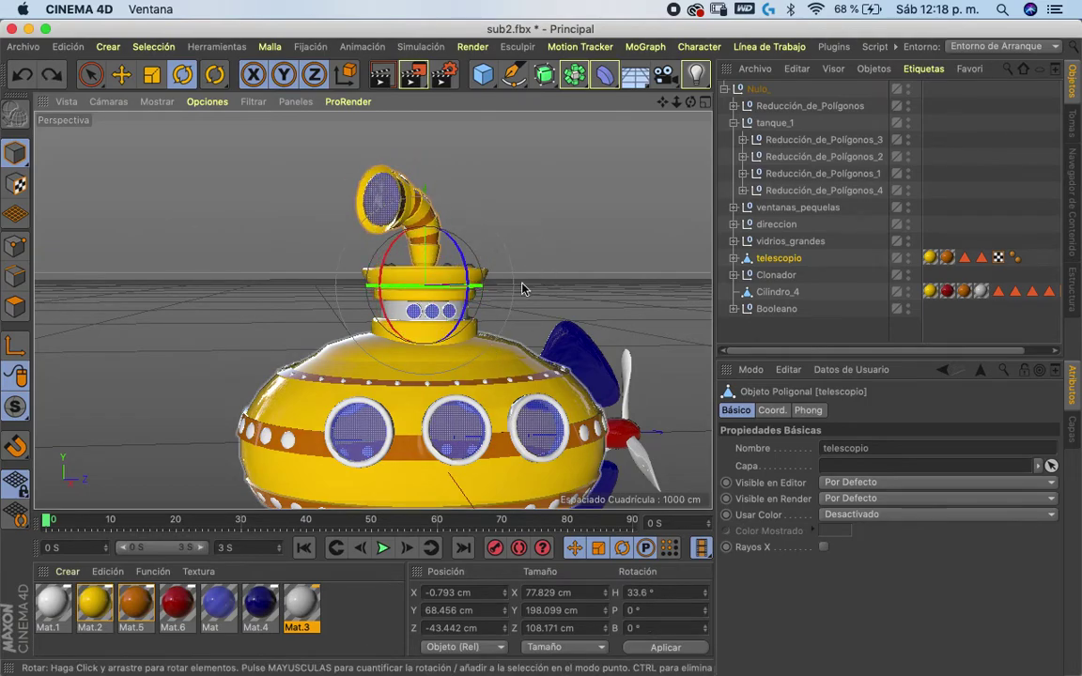
{"action": "key", "text": "ctrl+shift+z"}
{"action": "key", "text": "ctrl+shift+z"}
{"action": "key", "text": "ctrl+shift+z"}
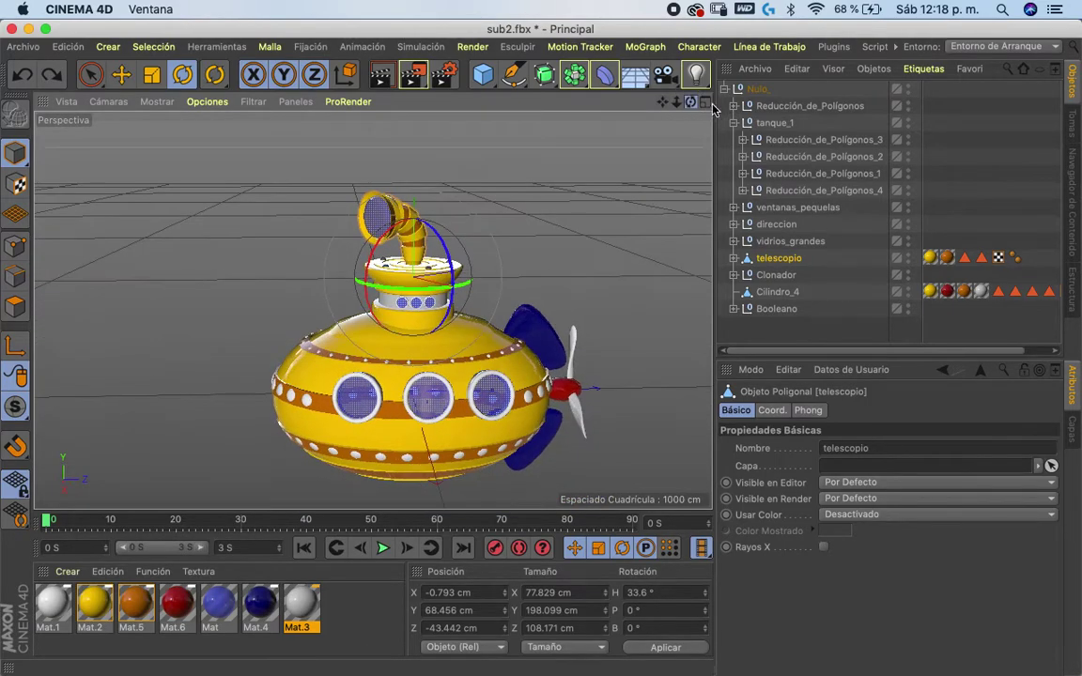
Collapse tanque_1 in the Object Manager, leaving only the Nulo_ group selected
{"action": "left_click", "coordinate": [759, 91]}
{"action": "left_click", "coordinate": [735, 122]}
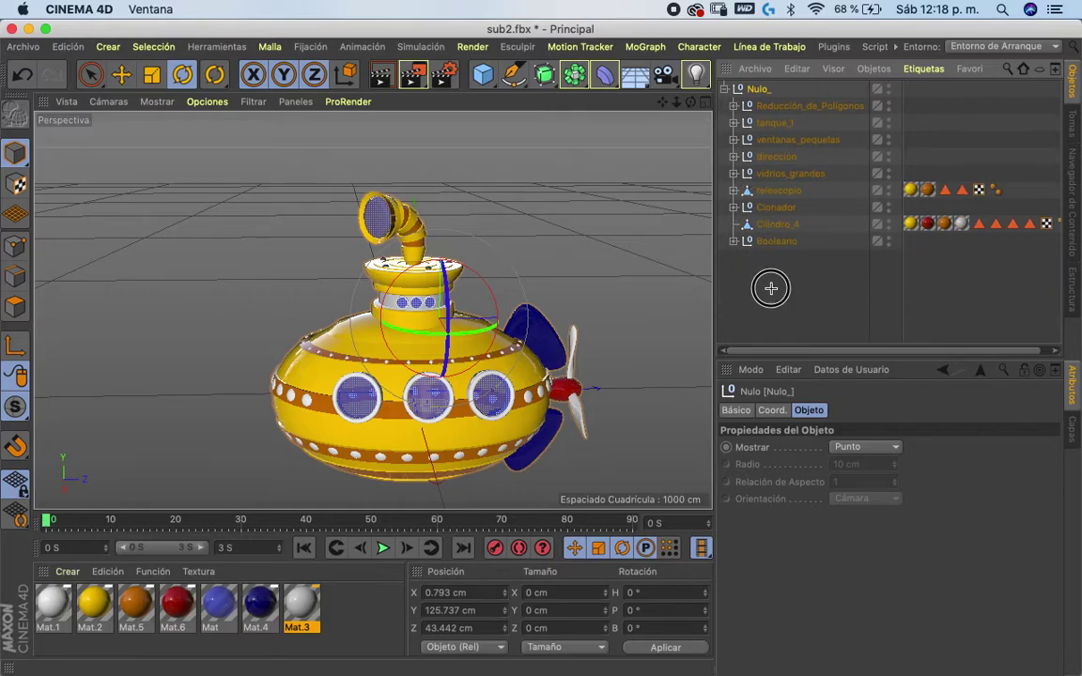
{"action": "left_click_drag", "start_coordinate": [771, 289], "coordinate": [757, 110]}
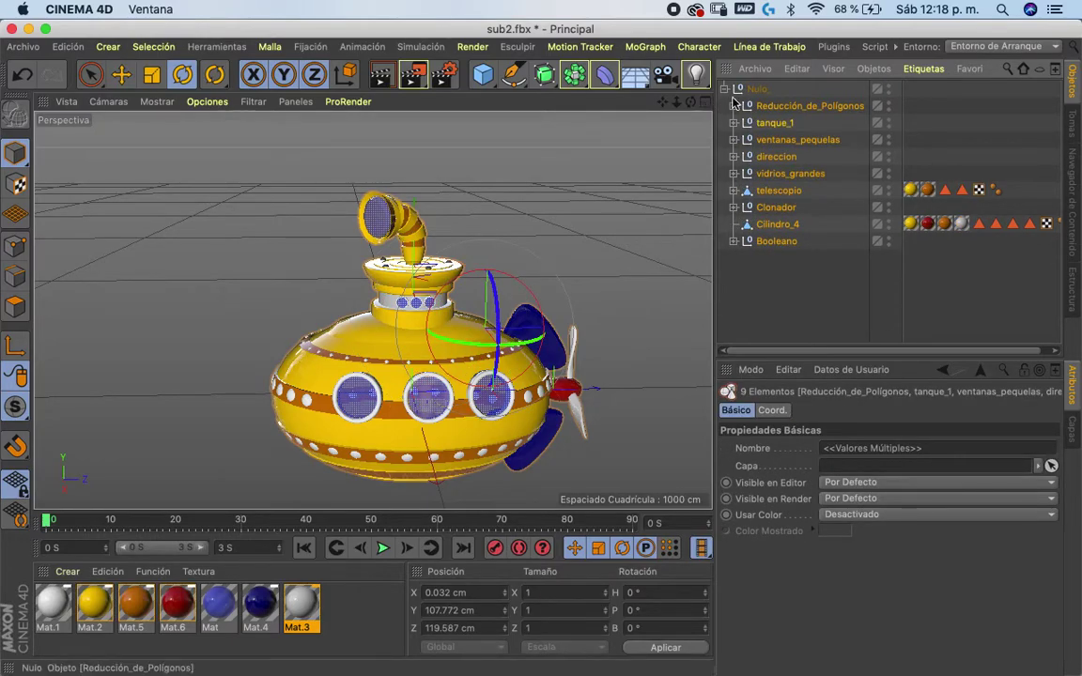
{"action": "key", "text": "ctrl+z"}
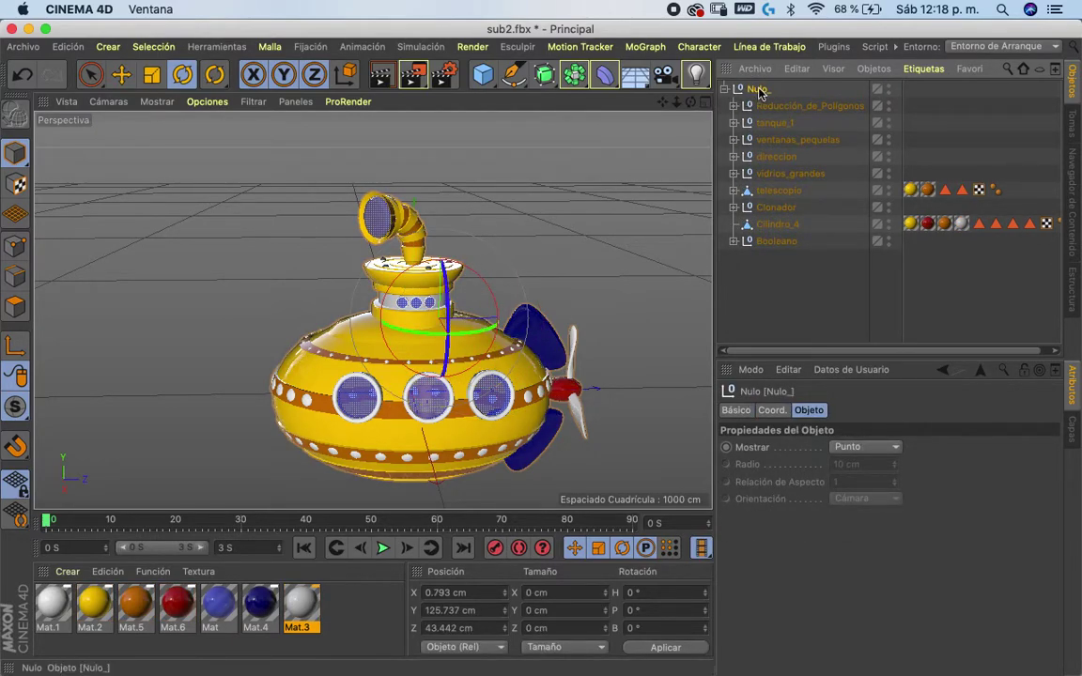
Orbit to a side-on three-quarter view, pick the Move tool and show the four-view layout
{"action": "left_click_drag", "start_coordinate": [685, 111], "coordinate": [674, 111]}
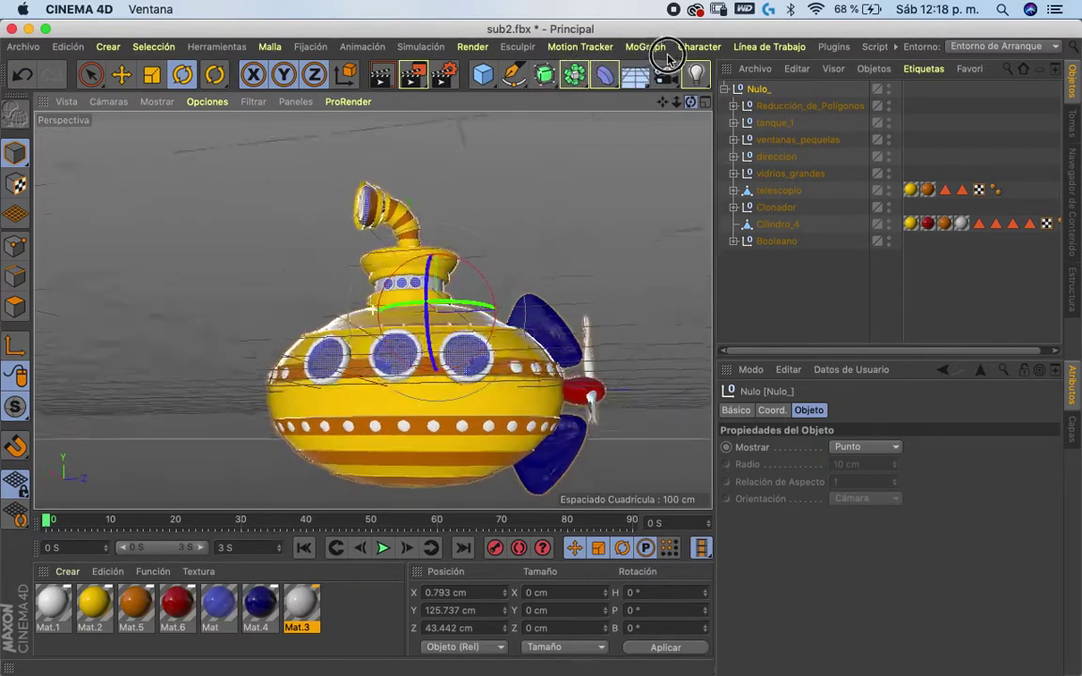
{"action": "left_click_drag", "start_coordinate": [675, 110], "coordinate": [508, 263]}
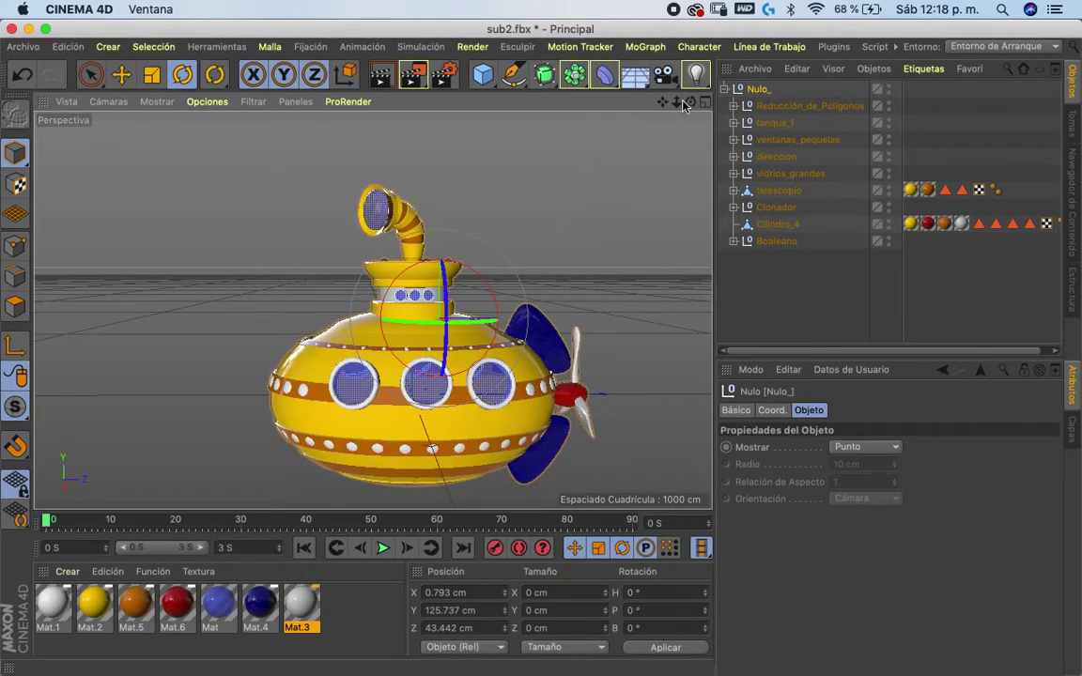
{"action": "left_click_drag", "start_coordinate": [684, 106], "coordinate": [647, 121]}
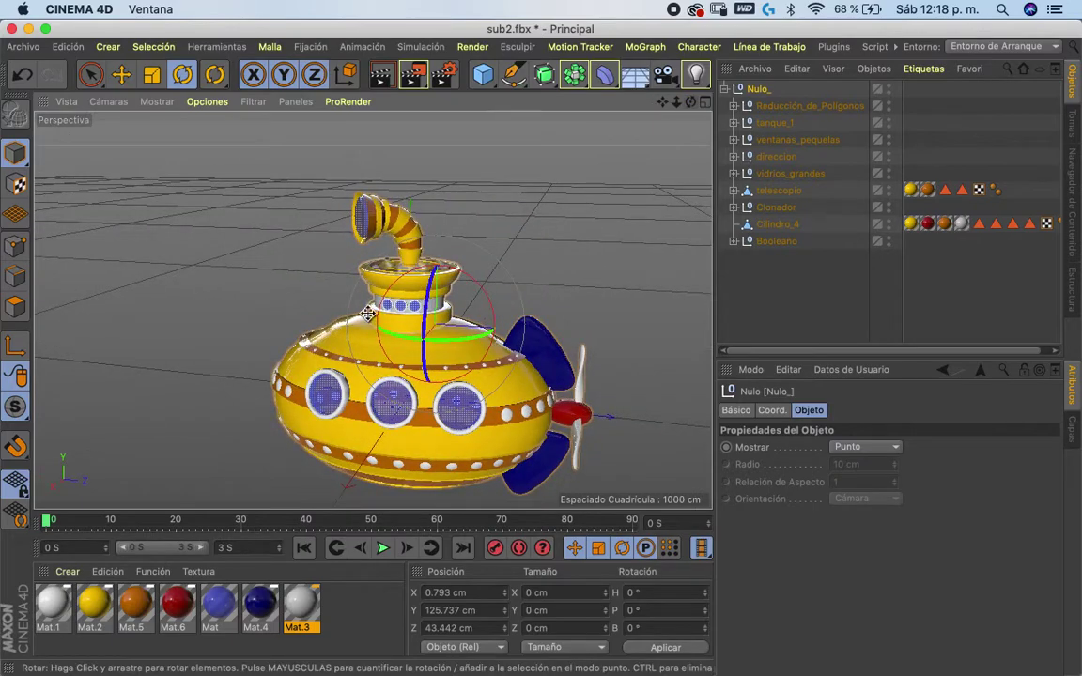
{"action": "left_click_drag", "start_coordinate": [701, 111], "coordinate": [634, 119]}
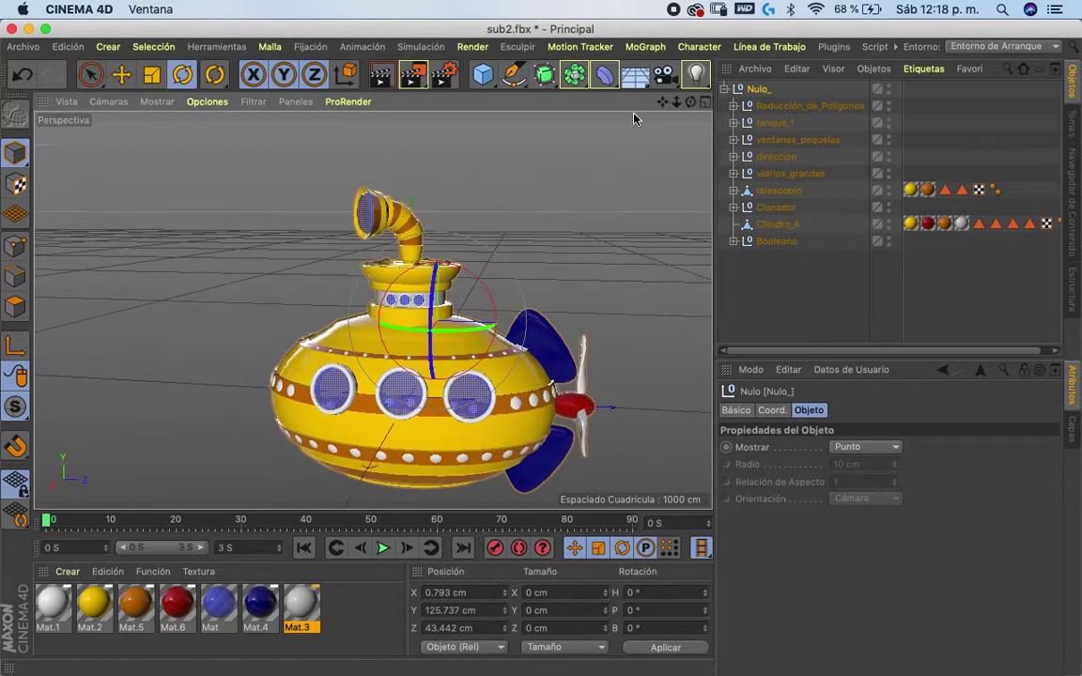
{"action": "left_click", "coordinate": [122, 74]}
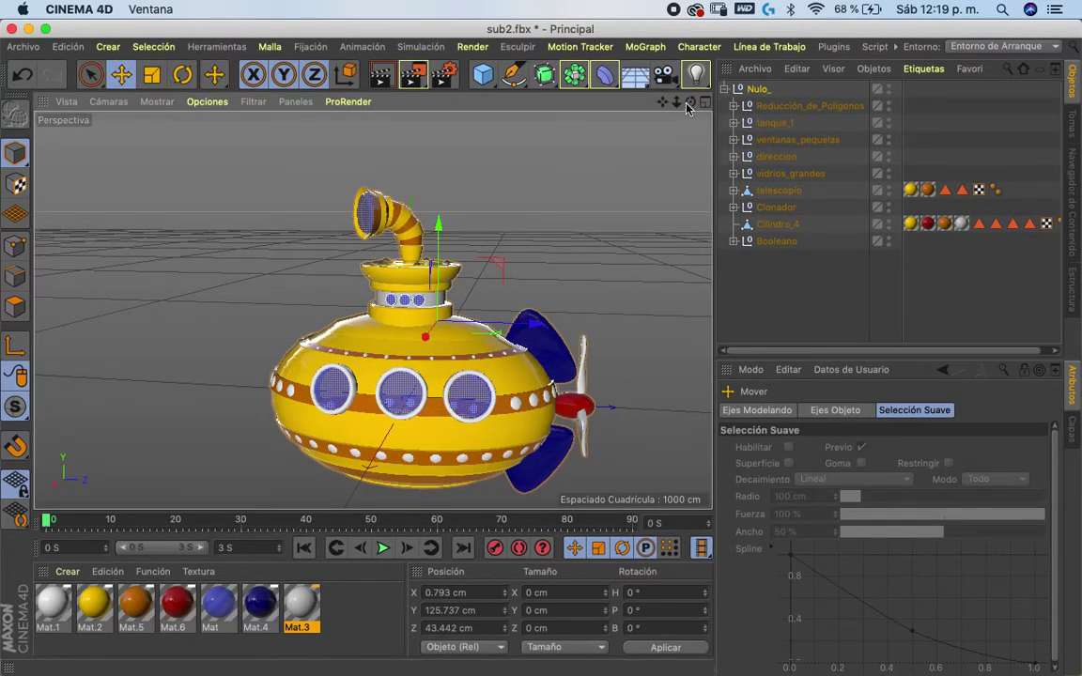
{"action": "middle_click", "coordinate": [543, 125]}
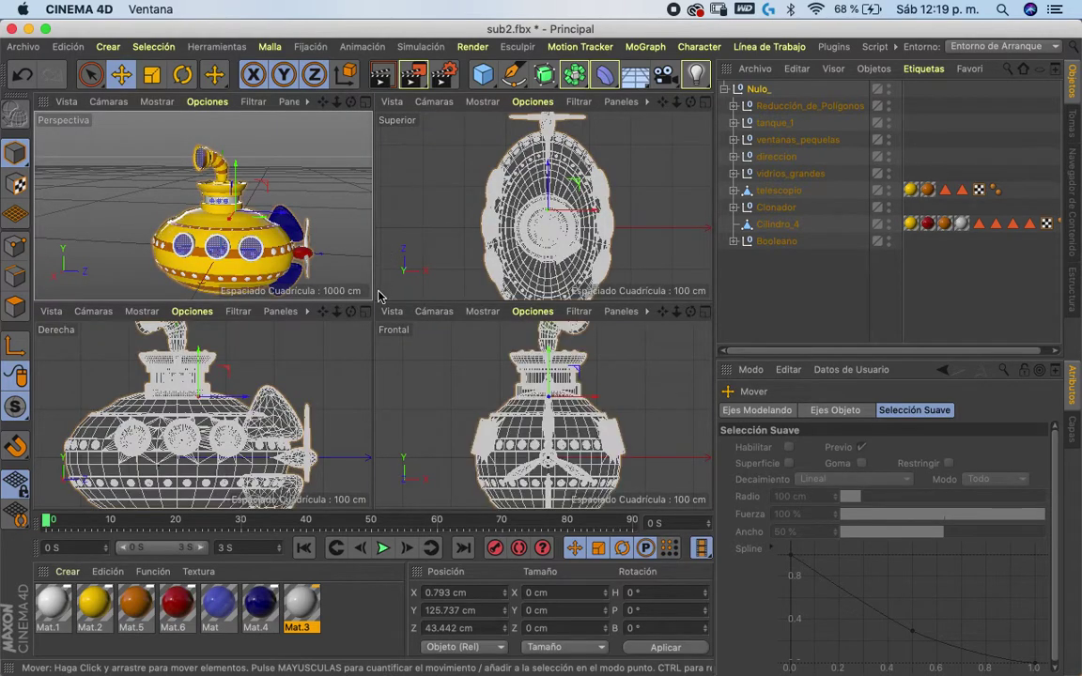
In the enlarged Derecha side view, undo the submarine's upward move and zoom out
{"action": "left_click", "coordinate": [365, 316]}
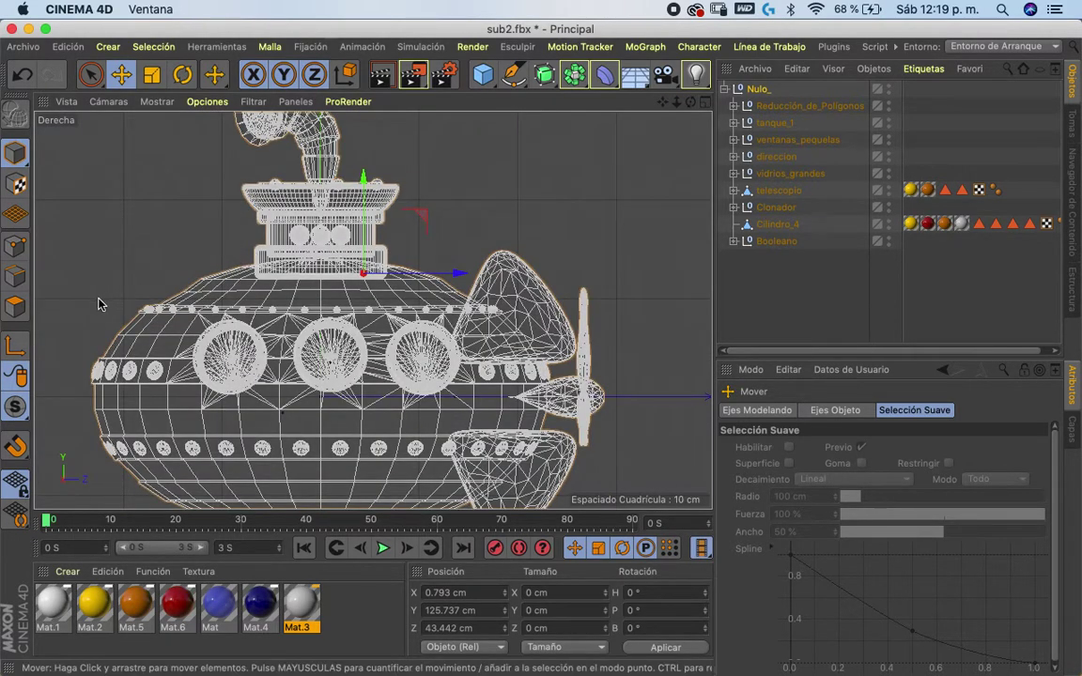
{"action": "left_click_drag", "start_coordinate": [363, 197], "coordinate": [365, 187]}
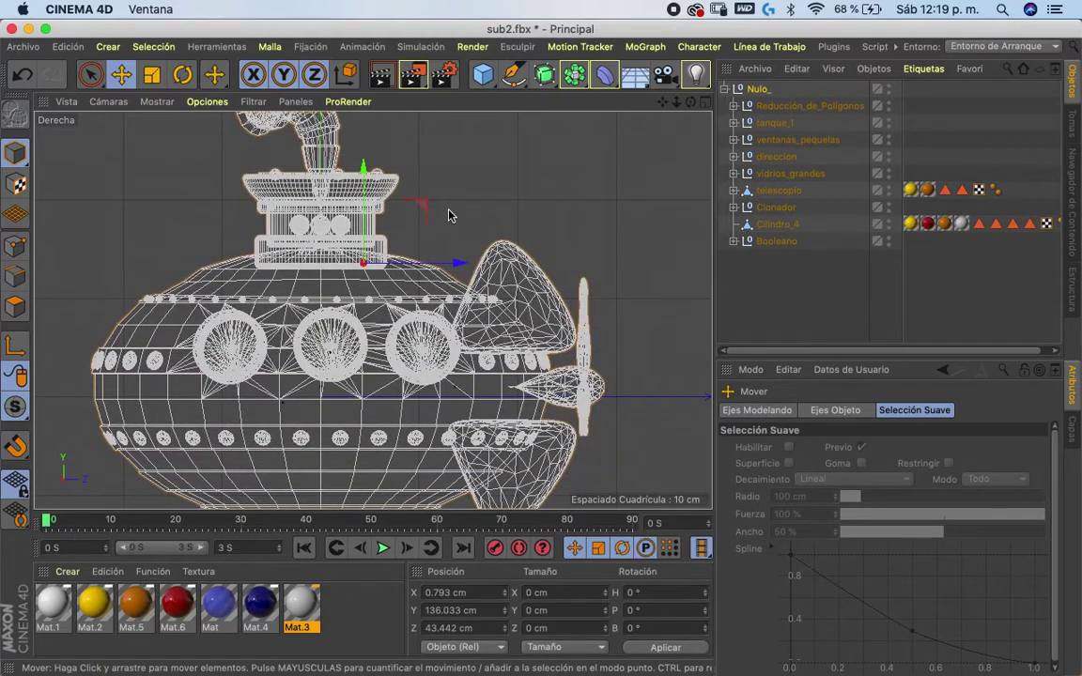
{"action": "key", "text": "ctrl+z"}
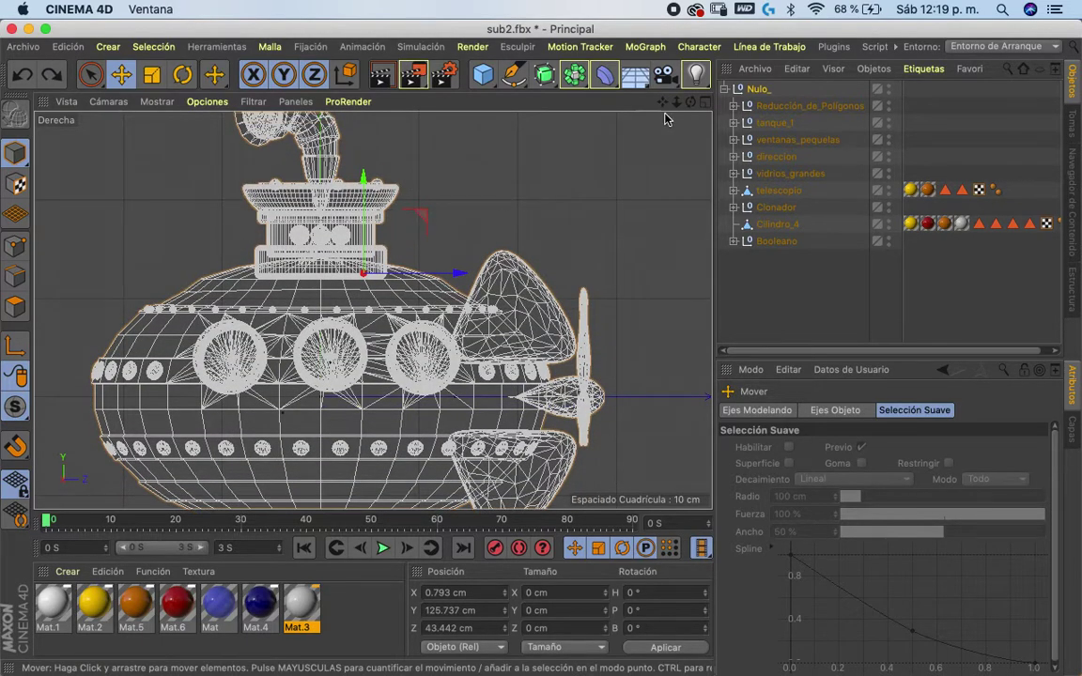
{"action": "left_click_drag", "start_coordinate": [677, 101], "coordinate": [664, 103]}
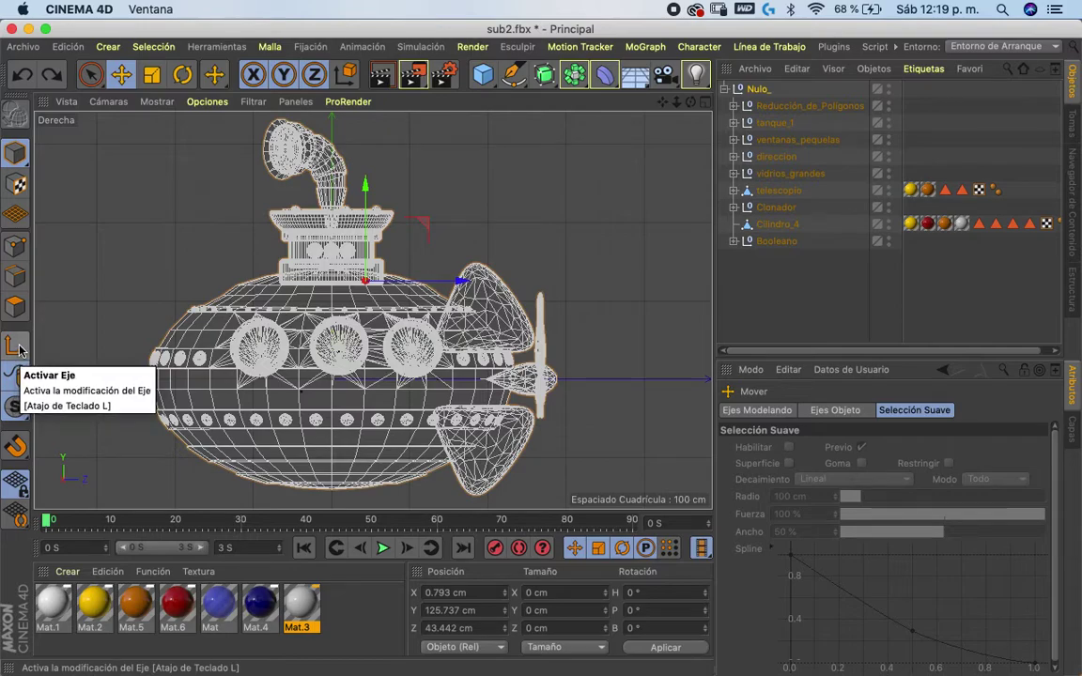
Slide the pivot axis down to the hull centre, then maximize the perspective view
{"action": "left_click", "coordinate": [19, 350]}
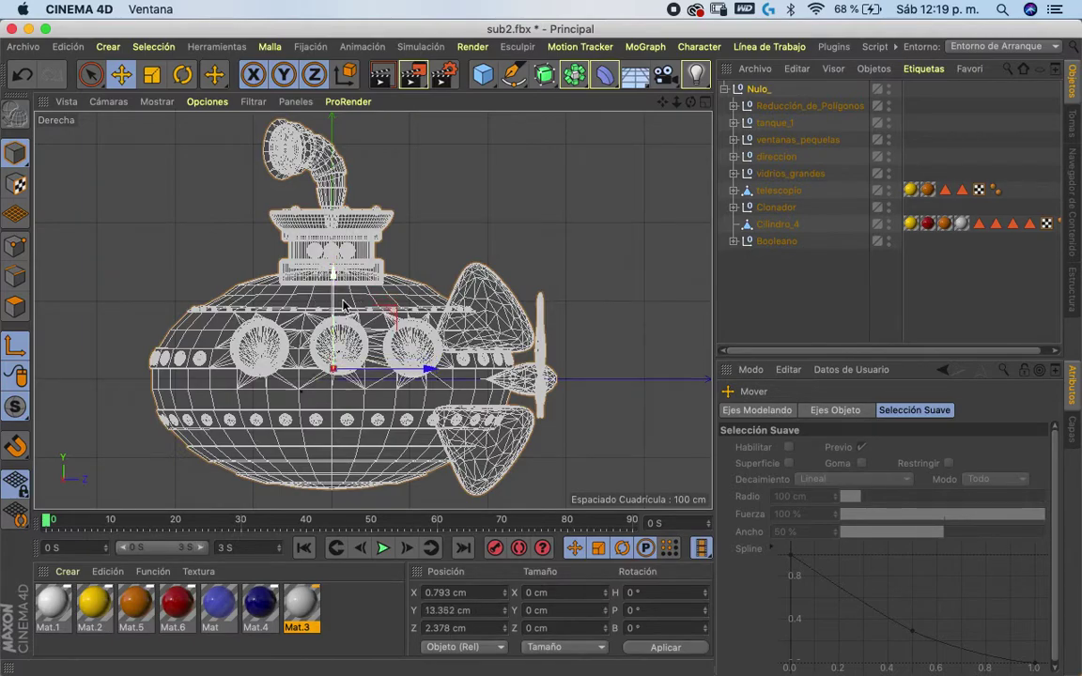
{"action": "left_click_drag", "start_coordinate": [383, 364], "coordinate": [369, 278]}
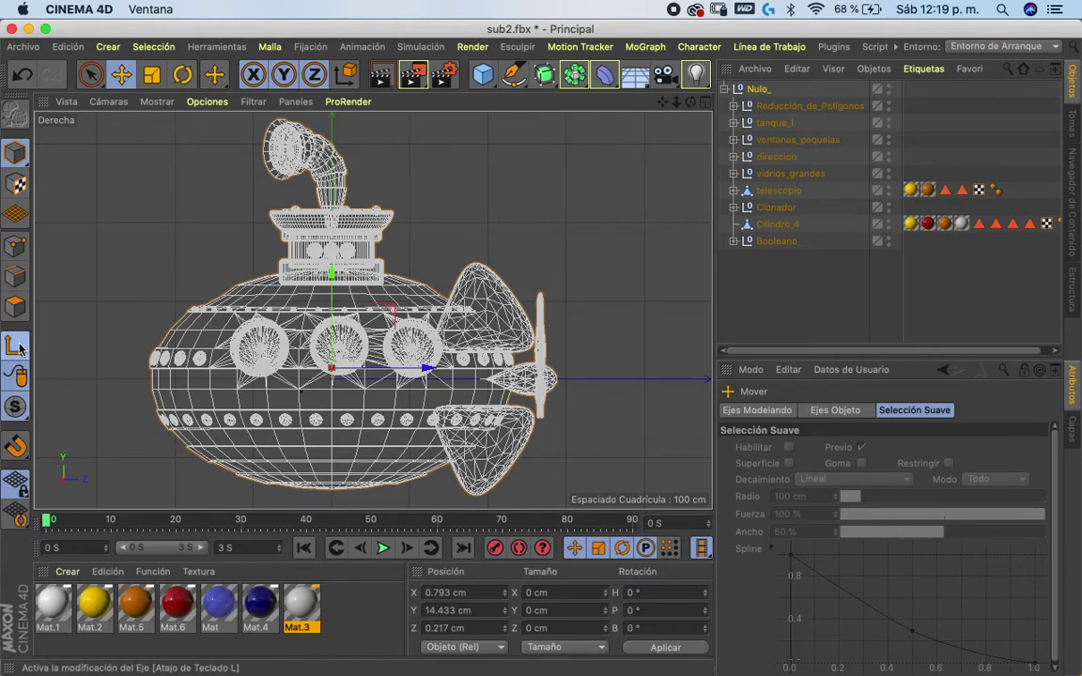
{"action": "left_click", "coordinate": [705, 102]}
{"action": "left_click", "coordinate": [360, 102]}
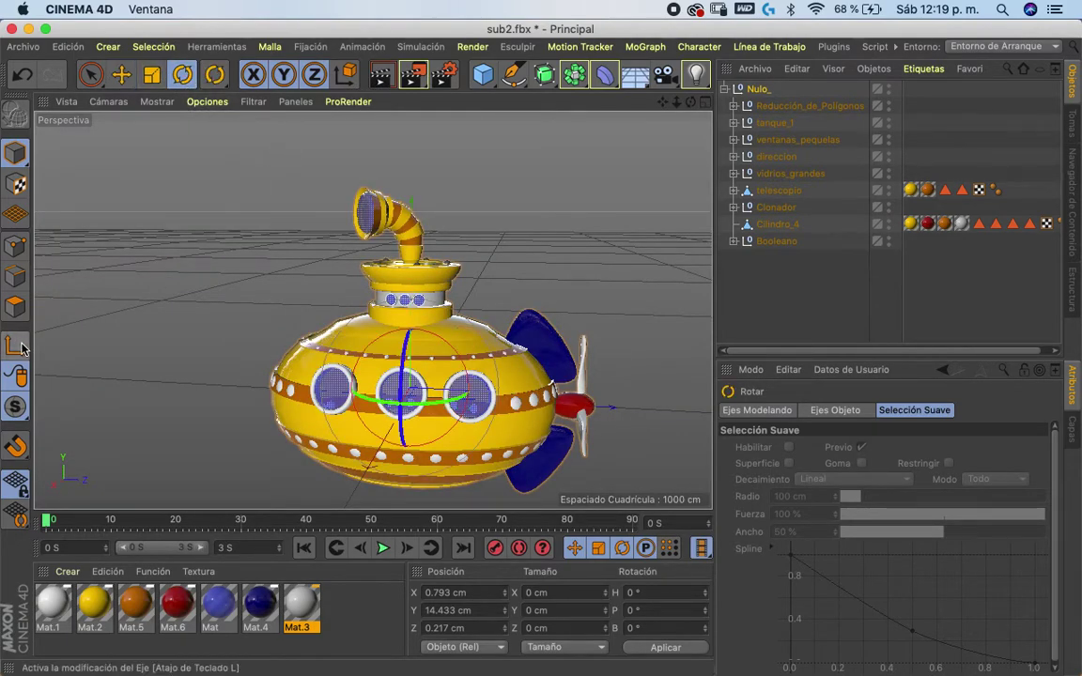
{"action": "left_click_drag", "start_coordinate": [362, 329], "coordinate": [415, 398]}
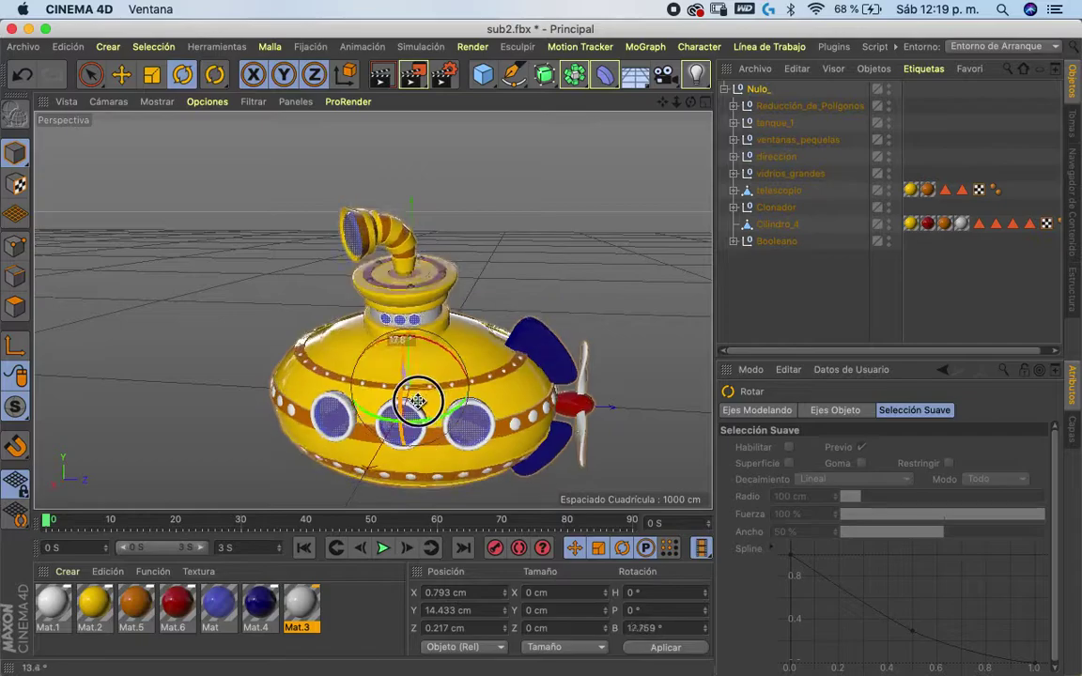
{"action": "left_click_drag", "start_coordinate": [195, 229], "coordinate": [406, 258], "text": "alt"}
{"action": "key", "text": "ctrl+z"}
{"action": "left_click_drag", "start_coordinate": [418, 319], "coordinate": [515, 178]}
{"action": "key", "text": "ctrl+z"}
{"action": "mouse_move", "coordinate": [577, 238]}
{"action": "left_mouse_down", "text": "alt"}
{"action": "mouse_move", "coordinate": [401, 291]}
{"action": "mouse_move", "coordinate": [358, 403]}
{"action": "mouse_move", "coordinate": [379, 278]}
{"action": "mouse_move", "coordinate": [444, 207]}
{"action": "mouse_move", "coordinate": [246, 244]}
{"action": "mouse_move", "coordinate": [325, 226]}
{"action": "left_mouse_up", "text": "alt"}
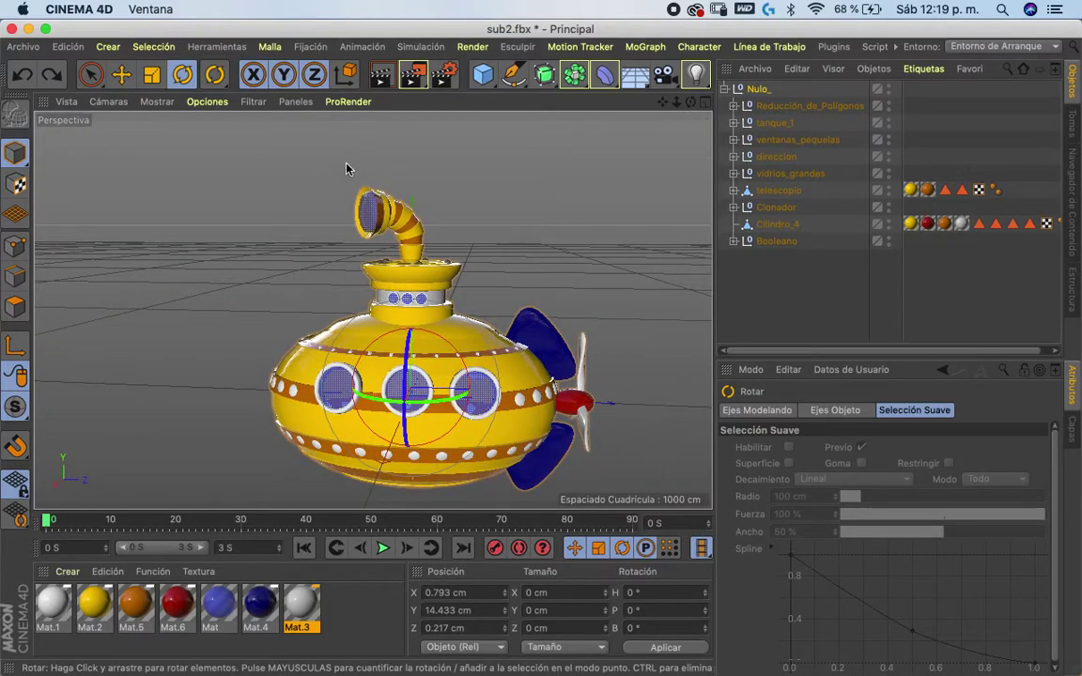
{"action": "left_click", "coordinate": [432, 234]}
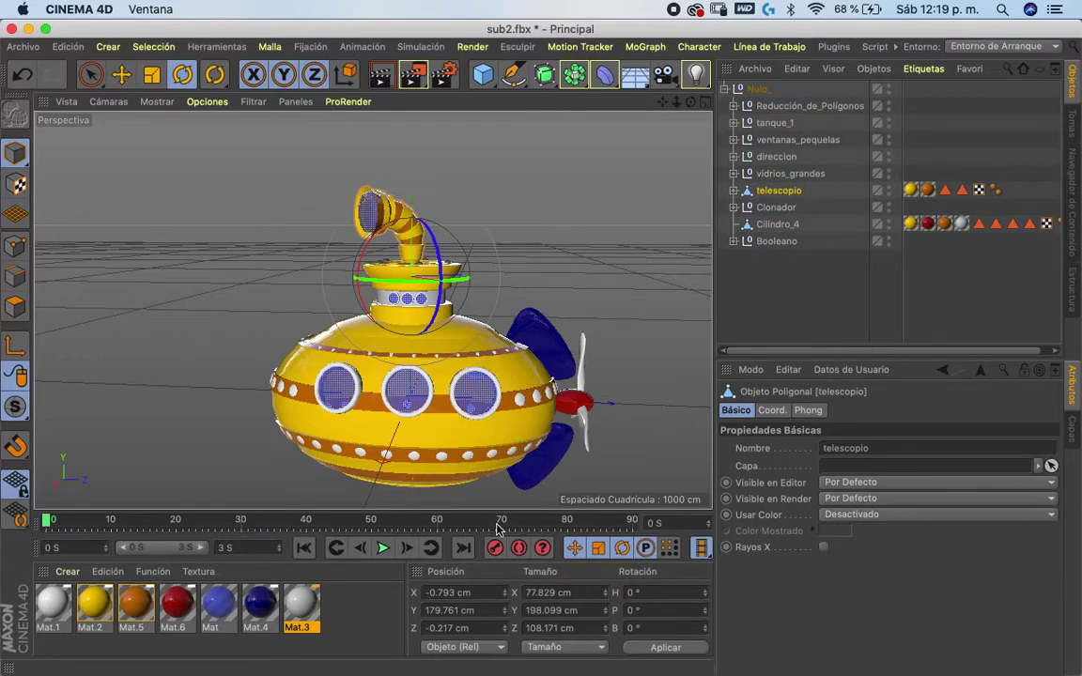
{"action": "mouse_move", "coordinate": [510, 262]}
{"action": "left_mouse_down", "text": "alt"}
{"action": "mouse_move", "coordinate": [551, 336]}
{"action": "mouse_move", "coordinate": [490, 308]}
{"action": "mouse_move", "coordinate": [499, 338]}
{"action": "left_mouse_up", "text": "alt"}
{"action": "left_click", "coordinate": [499, 338]}
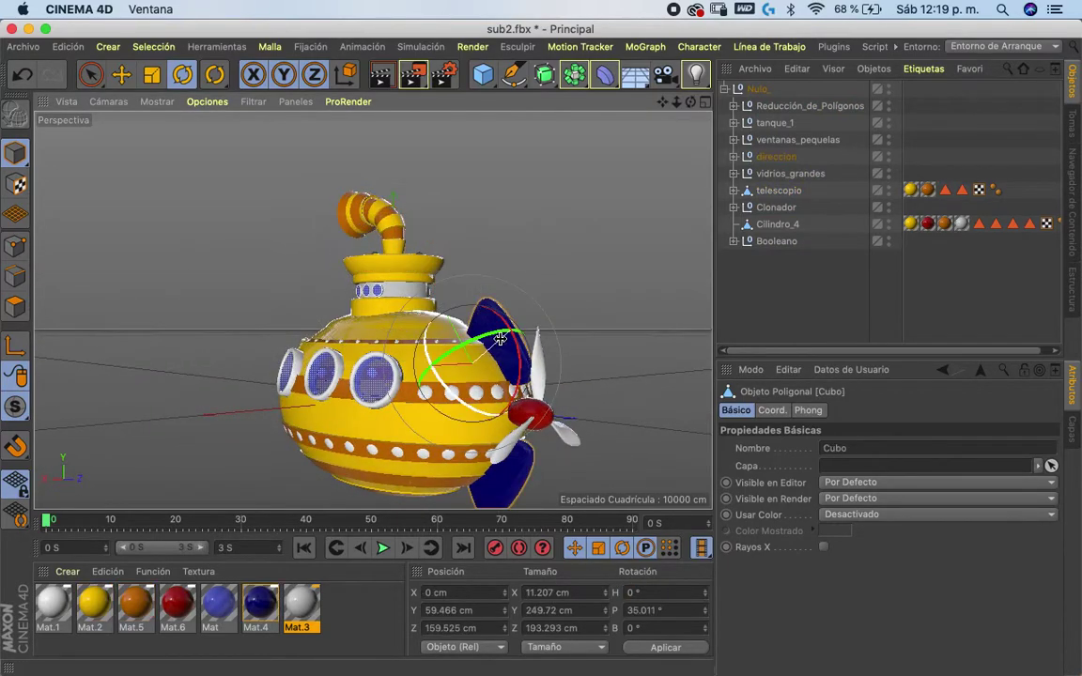
{"action": "left_click", "coordinate": [776, 156]}
{"action": "mouse_move", "coordinate": [469, 414]}
{"action": "left_mouse_down"}
{"action": "mouse_move", "coordinate": [422, 415]}
{"action": "mouse_move", "coordinate": [458, 411]}
{"action": "left_mouse_up"}
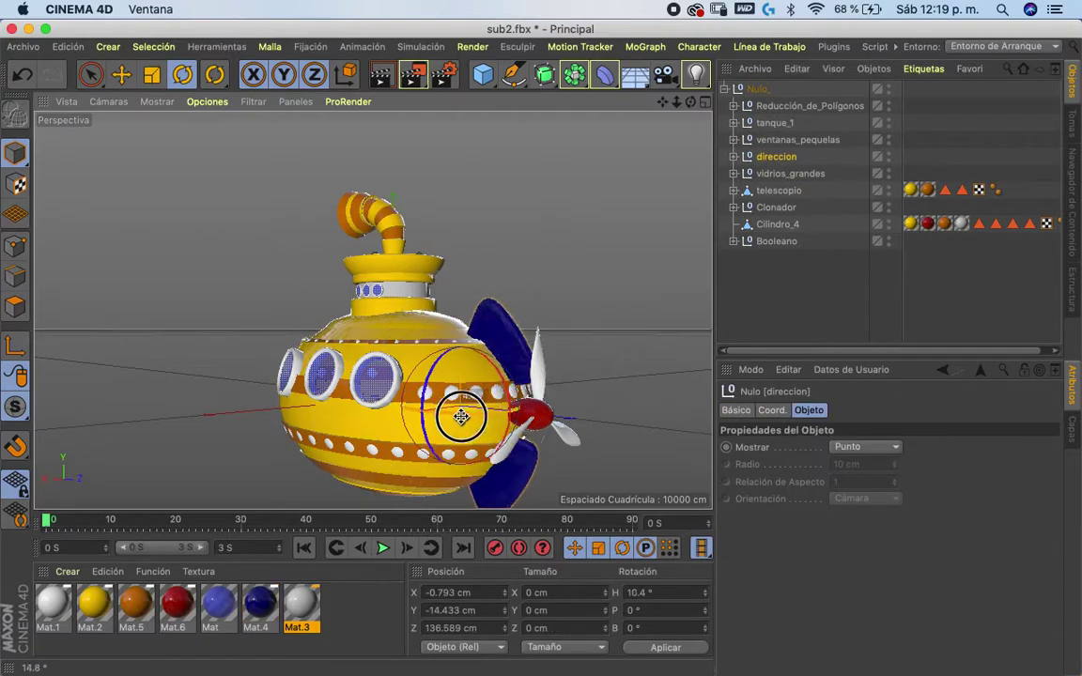
{"action": "key", "text": "ctrl+z"}
{"action": "left_click", "coordinate": [776, 192]}
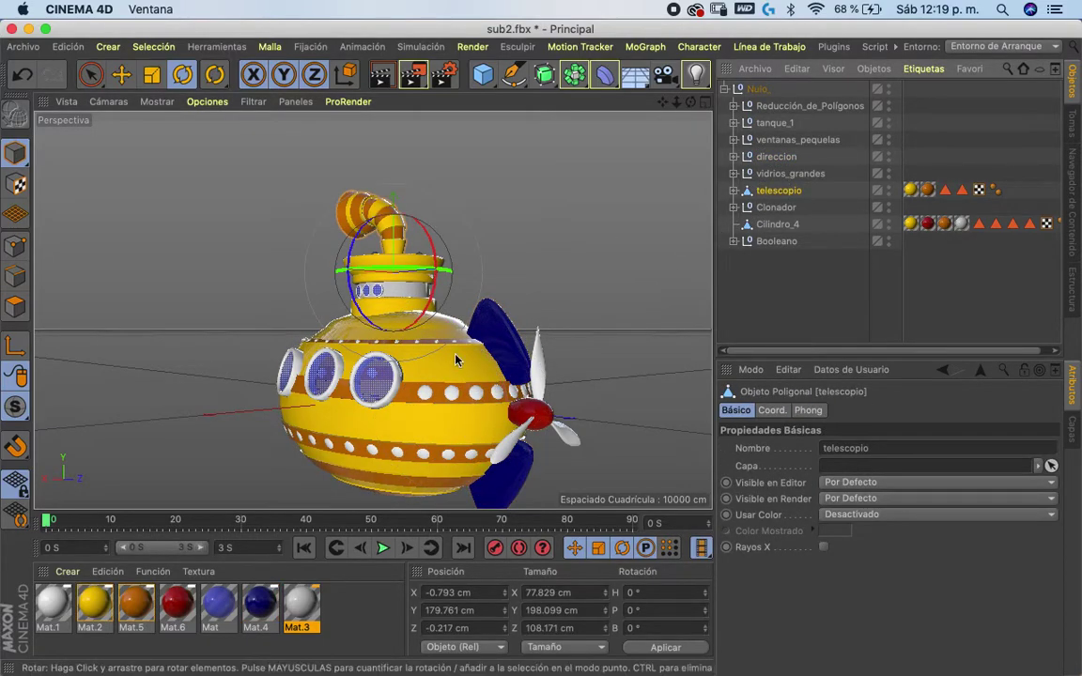
{"action": "left_click_drag", "start_coordinate": [408, 269], "coordinate": [466, 266]}
{"action": "key", "text": "ctrl+z"}
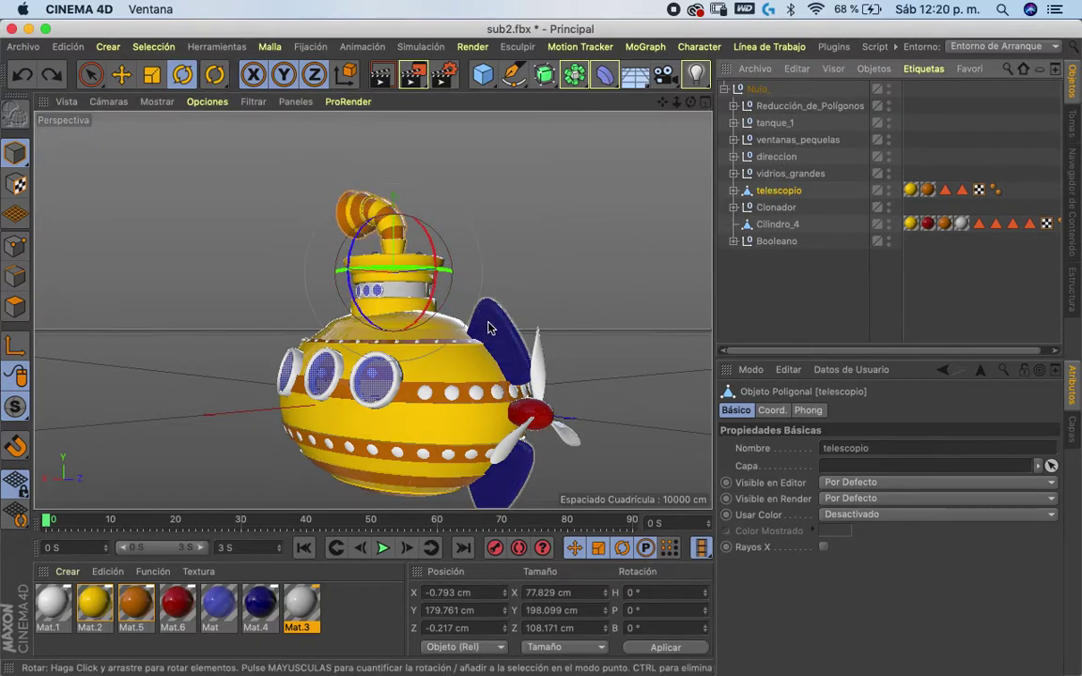
{"action": "left_click", "coordinate": [514, 333]}
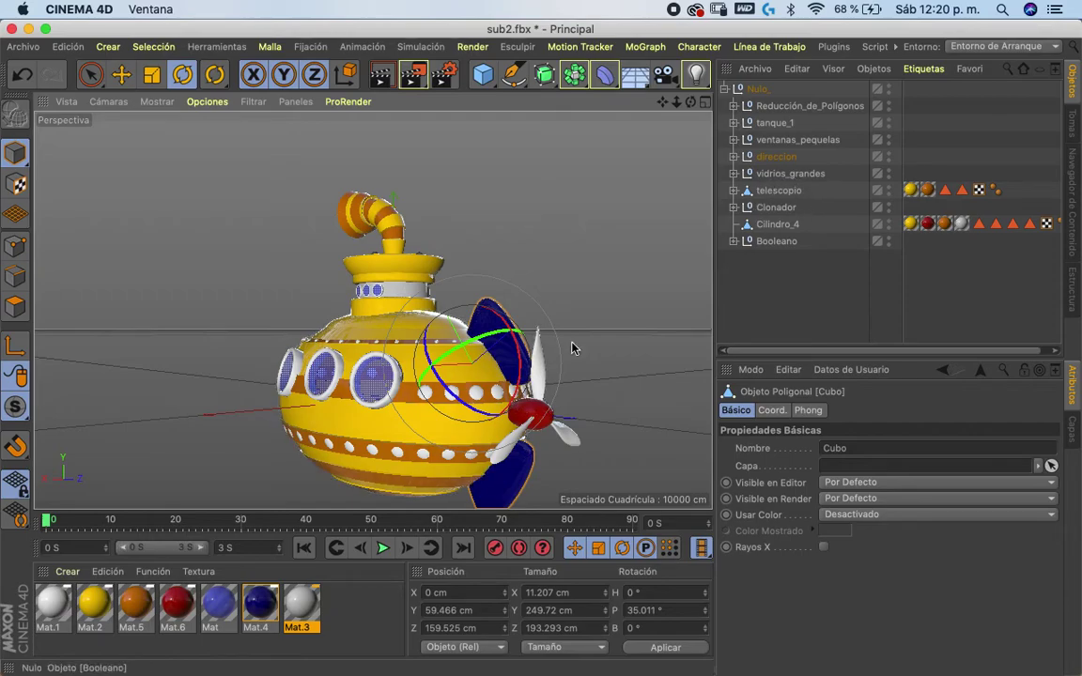
Export the submarine as sub10.fbx into the Desktop's 000 submarino folder, accepting the FBX settings
{"action": "left_click_drag", "start_coordinate": [690, 103], "coordinate": [390, 177]}
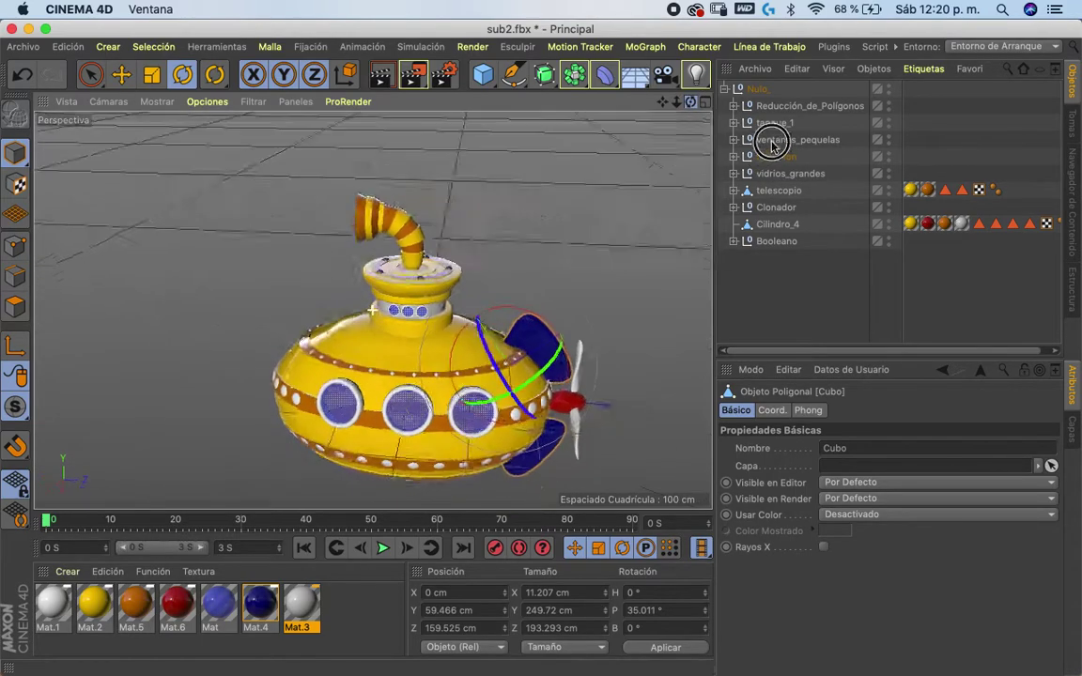
{"action": "left_click", "coordinate": [22, 47]}
{"action": "mouse_move", "coordinate": [242, 366]}
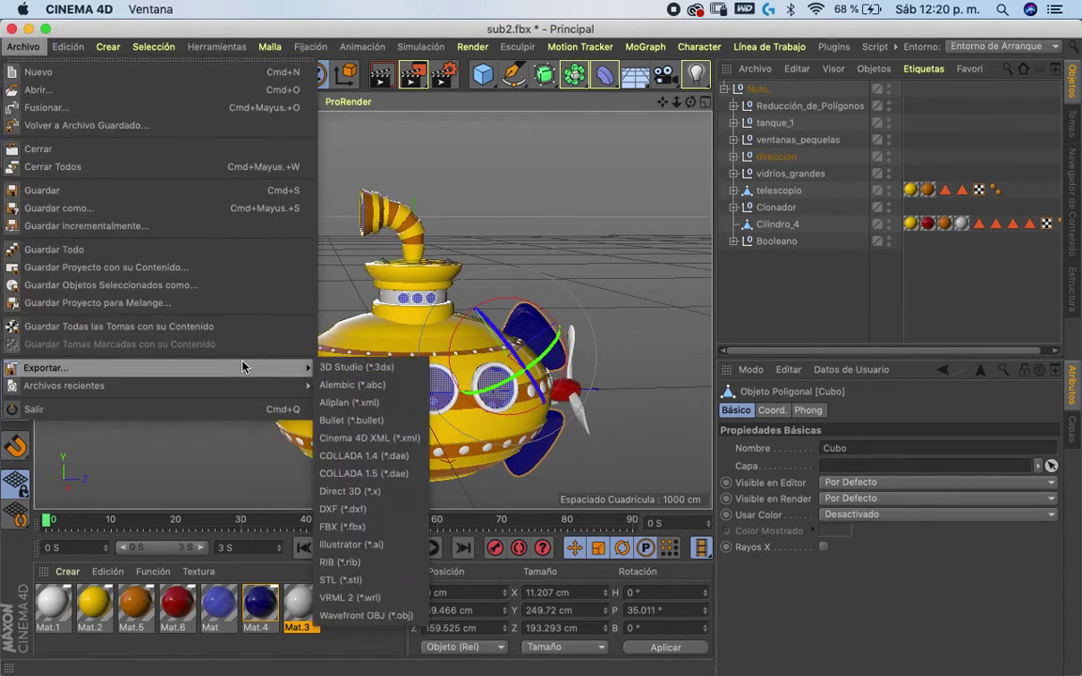
{"action": "left_click", "coordinate": [361, 528]}
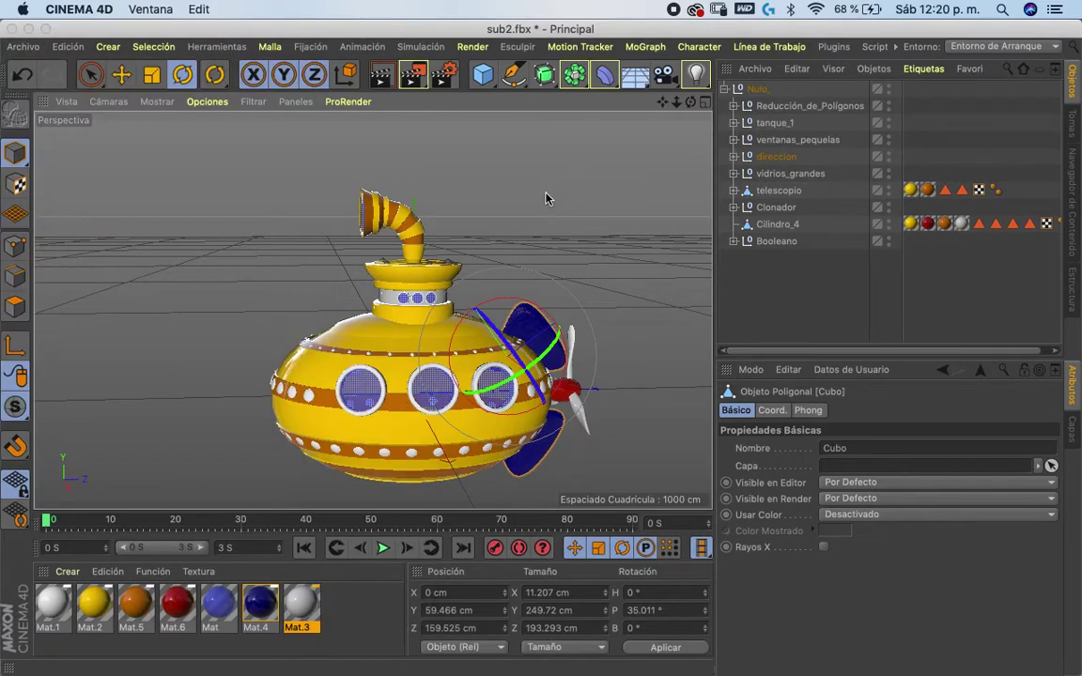
{"action": "left_click", "coordinate": [252, 268]}
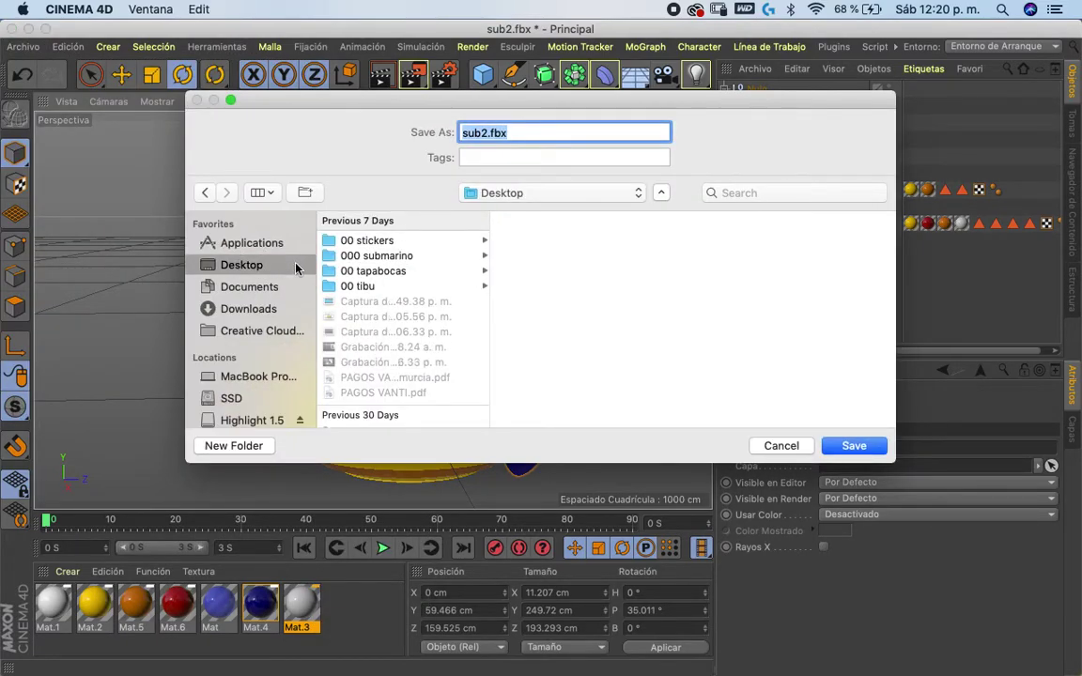
{"action": "left_click", "coordinate": [397, 257]}
{"action": "type", "text": "10"}
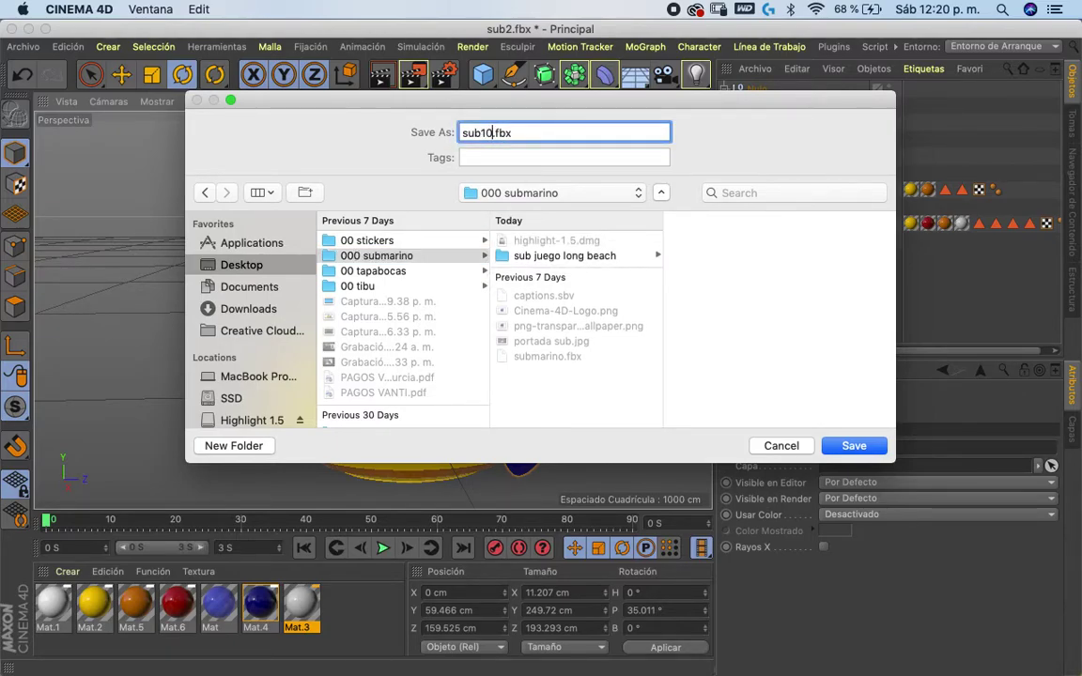
{"action": "left_click", "coordinate": [857, 445]}
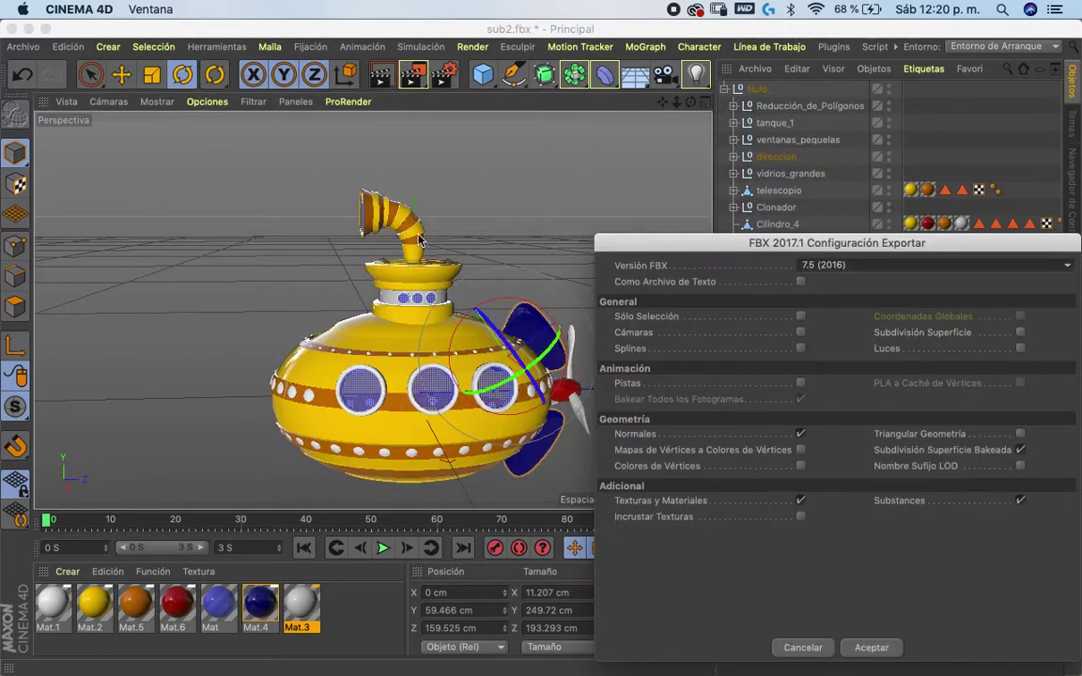
{"action": "left_click_drag", "start_coordinate": [796, 251], "coordinate": [424, 75]}
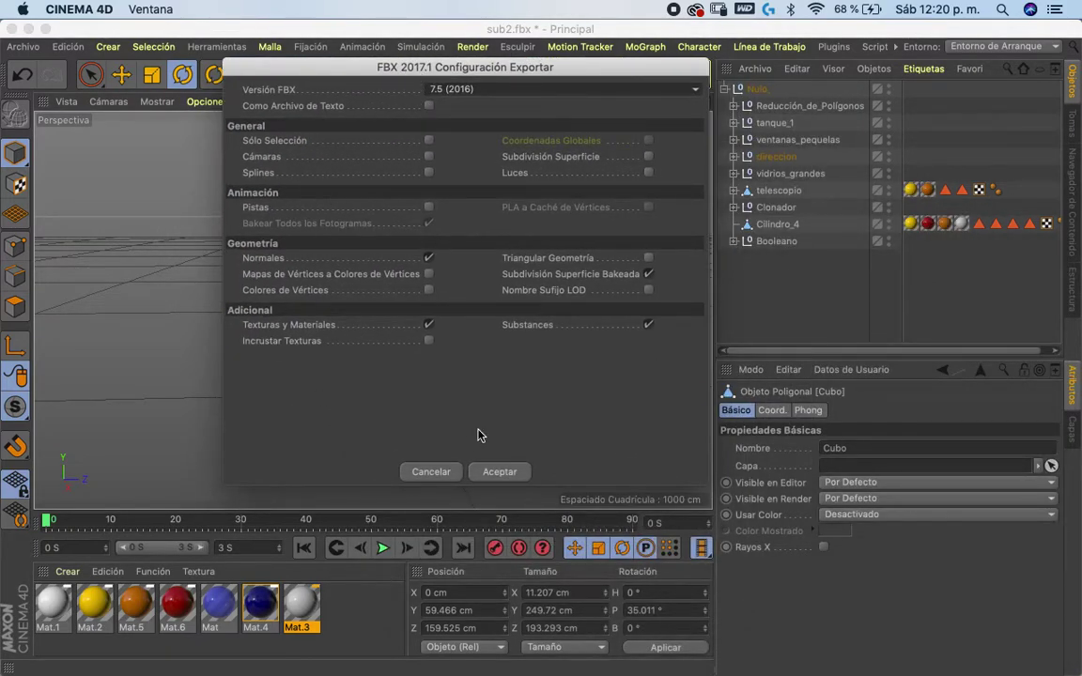
{"action": "left_click", "coordinate": [500, 471]}
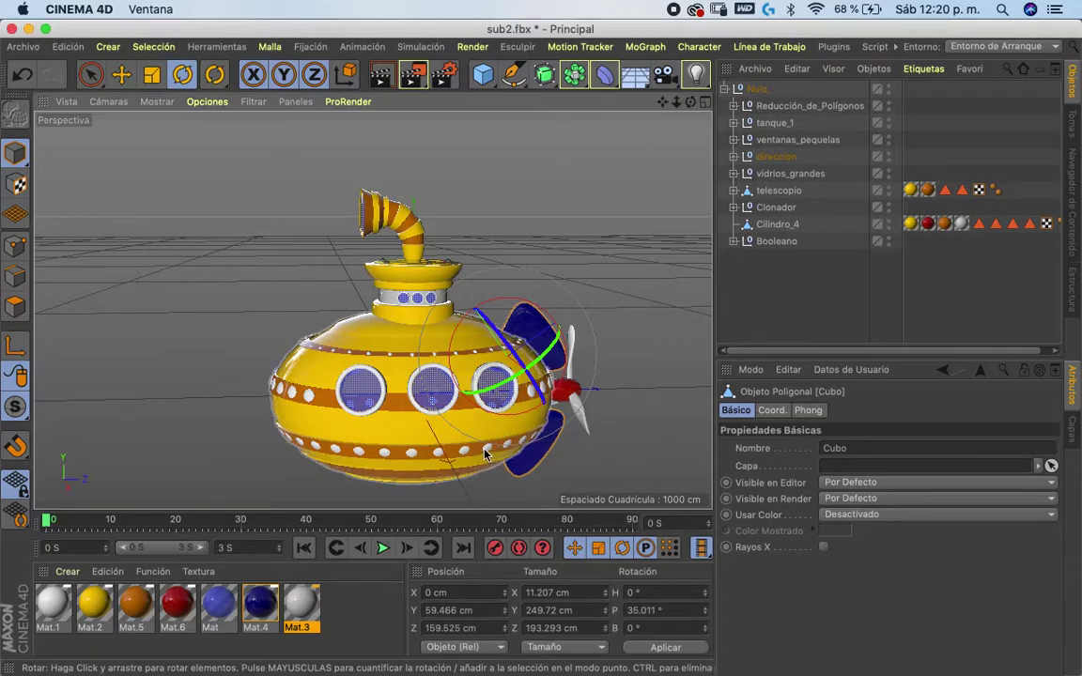
Switch from Cinema 4D to Spark AR Studio through the window overview
{"action": "key", "text": "ctrl+Up"}
{"action": "left_click", "coordinate": [197, 669]}
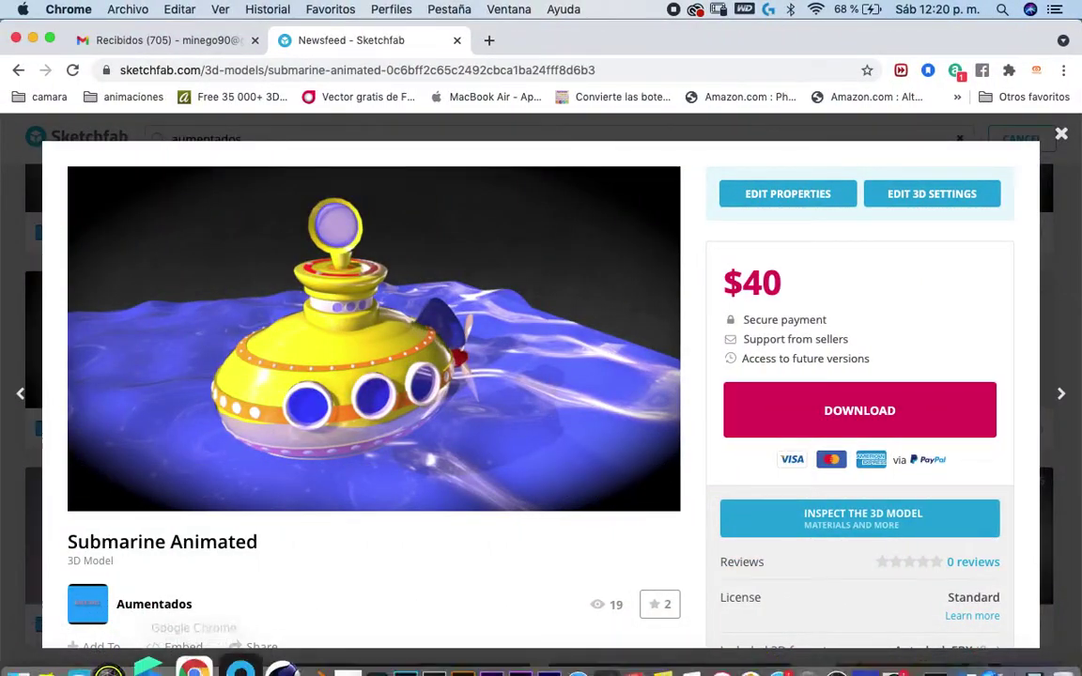
{"action": "left_click", "coordinate": [176, 648]}
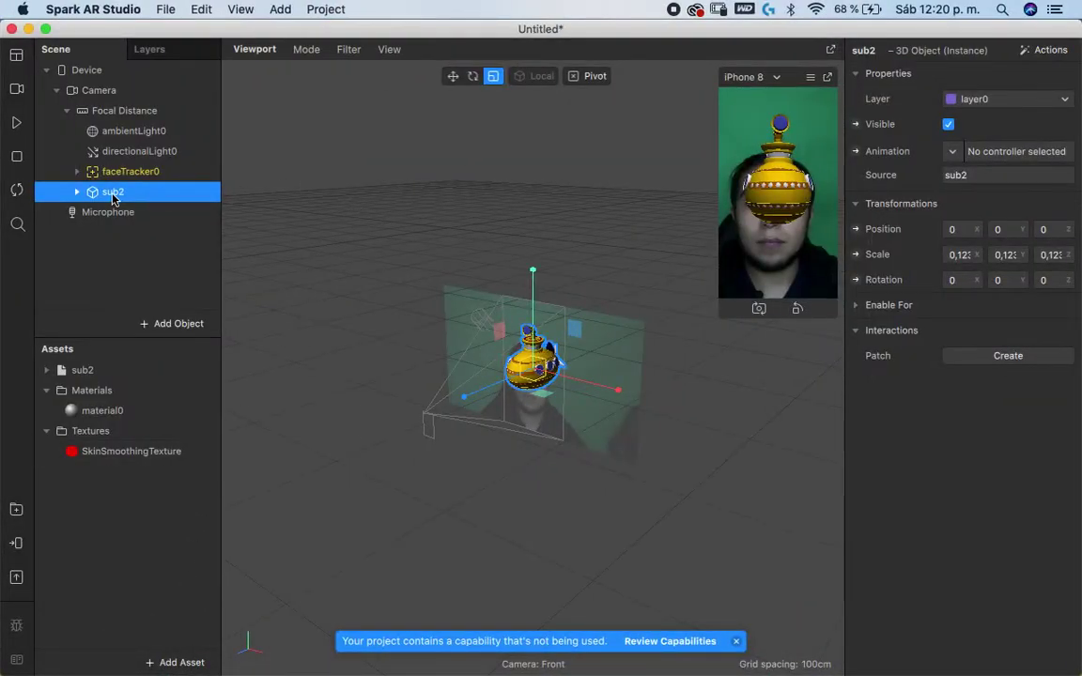
Delete sub2 from the Scene panel and remove its asset files from the project
{"action": "key", "text": "Delete"}
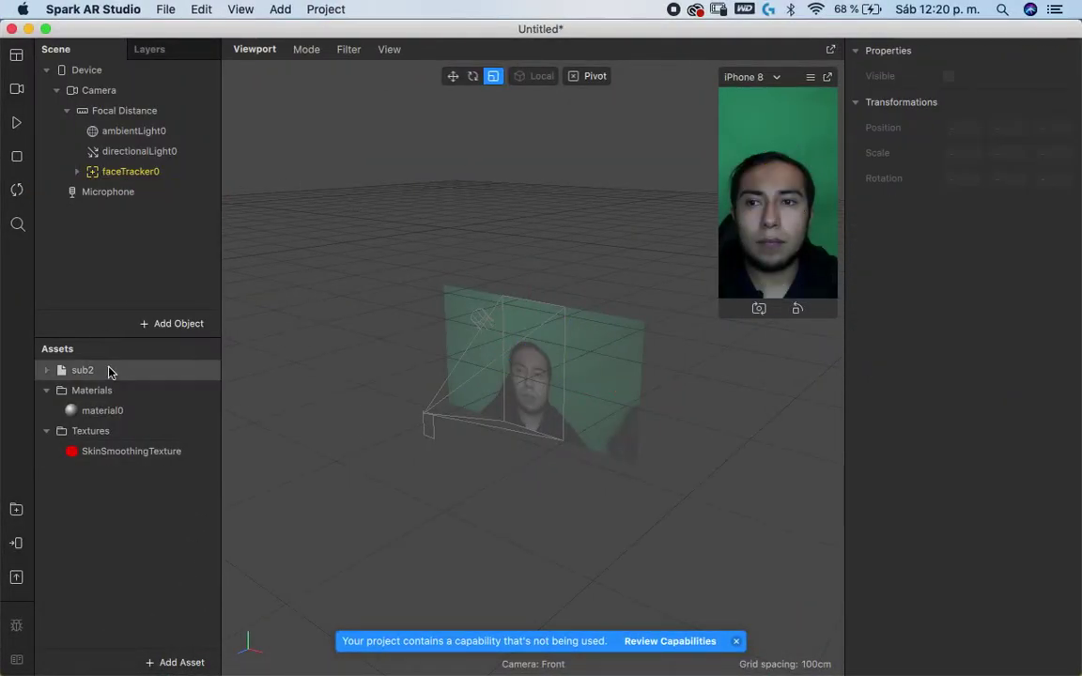
{"action": "left_click", "coordinate": [109, 369]}
{"action": "key", "text": "Delete"}
{"action": "left_click", "coordinate": [676, 138]}
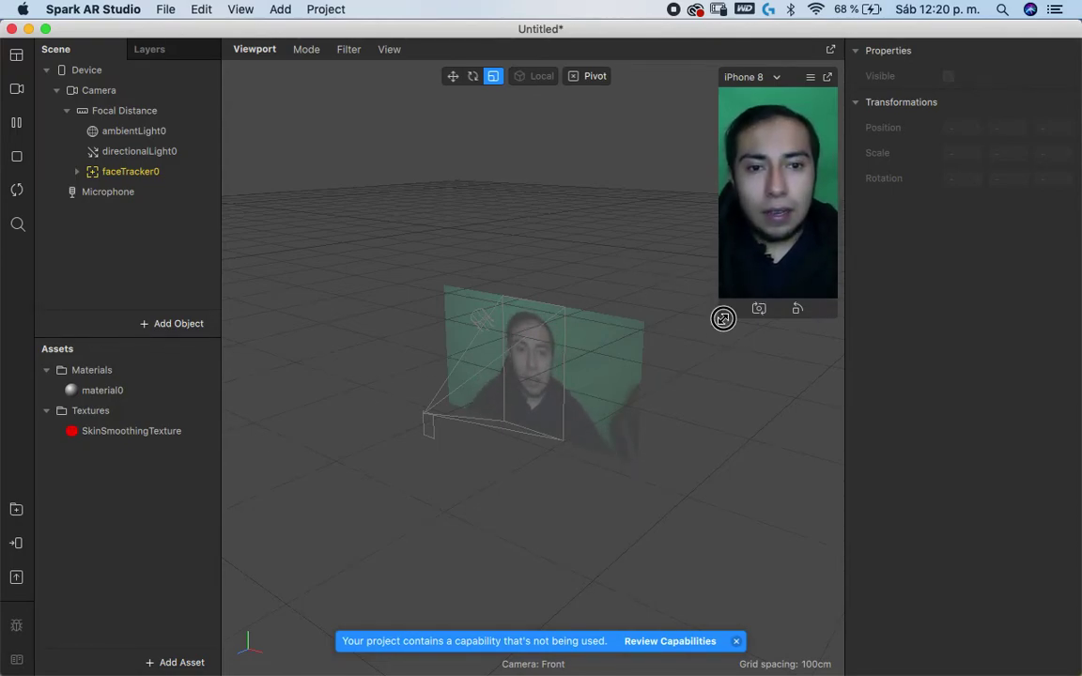
Drag the simulator preview's corner outward to enlarge the camera feed, then select faceTracker0
{"action": "left_click_drag", "start_coordinate": [722, 319], "coordinate": [387, 672]}
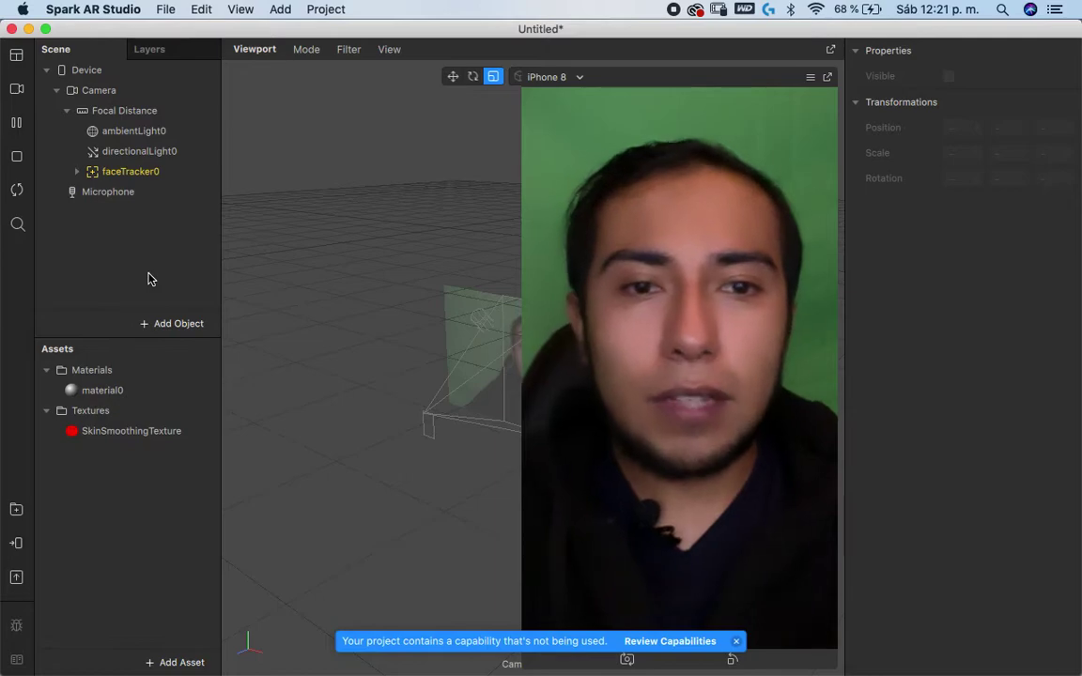
{"action": "left_click", "coordinate": [121, 175]}
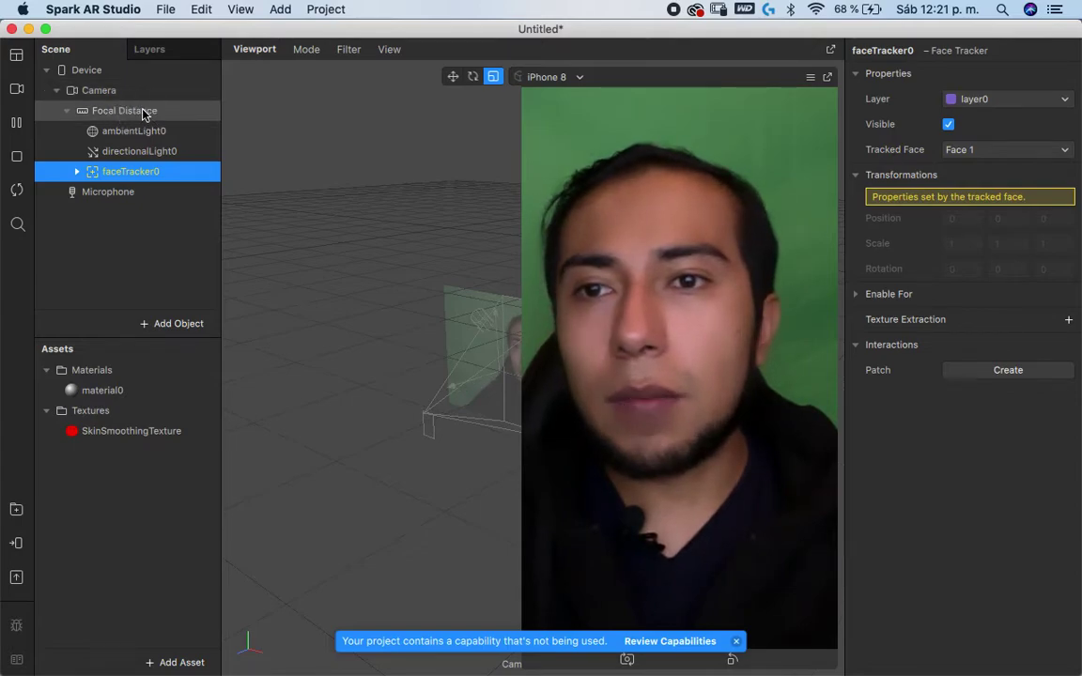
{"action": "left_click", "coordinate": [143, 113]}
{"action": "right_click", "coordinate": [144, 114]}
{"action": "mouse_move", "coordinate": [203, 135]}
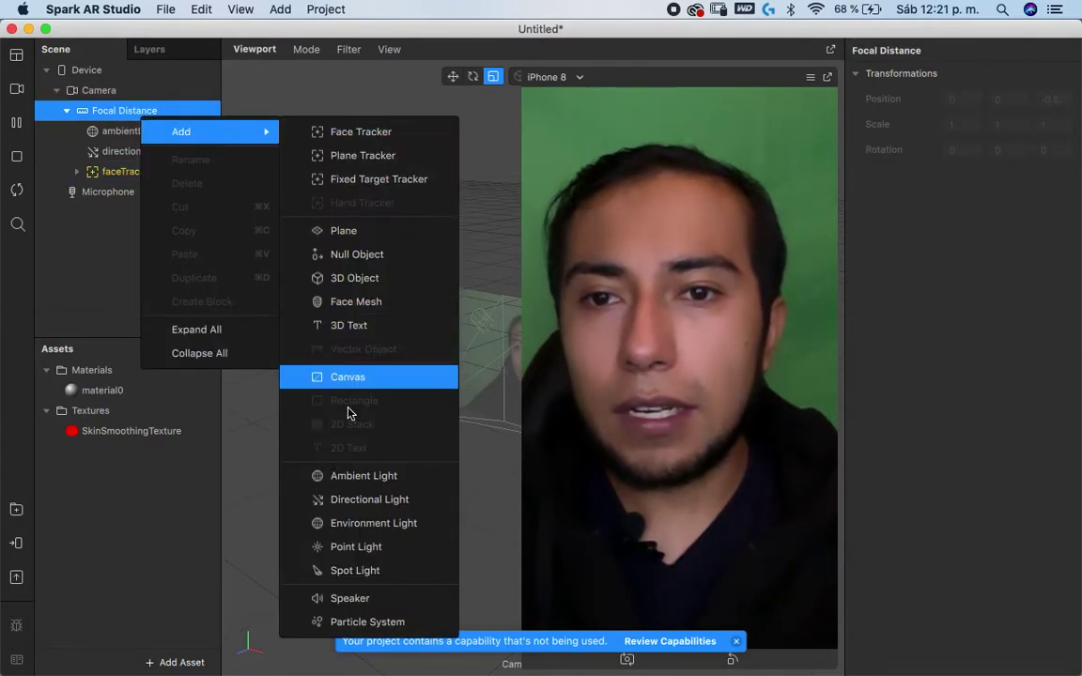
{"action": "key", "text": "Return"}
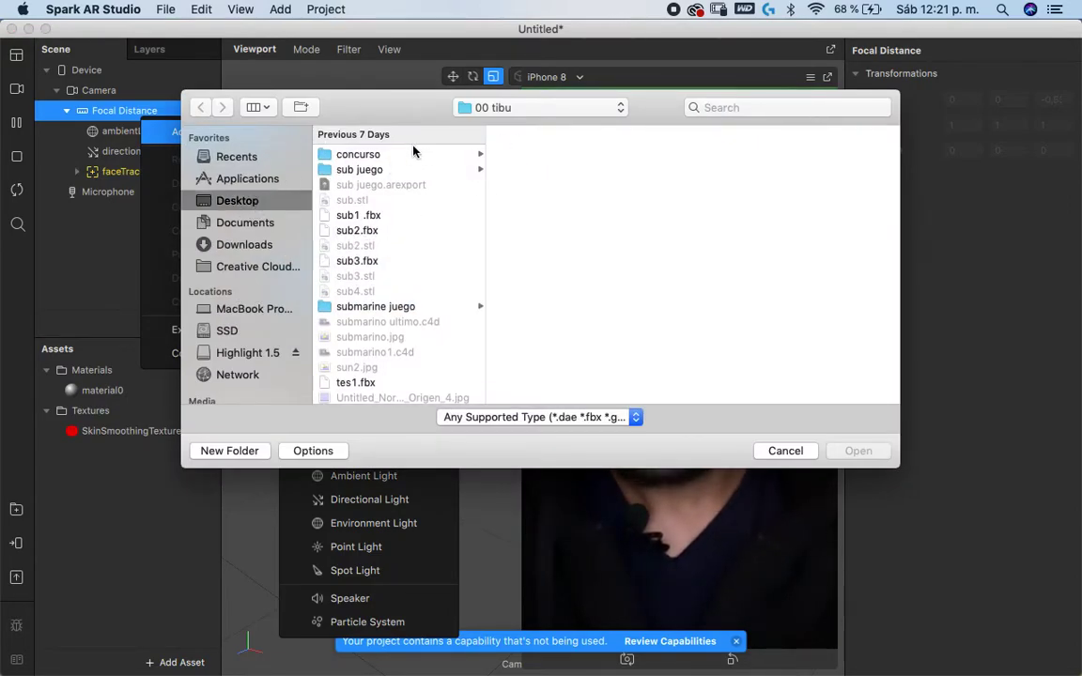
{"action": "key", "text": "super+Up"}
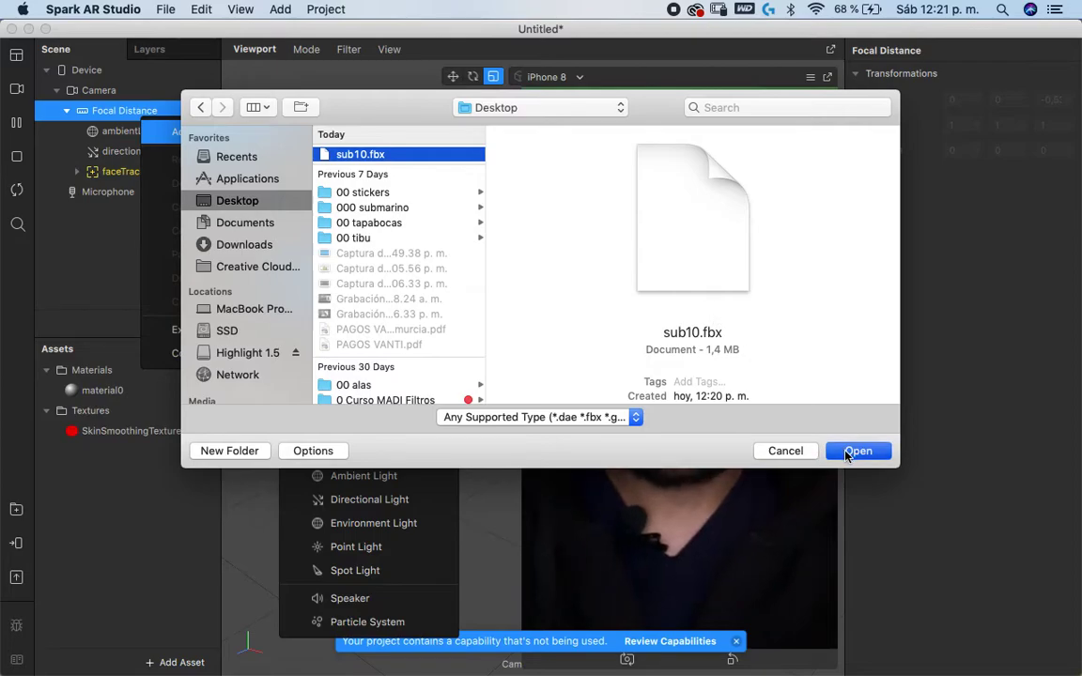
{"action": "left_click", "coordinate": [846, 454]}
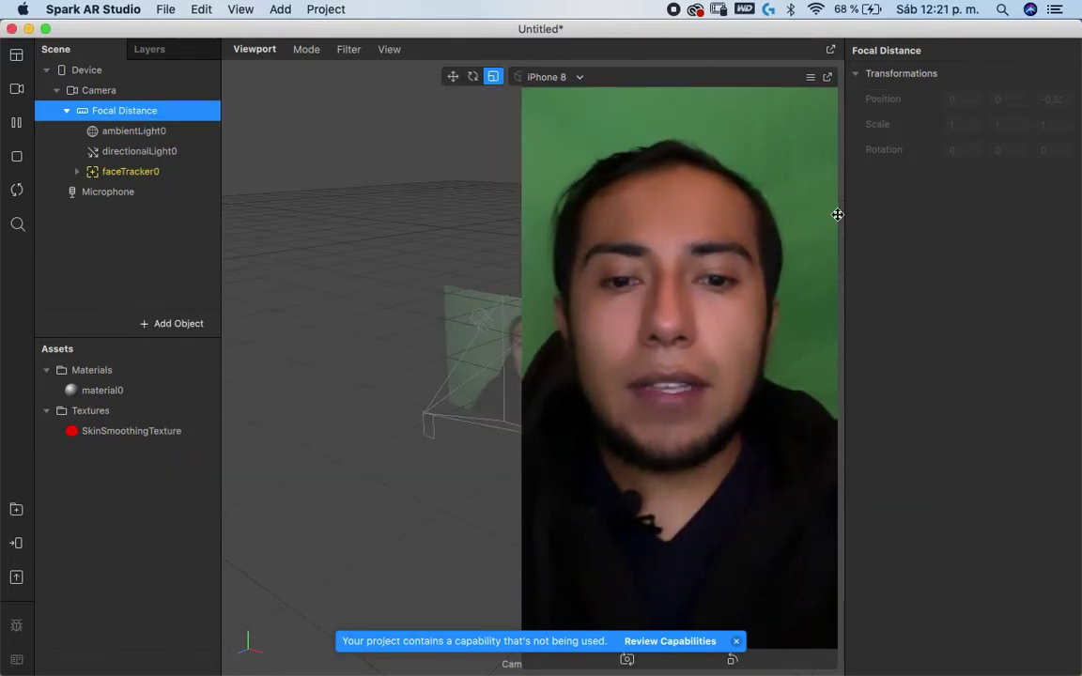
Redock the simulator as a small preview beside the 3D view and restart face tracking
{"action": "left_click", "coordinate": [828, 77]}
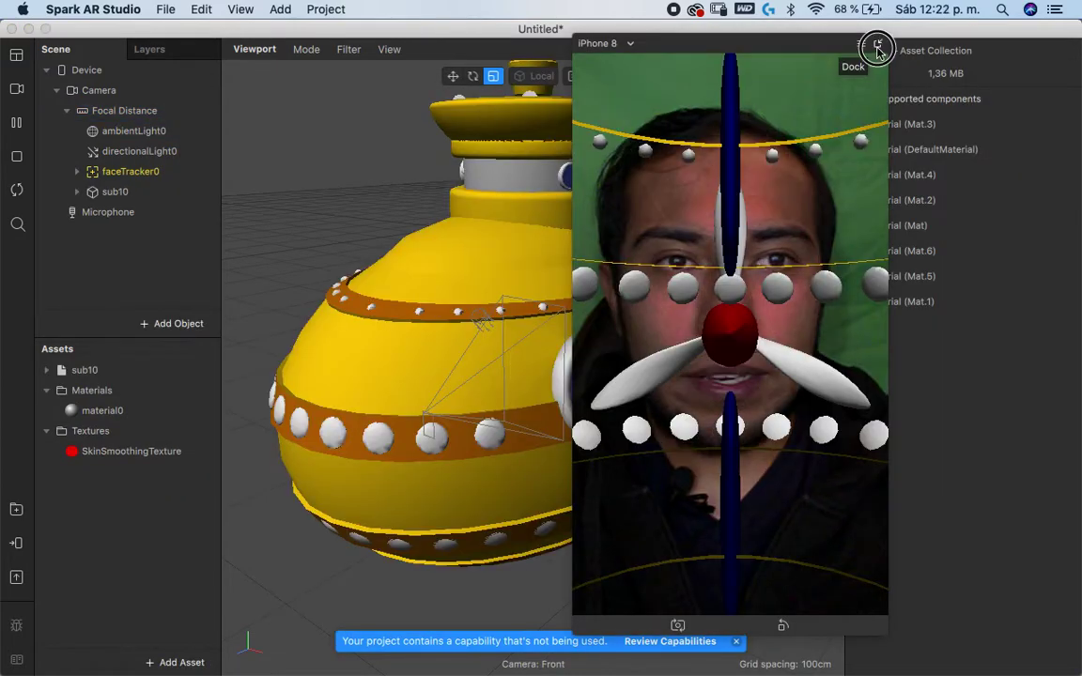
{"action": "left_click", "coordinate": [878, 49]}
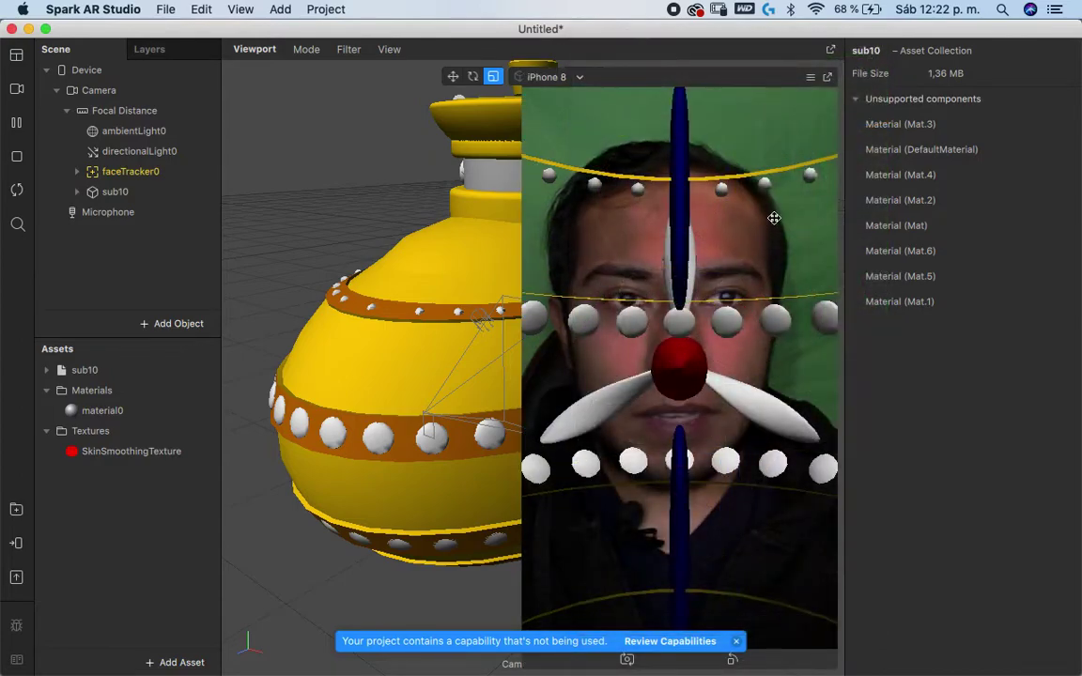
{"action": "left_click", "coordinate": [515, 662]}
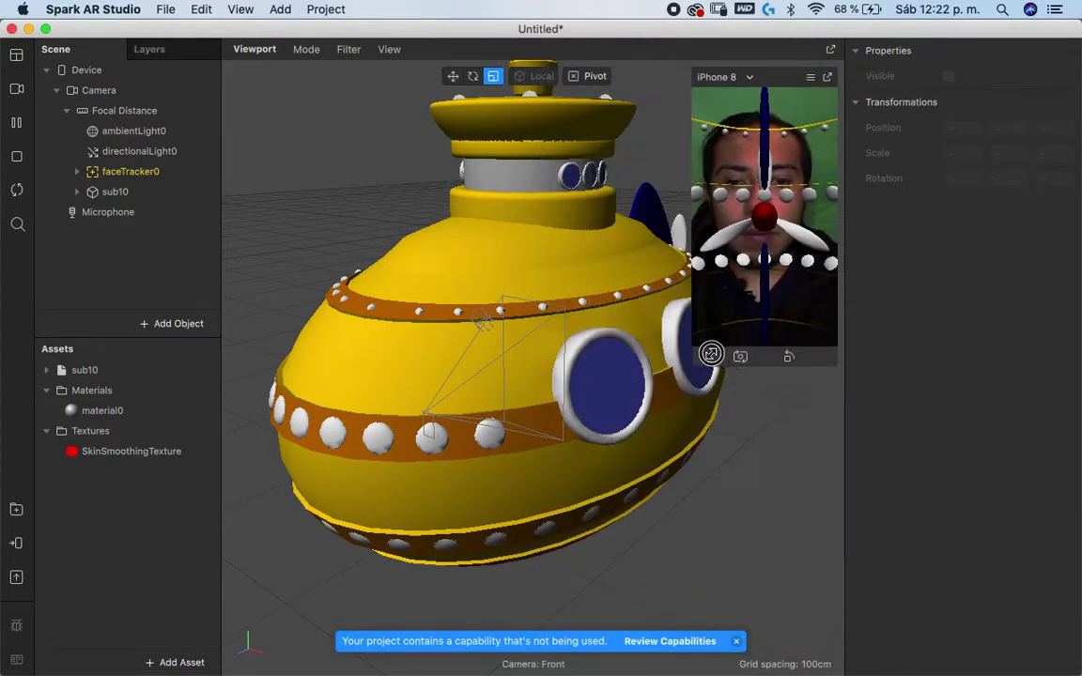
{"action": "left_click_drag", "start_coordinate": [711, 354], "coordinate": [711, 324]}
{"action": "left_click", "coordinate": [28, 193]}
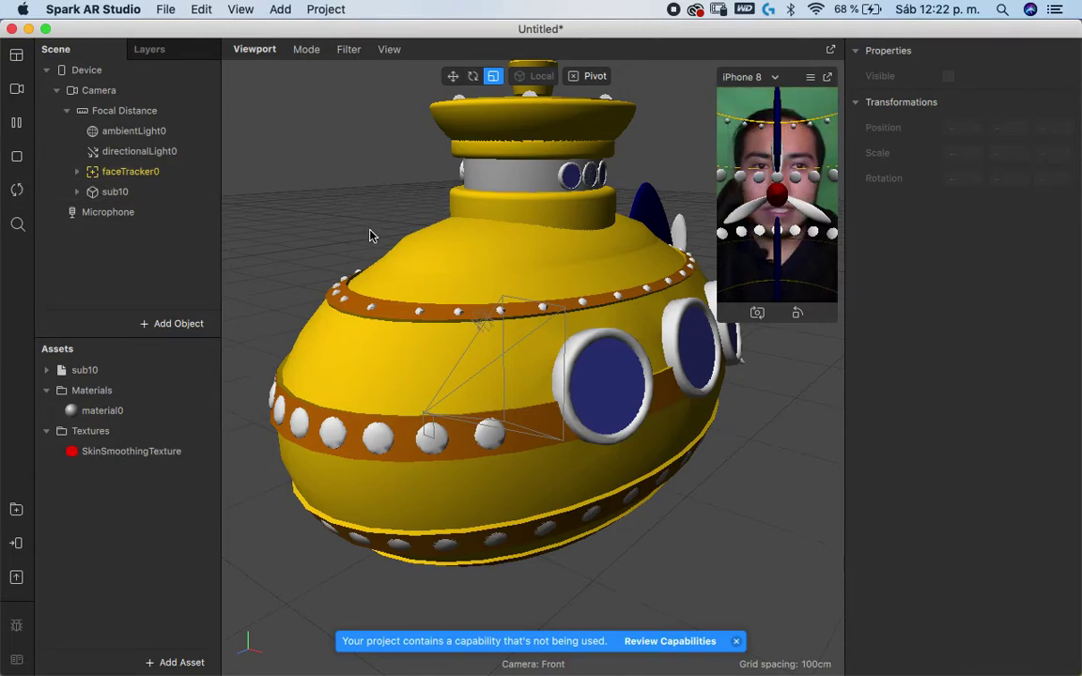
Orbit to look down on the sub10 submarine, then bring Cinema 4D to the front
{"action": "mouse_move", "coordinate": [635, 246]}
{"action": "left_mouse_down"}
{"action": "mouse_move", "coordinate": [442, 336]}
{"action": "mouse_move", "coordinate": [414, 223]}
{"action": "left_mouse_up"}
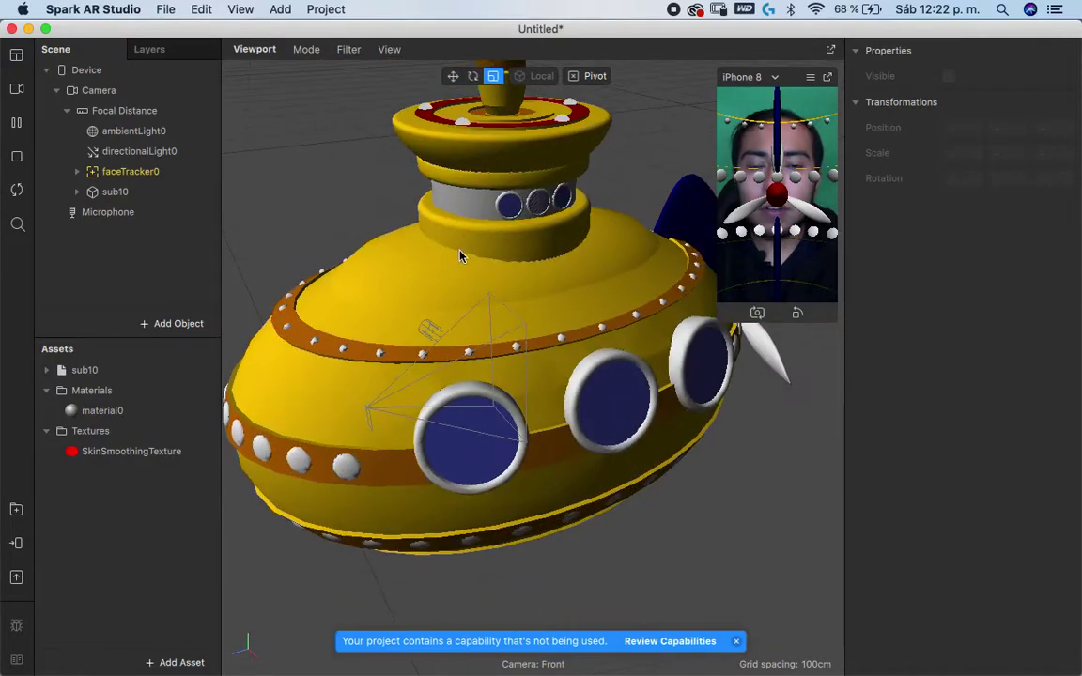
{"action": "key", "text": "ctrl+Up"}
{"action": "left_click", "coordinate": [235, 638]}
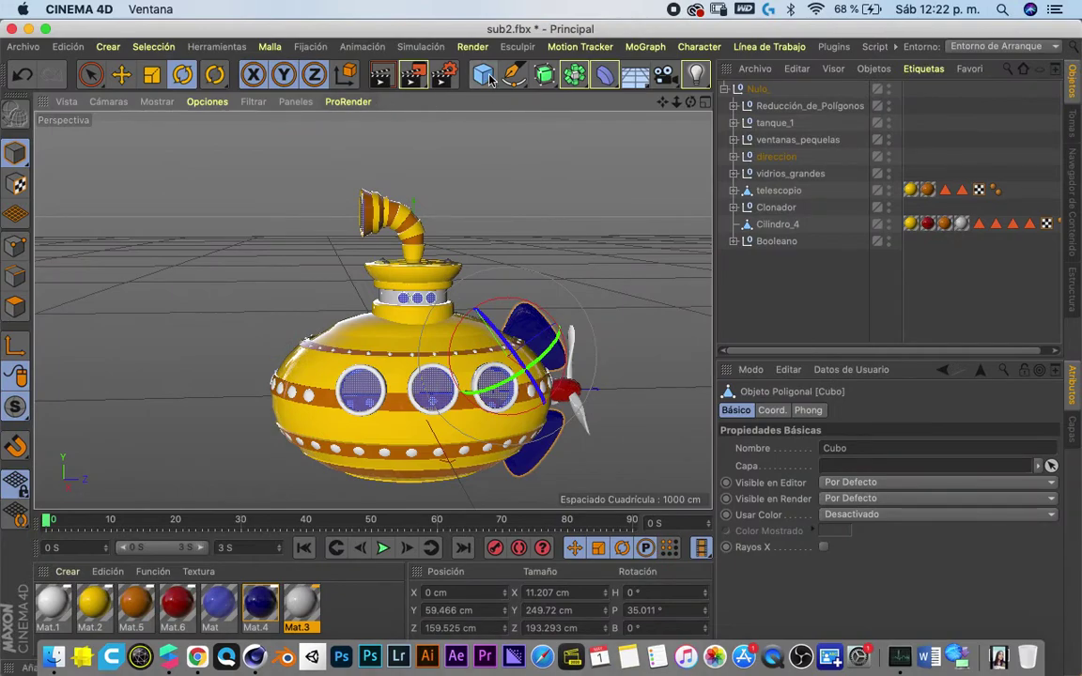
{"action": "left_click", "coordinate": [488, 77]}
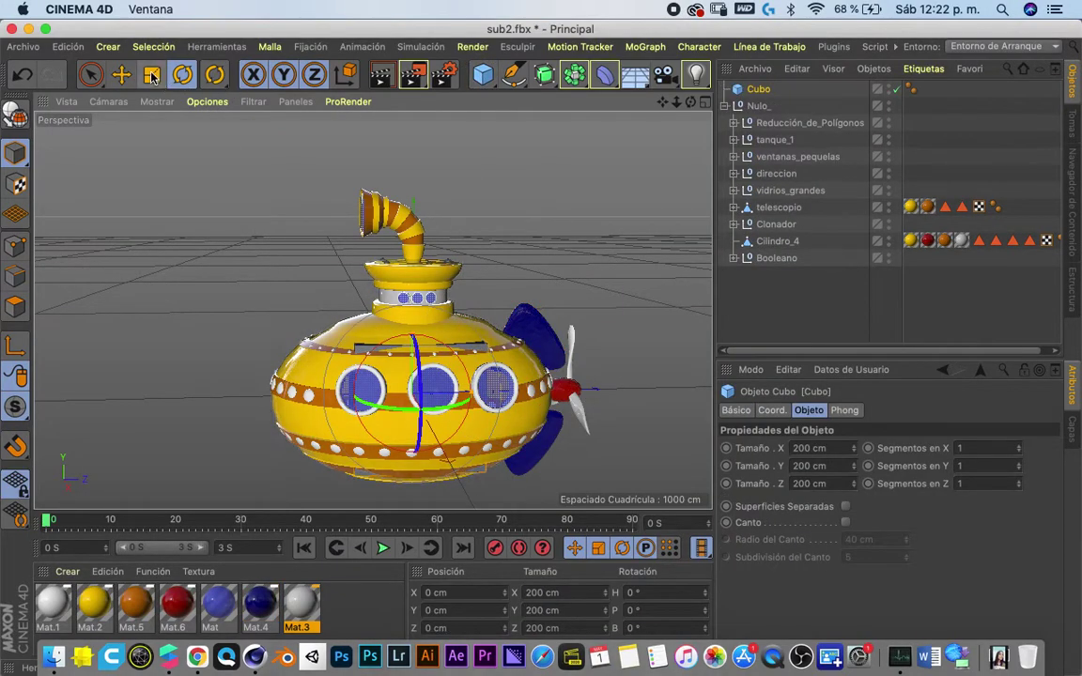
{"action": "key", "text": "e"}
{"action": "left_click_drag", "start_coordinate": [419, 328], "coordinate": [426, 150]}
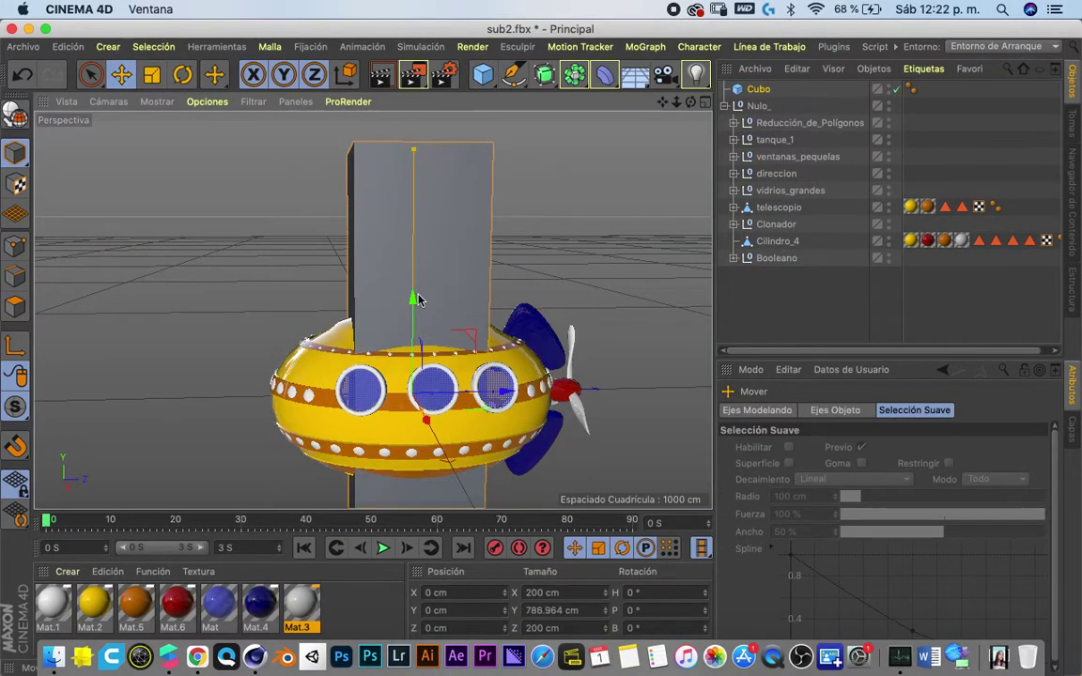
{"action": "key", "text": "ctrl+z"}
{"action": "left_click_drag", "start_coordinate": [412, 302], "coordinate": [441, 145]}
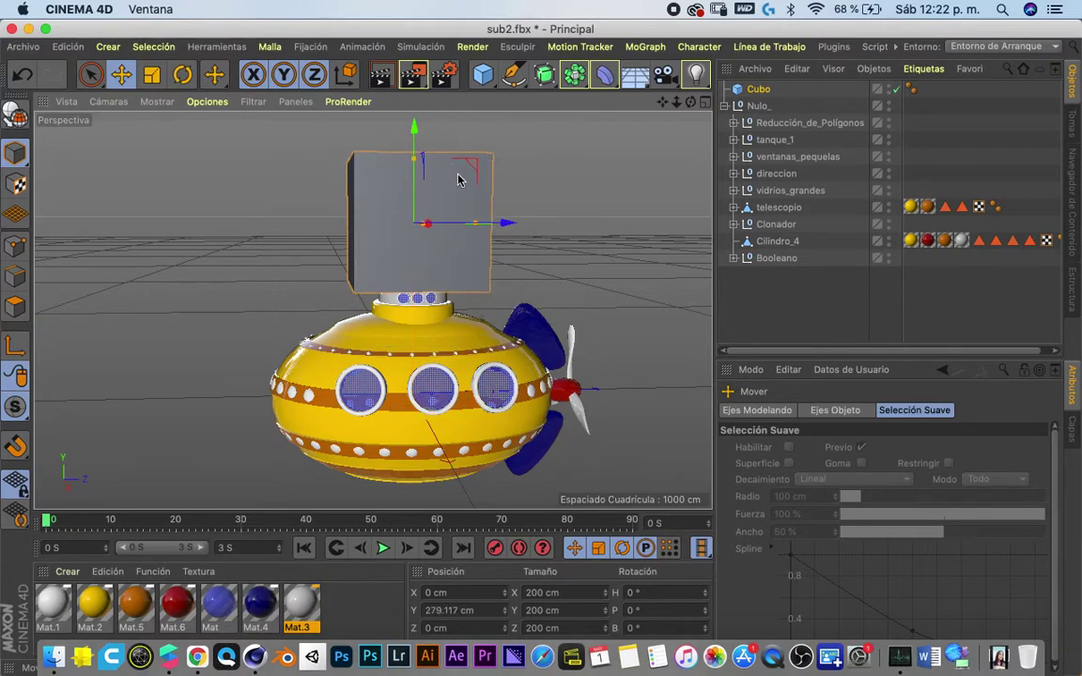
{"action": "key", "text": "ctrl+z"}
{"action": "mouse_move", "coordinate": [691, 102]}
{"action": "left_mouse_down"}
{"action": "mouse_move", "coordinate": [682, 106]}
{"action": "mouse_move", "coordinate": [688, 86]}
{"action": "left_mouse_up"}
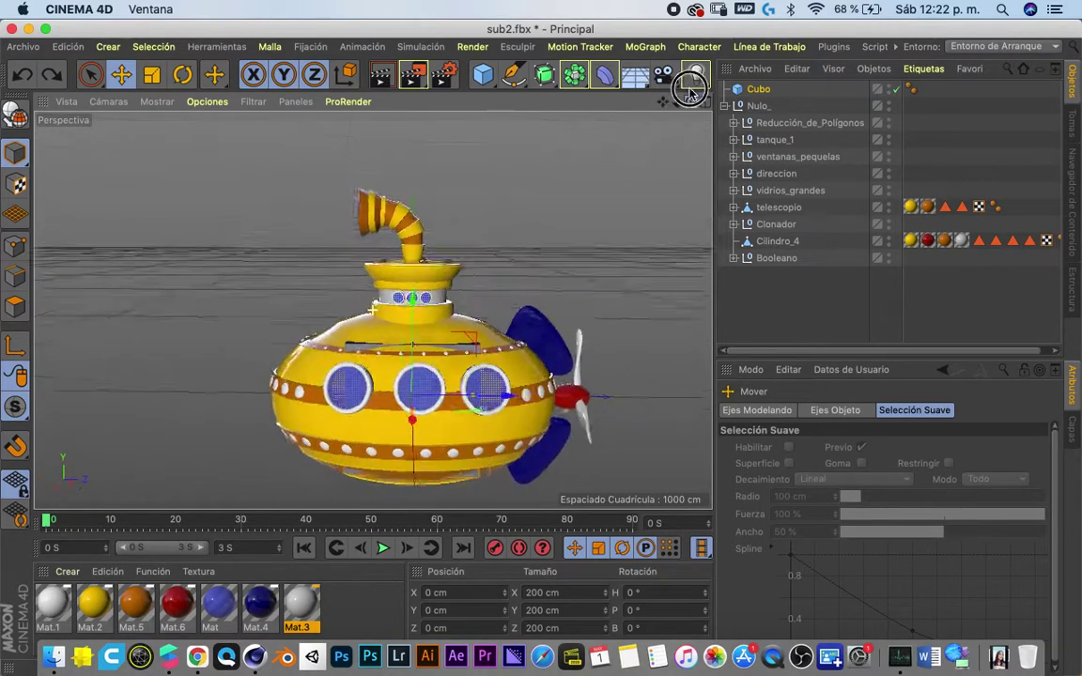
{"action": "left_click", "coordinate": [757, 105]}
{"action": "key", "text": "t"}
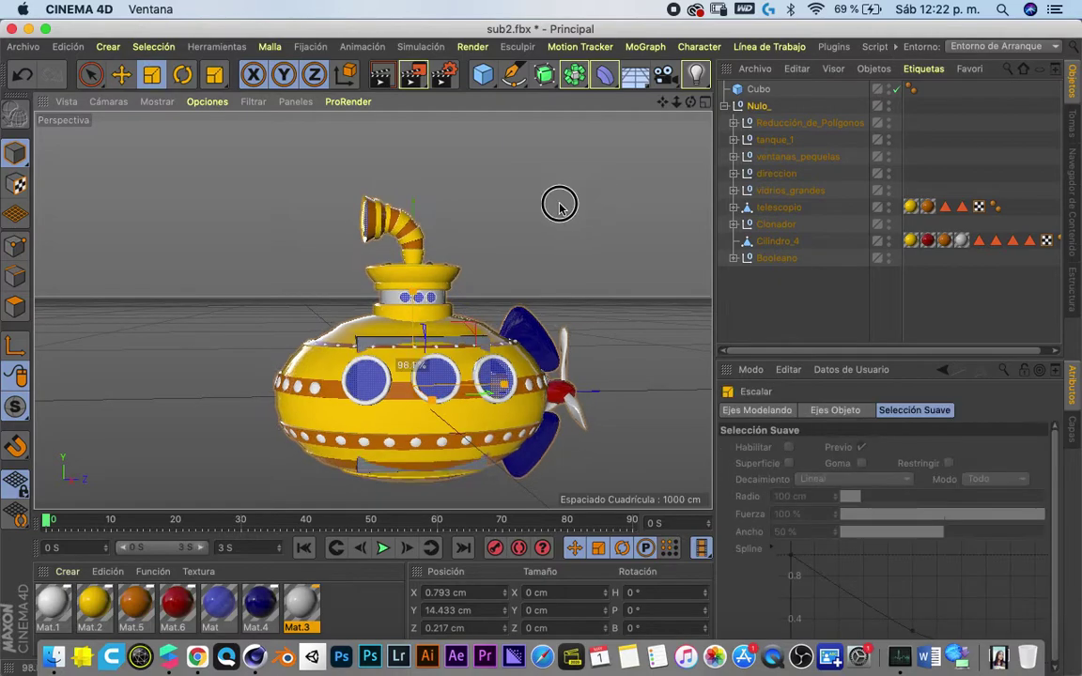
{"action": "left_click_drag", "start_coordinate": [560, 200], "coordinate": [266, 288]}
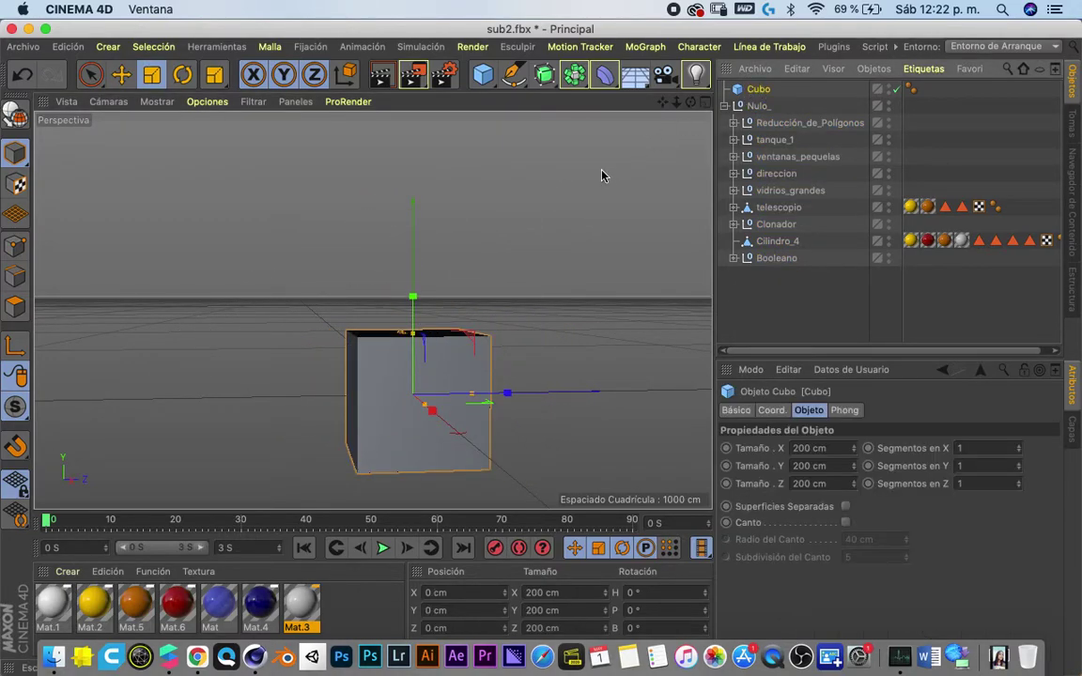
{"action": "key", "text": "Delete"}
{"action": "left_click_drag", "start_coordinate": [462, 410], "coordinate": [447, 358], "text": "alt"}
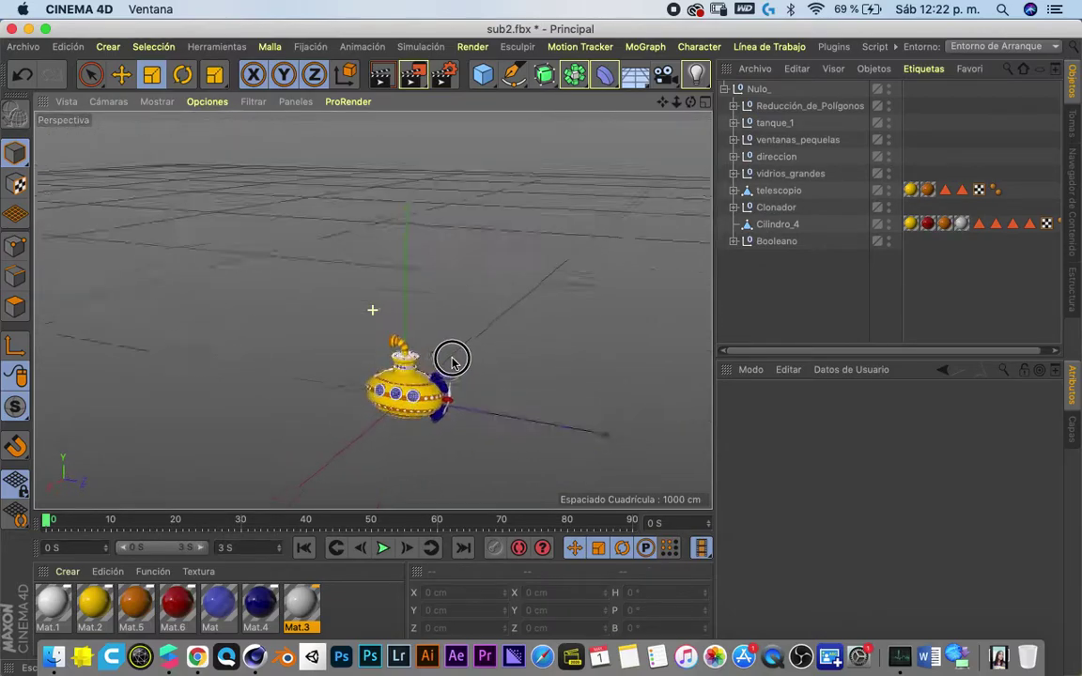
{"action": "scroll", "coordinate": [435, 384], "scroll_direction": "up", "scroll_amount": 10}
{"action": "scroll", "coordinate": [435, 385], "scroll_direction": "down", "scroll_amount": 5}
{"action": "scroll", "coordinate": [447, 356], "scroll_direction": "down", "scroll_amount": 3}
{"action": "scroll", "coordinate": [447, 357], "scroll_direction": "down", "scroll_amount": 3}
{"action": "scroll", "coordinate": [436, 346], "scroll_direction": "down", "scroll_amount": 3}
{"action": "scroll", "coordinate": [436, 346], "scroll_direction": "up", "scroll_amount": 5}
{"action": "scroll", "coordinate": [510, 295], "scroll_direction": "up", "scroll_amount": 3}
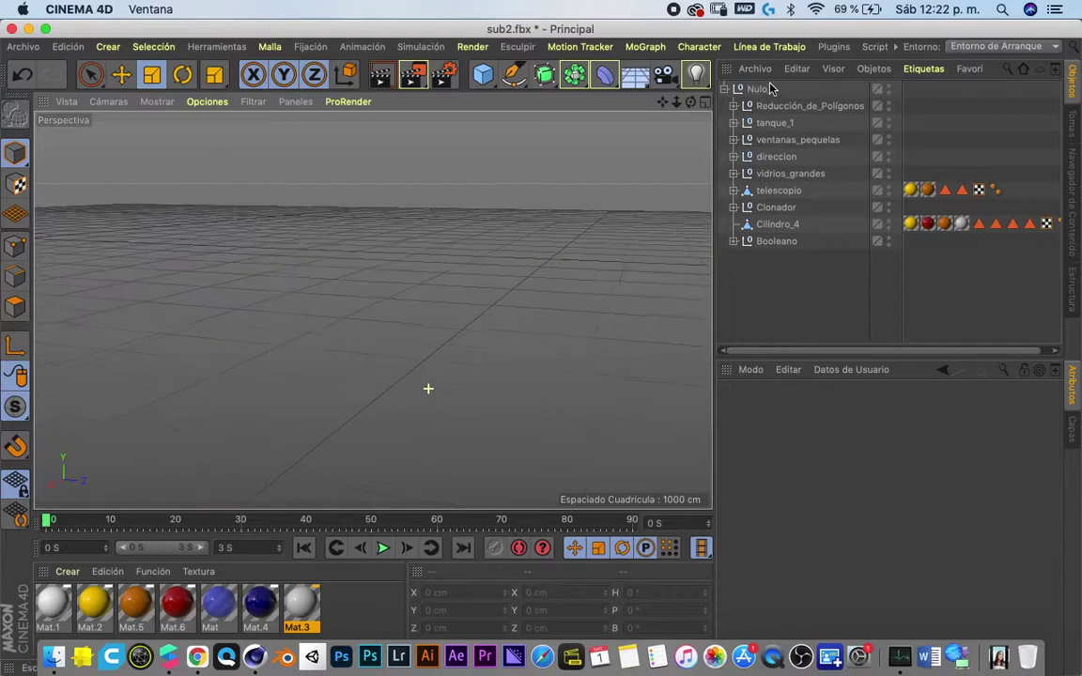
{"action": "left_click", "coordinate": [758, 91]}
{"action": "key", "text": "f"}
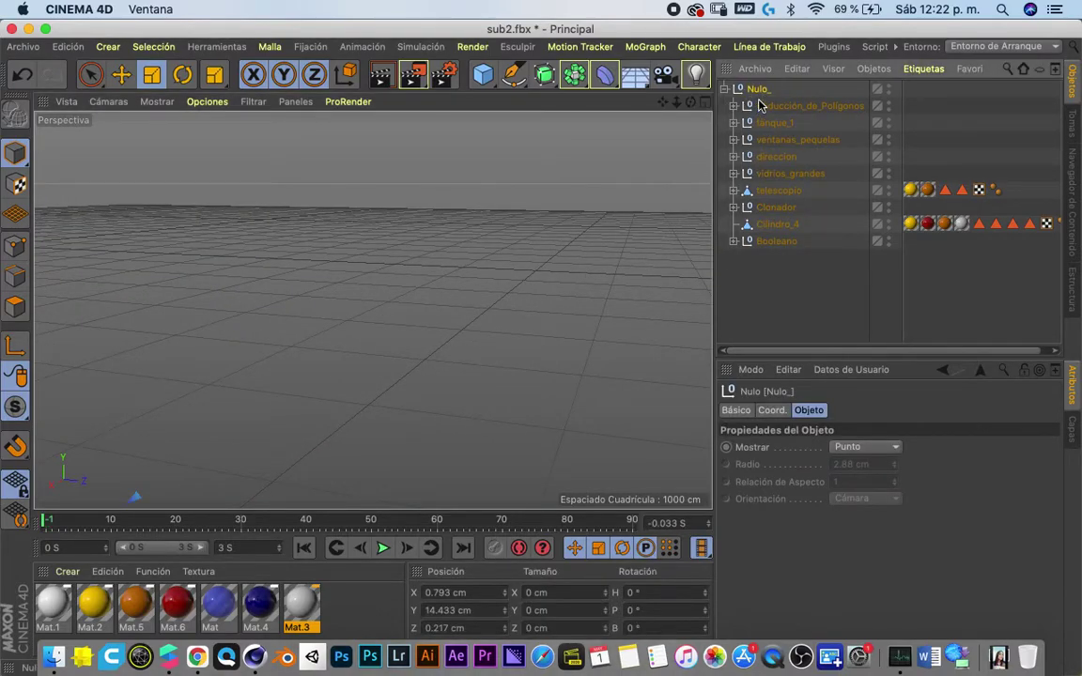
{"action": "key", "text": "o"}
{"action": "left_click_drag", "start_coordinate": [561, 246], "coordinate": [564, 216], "text": "alt"}
{"action": "key", "text": "ctrl+Up"}
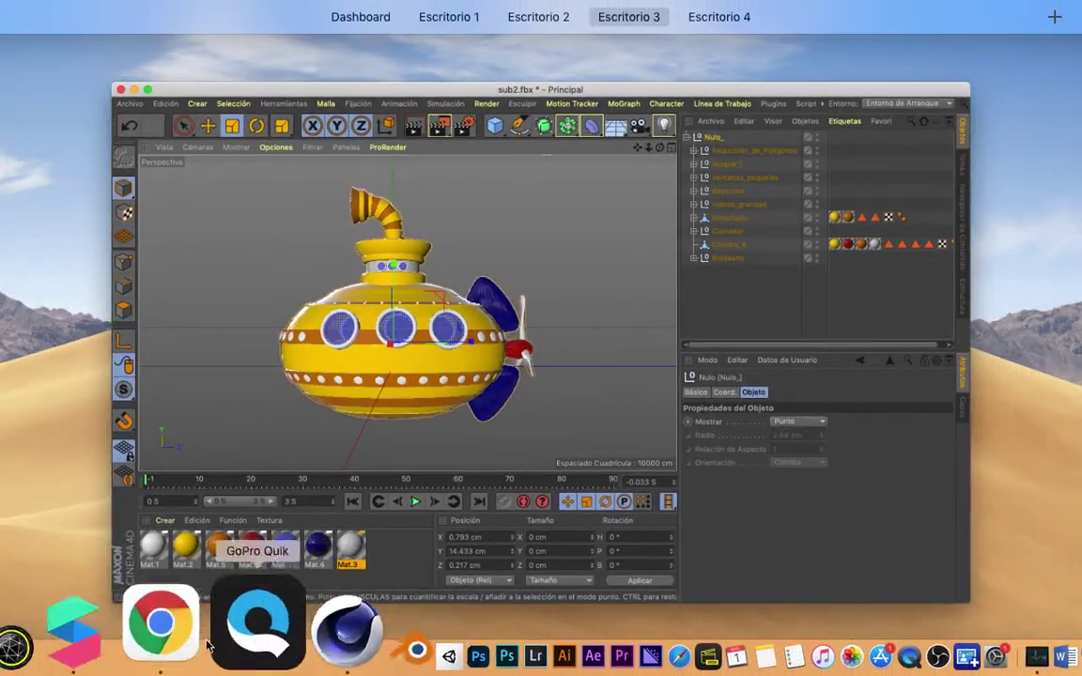
Back in Spark AR Studio, select sub10 and scale it down in stages to about 0.118
{"action": "left_click", "coordinate": [169, 638]}
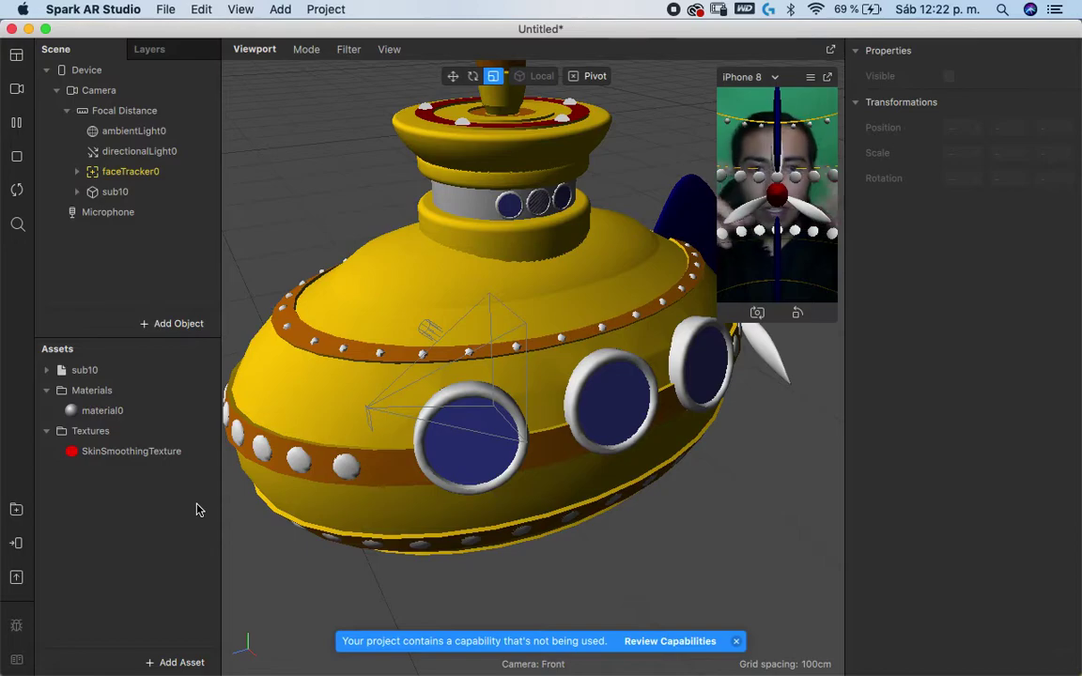
{"action": "left_click", "coordinate": [127, 192]}
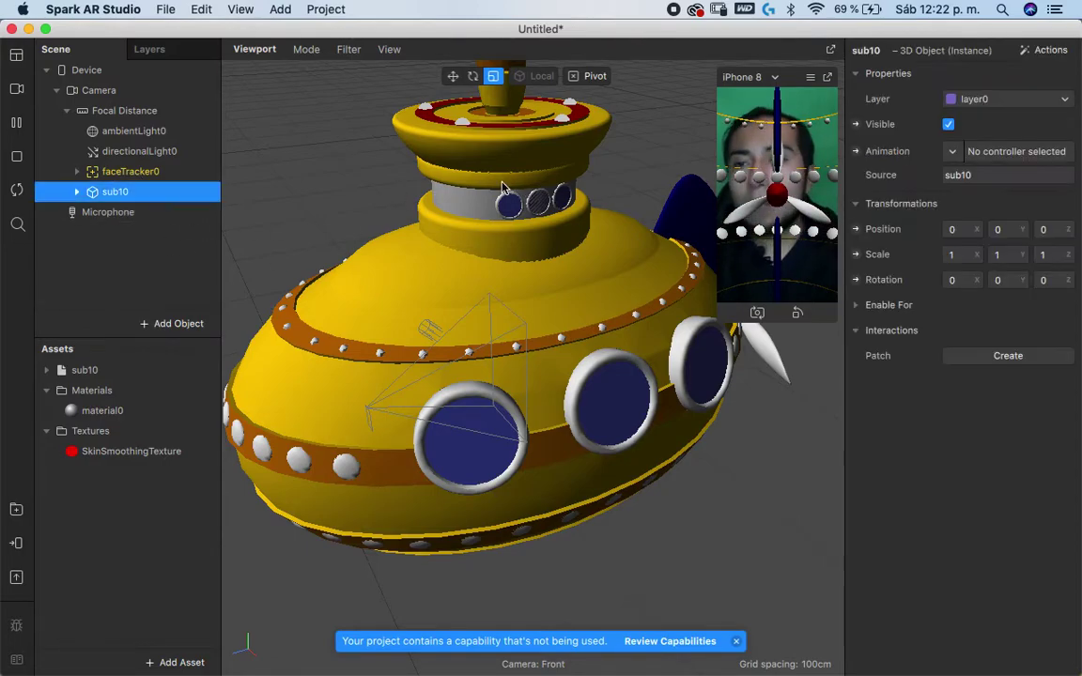
{"action": "left_click_drag", "start_coordinate": [512, 376], "coordinate": [334, 420]}
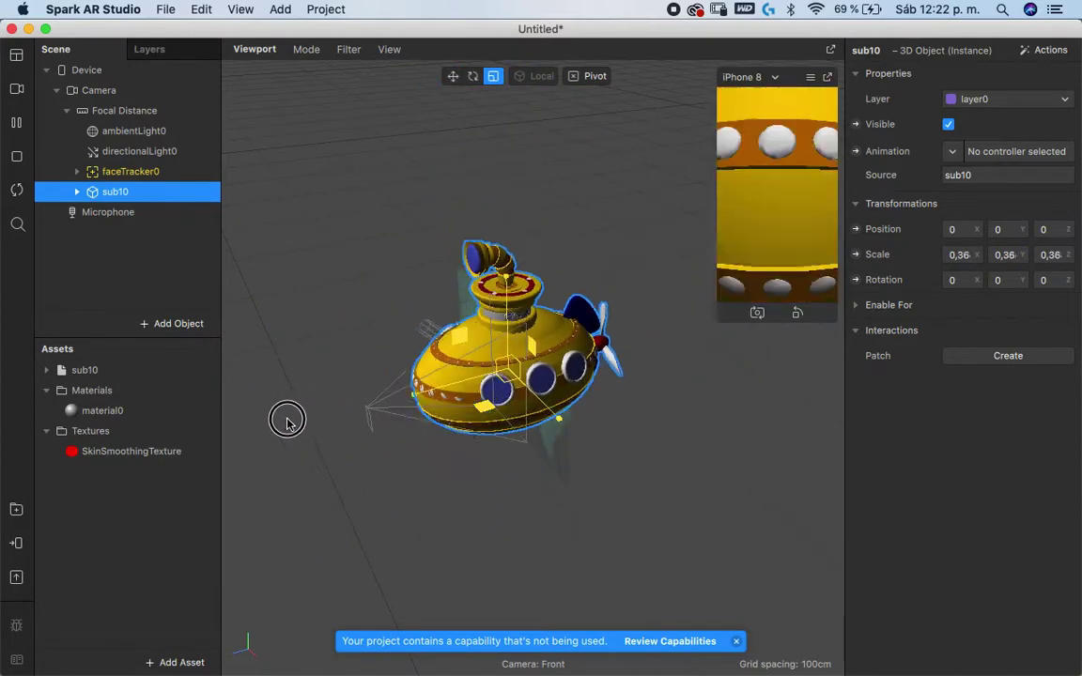
{"action": "left_click_drag", "start_coordinate": [334, 420], "coordinate": [295, 386]}
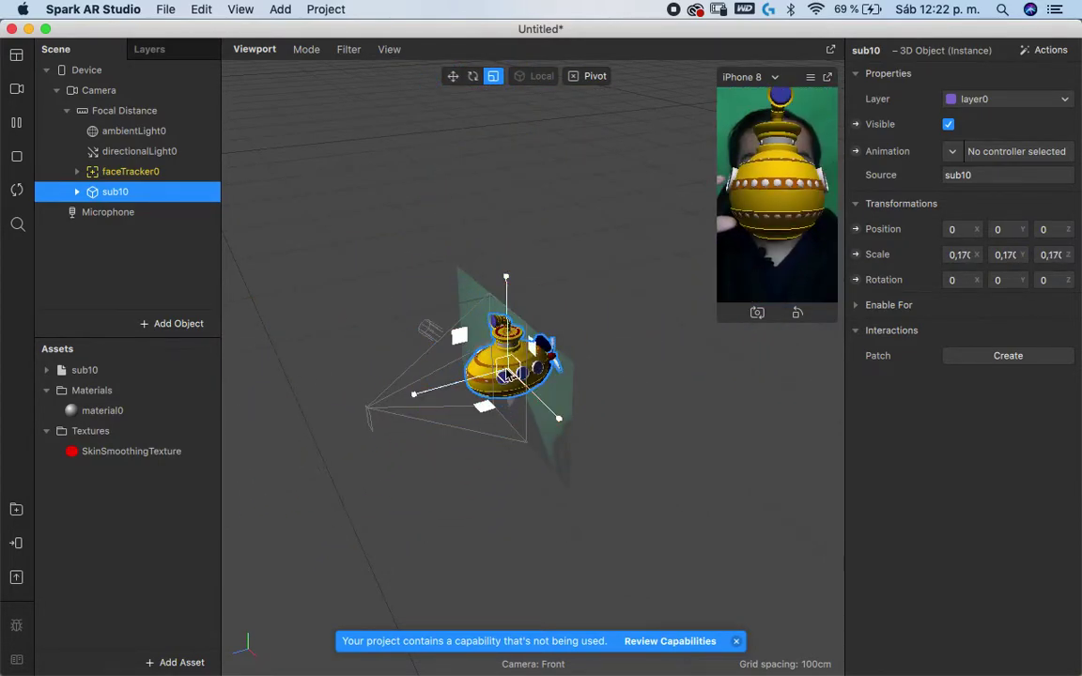
{"action": "left_click_drag", "start_coordinate": [505, 374], "coordinate": [501, 371]}
{"action": "left_click_drag", "start_coordinate": [604, 354], "coordinate": [608, 357]}
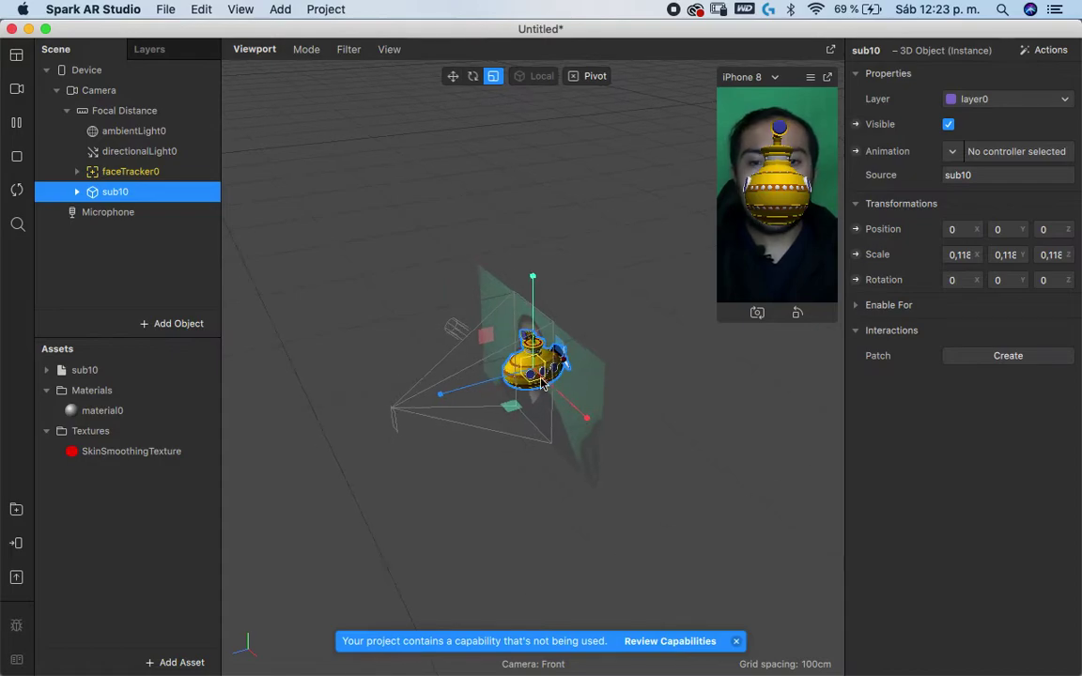
Zoom in and pan to centre the submarine, then select Focal Distance to add an object
{"action": "scroll", "coordinate": [341, 355], "scroll_direction": "up", "scroll_amount": 5}
{"action": "scroll", "coordinate": [340, 355], "scroll_direction": "up", "scroll_amount": 2}
{"action": "scroll", "coordinate": [357, 370], "scroll_direction": "up", "scroll_amount": 4}
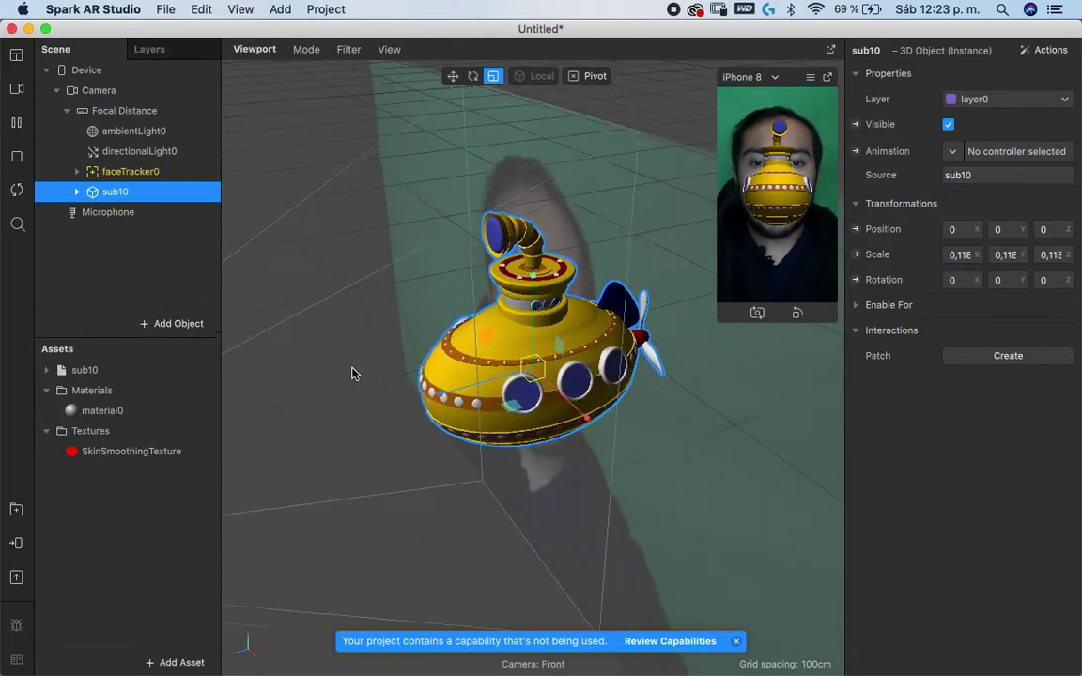
{"action": "scroll", "coordinate": [464, 317], "scroll_direction": "up", "scroll_amount": 4}
{"action": "mouse_move", "coordinate": [464, 318]}
{"action": "left_mouse_down"}
{"action": "mouse_move", "coordinate": [367, 338]}
{"action": "mouse_move", "coordinate": [591, 241]}
{"action": "mouse_move", "coordinate": [464, 184]}
{"action": "left_mouse_up"}
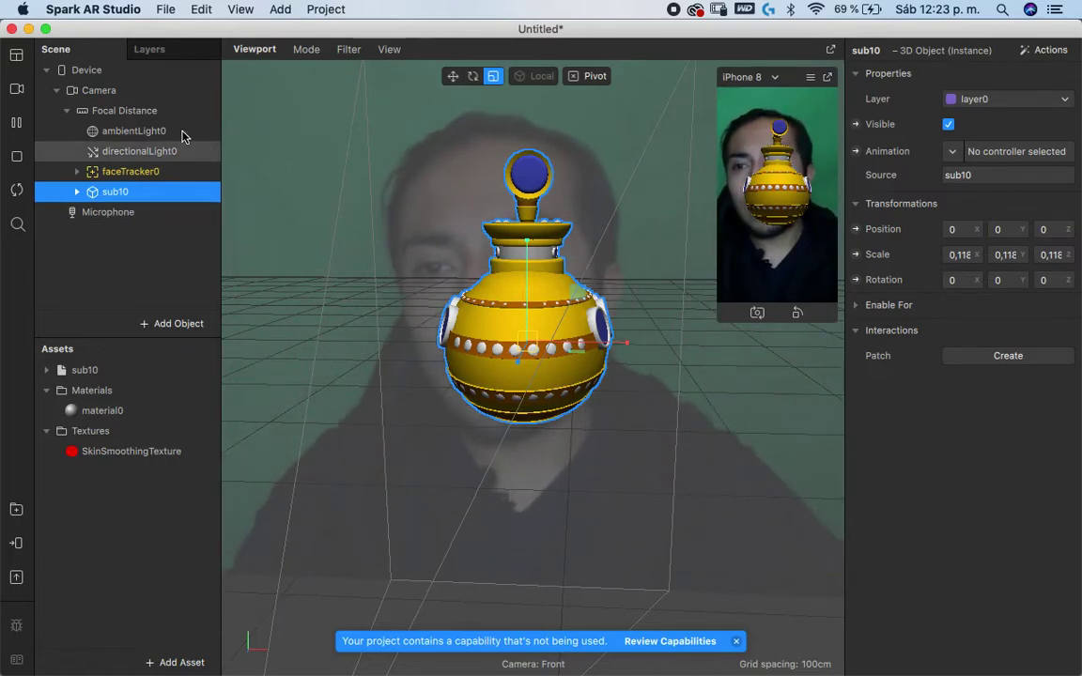
{"action": "left_click", "coordinate": [152, 111]}
{"action": "right_click", "coordinate": [158, 97]}
Add a null object under Focal Distance and name it carpeta sub
{"action": "mouse_move", "coordinate": [166, 117]}
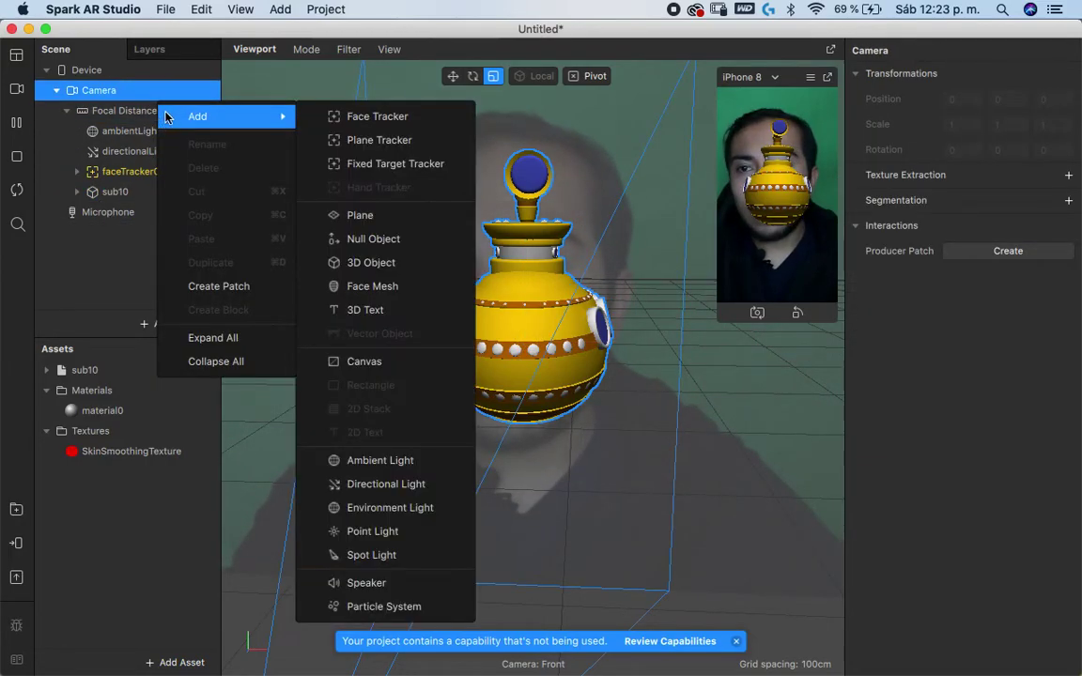
{"action": "left_click", "coordinate": [122, 110]}
{"action": "right_click", "coordinate": [145, 113]}
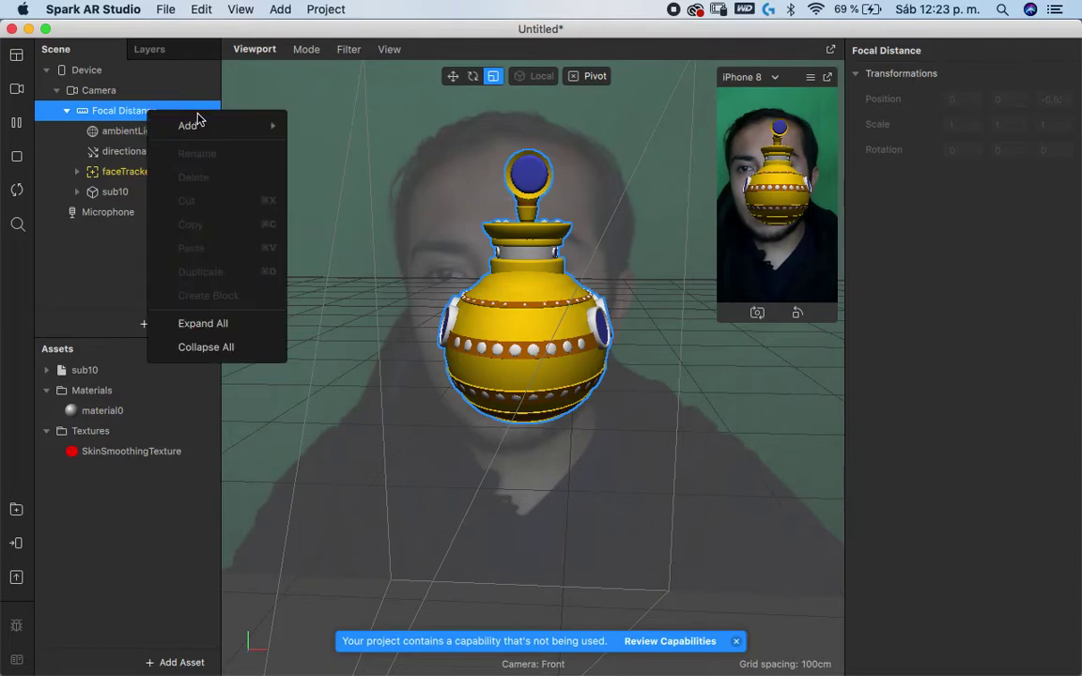
{"action": "mouse_move", "coordinate": [241, 128]}
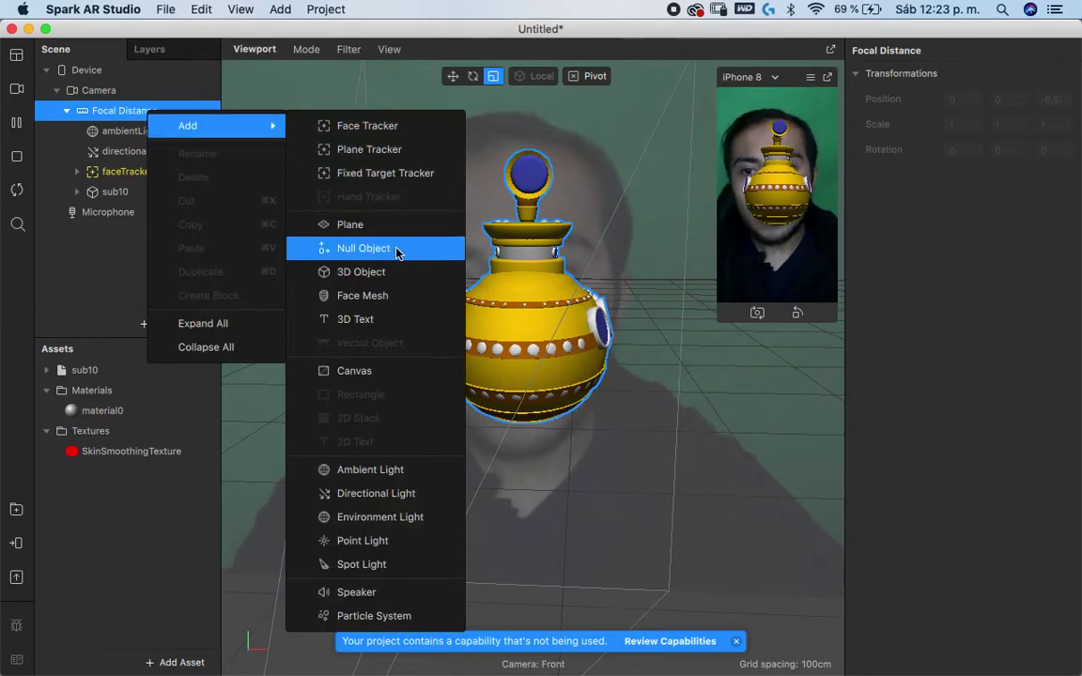
{"action": "left_click", "coordinate": [397, 252]}
{"action": "key", "text": "Return"}
{"action": "type", "text": "su"}
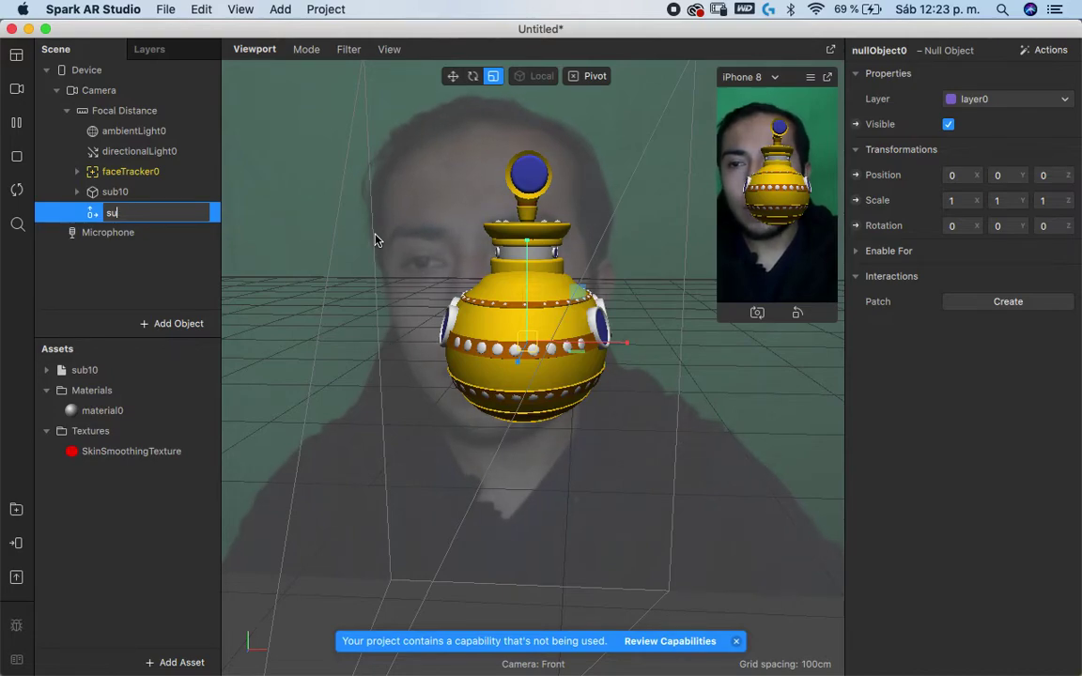
{"action": "type", "text": "carpeta sub"}
{"action": "key", "text": "Return"}
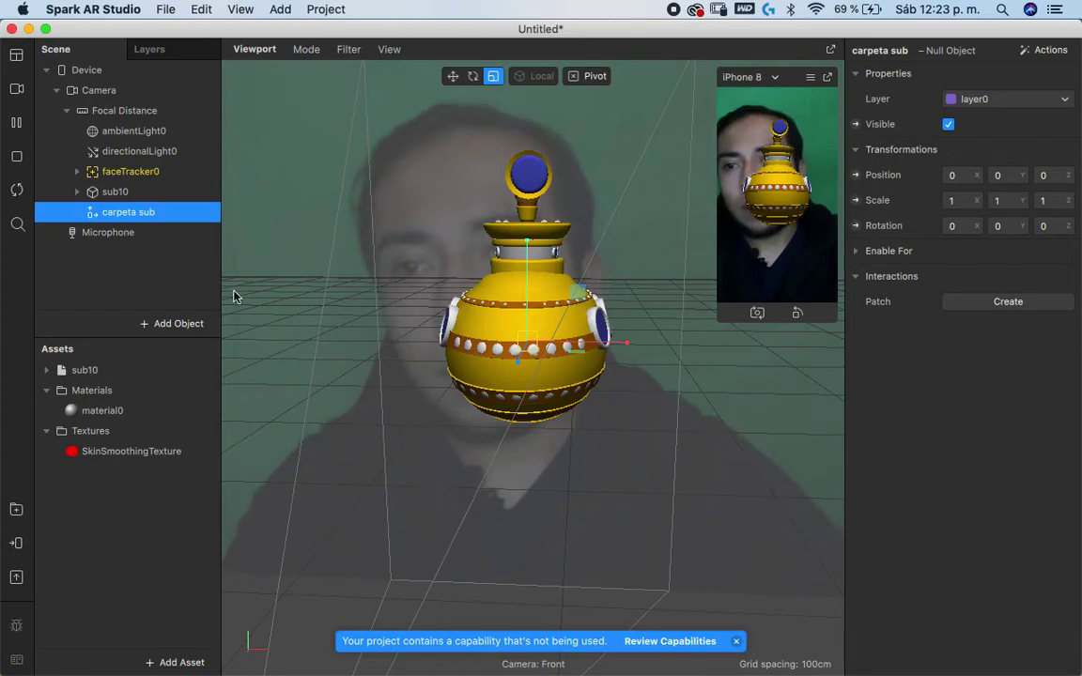
Nest sub10 inside carpeta sub, then reselect Focal Distance to add another object
{"action": "left_click_drag", "start_coordinate": [115, 192], "coordinate": [135, 213]}
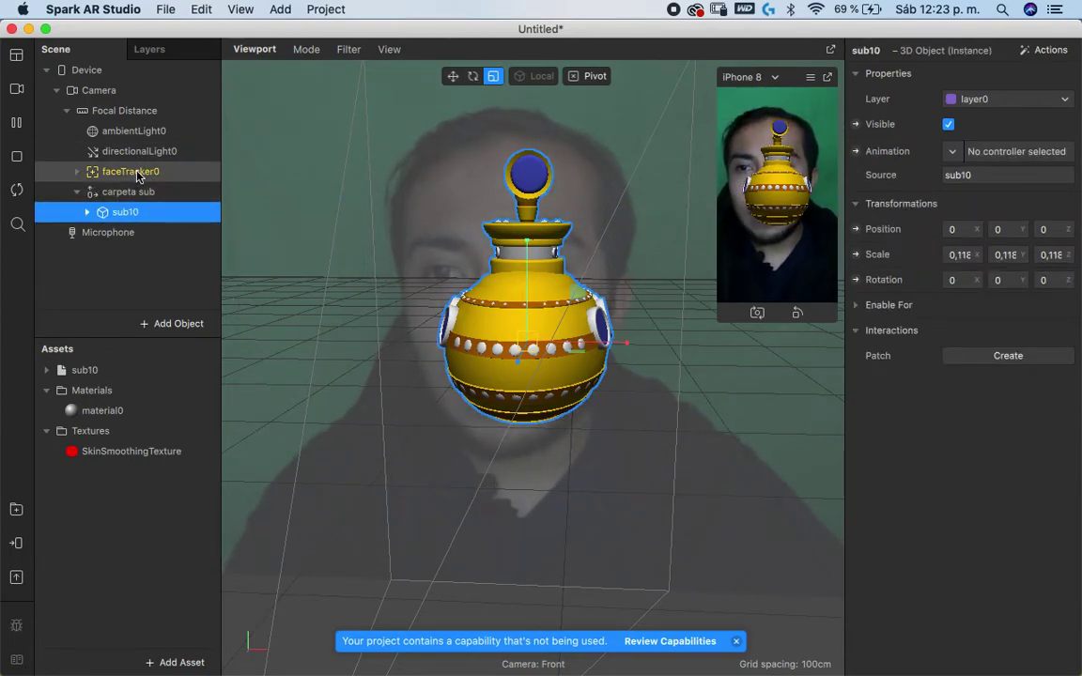
{"action": "left_click", "coordinate": [137, 171]}
{"action": "left_click", "coordinate": [141, 111]}
{"action": "right_click", "coordinate": [150, 113]}
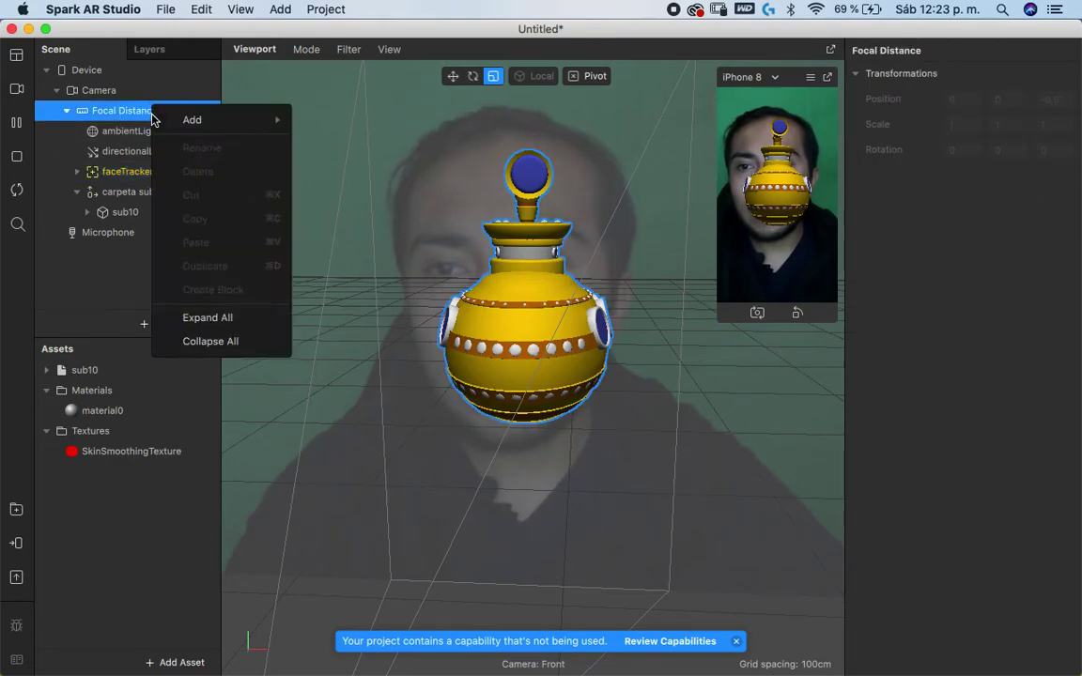
Add a null object named submarino under Focal Distance and nest carpeta sub inside it
{"action": "mouse_move", "coordinate": [244, 119]}
{"action": "left_click", "coordinate": [362, 244]}
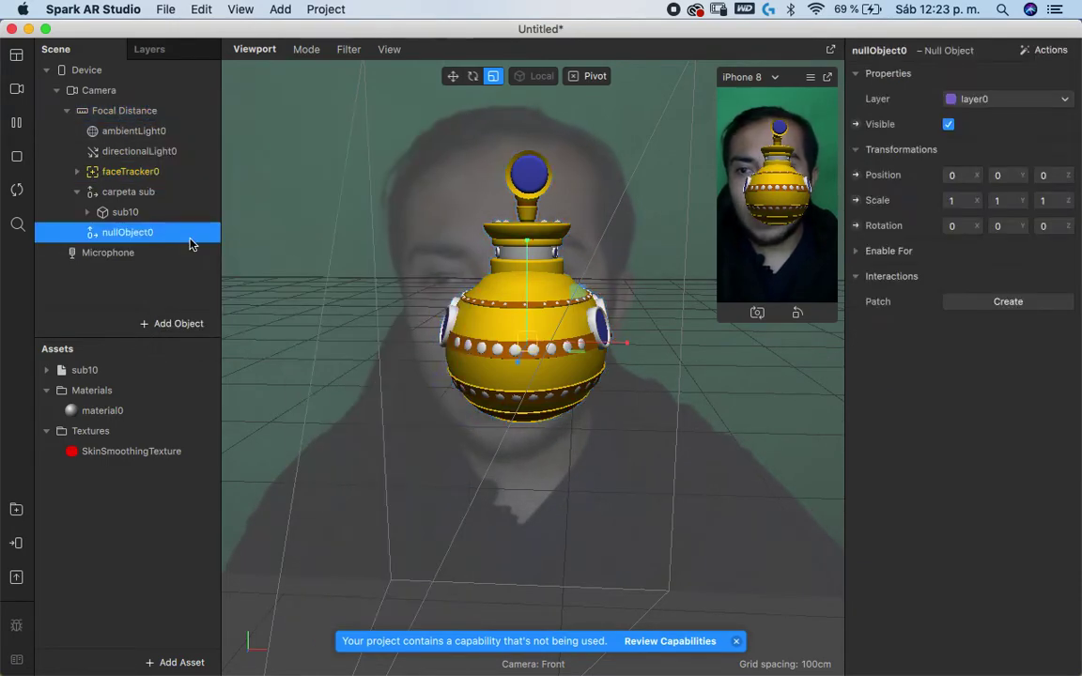
{"action": "double_click", "coordinate": [163, 232]}
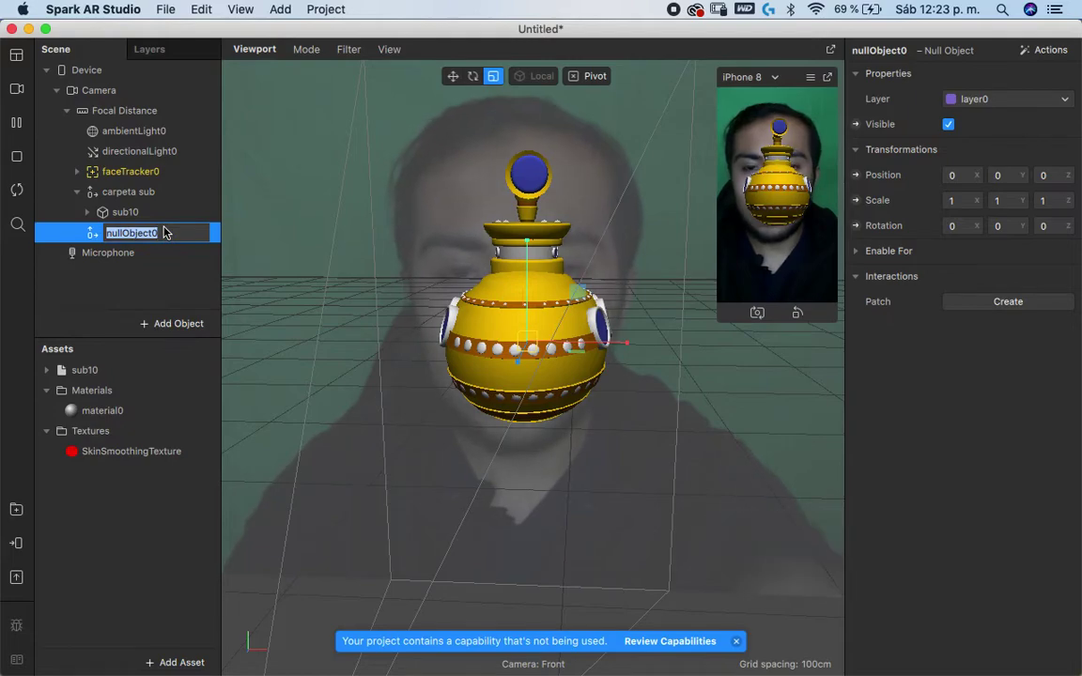
{"action": "type", "text": "submar"}
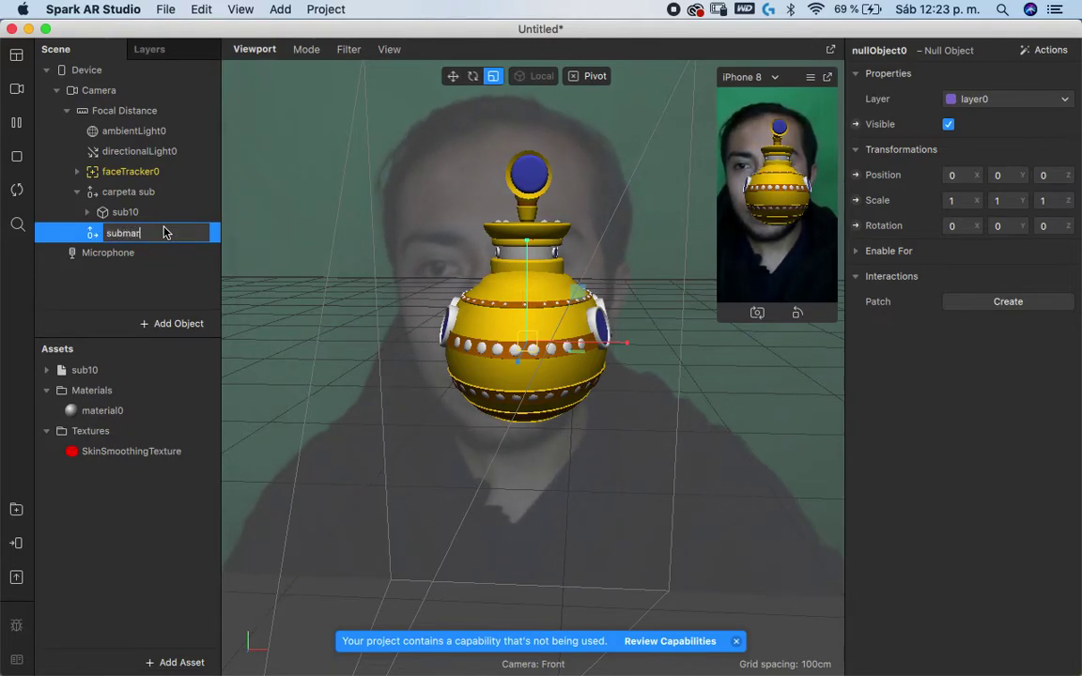
{"action": "key", "text": "BackSpace"}
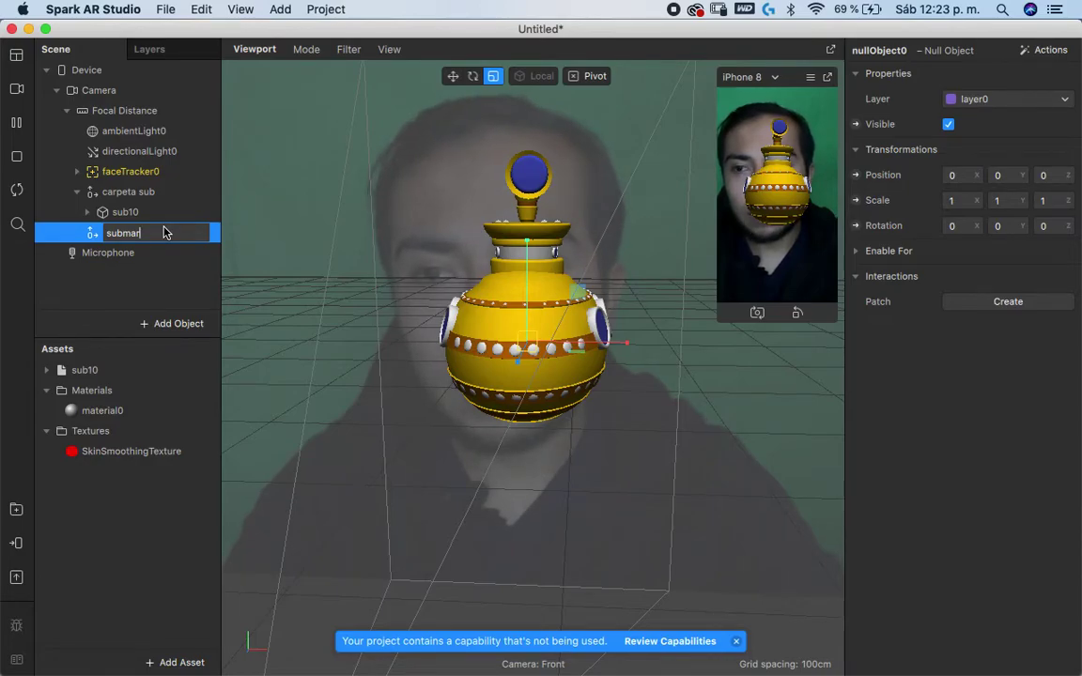
{"action": "type", "text": "ino"}
{"action": "key", "text": "Return"}
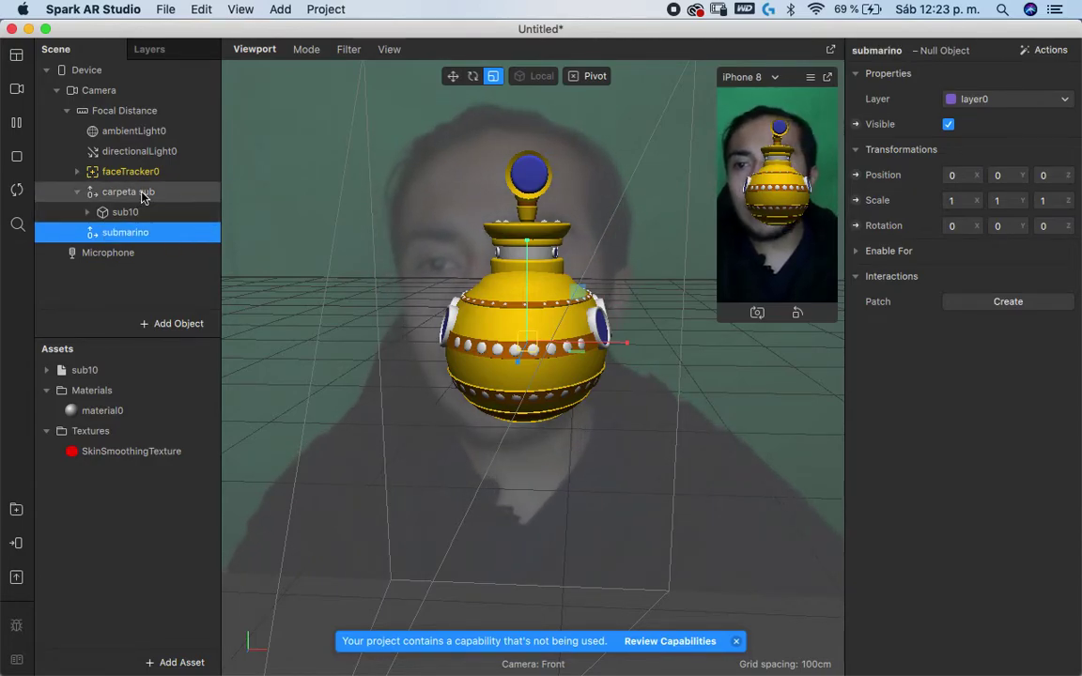
{"action": "left_click", "coordinate": [145, 193]}
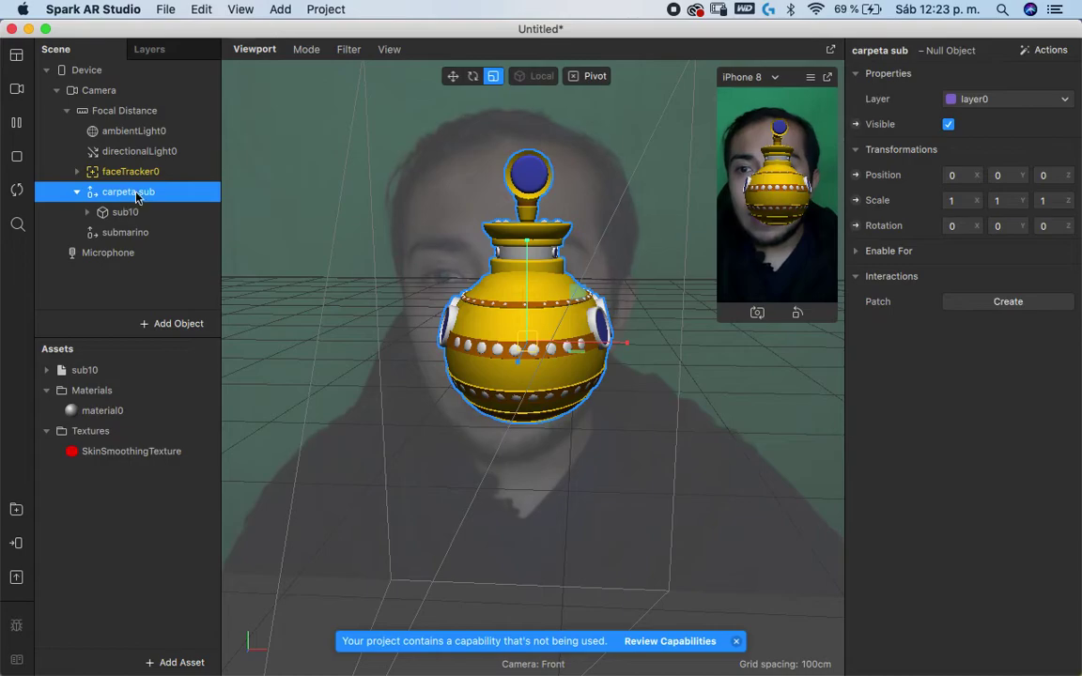
{"action": "left_click_drag", "start_coordinate": [136, 240], "coordinate": [141, 241]}
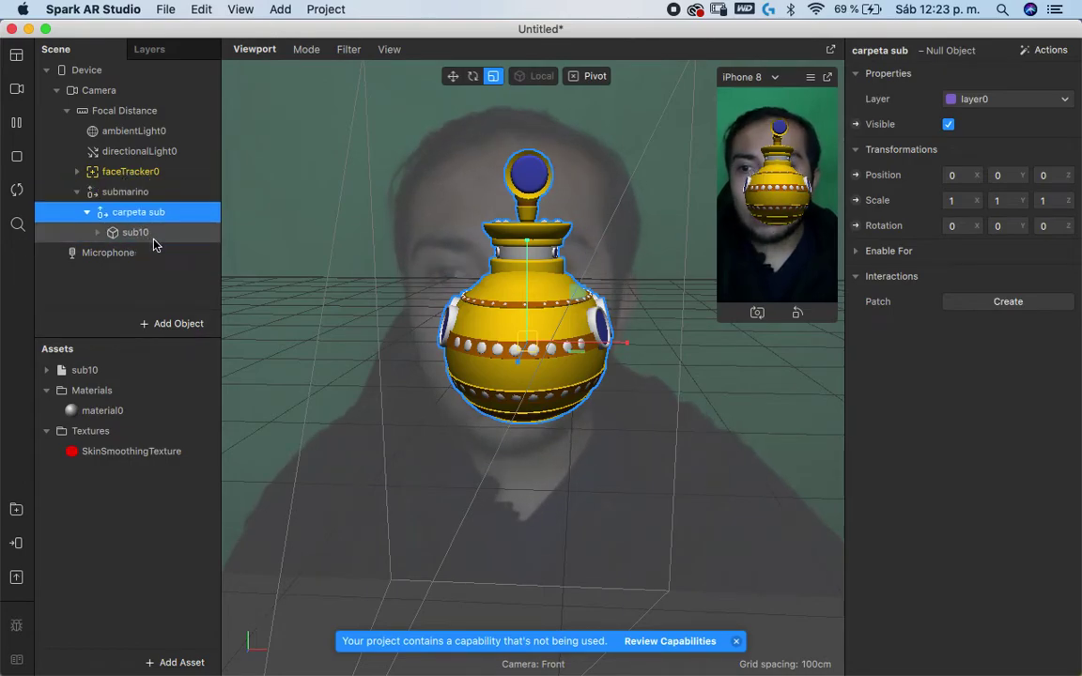
Lower the submarino group slightly along Y to about -0.13
{"action": "left_click", "coordinate": [149, 192]}
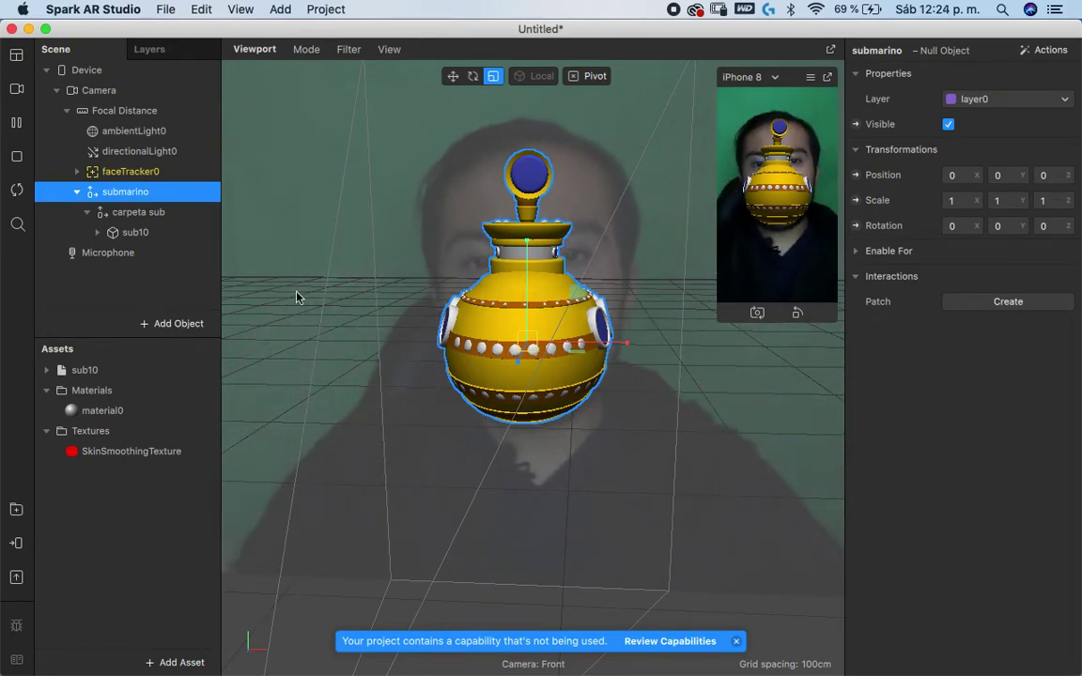
{"action": "mouse_move", "coordinate": [581, 214]}
{"action": "left_mouse_down"}
{"action": "mouse_move", "coordinate": [316, 378]}
{"action": "mouse_move", "coordinate": [531, 272]}
{"action": "left_mouse_up"}
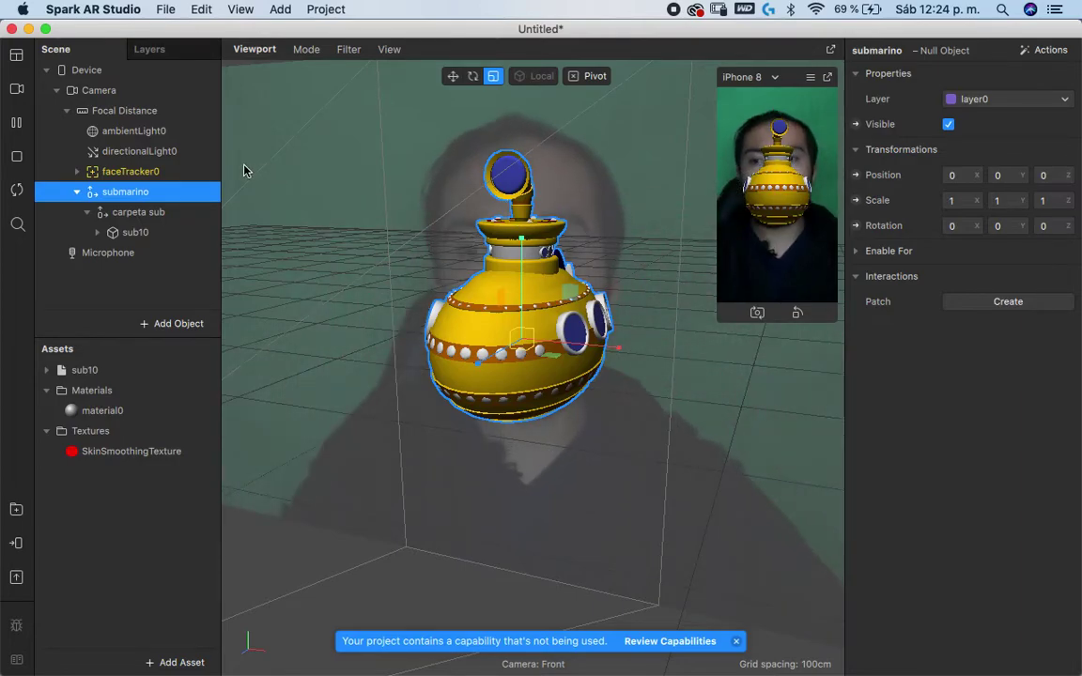
{"action": "left_click", "coordinate": [150, 212]}
{"action": "key", "text": "Down"}
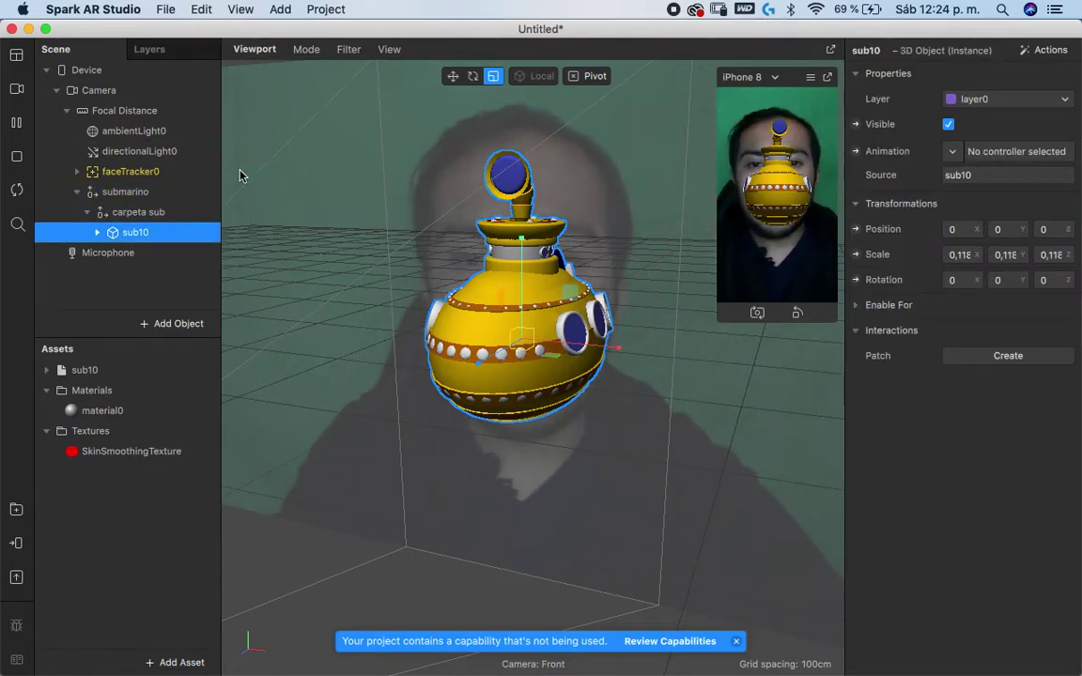
{"action": "key", "text": "Up"}
{"action": "key", "text": "Up"}
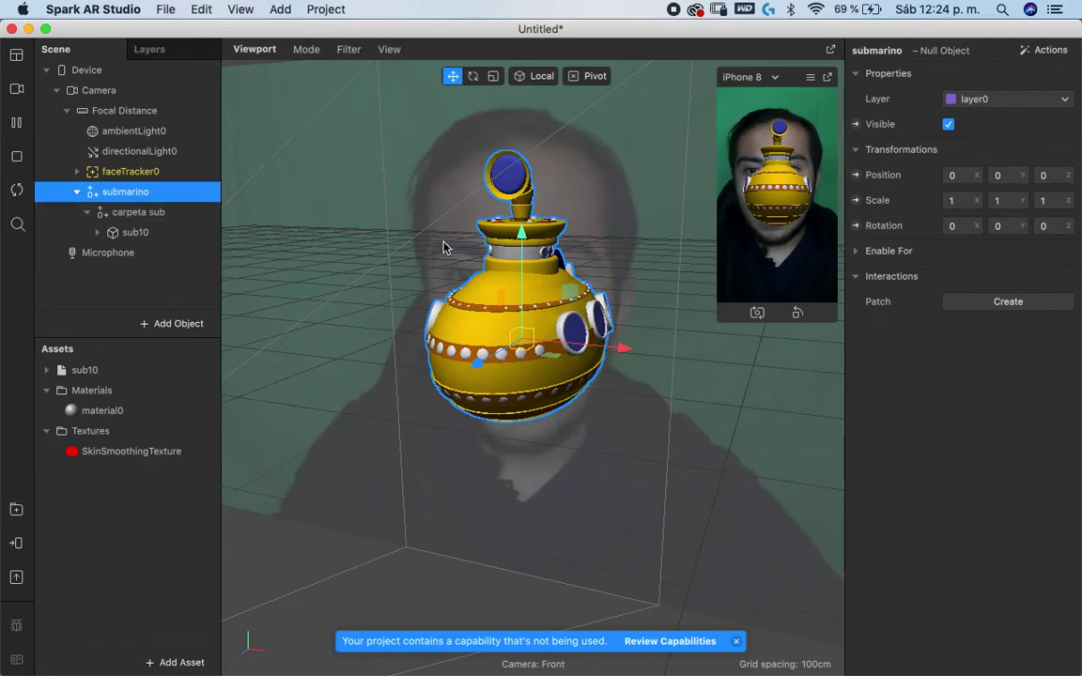
{"action": "left_click_drag", "start_coordinate": [524, 249], "coordinate": [520, 380]}
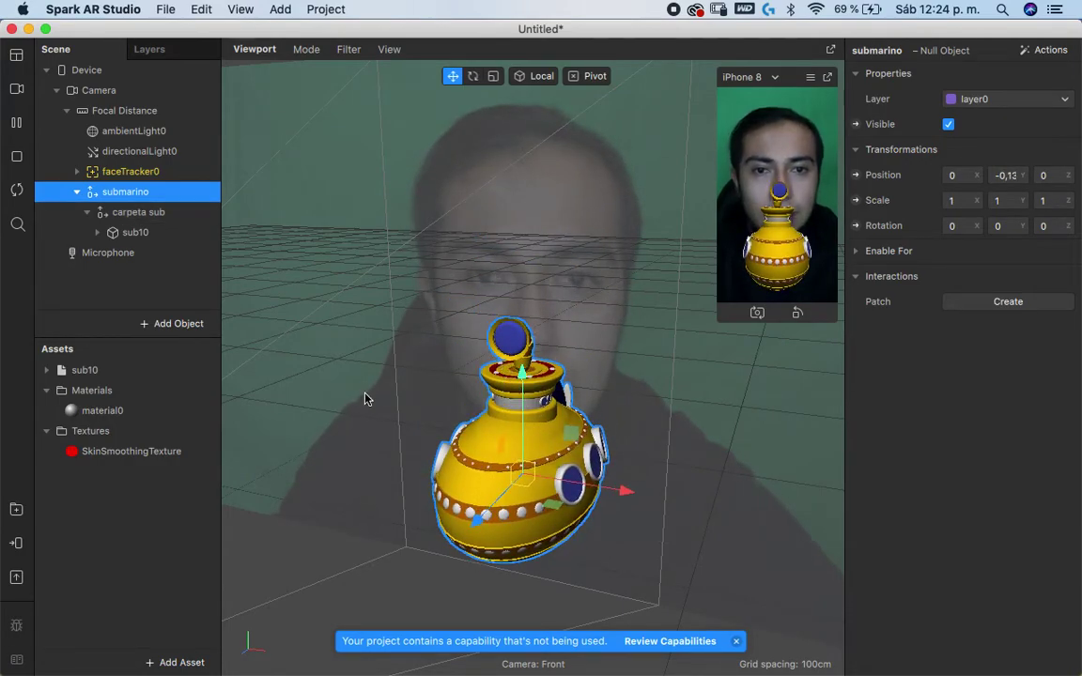
With the Rotate tool, reset the submarino rotation to 0, 0, 0
{"action": "left_click_drag", "start_coordinate": [392, 283], "coordinate": [411, 288]}
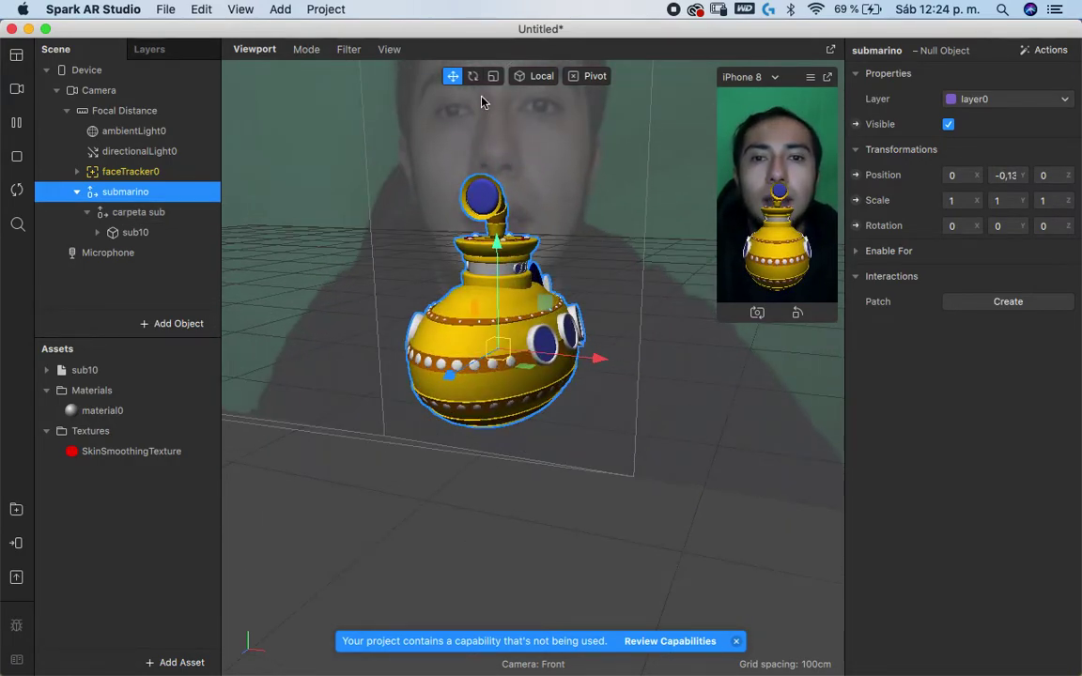
{"action": "left_click", "coordinate": [474, 76]}
{"action": "mouse_move", "coordinate": [541, 366]}
{"action": "left_mouse_down"}
{"action": "mouse_move", "coordinate": [489, 373]}
{"action": "mouse_move", "coordinate": [503, 371]}
{"action": "left_mouse_up"}
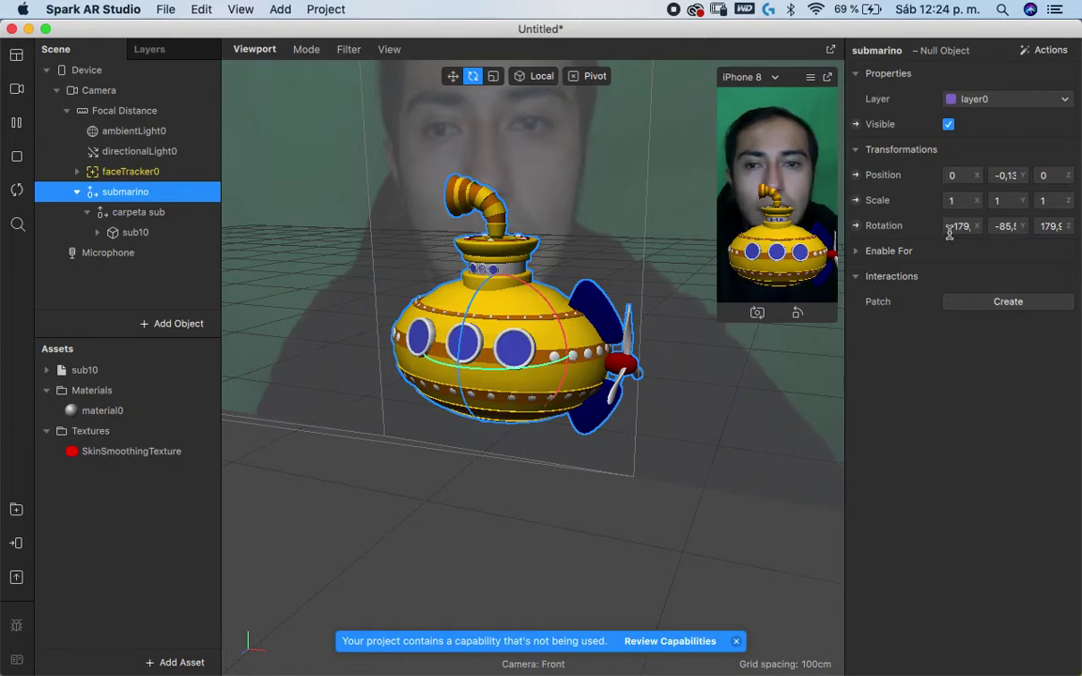
{"action": "type", "text": "0"}
{"action": "key", "text": "Tab"}
{"action": "type", "text": "0"}
{"action": "key", "text": "Tab"}
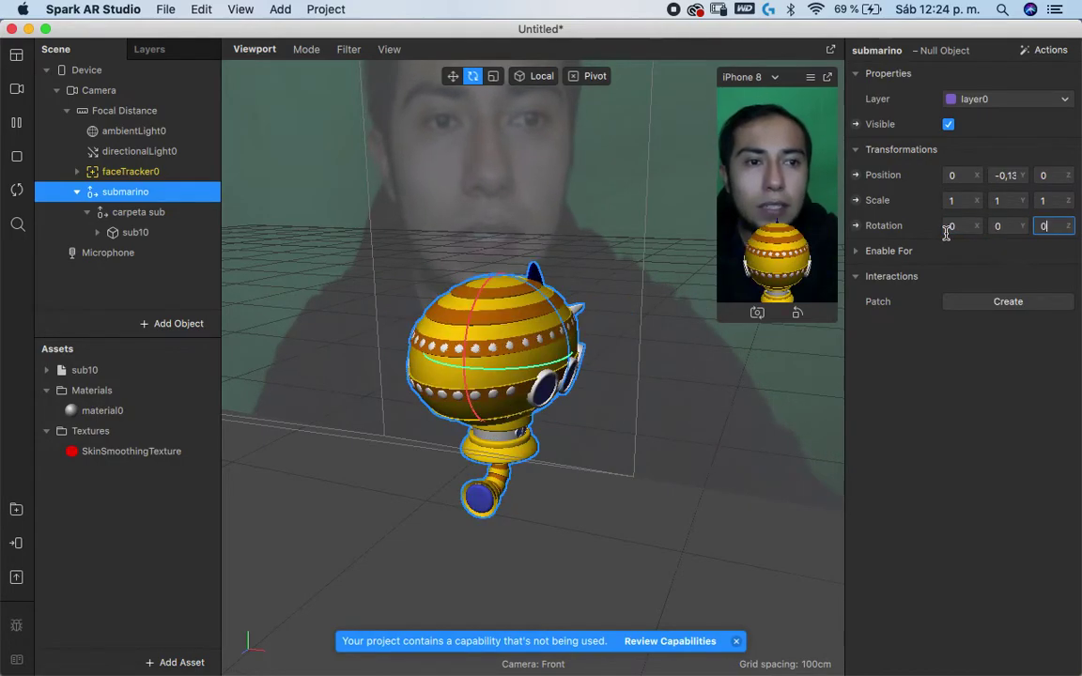
{"action": "type", "text": "0"}
{"action": "key", "text": "Return"}
Set the submarino rotation to 0, 90, 0 so the submarine shows side-on
{"action": "left_click", "coordinate": [949, 227]}
{"action": "key", "text": "Tab"}
{"action": "type", "text": "900"}
{"action": "key", "text": "Return"}
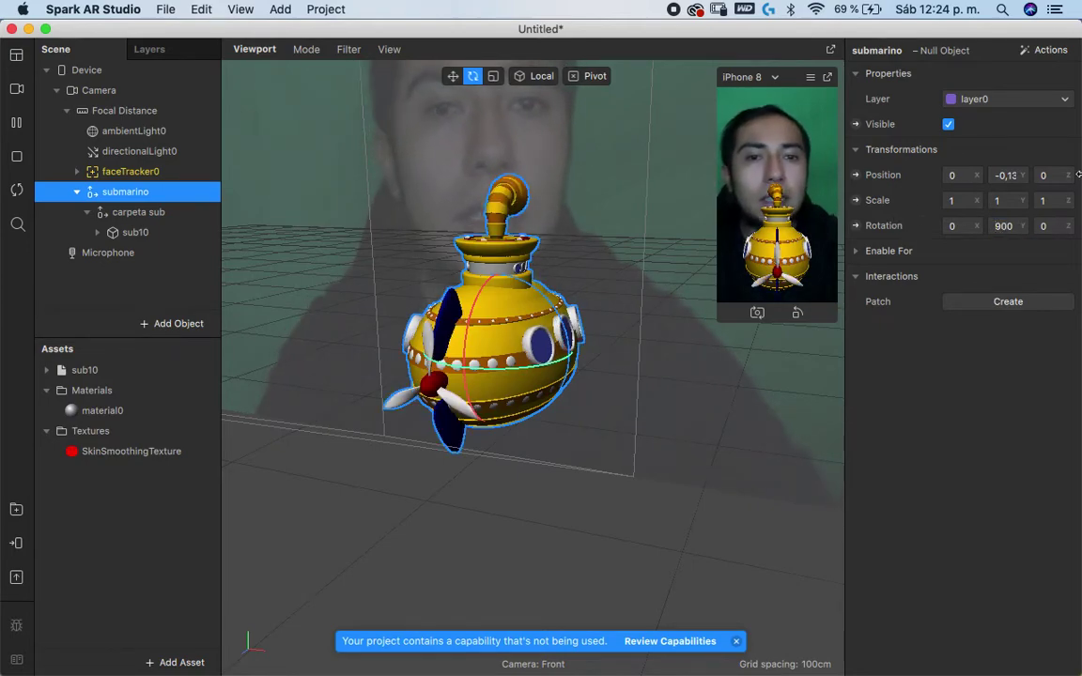
{"action": "type", "text": "0"}
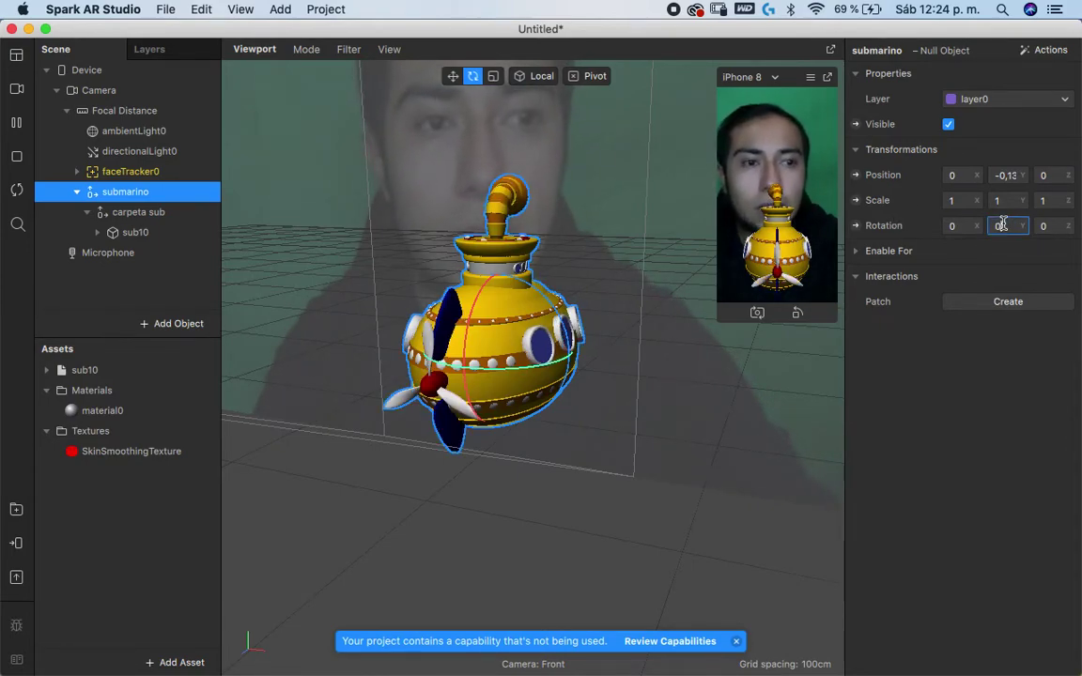
{"action": "key", "text": "Return"}
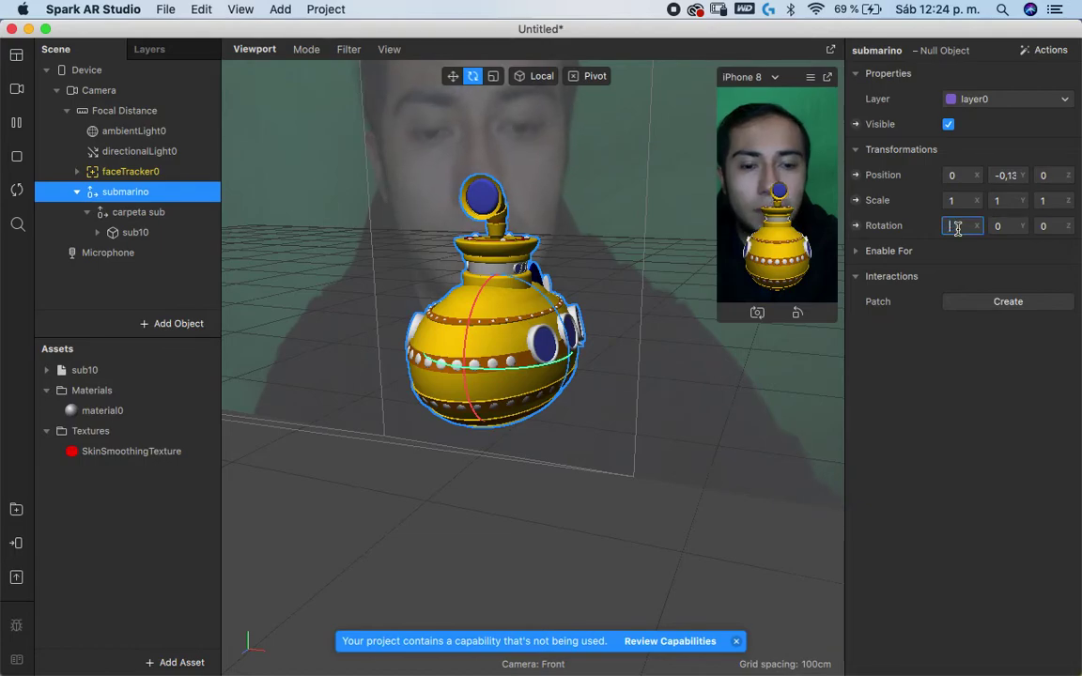
{"action": "type", "text": "90"}
{"action": "key", "text": "Return"}
{"action": "type", "text": "0"}
{"action": "key", "text": "Return"}
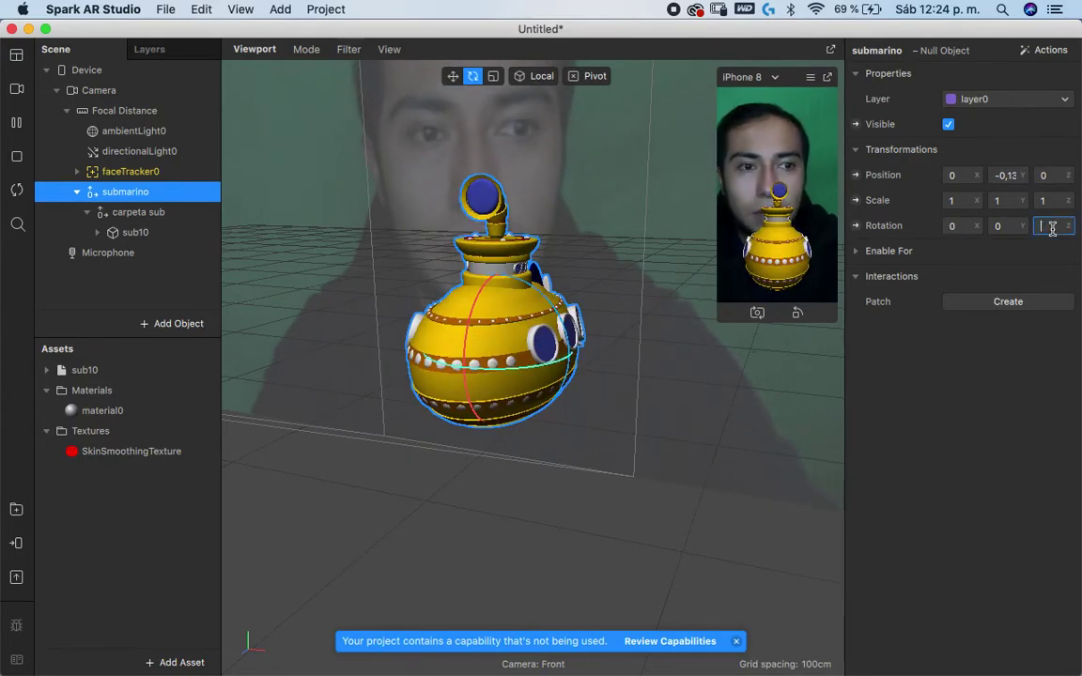
{"action": "type", "text": "90"}
{"action": "key", "text": "Return"}
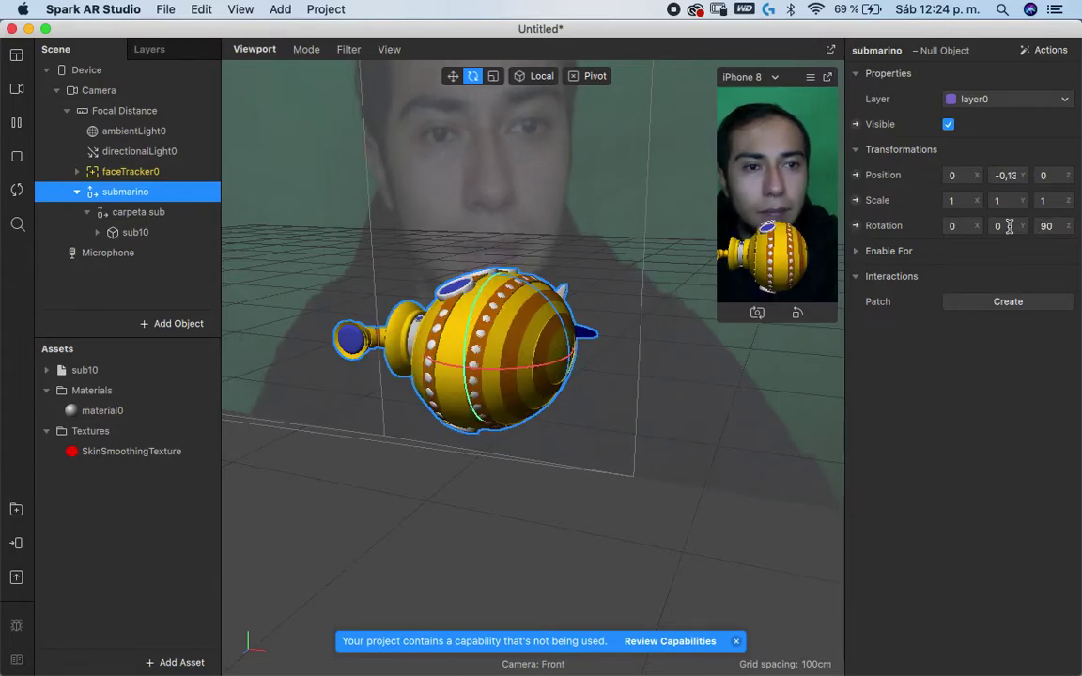
{"action": "type", "text": "90"}
{"action": "key", "text": "Return"}
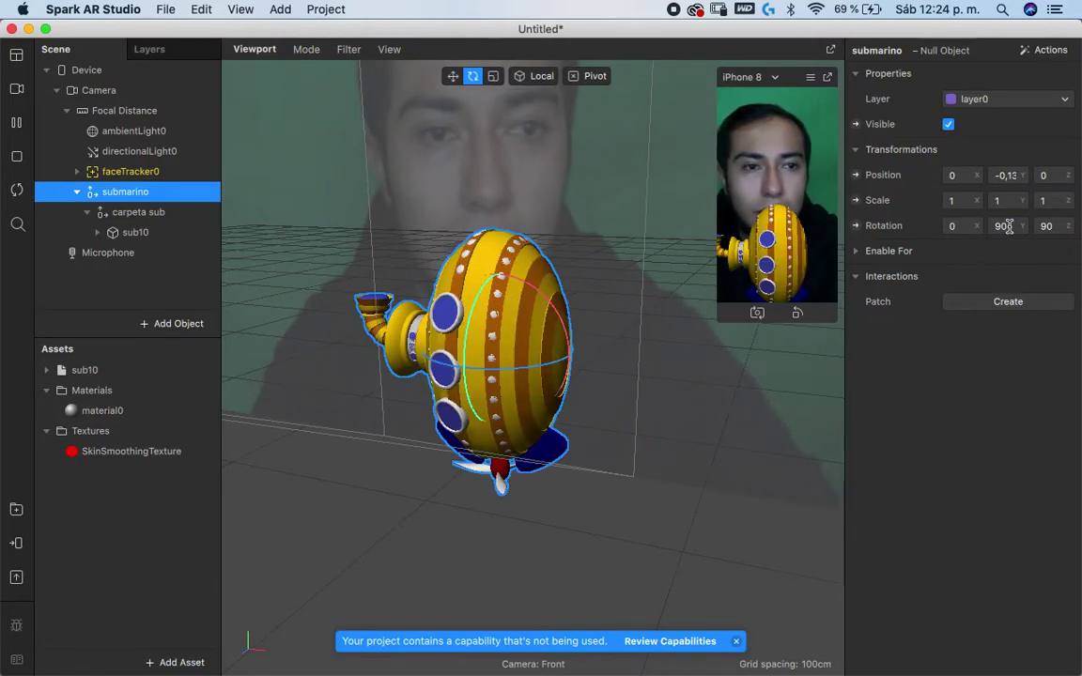
{"action": "key", "text": "Return"}
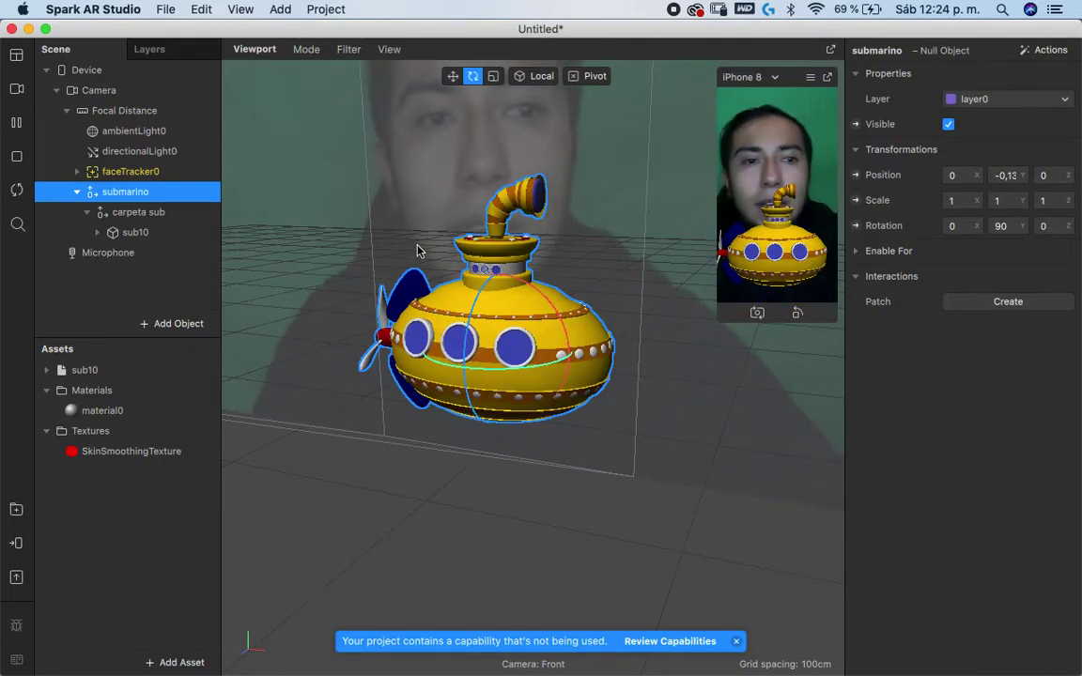
{"action": "mouse_move", "coordinate": [376, 307]}
{"action": "middle_mouse_down"}
{"action": "mouse_move", "coordinate": [479, 374]}
{"action": "mouse_move", "coordinate": [508, 270]}
{"action": "middle_mouse_up"}
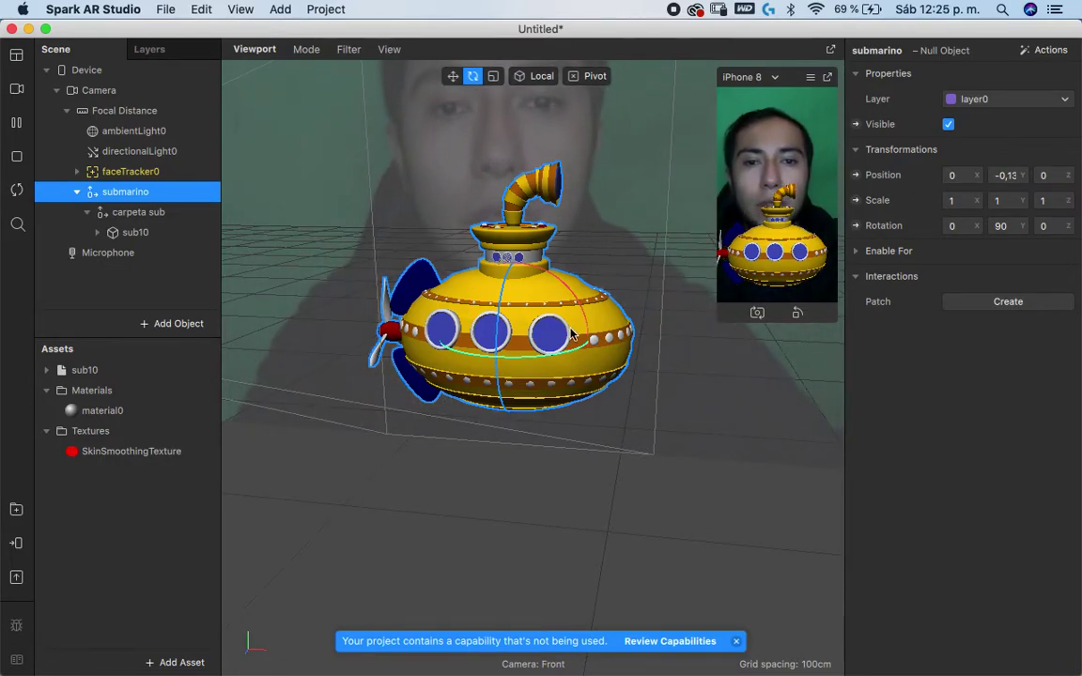
Nudge the submarine's turn, scale it to about 0.9, and bring up the Patch Editor
{"action": "mouse_move", "coordinate": [556, 361]}
{"action": "left_mouse_down"}
{"action": "mouse_move", "coordinate": [542, 357]}
{"action": "mouse_move", "coordinate": [564, 357]}
{"action": "left_mouse_up"}
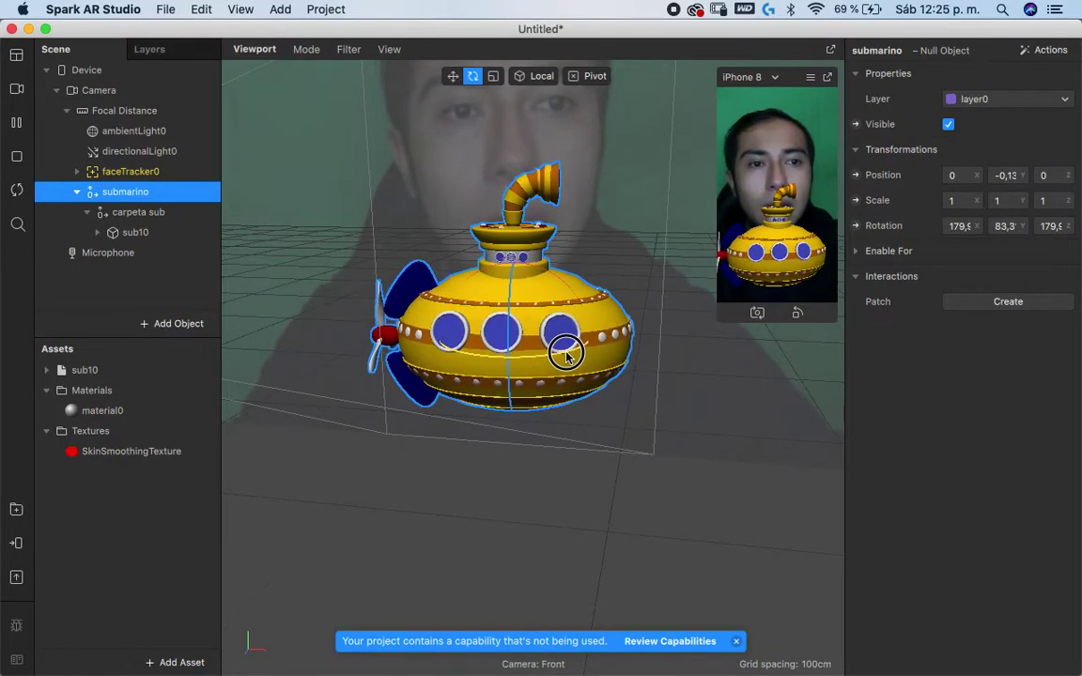
{"action": "left_click_drag", "start_coordinate": [564, 357], "coordinate": [557, 369]}
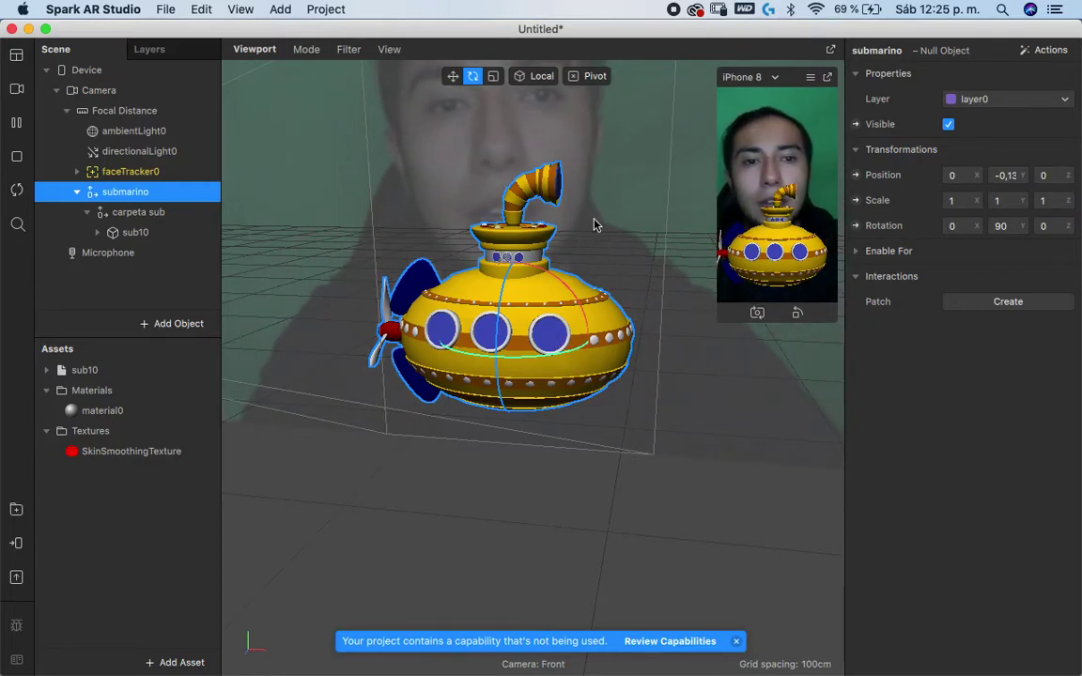
{"action": "left_click", "coordinate": [493, 76]}
{"action": "mouse_move", "coordinate": [559, 314]}
{"action": "left_mouse_down"}
{"action": "mouse_move", "coordinate": [534, 335]}
{"action": "mouse_move", "coordinate": [573, 310]}
{"action": "mouse_move", "coordinate": [570, 332]}
{"action": "left_mouse_up"}
{"action": "left_click", "coordinate": [454, 76]}
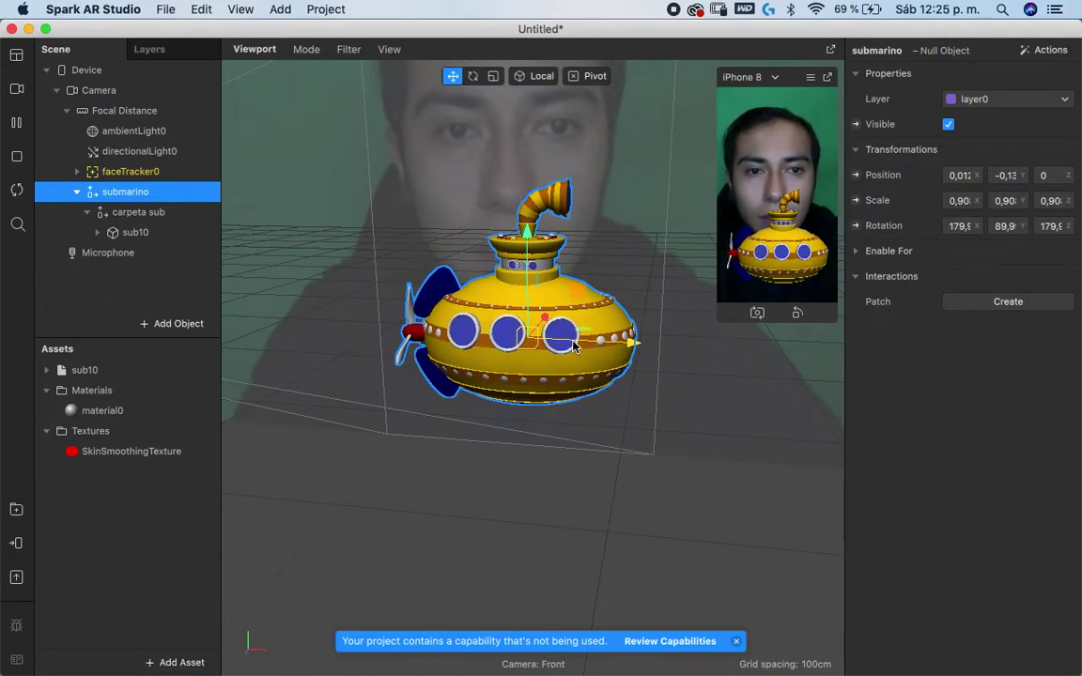
{"action": "key", "text": "super+shift+p"}
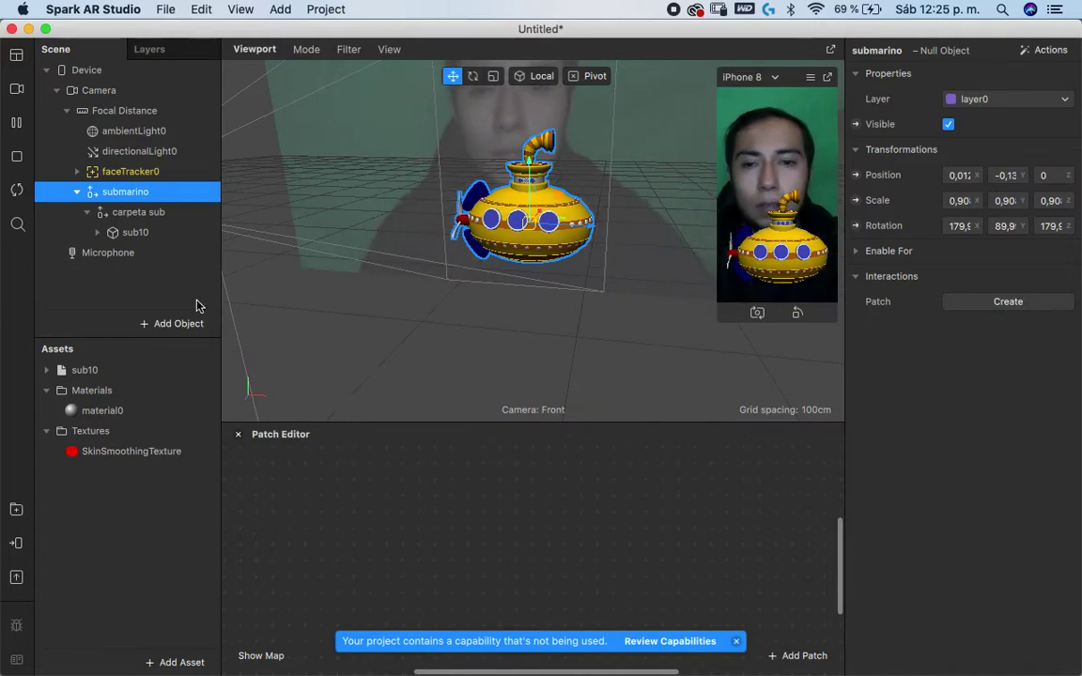
Add faceTracker0 to the patch graph
{"action": "left_click", "coordinate": [141, 172]}
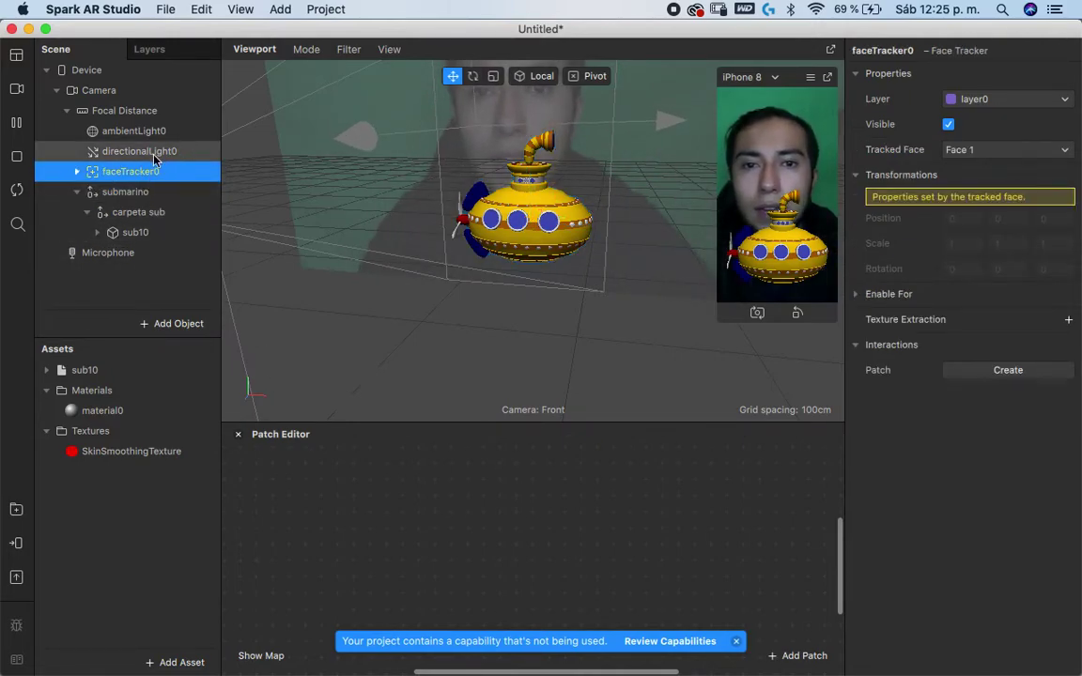
{"action": "left_click", "coordinate": [736, 640]}
{"action": "left_click_drag", "start_coordinate": [132, 172], "coordinate": [307, 537]}
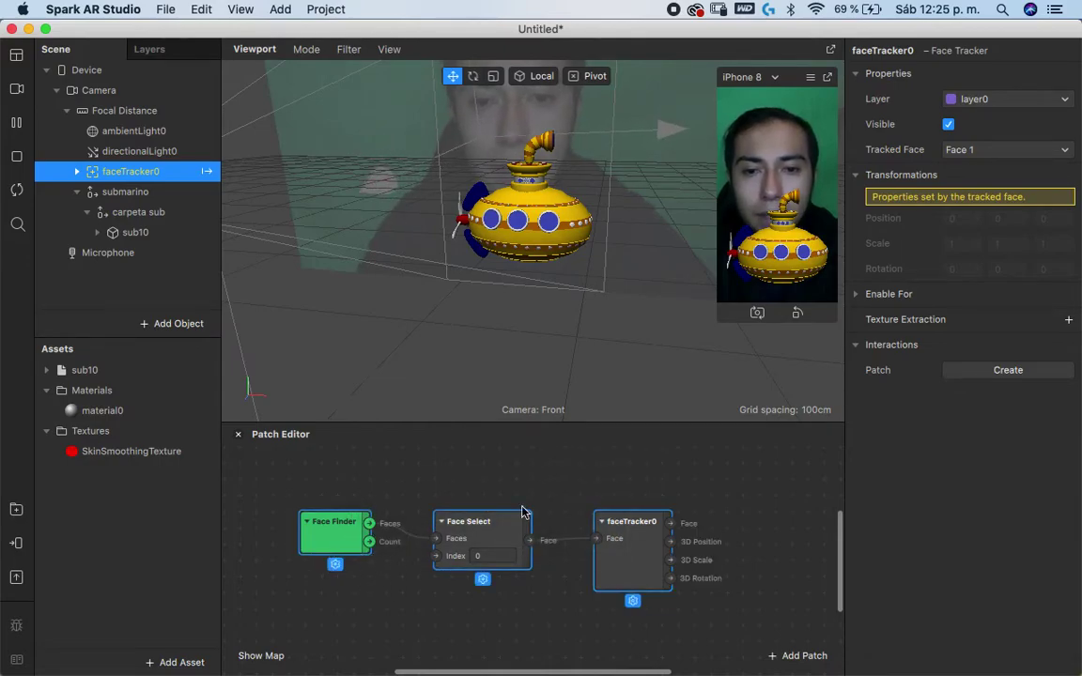
{"action": "scroll", "coordinate": [611, 521], "scroll_direction": "right", "scroll_amount": 3}
{"action": "scroll", "coordinate": [498, 512], "scroll_direction": "left", "scroll_amount": 3}
{"action": "scroll", "coordinate": [498, 512], "scroll_direction": "up", "scroll_amount": 2}
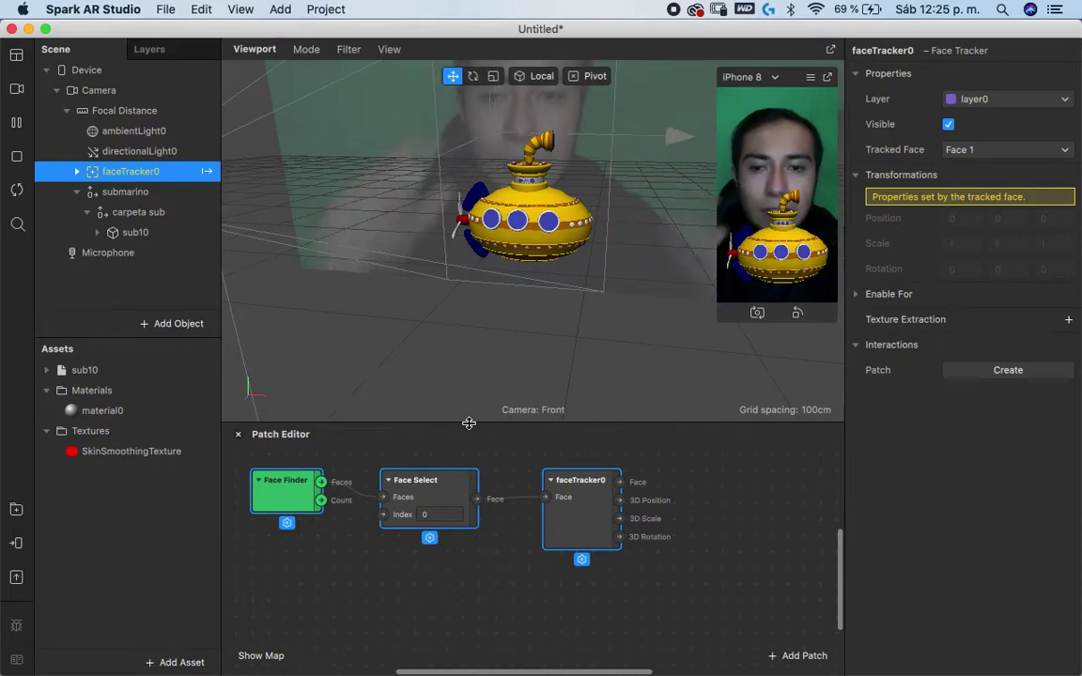
{"action": "left_click", "coordinate": [697, 485]}
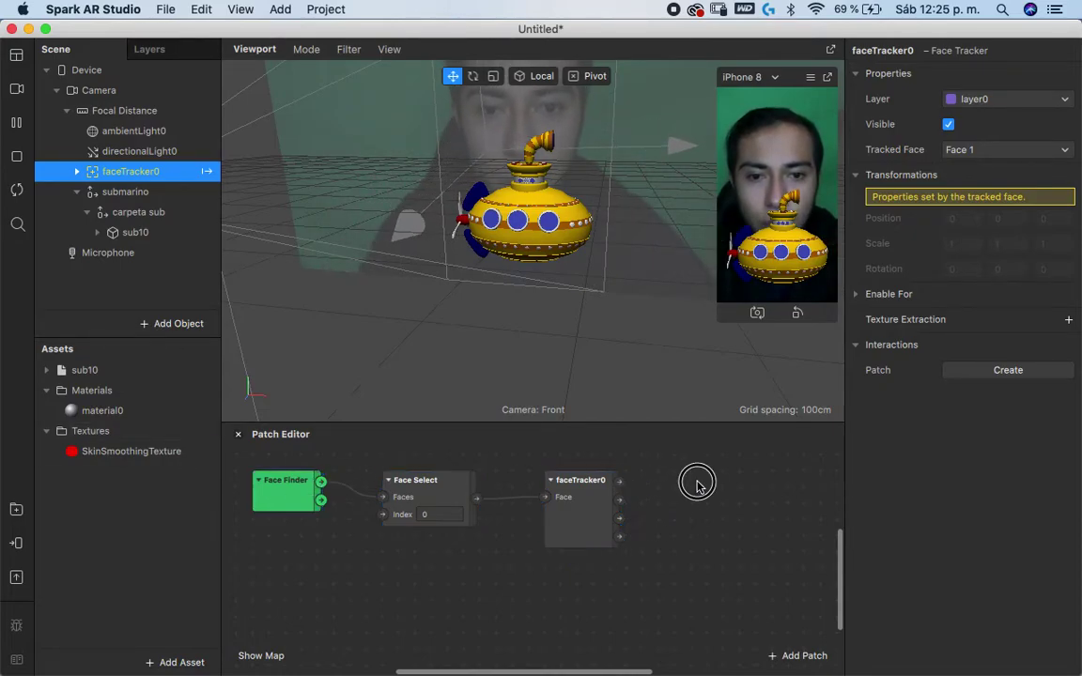
{"action": "scroll", "coordinate": [639, 498], "scroll_direction": "right", "scroll_amount": 5}
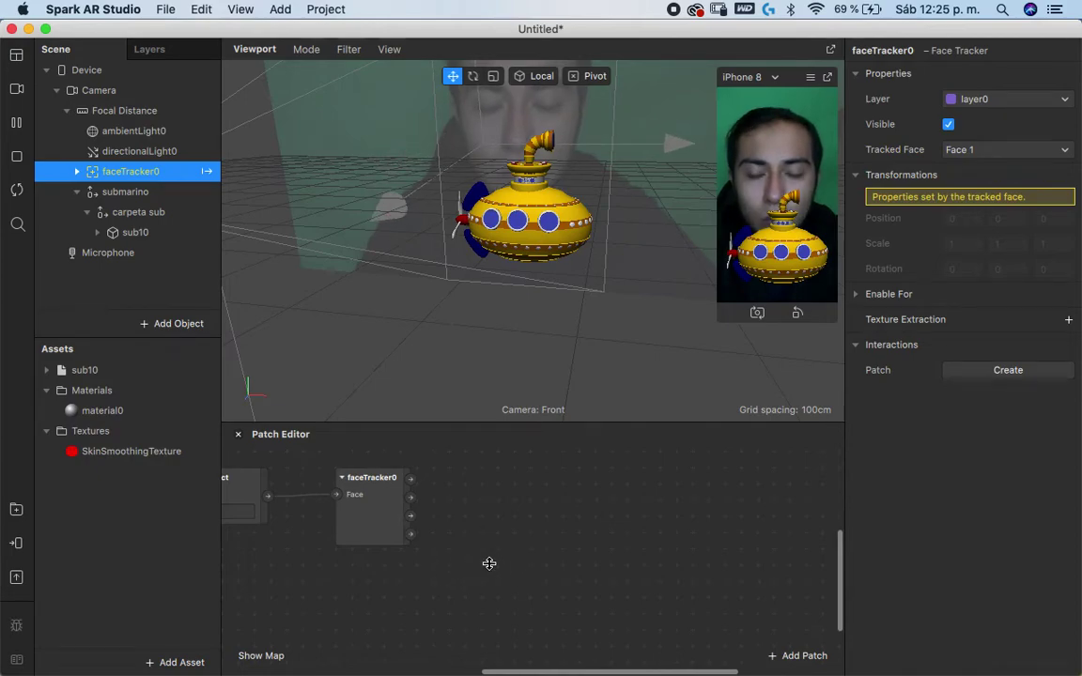
Add Pack and Unpack patches, placing Unpack to the left of Pack
{"action": "double_click", "coordinate": [479, 565]}
{"action": "type", "text": "pac"}
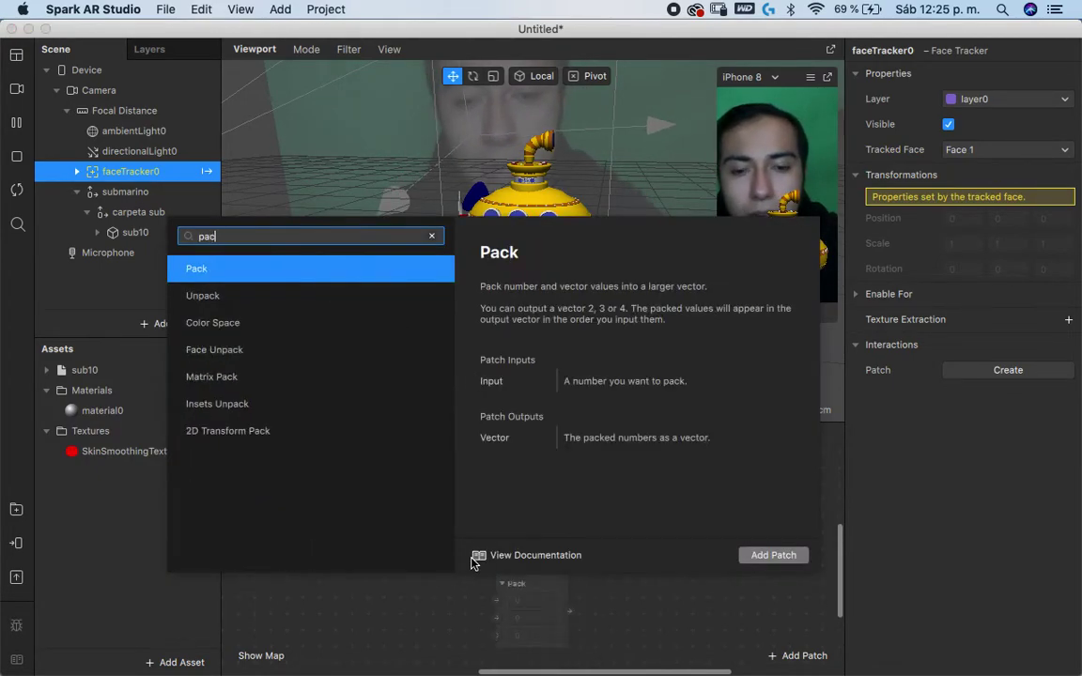
{"action": "type", "text": "k"}
{"action": "key", "text": "Return"}
{"action": "left_click_drag", "start_coordinate": [516, 582], "coordinate": [630, 557]}
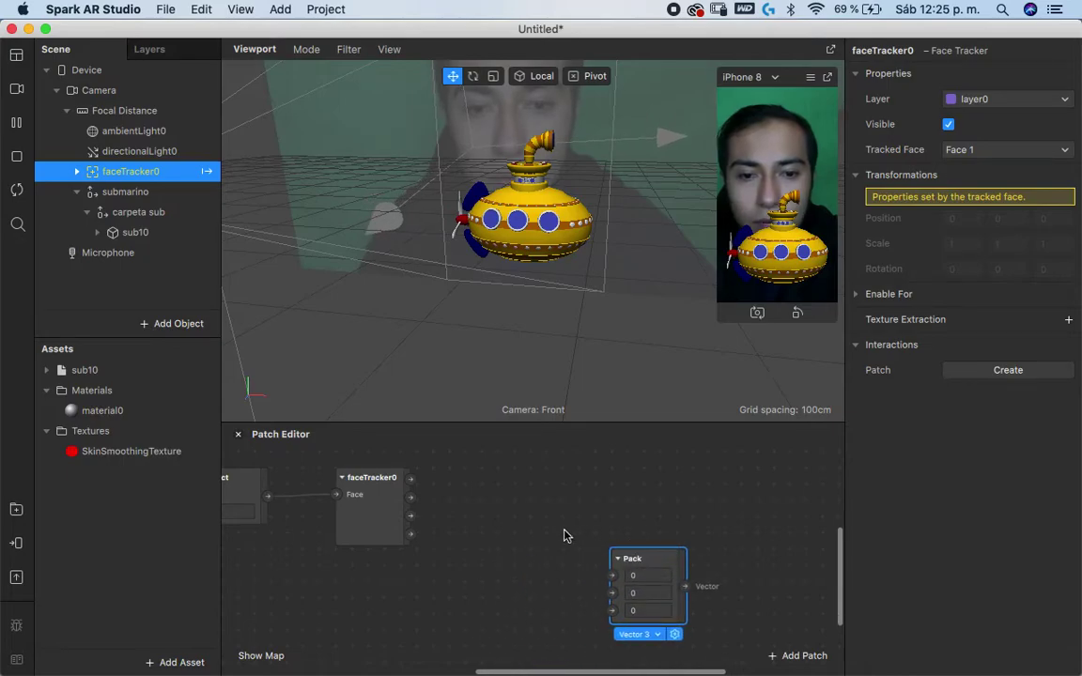
{"action": "double_click", "coordinate": [495, 600]}
{"action": "type", "text": "un"}
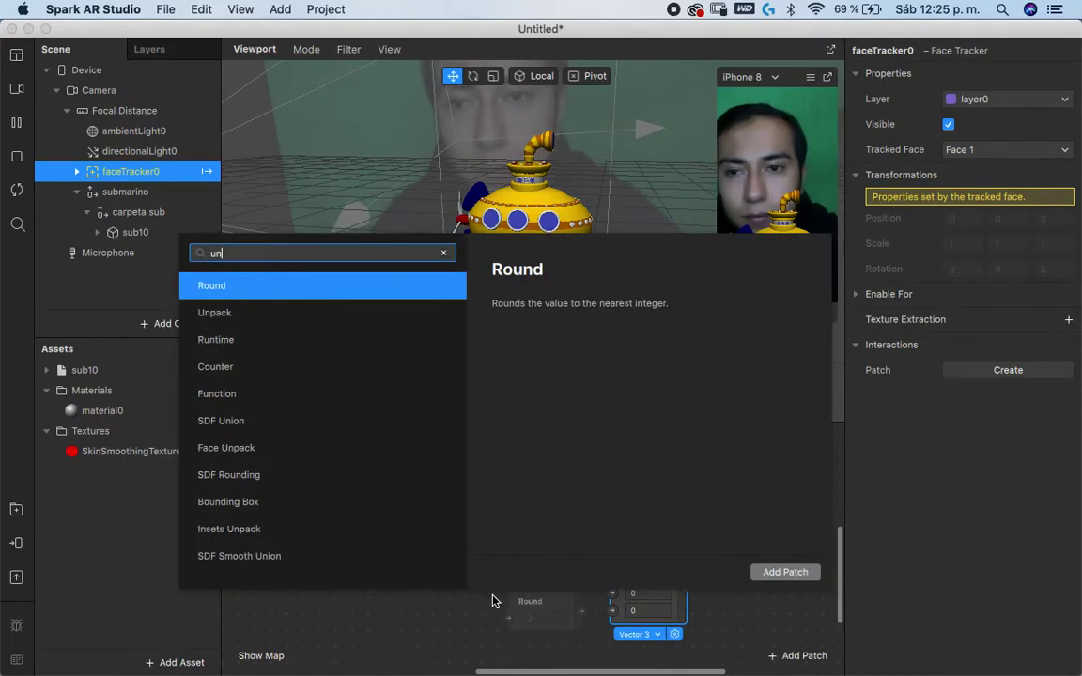
{"action": "key", "text": "Return"}
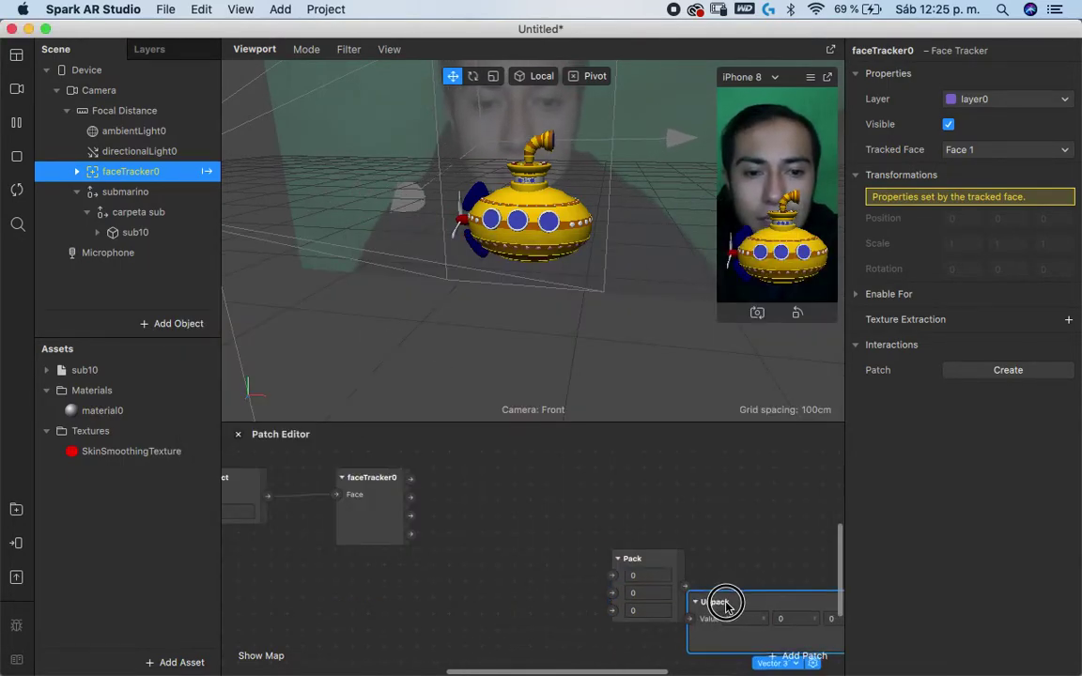
{"action": "left_click_drag", "start_coordinate": [722, 603], "coordinate": [456, 581]}
{"action": "left_click_drag", "start_coordinate": [635, 559], "coordinate": [702, 558]}
{"action": "left_click_drag", "start_coordinate": [551, 580], "coordinate": [574, 576]}
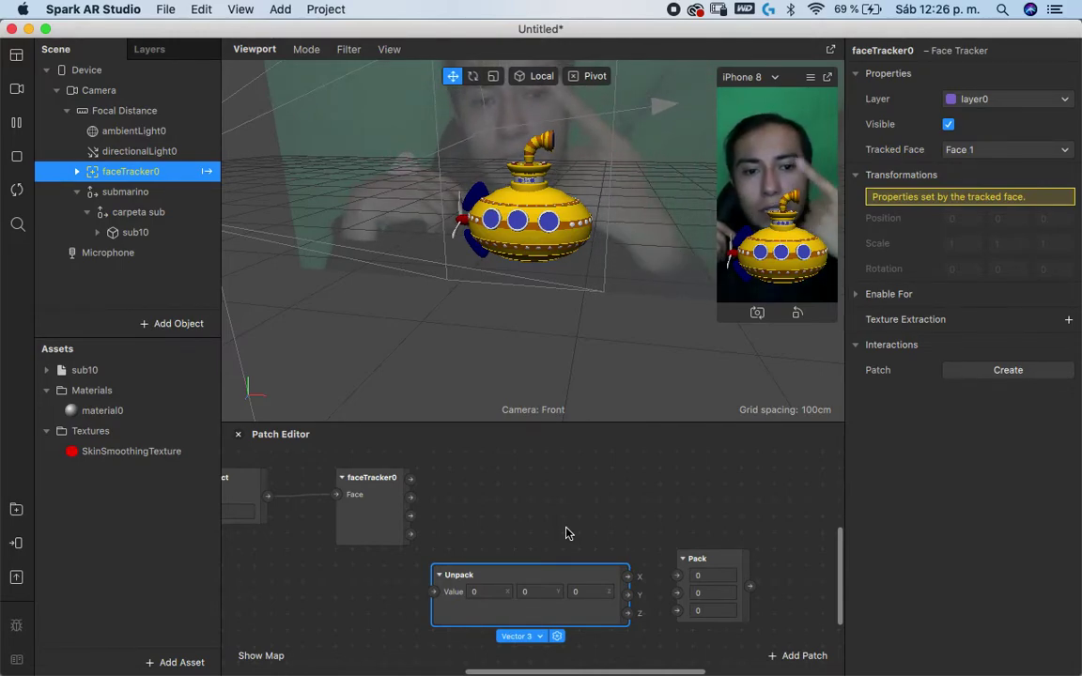
Wire faceTracker0's 3D Rotation output into Unpack's Value input
{"action": "left_click", "coordinate": [148, 195]}
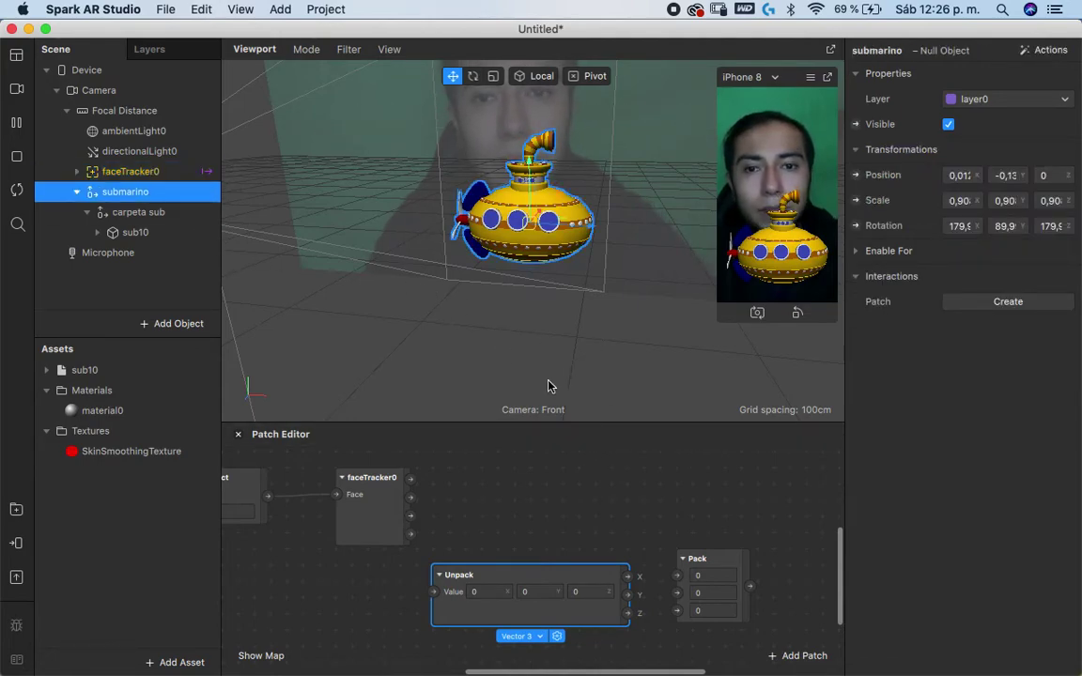
{"action": "scroll", "coordinate": [474, 497], "scroll_direction": "down", "scroll_amount": 2}
{"action": "scroll", "coordinate": [474, 497], "scroll_direction": "right", "scroll_amount": 2}
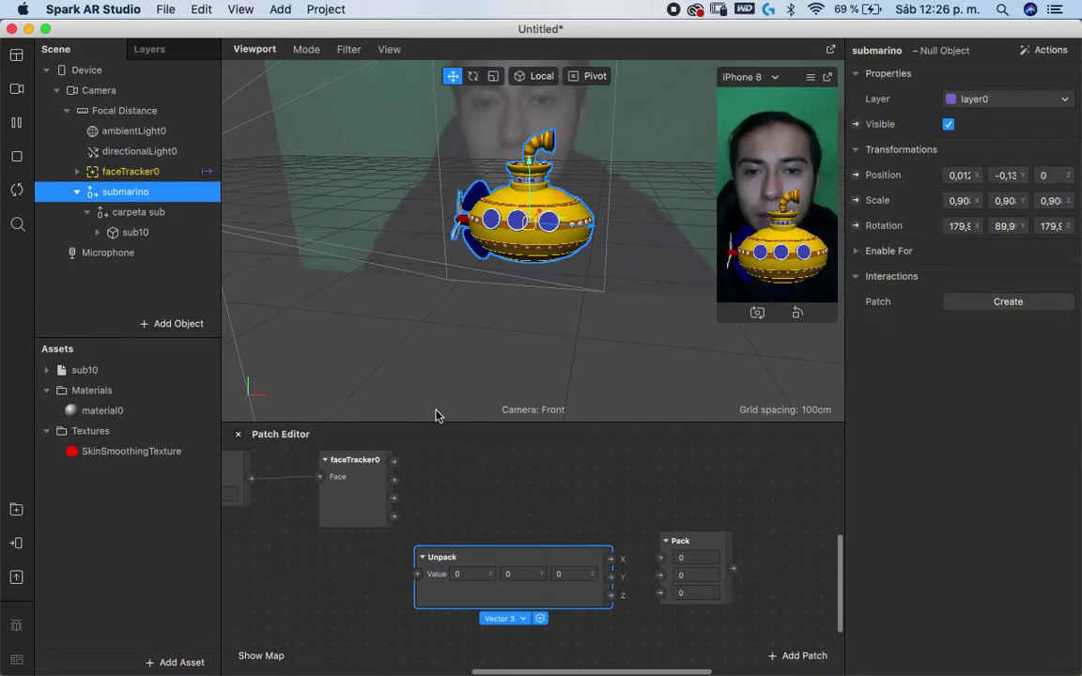
{"action": "scroll", "coordinate": [470, 399], "scroll_direction": "up", "scroll_amount": 3}
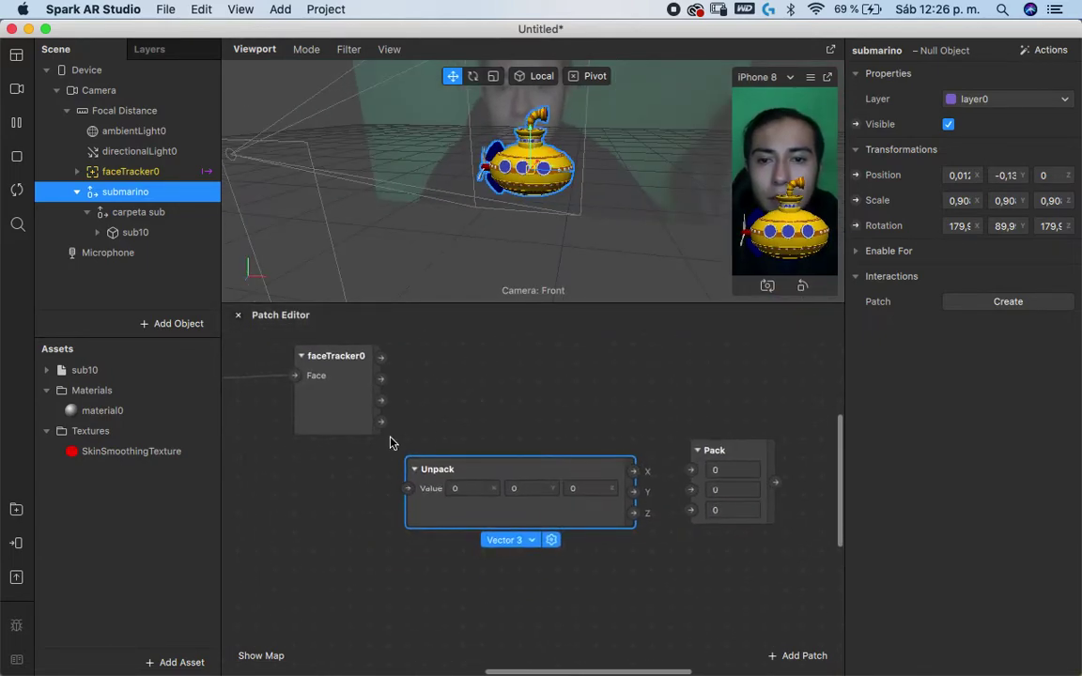
{"action": "left_click_drag", "start_coordinate": [382, 423], "coordinate": [403, 495]}
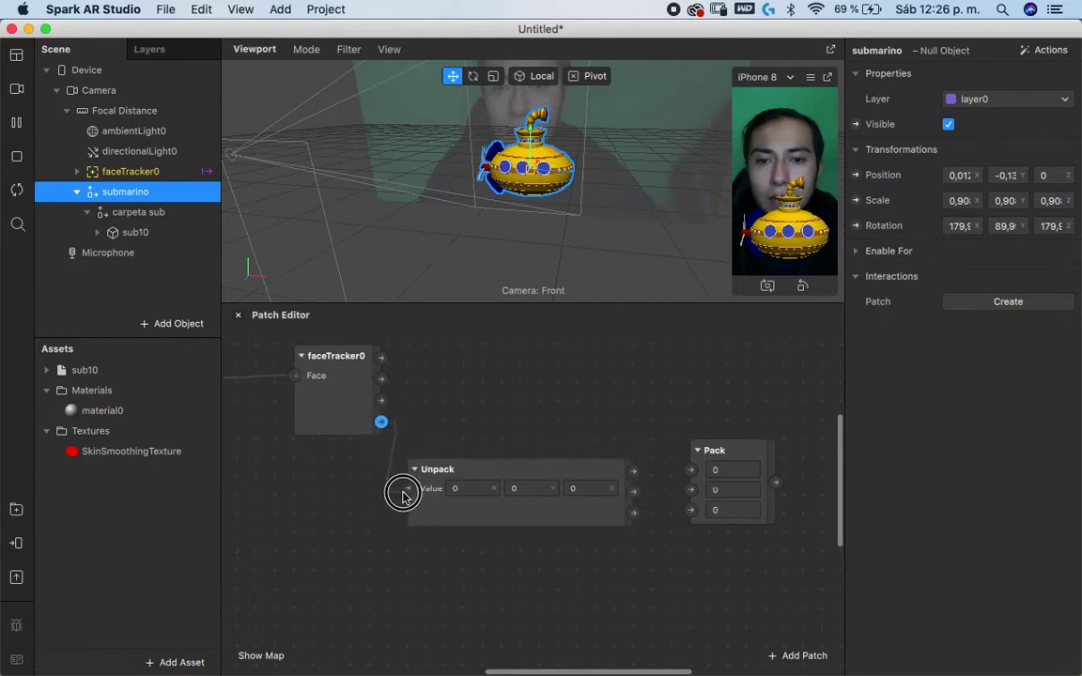
Zoom in to check Unpack's live X, Y, Z values, then move Pack up and right
{"action": "scroll", "coordinate": [474, 476], "scroll_direction": "right", "scroll_amount": 5}
{"action": "scroll", "coordinate": [474, 476], "scroll_direction": "up", "scroll_amount": 1}
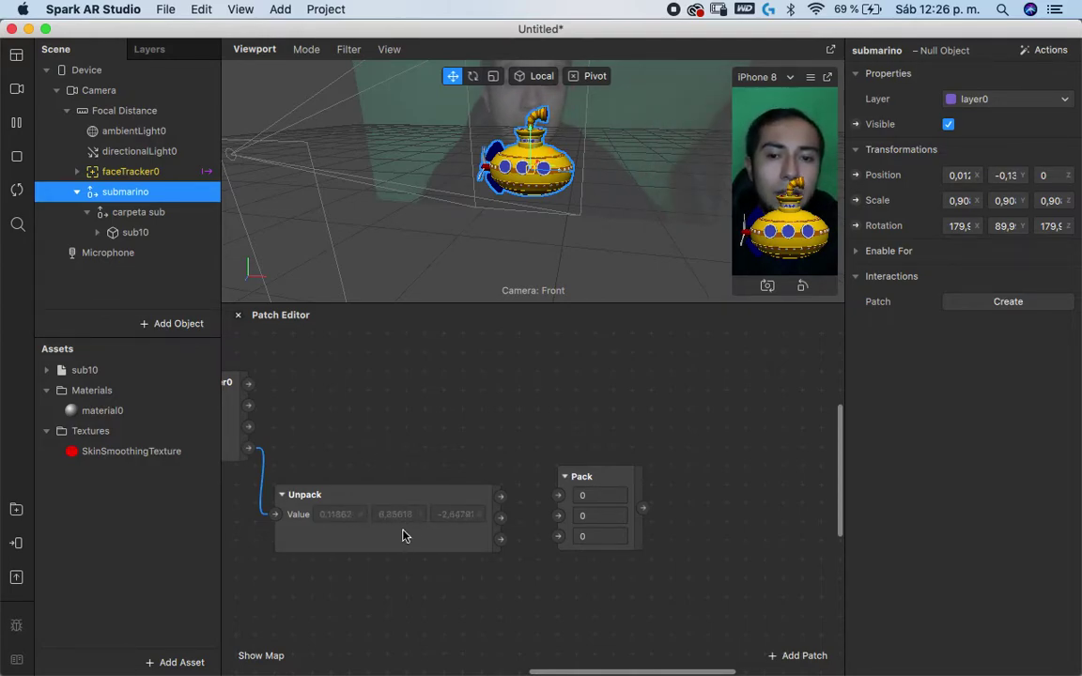
{"action": "scroll", "coordinate": [404, 534], "scroll_direction": "up", "scroll_amount": 5}
{"action": "scroll", "coordinate": [401, 524], "scroll_direction": "up", "scroll_amount": 2}
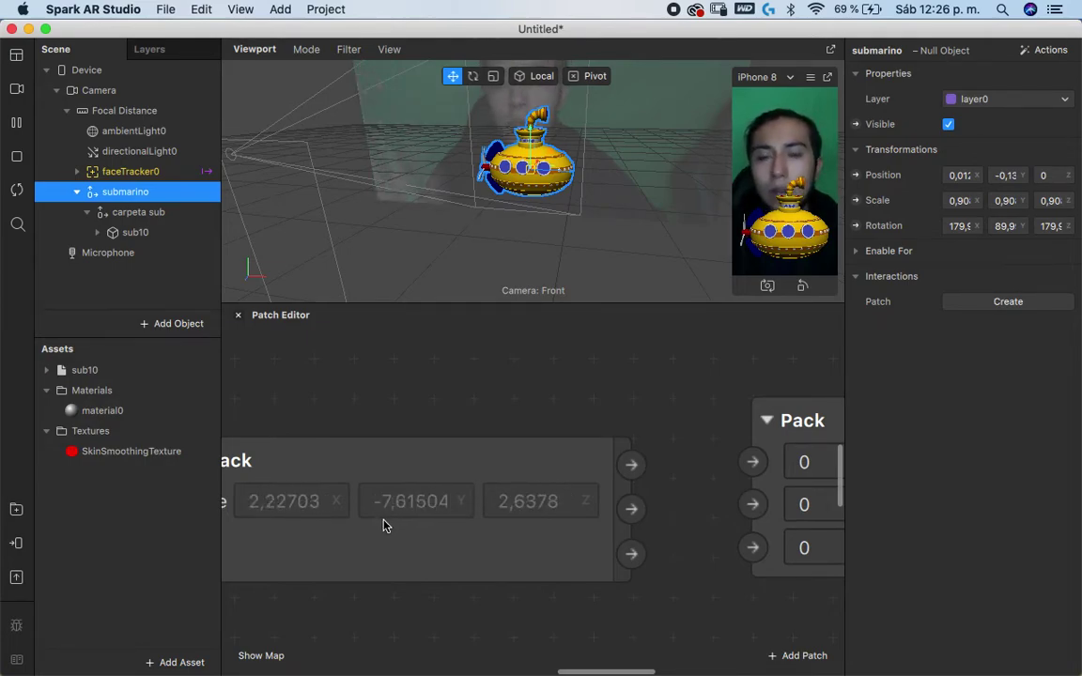
{"action": "scroll", "coordinate": [383, 525], "scroll_direction": "down", "scroll_amount": 5}
{"action": "scroll", "coordinate": [673, 464], "scroll_direction": "down", "scroll_amount": 3}
{"action": "scroll", "coordinate": [672, 464], "scroll_direction": "right", "scroll_amount": 3}
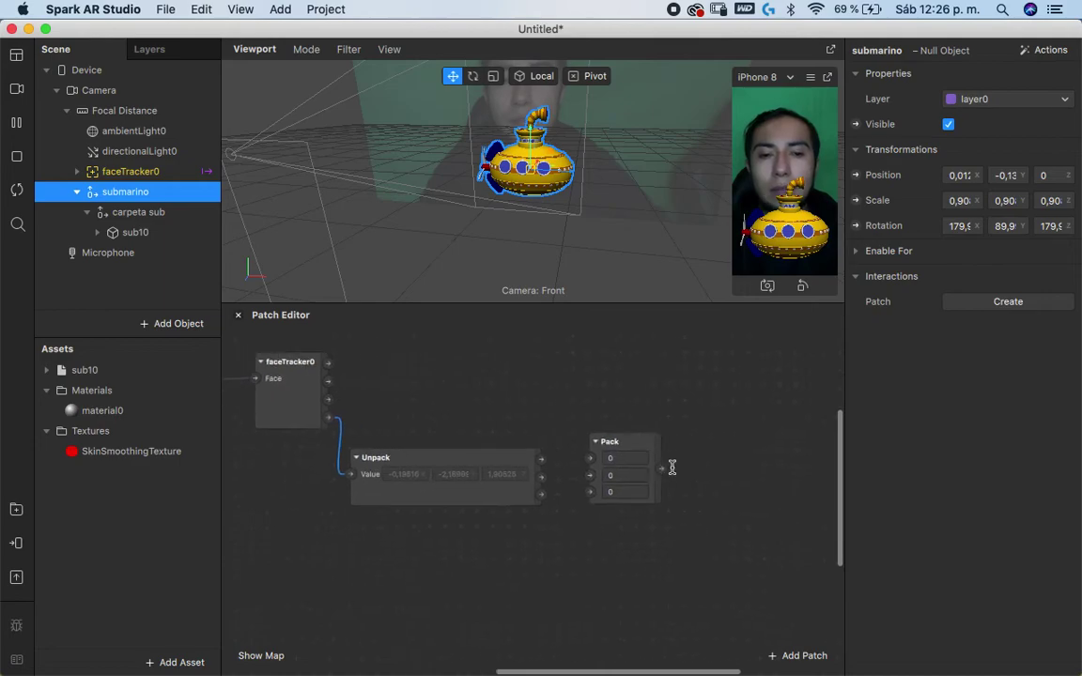
{"action": "mouse_move", "coordinate": [616, 449]}
{"action": "left_mouse_down"}
{"action": "mouse_move", "coordinate": [761, 431]}
{"action": "mouse_move", "coordinate": [640, 372]}
{"action": "left_mouse_up"}
{"action": "scroll", "coordinate": [623, 471], "scroll_direction": "up", "scroll_amount": 3}
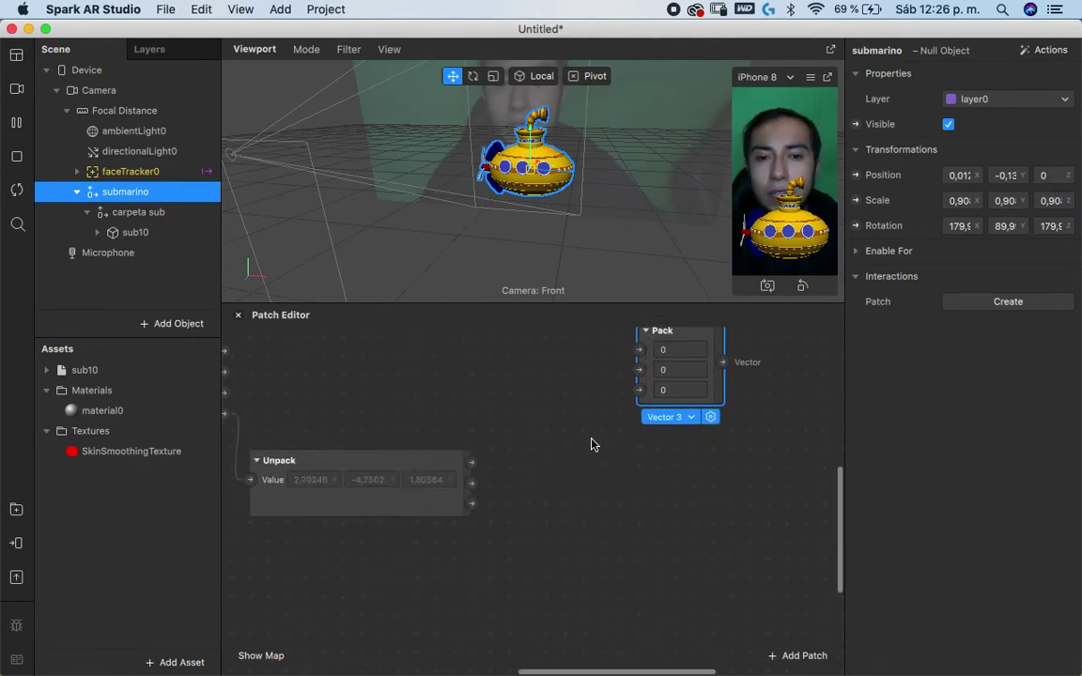
Add Greater Than and Less Than patches, stacked below Pack
{"action": "double_click", "coordinate": [541, 530]}
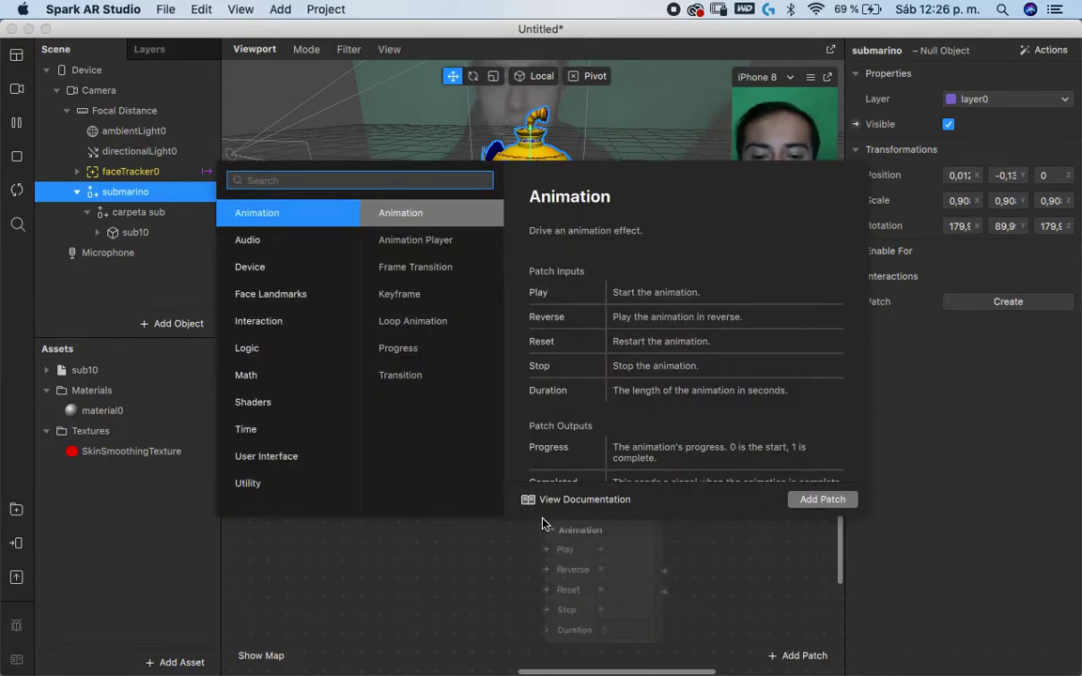
{"action": "type", "text": "grea"}
{"action": "key", "text": "Return"}
{"action": "left_click", "coordinate": [575, 490]}
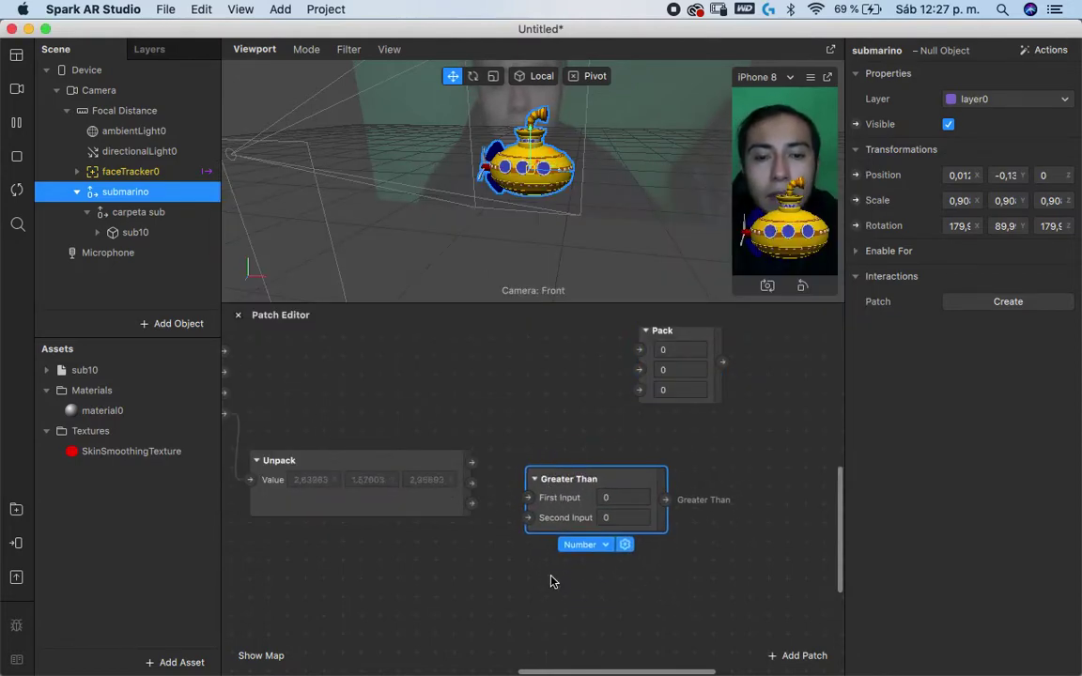
{"action": "double_click", "coordinate": [559, 601]}
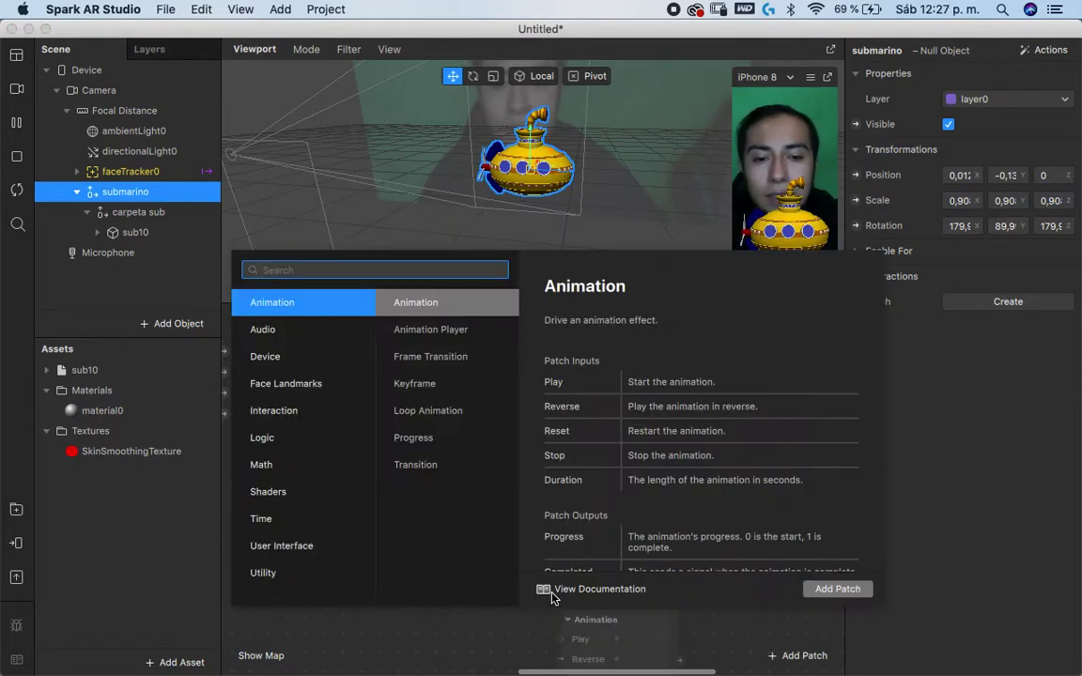
{"action": "type", "text": "less"}
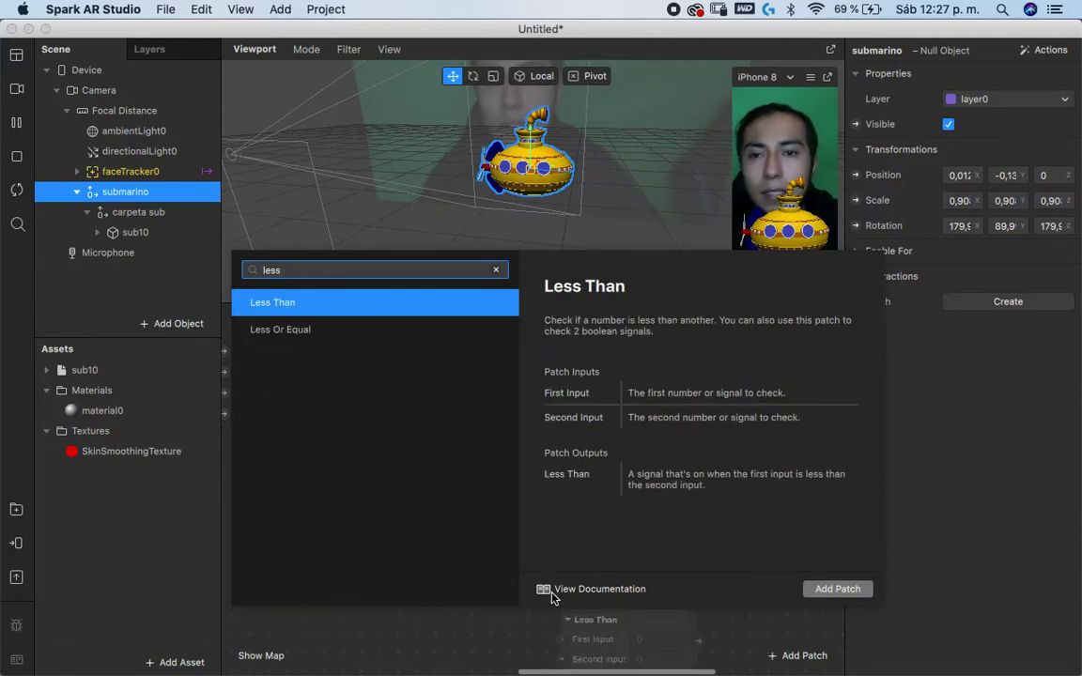
{"action": "key", "text": "Return"}
{"action": "left_click", "coordinate": [556, 574]}
{"action": "left_click_drag", "start_coordinate": [556, 576], "coordinate": [545, 562]}
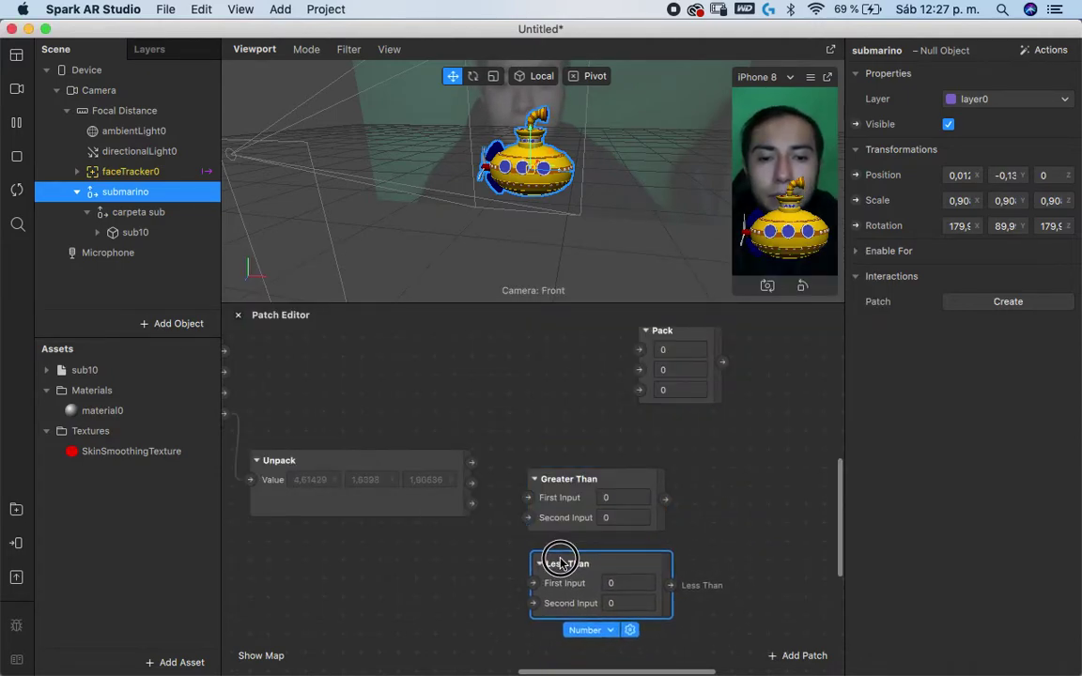
Set the Second Inputs to 1 and -1 and wire Unpack's Y into both comparisons
{"action": "left_click", "coordinate": [622, 517]}
{"action": "type", "text": "1"}
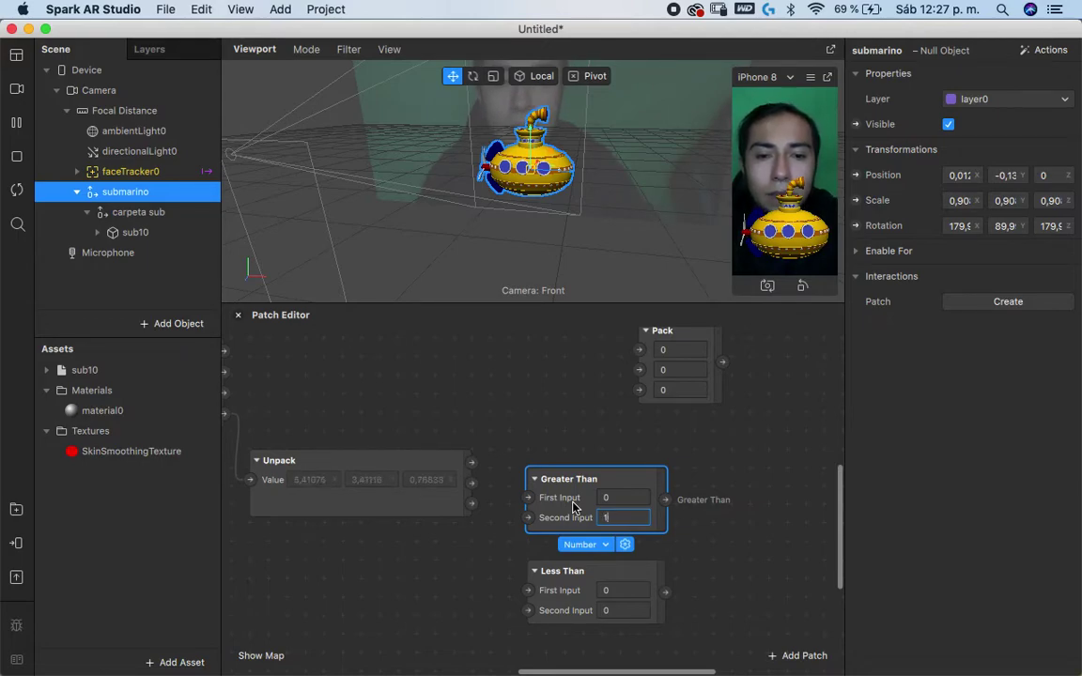
{"action": "left_click", "coordinate": [621, 613]}
{"action": "type", "text": "-1"}
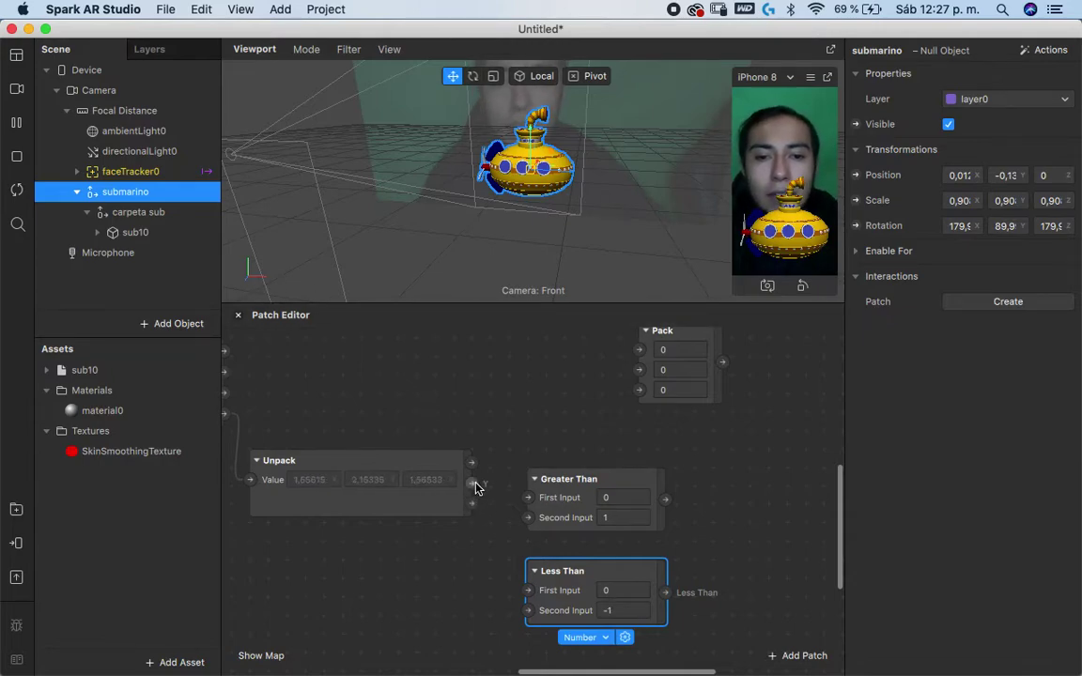
{"action": "left_click_drag", "start_coordinate": [476, 488], "coordinate": [516, 501]}
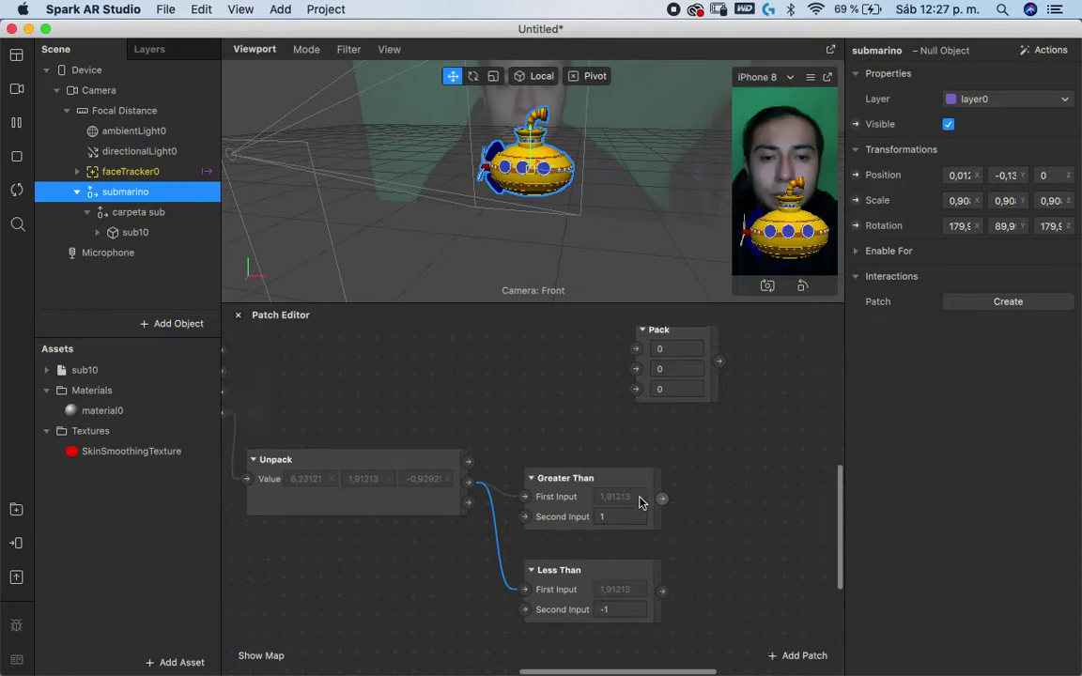
{"action": "scroll", "coordinate": [575, 446], "scroll_direction": "right", "scroll_amount": 5}
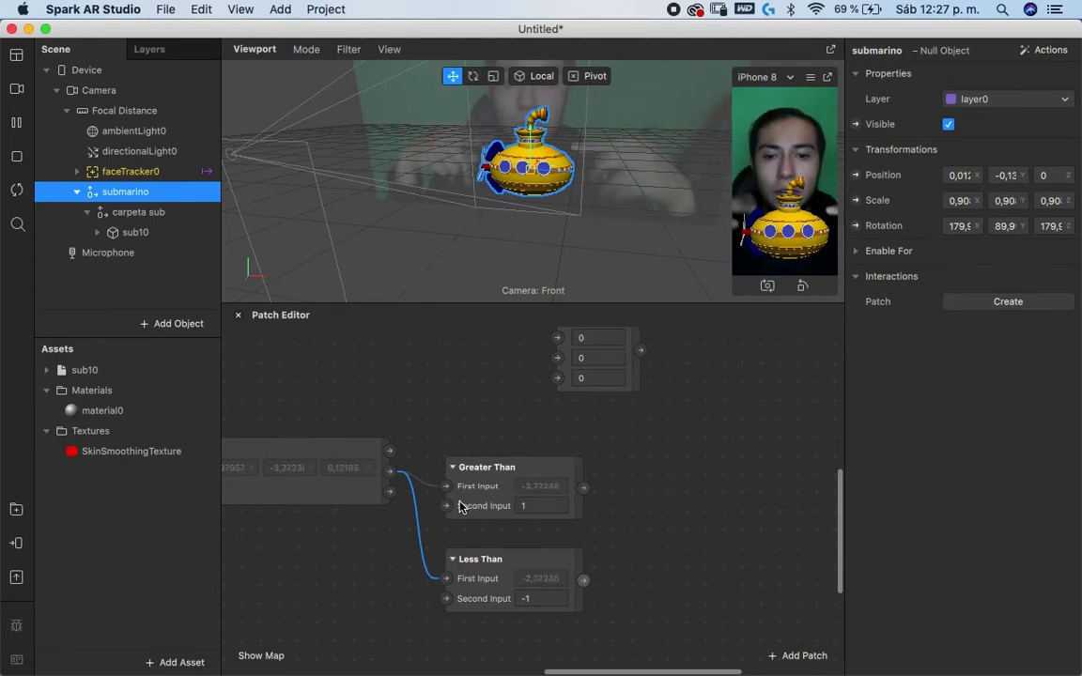
{"action": "right_click", "coordinate": [630, 511]}
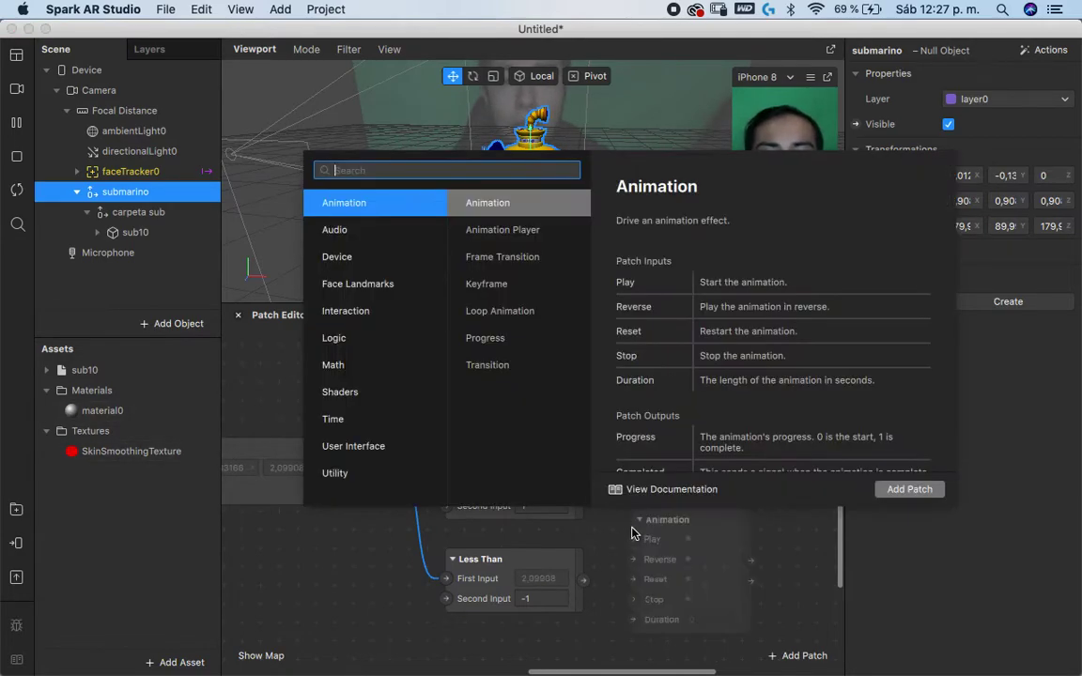
Add an Animation patch and drive it from the Greater Than output
{"action": "type", "text": "an"}
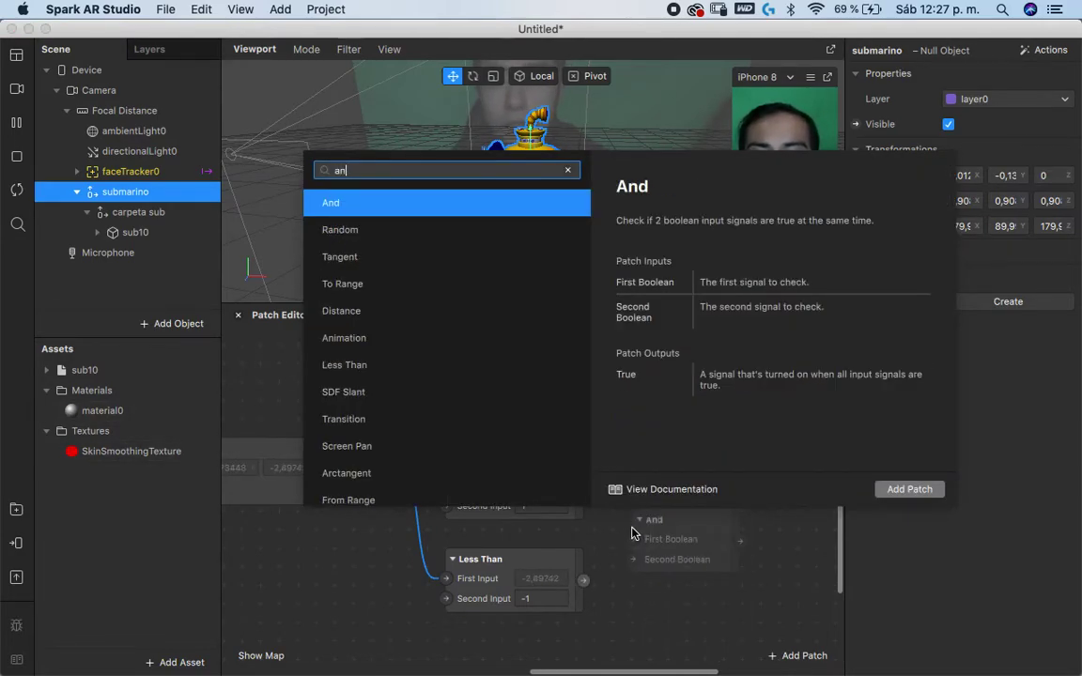
{"action": "key", "text": "BackSpace"}
{"action": "key", "text": "BackSpace"}
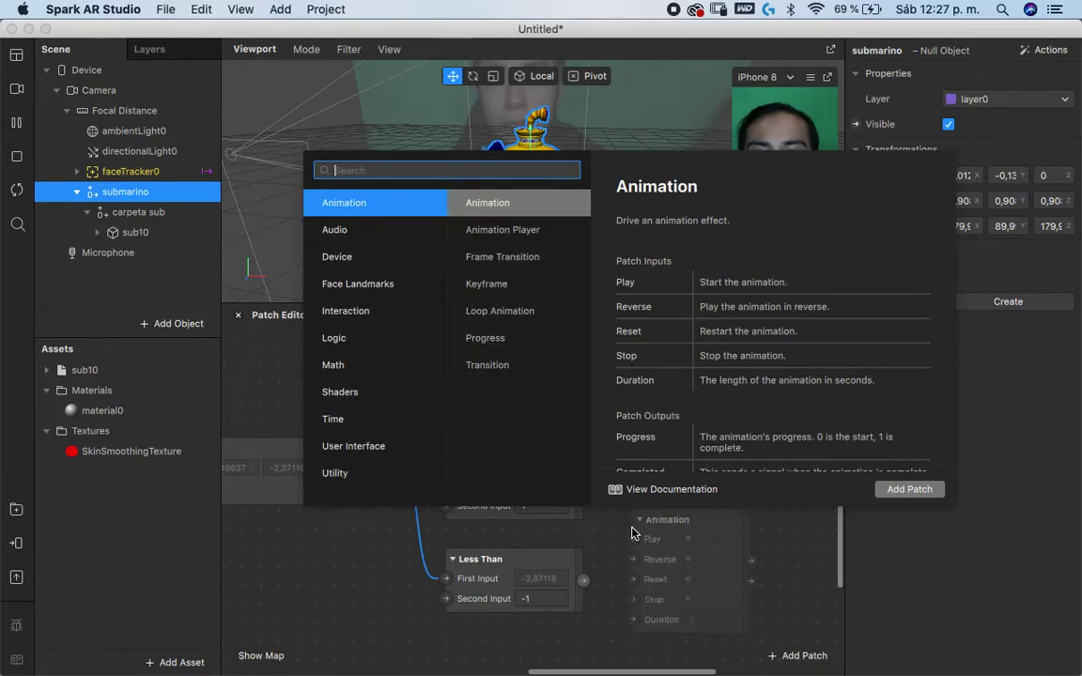
{"action": "key", "text": "Return"}
{"action": "left_click_drag", "start_coordinate": [646, 524], "coordinate": [680, 481]}
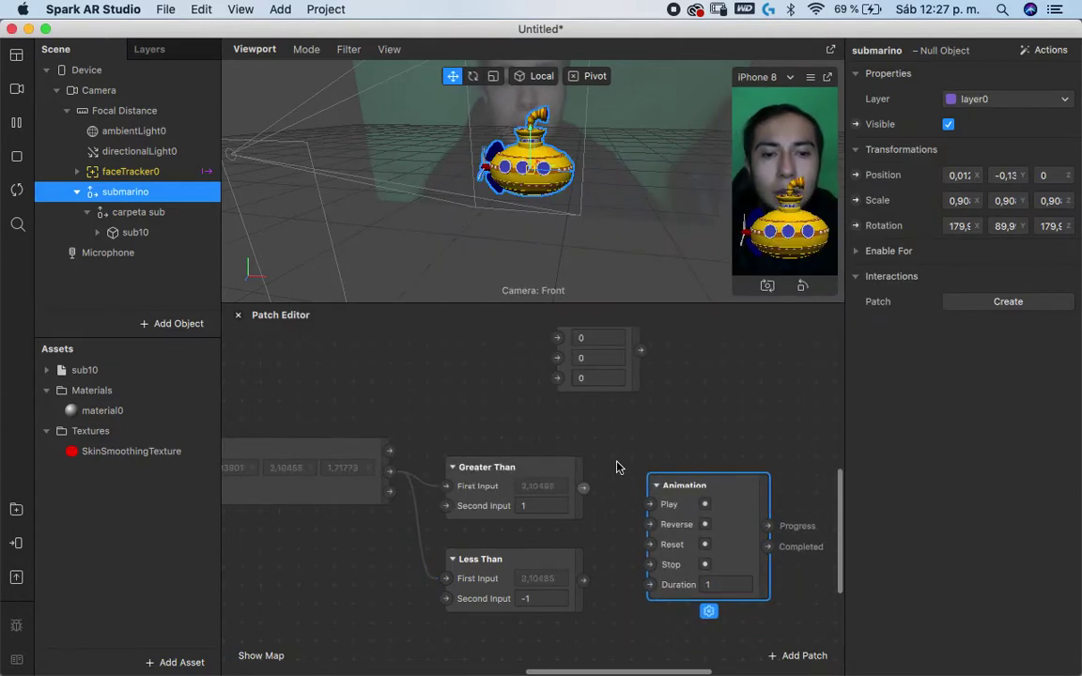
{"action": "scroll", "coordinate": [617, 463], "scroll_direction": "right", "scroll_amount": 3}
{"action": "left_click", "coordinate": [510, 463]}
{"action": "left_click_drag", "start_coordinate": [569, 500], "coordinate": [574, 498]}
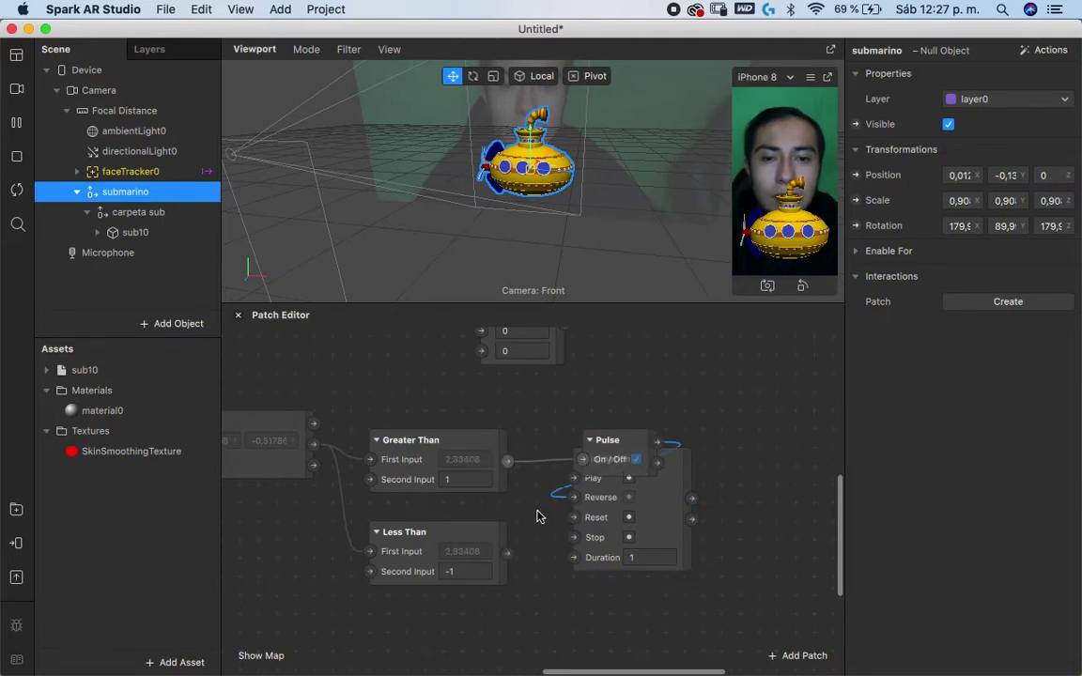
Separate the overlapping Animation and Pulse patches and route Less Than into the Animation
{"action": "left_click_drag", "start_coordinate": [691, 476], "coordinate": [838, 462]}
{"action": "left_click_drag", "start_coordinate": [617, 449], "coordinate": [589, 449]}
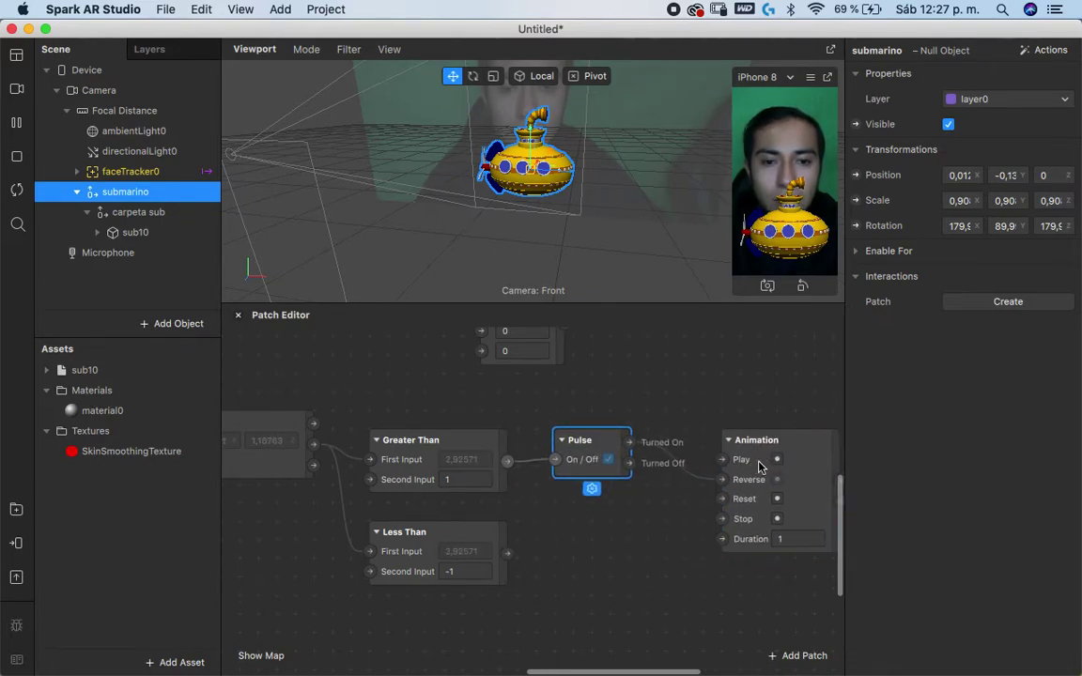
{"action": "left_click_drag", "start_coordinate": [761, 467], "coordinate": [740, 463]}
{"action": "scroll", "coordinate": [563, 498], "scroll_direction": "right", "scroll_amount": 3}
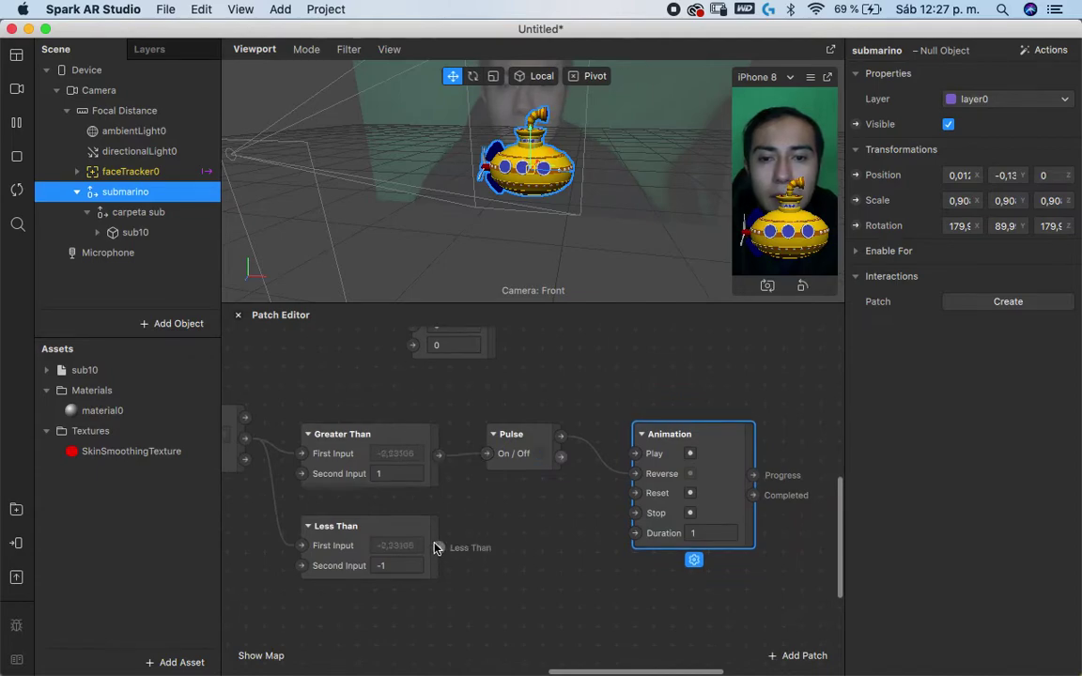
{"action": "left_click_drag", "start_coordinate": [440, 547], "coordinate": [635, 454]}
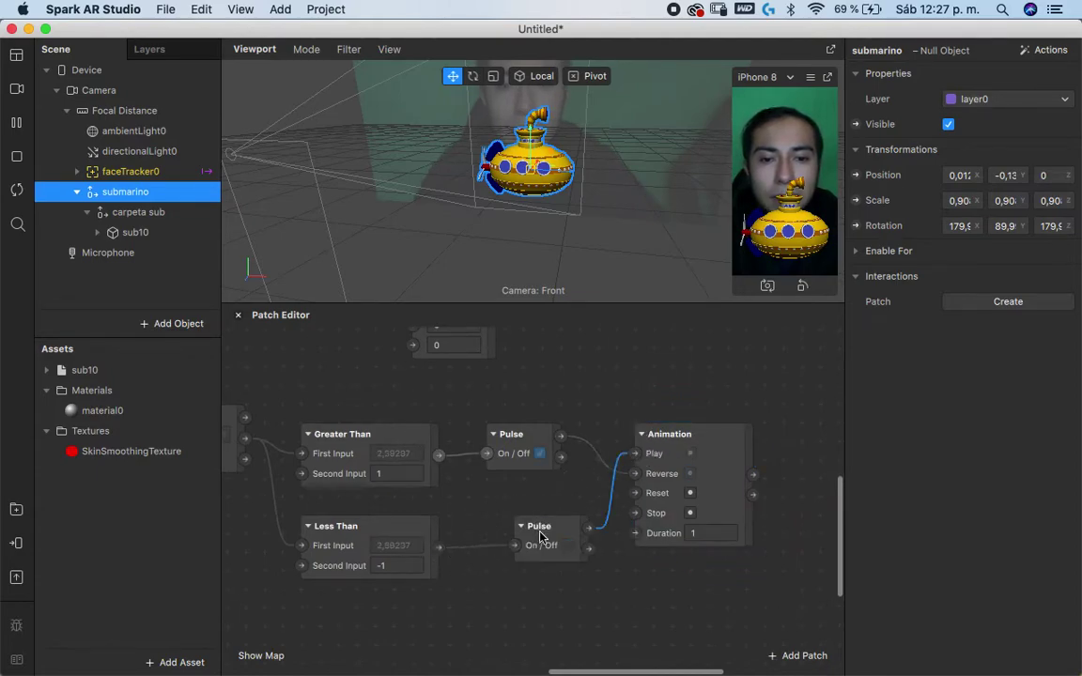
Line the two Pulse patches up vertically and move the Animation closer to them
{"action": "scroll", "coordinate": [564, 479], "scroll_direction": "right", "scroll_amount": 3}
{"action": "left_click", "coordinate": [572, 473]}
{"action": "left_click", "coordinate": [487, 559]}
{"action": "left_click_drag", "start_coordinate": [486, 560], "coordinate": [438, 560]}
{"action": "left_click_drag", "start_coordinate": [471, 454], "coordinate": [453, 454]}
{"action": "left_click", "coordinate": [618, 470]}
{"action": "left_click_drag", "start_coordinate": [618, 469], "coordinate": [582, 469]}
{"action": "scroll", "coordinate": [639, 451], "scroll_direction": "right", "scroll_amount": 3}
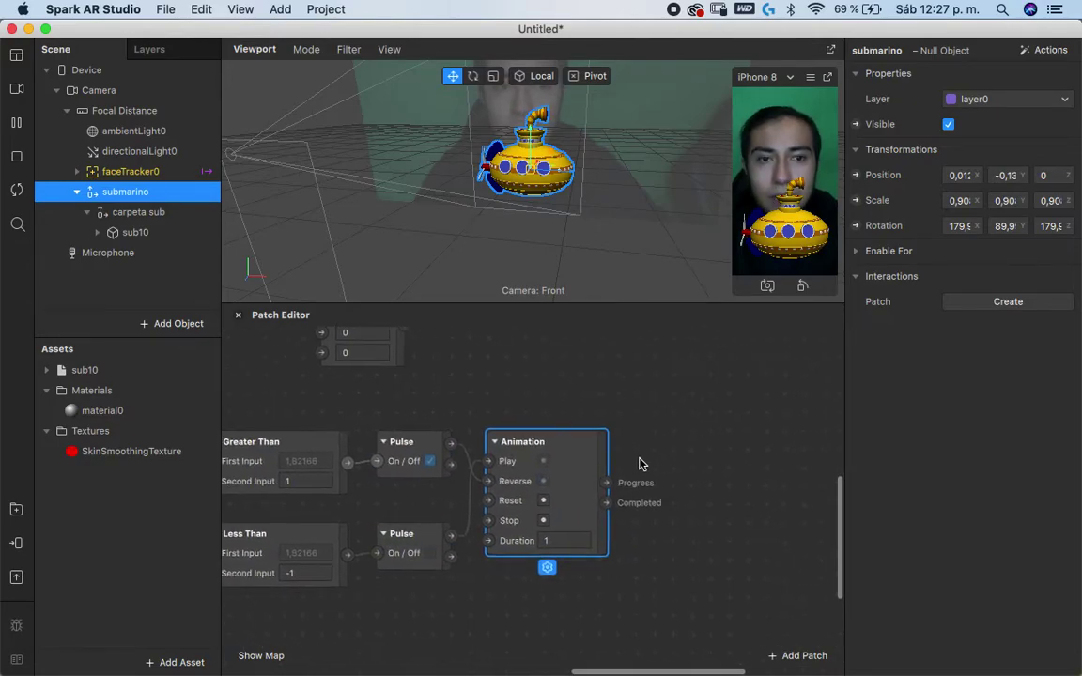
{"action": "right_click", "coordinate": [673, 486]}
Add a Transition patch beside the Animation
{"action": "type", "text": "t"}
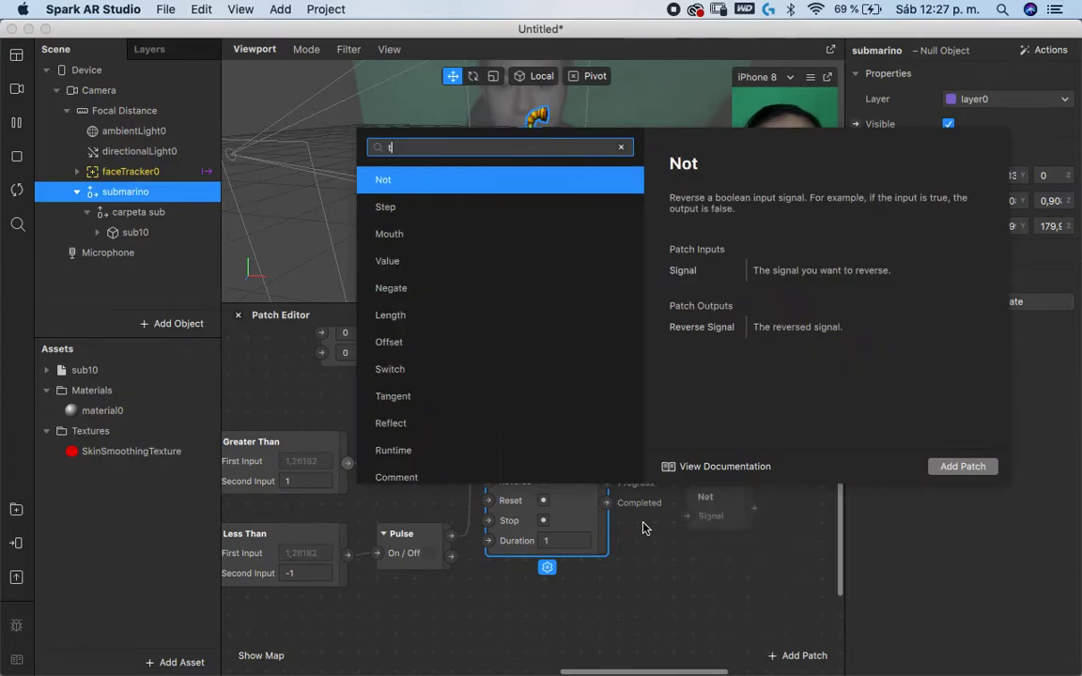
{"action": "type", "text": "r"}
{"action": "key", "text": "Down"}
{"action": "key", "text": "Return"}
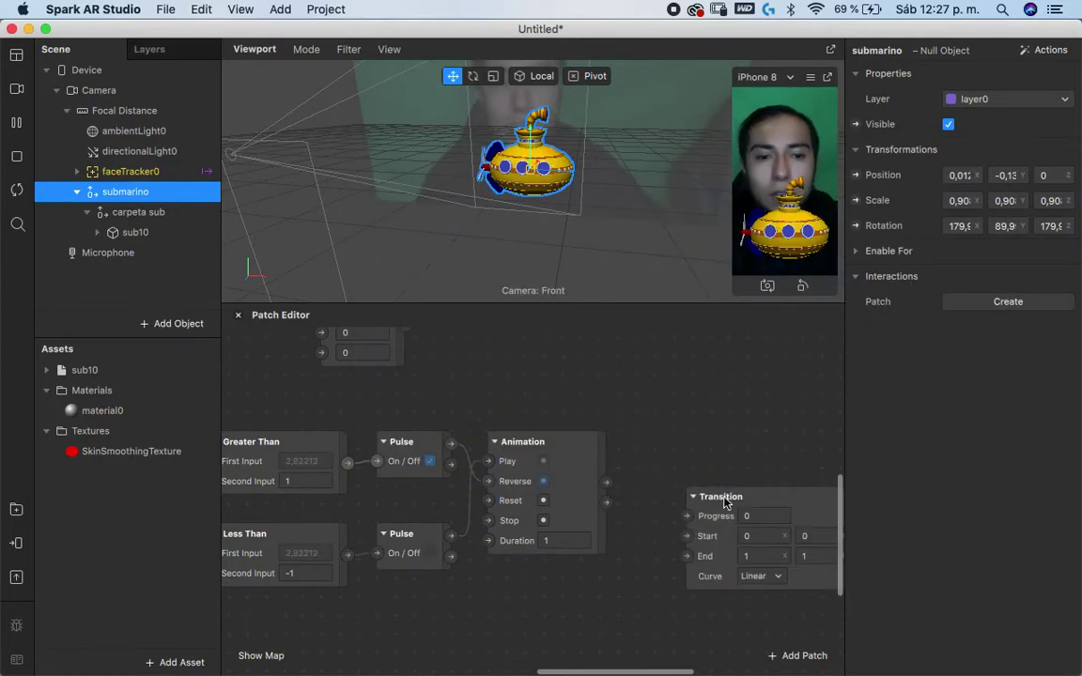
{"action": "left_click_drag", "start_coordinate": [729, 503], "coordinate": [673, 449]}
{"action": "scroll", "coordinate": [673, 449], "scroll_direction": "right", "scroll_amount": 3}
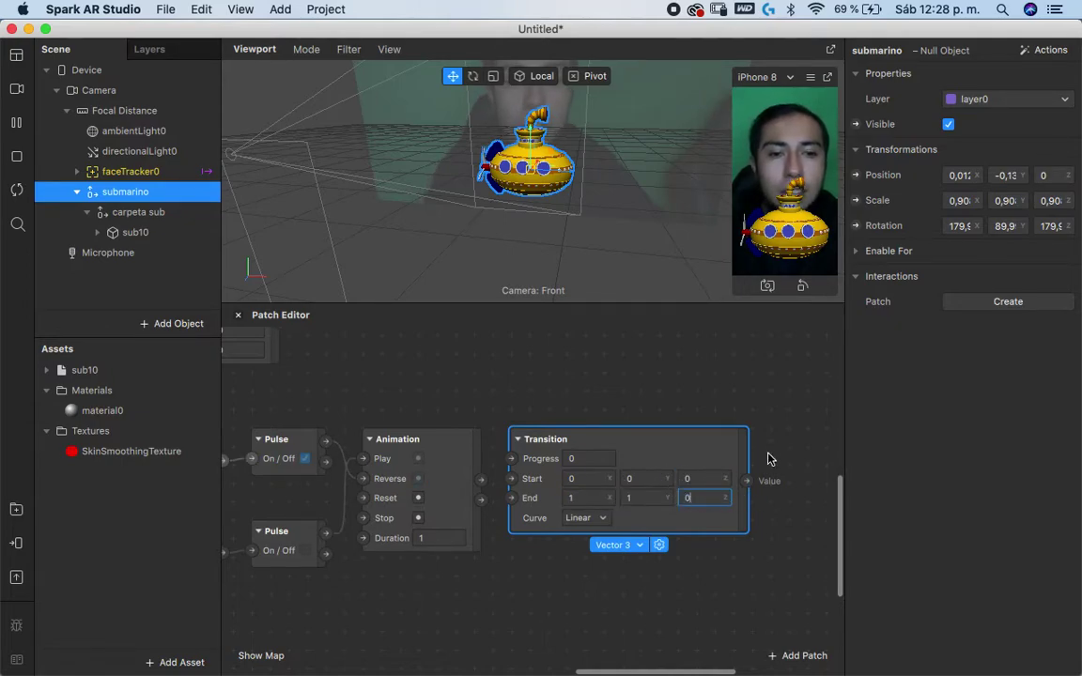
Set Transition Start 0, -90, 0 and End 0, 90, 0, driven by the Animation's progress
{"action": "left_click", "coordinate": [763, 423]}
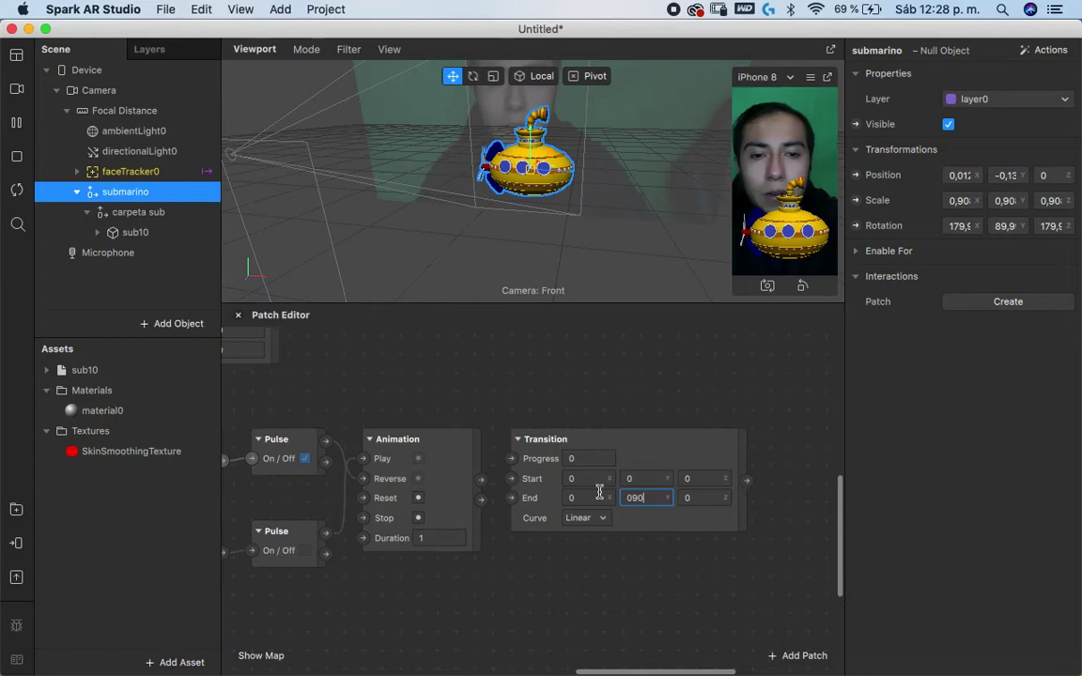
{"action": "left_click", "coordinate": [628, 502]}
{"action": "type", "text": "90"}
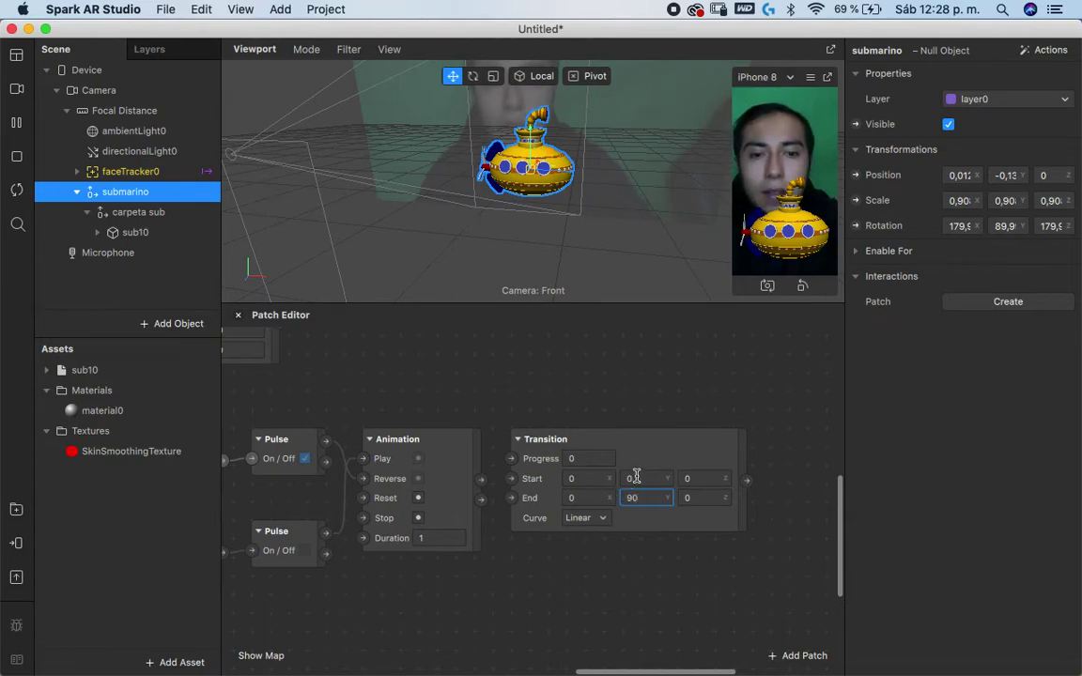
{"action": "left_click", "coordinate": [636, 477]}
{"action": "type", "text": "-90"}
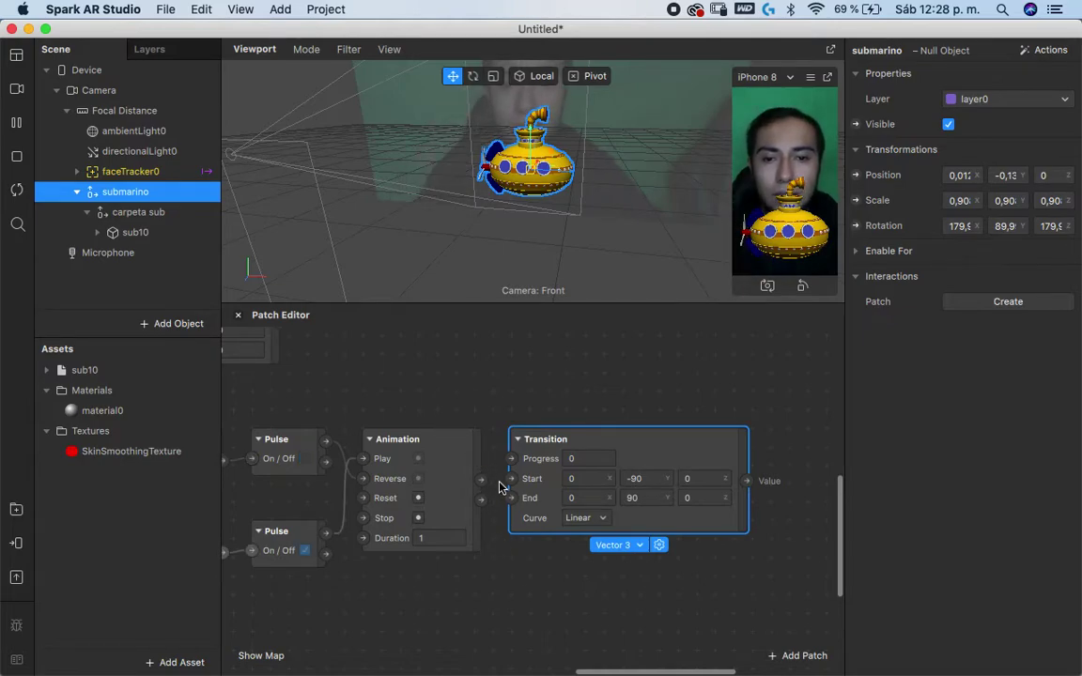
{"action": "left_click_drag", "start_coordinate": [481, 481], "coordinate": [509, 458]}
{"action": "left_click_drag", "start_coordinate": [591, 449], "coordinate": [591, 468]}
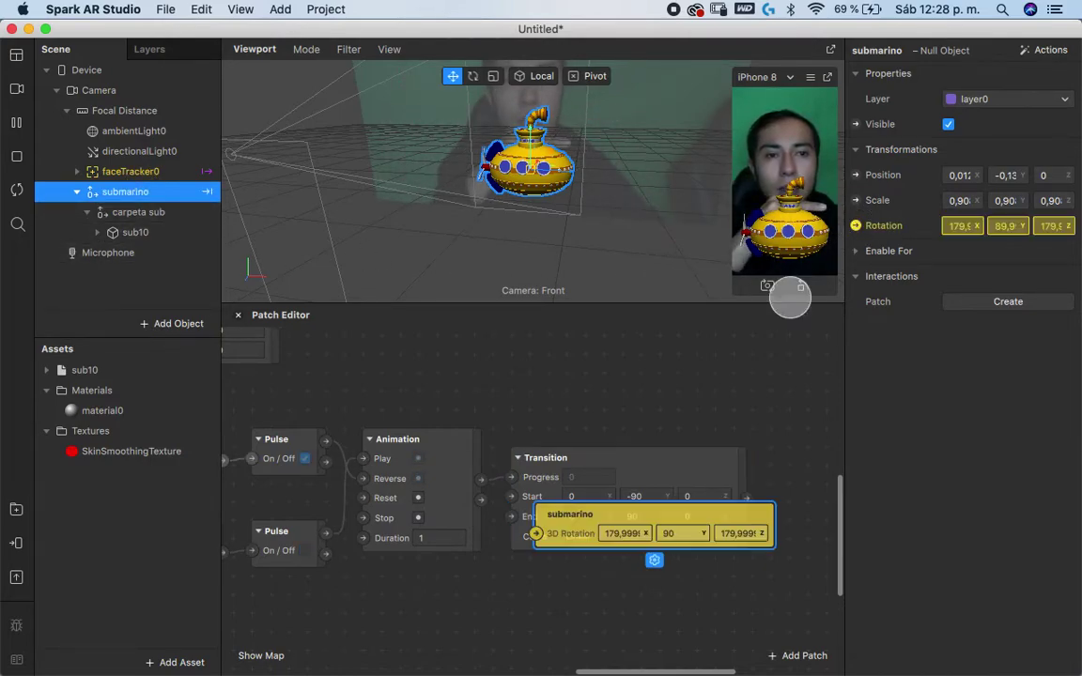
Add the submarino 3D Rotation patch beside Transition and connect the Greater Than pulse to Animation's Play
{"action": "left_click", "coordinate": [793, 490]}
{"action": "mouse_move", "coordinate": [762, 498]}
{"action": "left_mouse_down"}
{"action": "mouse_move", "coordinate": [781, 499]}
{"action": "mouse_move", "coordinate": [770, 496]}
{"action": "left_mouse_up"}
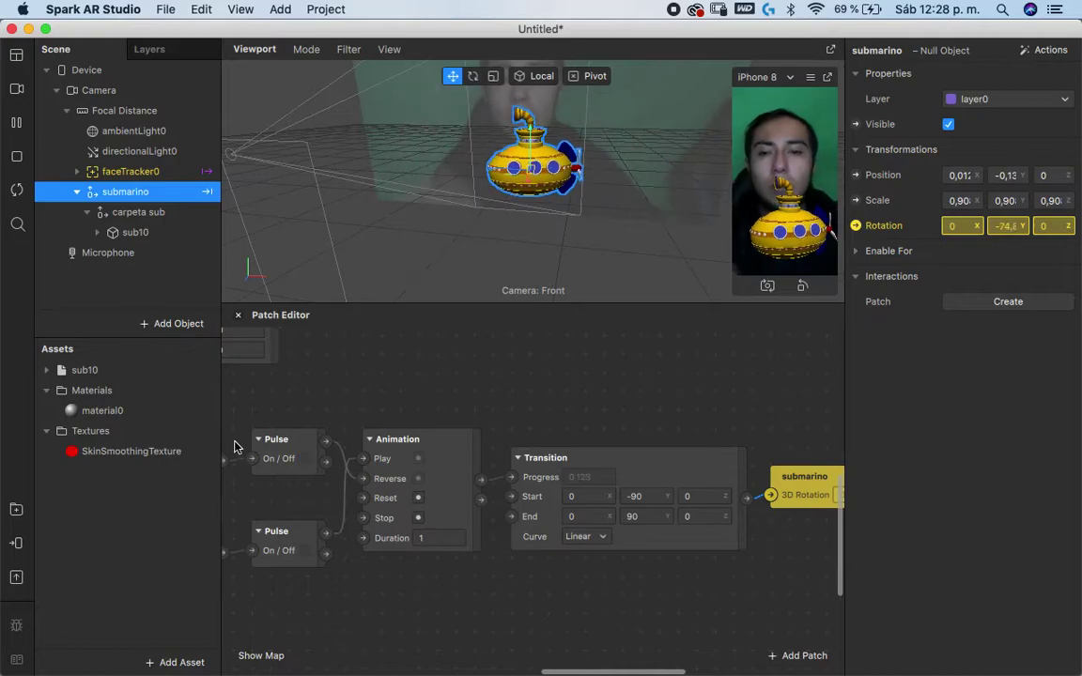
{"action": "scroll", "coordinate": [328, 384], "scroll_direction": "left", "scroll_amount": 5}
{"action": "scroll", "coordinate": [328, 384], "scroll_direction": "right", "scroll_amount": 3}
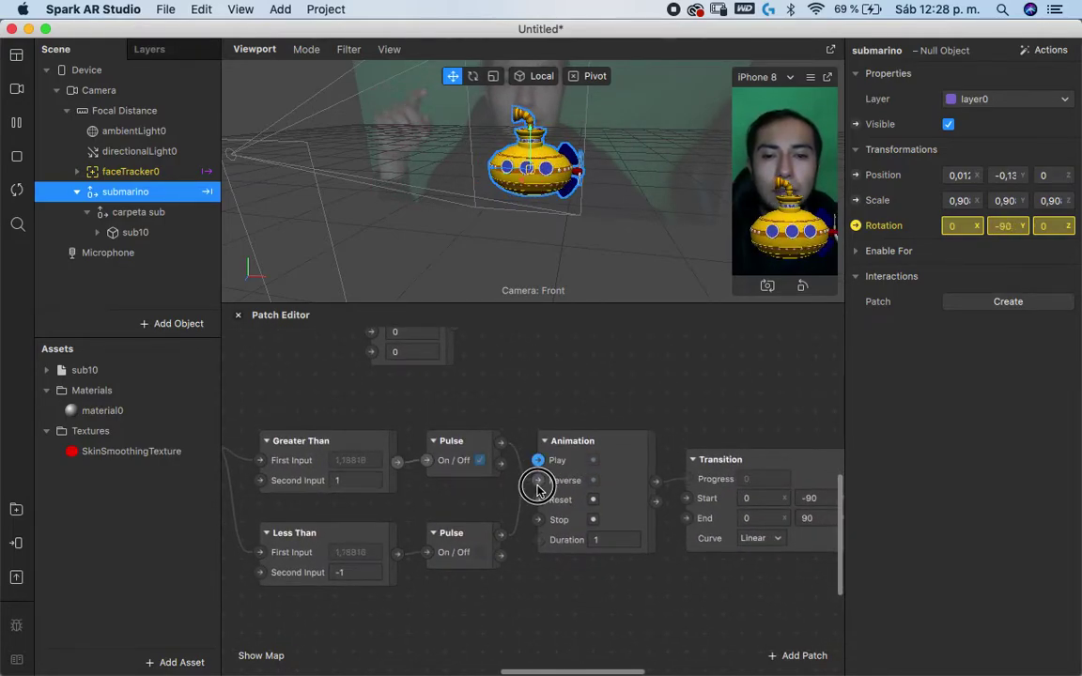
{"action": "left_click_drag", "start_coordinate": [500, 443], "coordinate": [536, 457]}
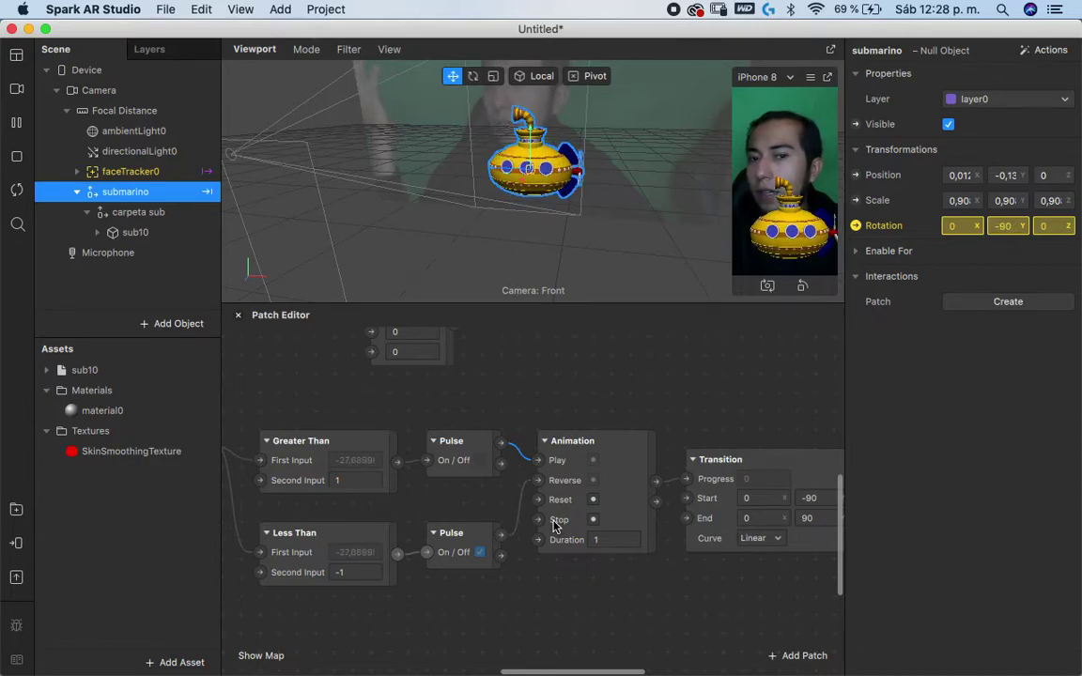
{"action": "scroll", "coordinate": [552, 512], "scroll_direction": "right", "scroll_amount": 5}
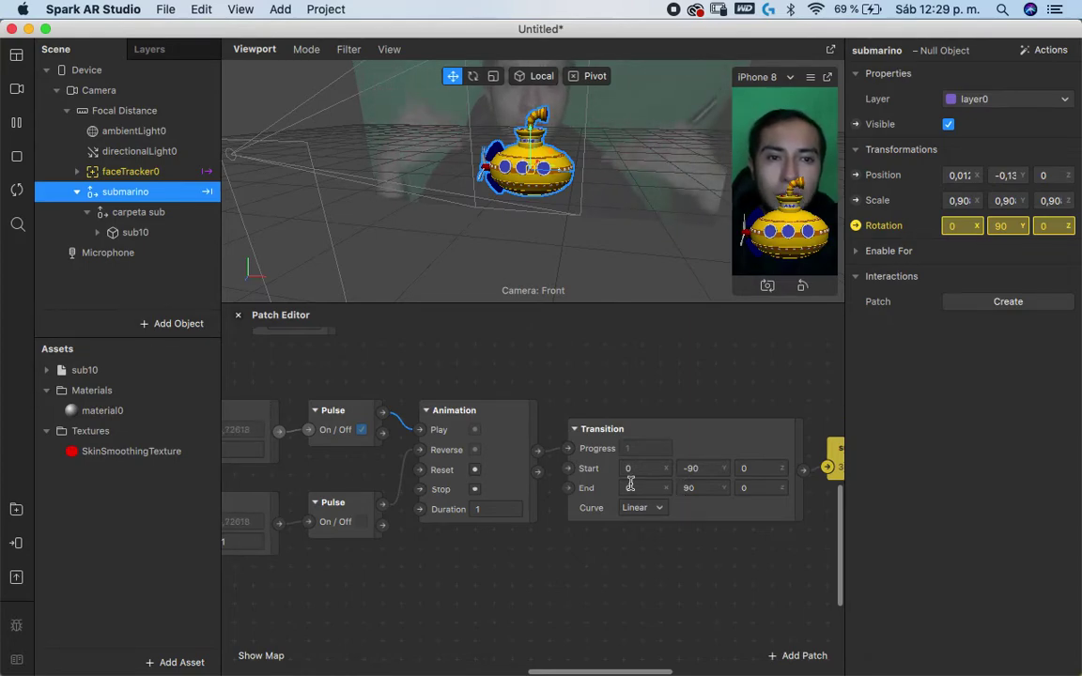
Set the Transition curve to Circular In-Out
{"action": "left_click", "coordinate": [729, 320]}
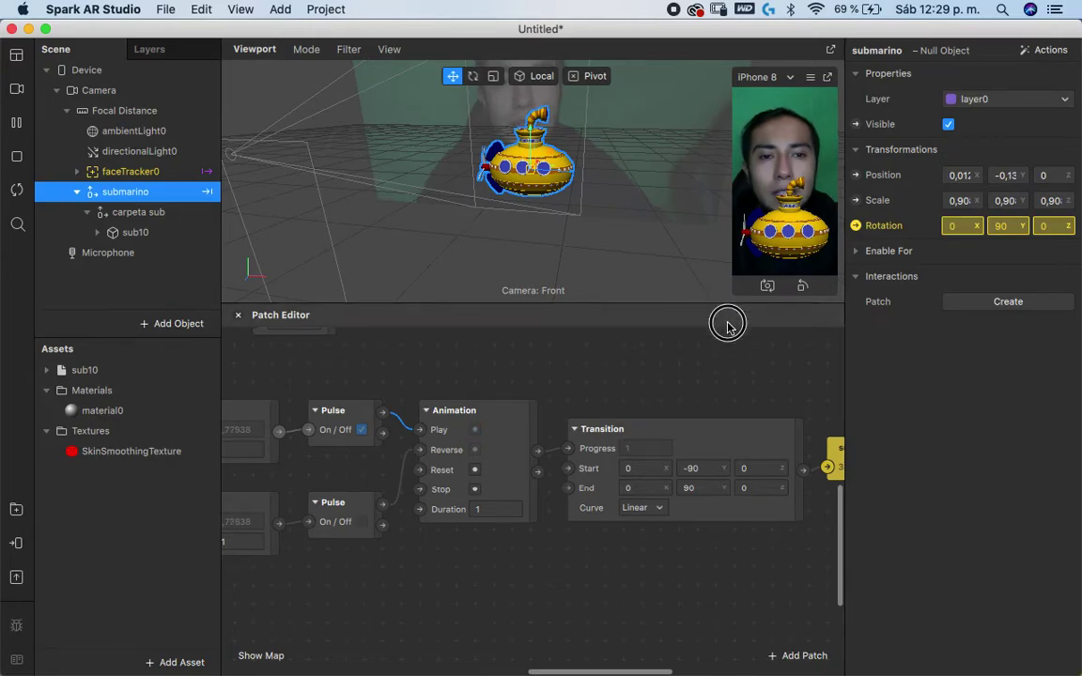
{"action": "scroll", "coordinate": [542, 155], "scroll_direction": "up", "scroll_amount": 5}
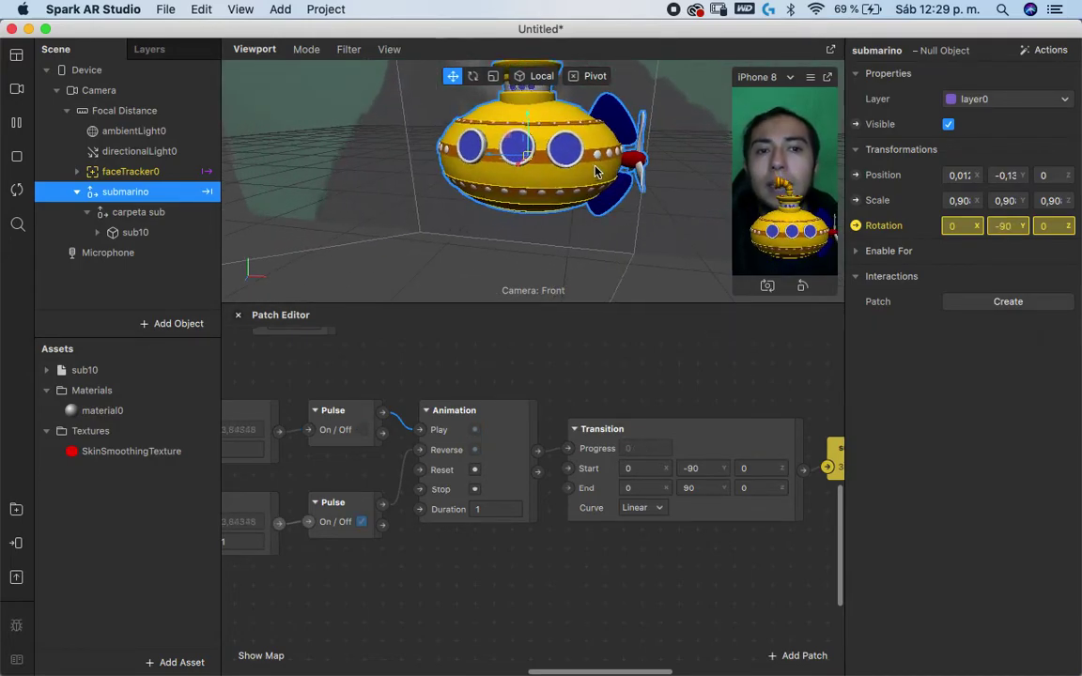
{"action": "left_click", "coordinate": [695, 509]}
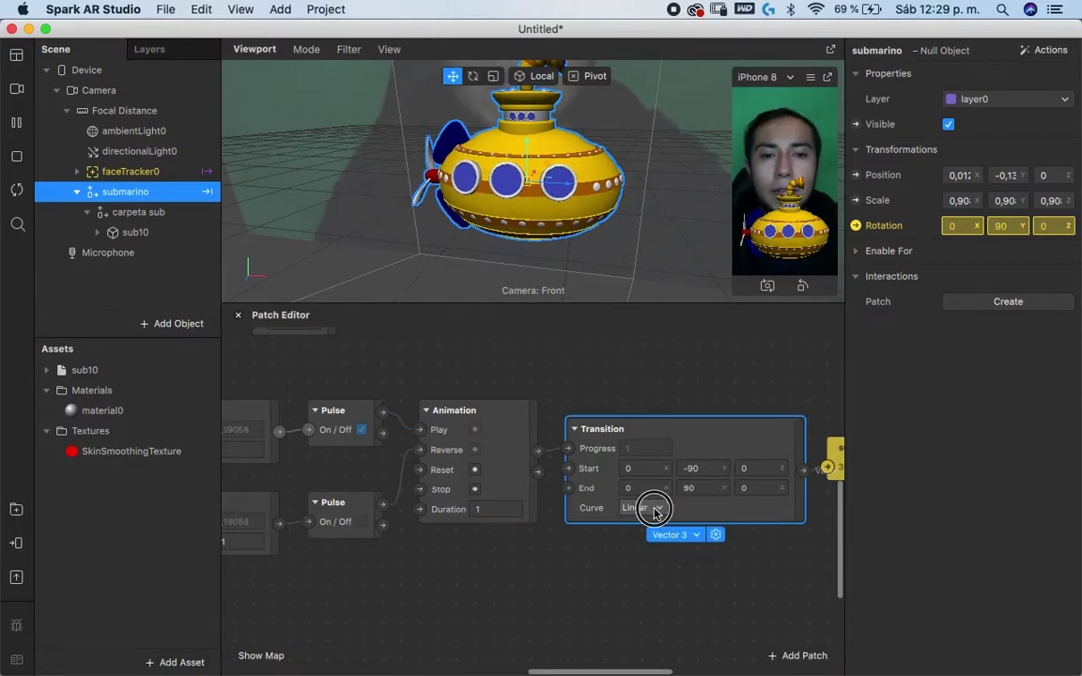
{"action": "left_click", "coordinate": [655, 508]}
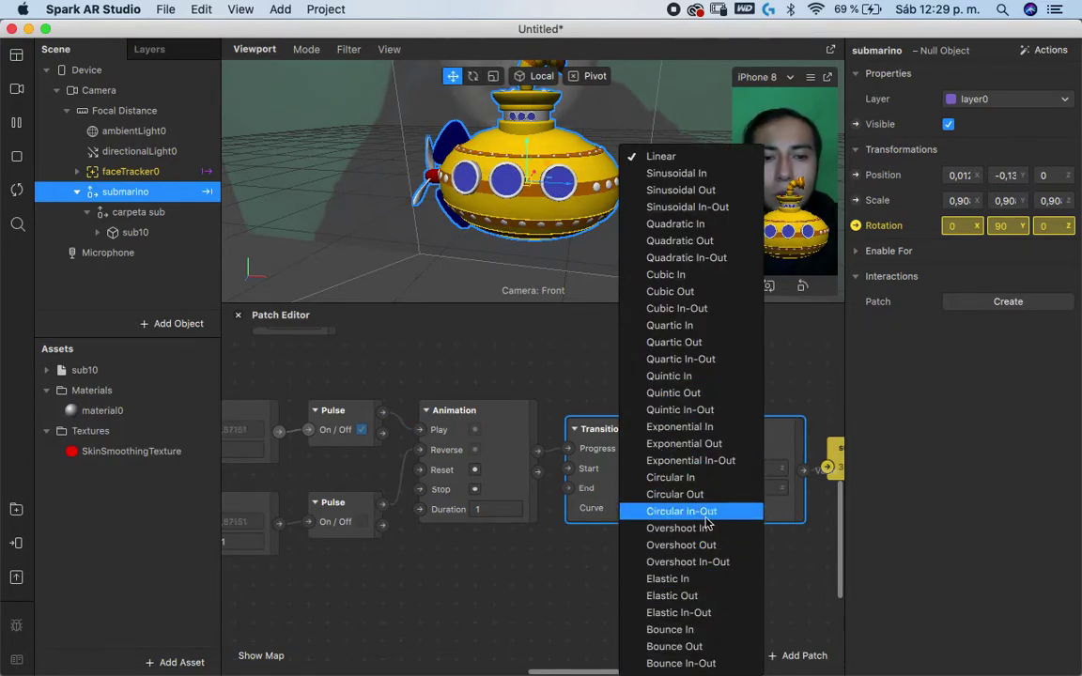
{"action": "left_click", "coordinate": [706, 513]}
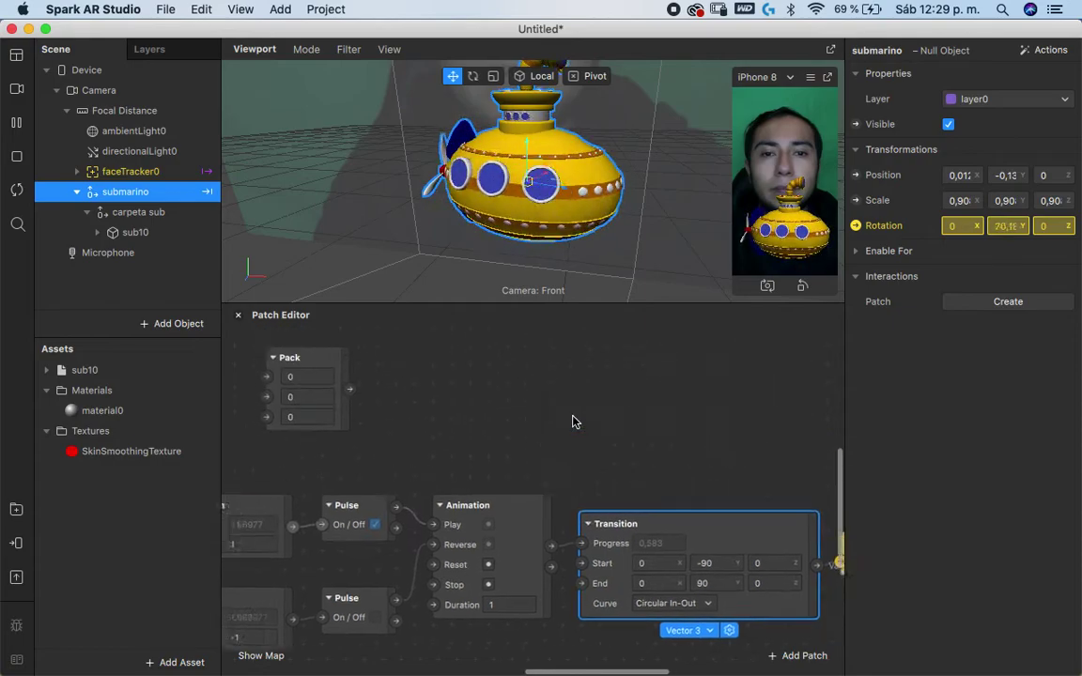
Enlarge the 3D view and expand the Nulo_ group to reveal its parts
{"action": "scroll", "coordinate": [572, 422], "scroll_direction": "up", "scroll_amount": 3}
{"action": "left_click_drag", "start_coordinate": [587, 302], "coordinate": [592, 436]}
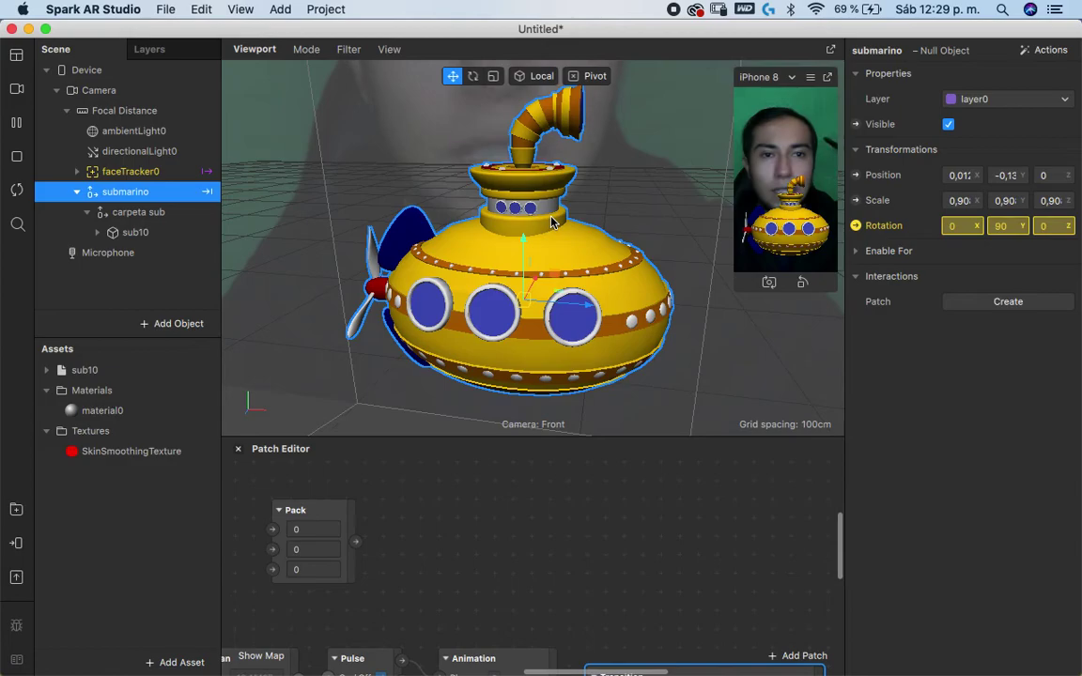
{"action": "scroll", "coordinate": [422, 526], "scroll_direction": "down", "scroll_amount": 5}
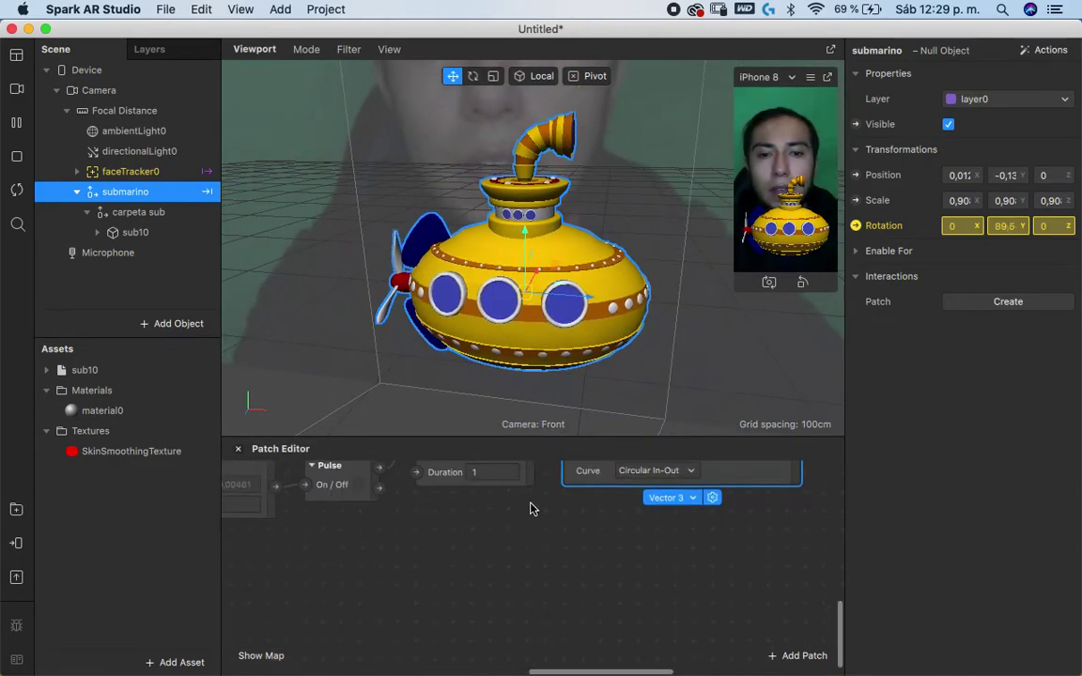
{"action": "scroll", "coordinate": [517, 532], "scroll_direction": "down", "scroll_amount": 1}
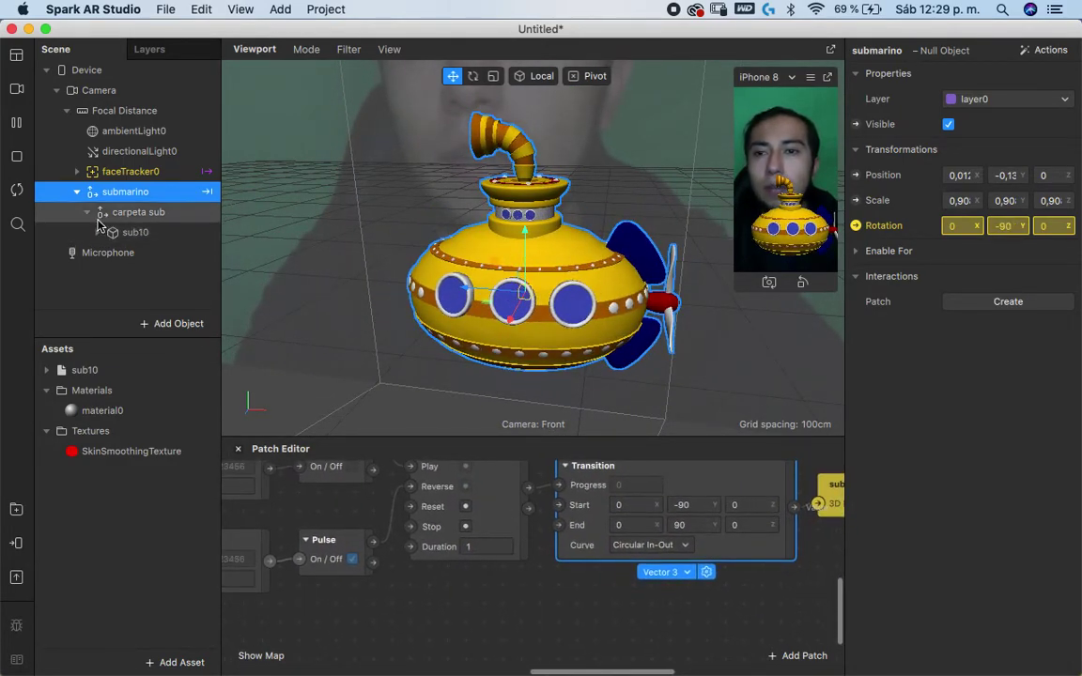
{"action": "left_click", "coordinate": [107, 253]}
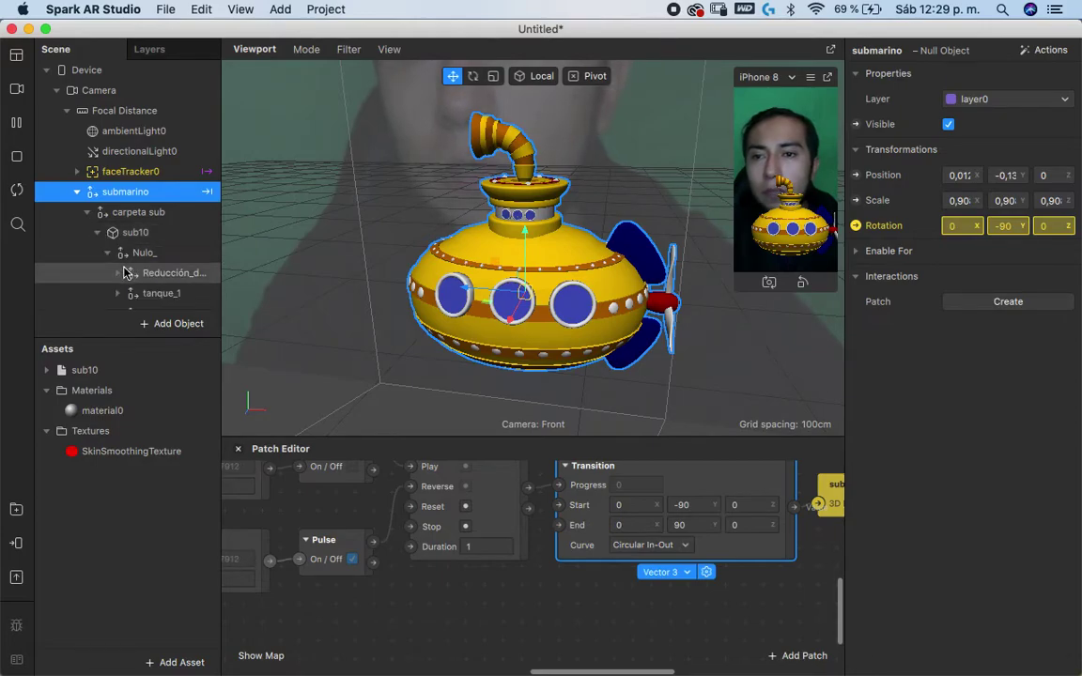
Create a 3D Rotation patch for telescopio and set its Y rotation to 90
{"action": "scroll", "coordinate": [164, 214], "scroll_direction": "down", "scroll_amount": 1}
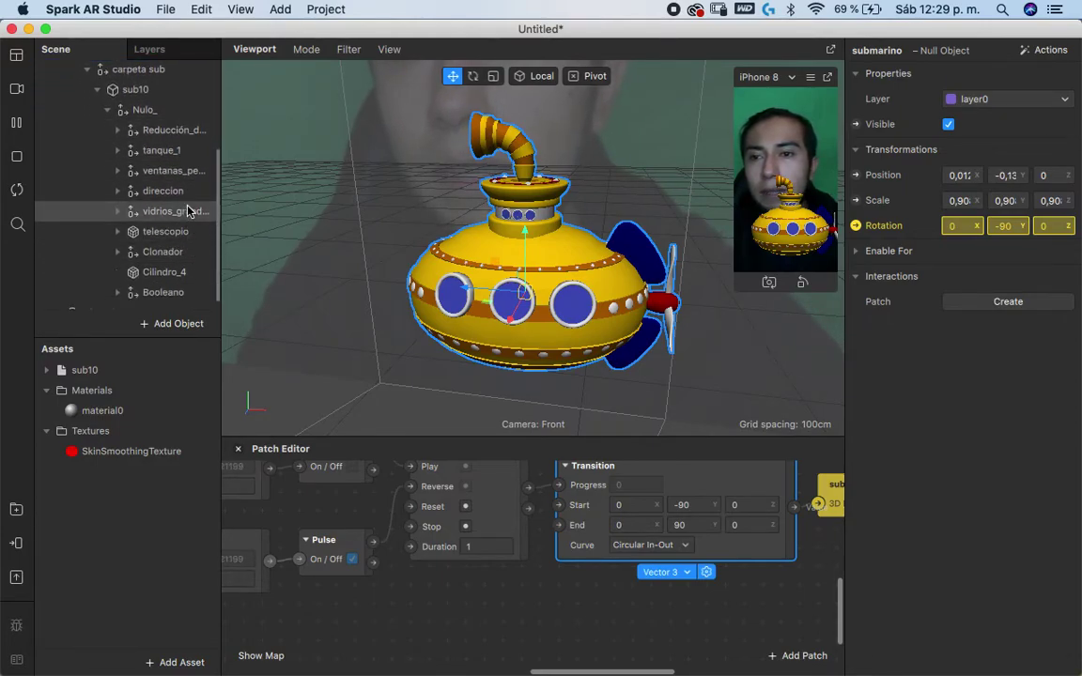
{"action": "left_click", "coordinate": [164, 273]}
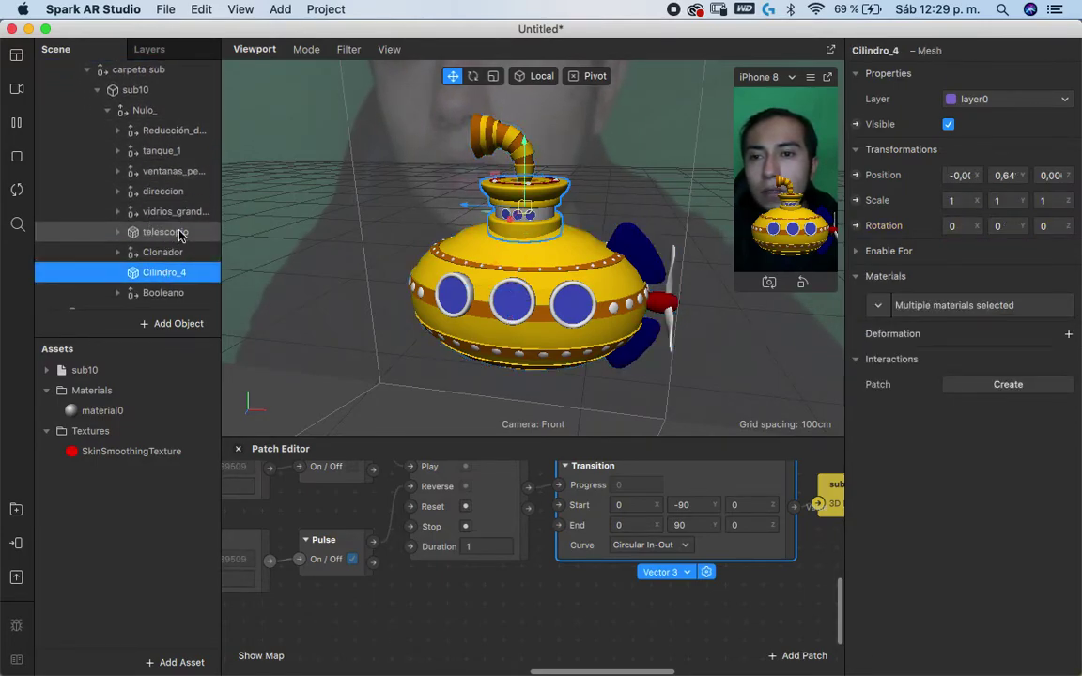
{"action": "left_click", "coordinate": [164, 232]}
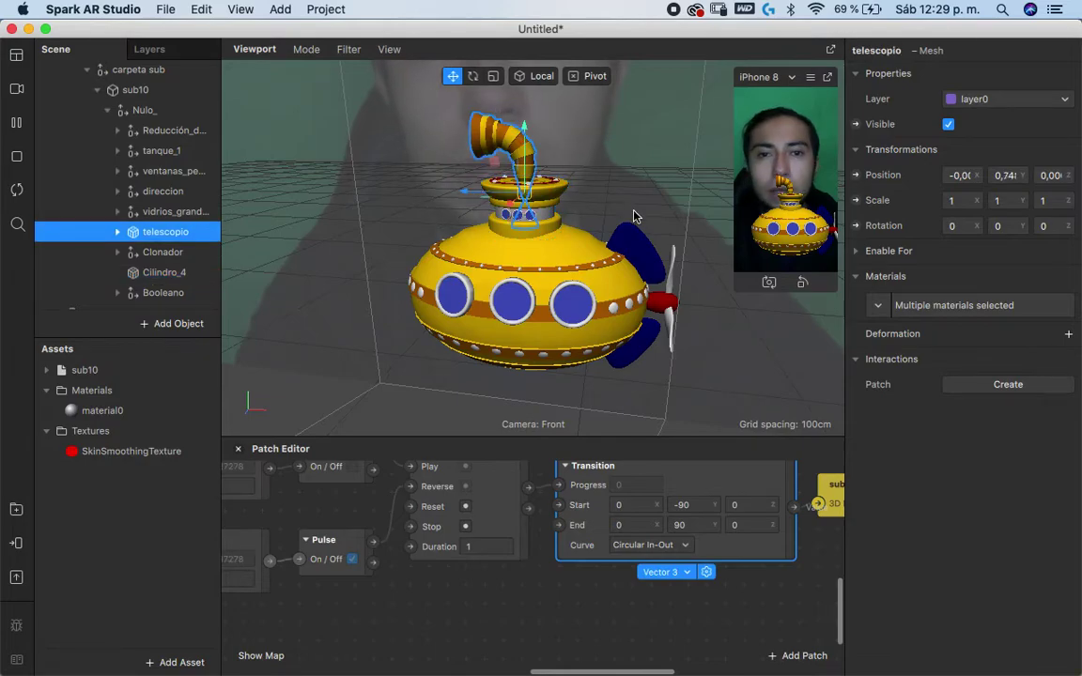
{"action": "left_click", "coordinate": [856, 225]}
{"action": "mouse_move", "coordinate": [480, 491]}
{"action": "left_mouse_down"}
{"action": "mouse_move", "coordinate": [658, 533]}
{"action": "mouse_move", "coordinate": [638, 527]}
{"action": "left_mouse_up"}
{"action": "scroll", "coordinate": [658, 533], "scroll_direction": "up", "scroll_amount": 3}
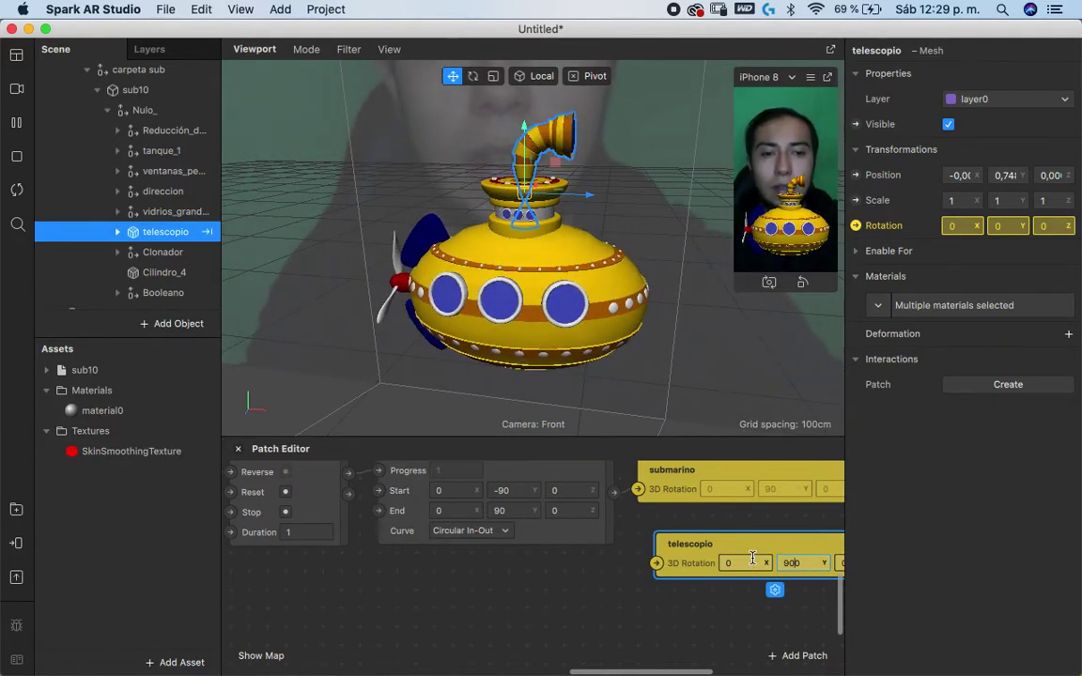
{"action": "key", "text": "BackSpace"}
{"action": "key", "text": "Return"}
Connect the Transition's Value output to the telescopio 3D Rotation input
{"action": "scroll", "coordinate": [776, 601], "scroll_direction": "right", "scroll_amount": 2}
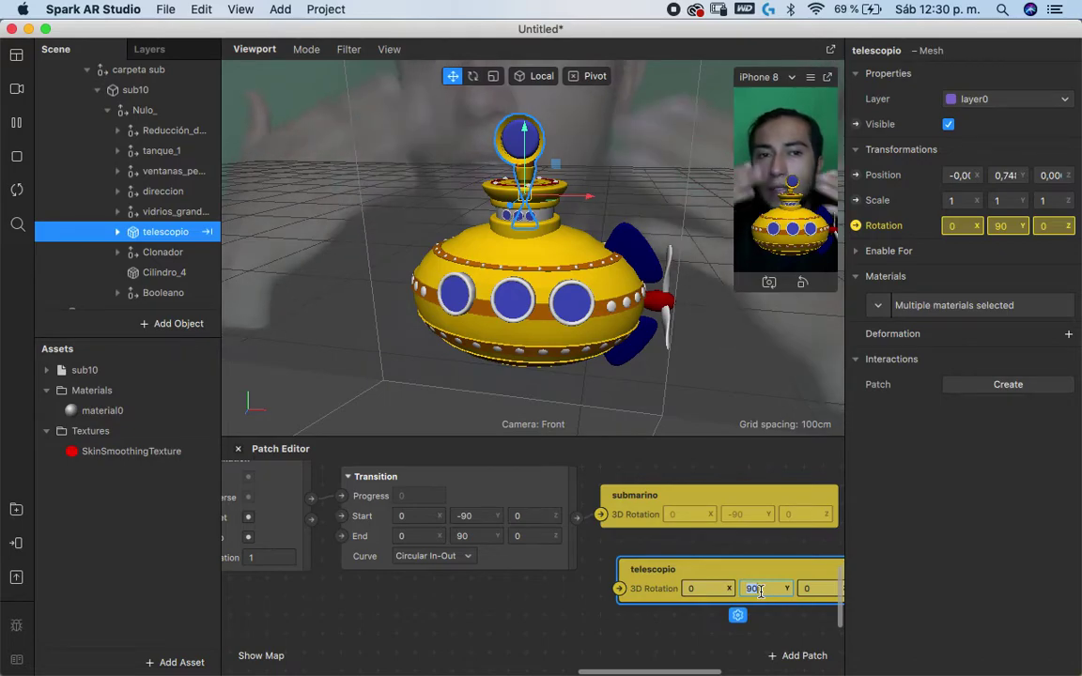
{"action": "left_click_drag", "start_coordinate": [619, 589], "coordinate": [582, 527]}
{"action": "left_click", "coordinate": [558, 627]}
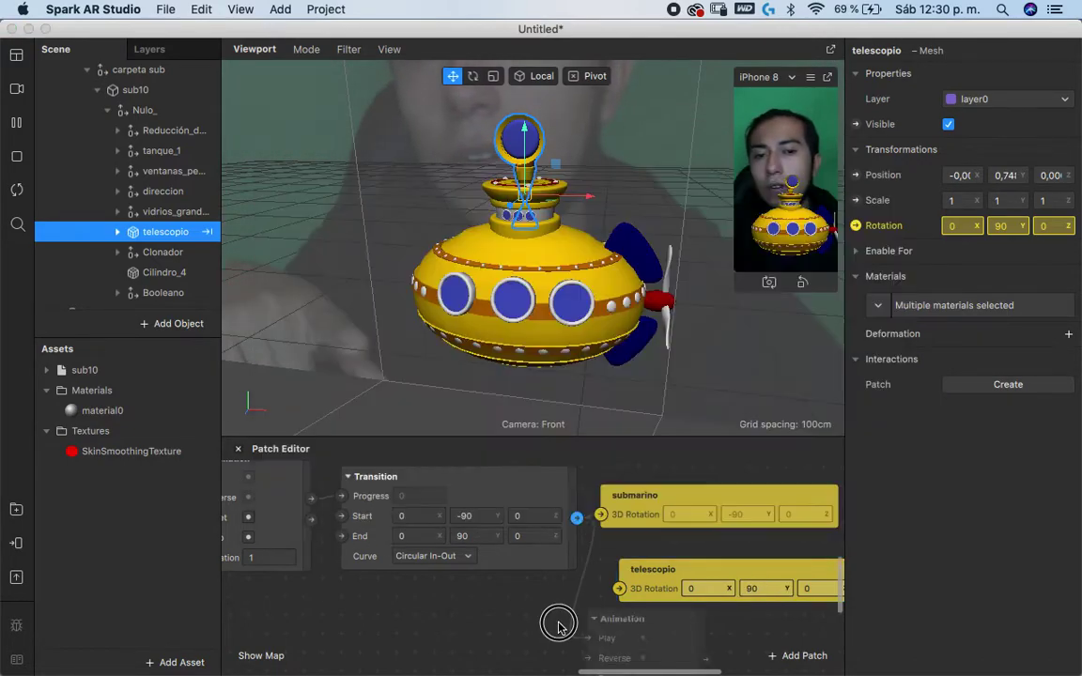
{"action": "left_click_drag", "start_coordinate": [577, 517], "coordinate": [619, 589]}
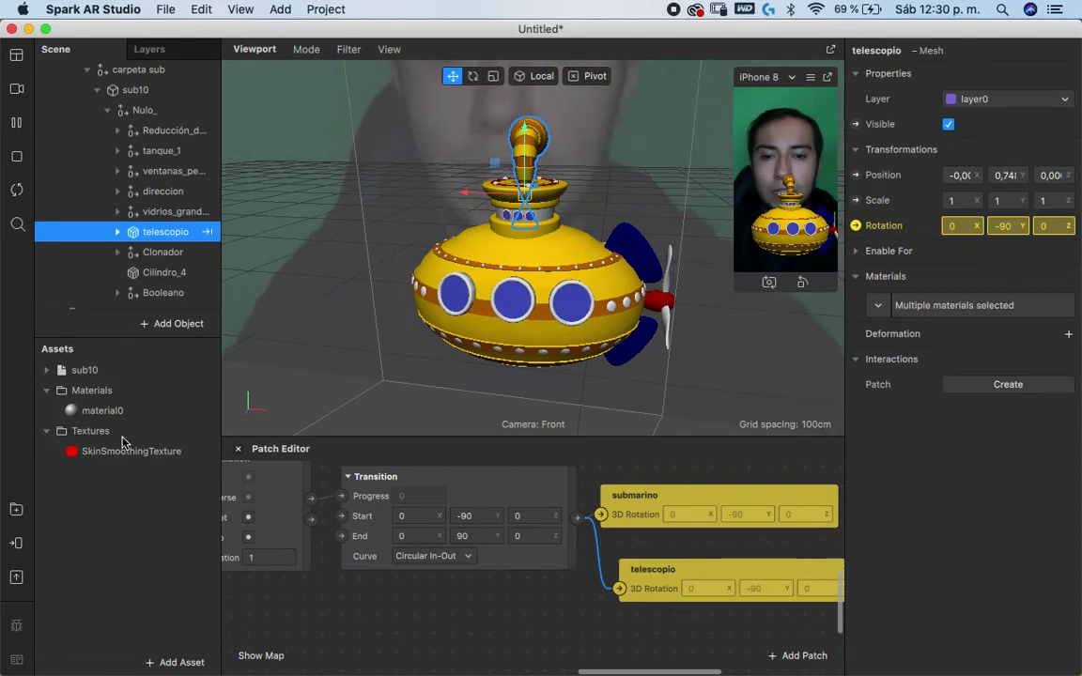
{"action": "left_click", "coordinate": [495, 511]}
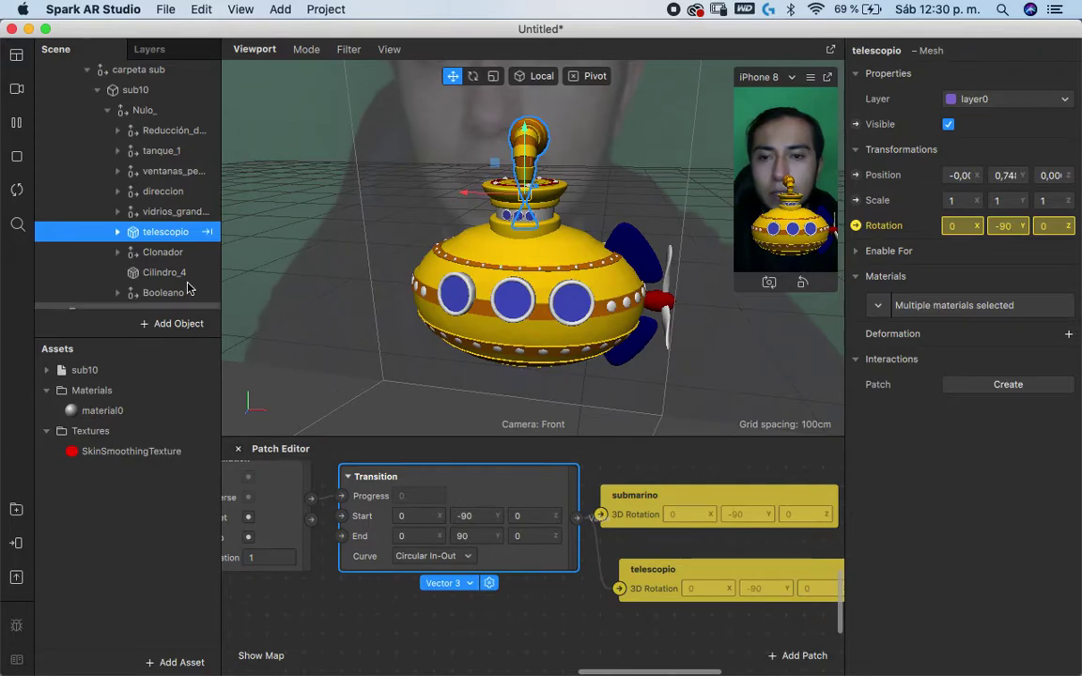
Duplicate the Transition patch and place the copy beside the telescopio rotation patch
{"action": "scroll", "coordinate": [187, 288], "scroll_direction": "down", "scroll_amount": 1}
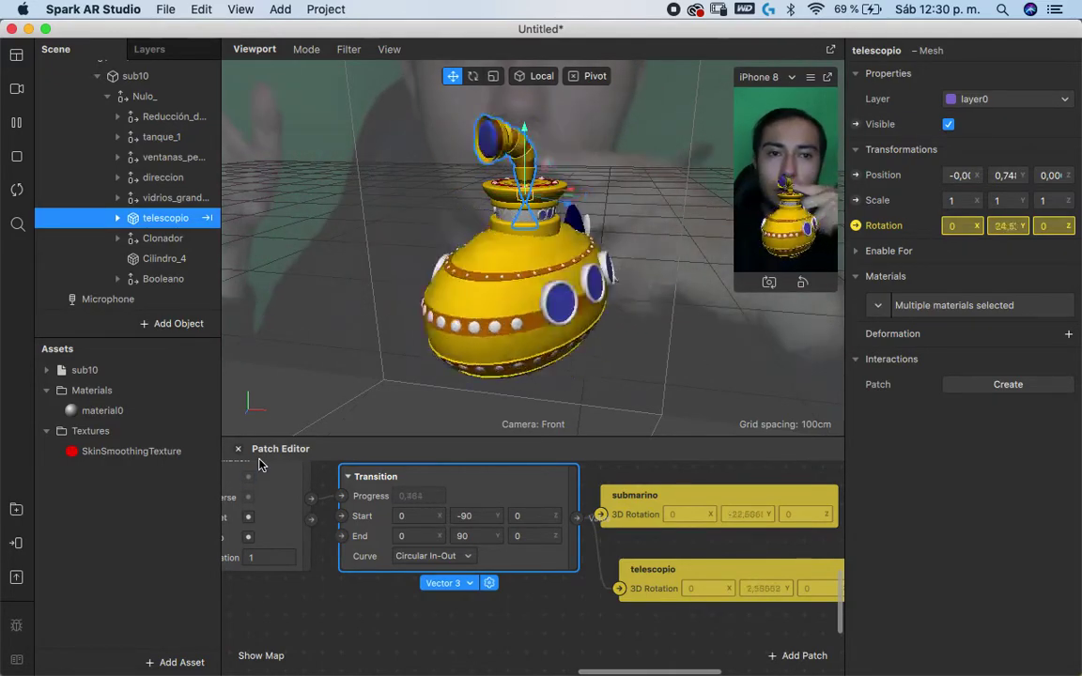
{"action": "left_click", "coordinate": [155, 300]}
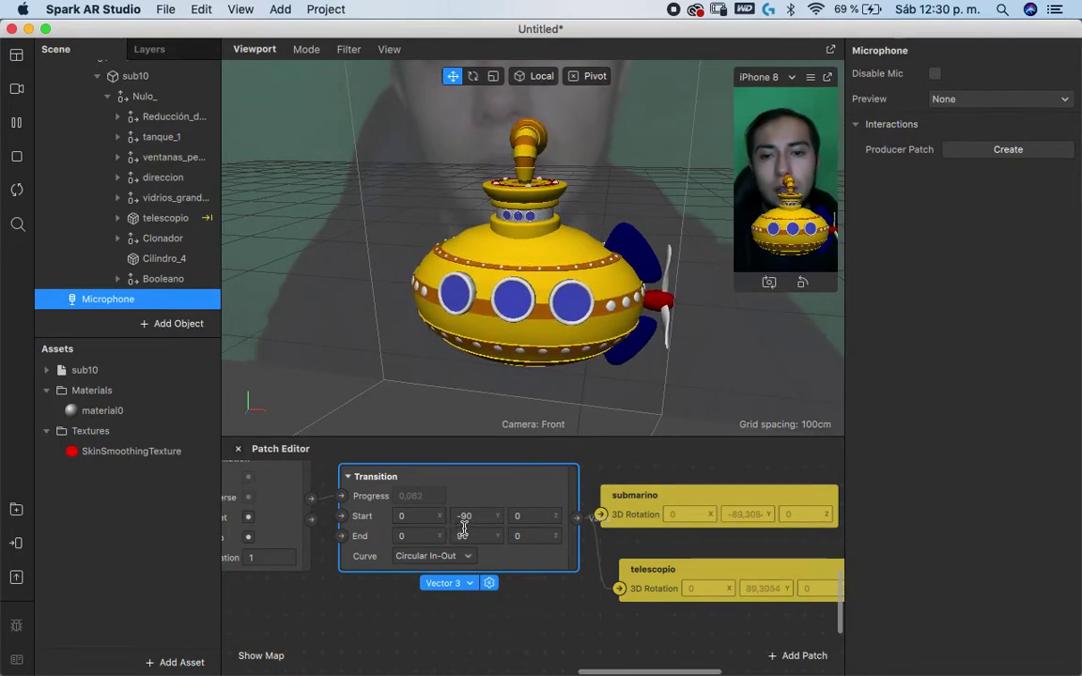
{"action": "key", "text": "super+v"}
{"action": "left_click_drag", "start_coordinate": [503, 517], "coordinate": [466, 552]}
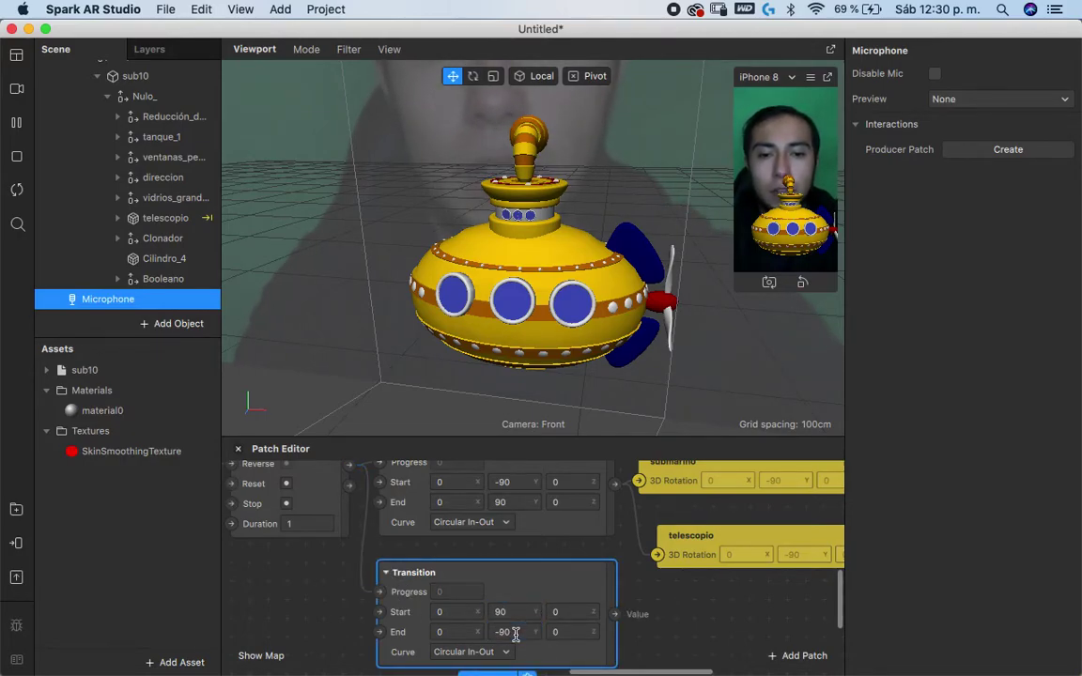
{"action": "left_click_drag", "start_coordinate": [660, 559], "coordinate": [644, 631]}
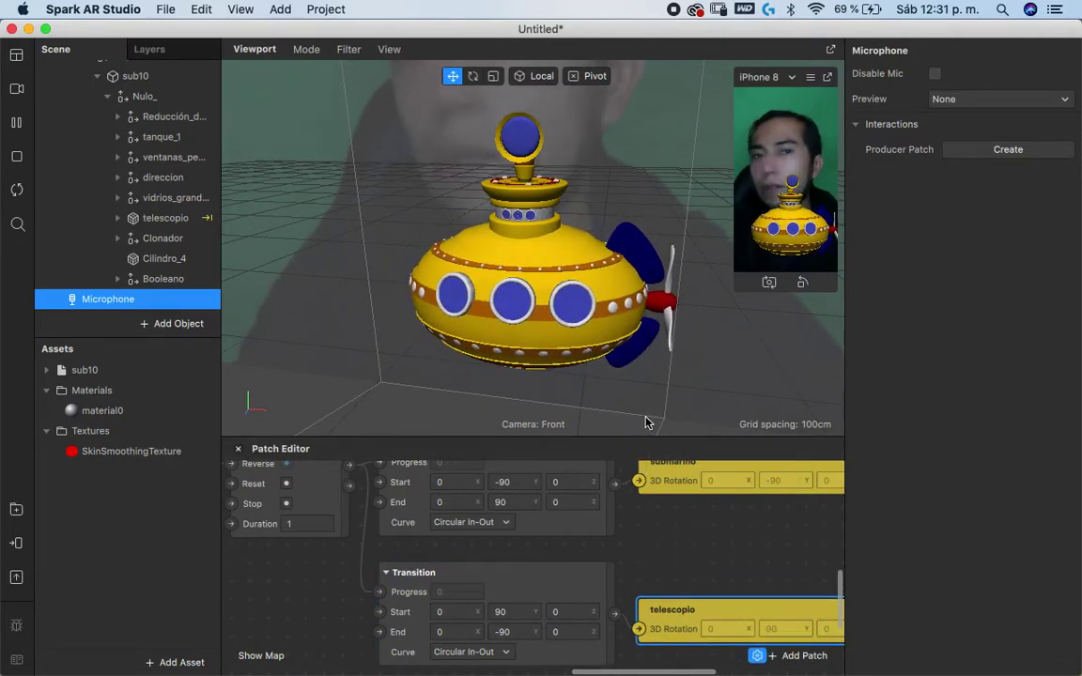
Set the copied telescope Transition's curve to Linear
{"action": "scroll", "coordinate": [657, 527], "scroll_direction": "down", "scroll_amount": 3}
{"action": "scroll", "coordinate": [657, 527], "scroll_direction": "right", "scroll_amount": 4}
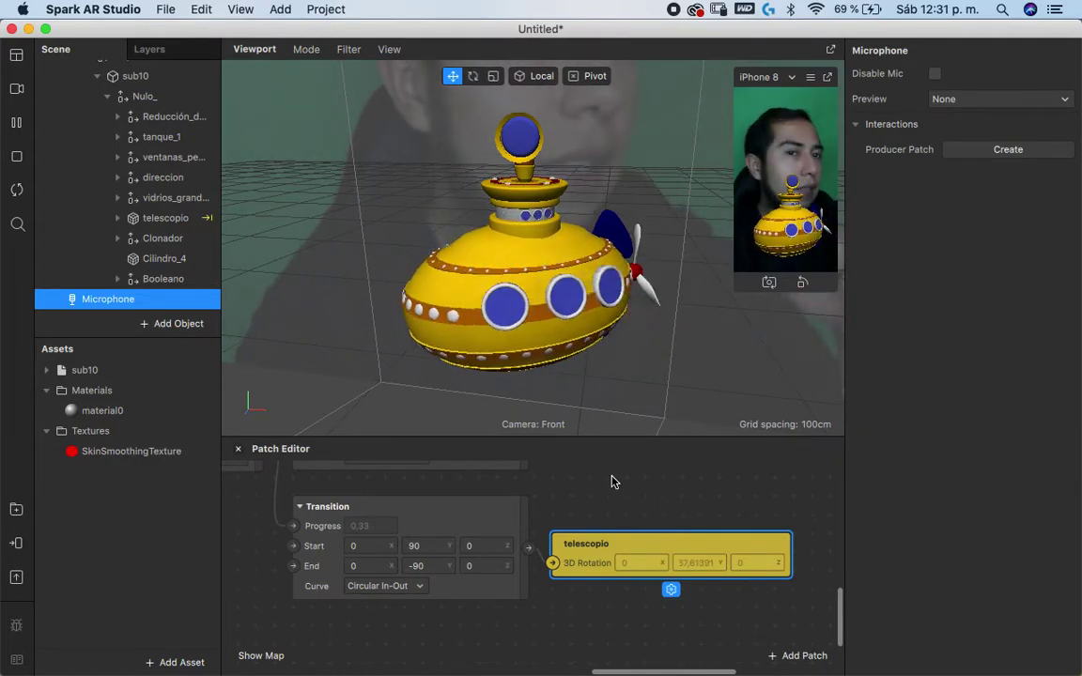
{"action": "left_click", "coordinate": [371, 587]}
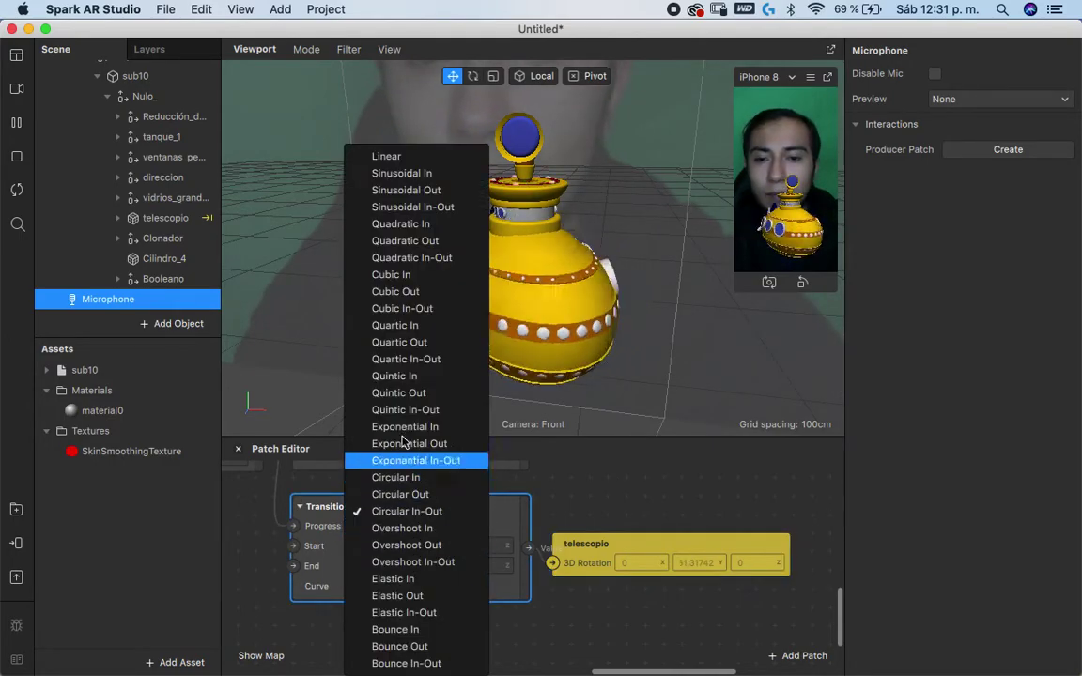
{"action": "left_click", "coordinate": [414, 155]}
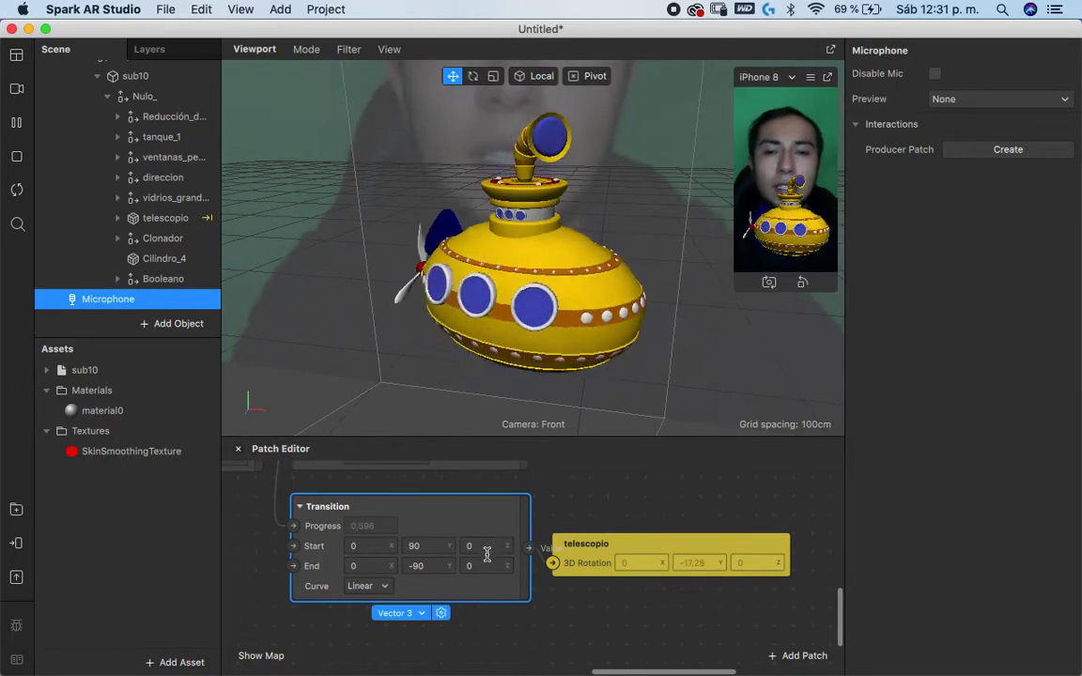
{"action": "scroll", "coordinate": [485, 552], "scroll_direction": "left", "scroll_amount": 5}
{"action": "scroll", "coordinate": [462, 507], "scroll_direction": "down", "scroll_amount": 5}
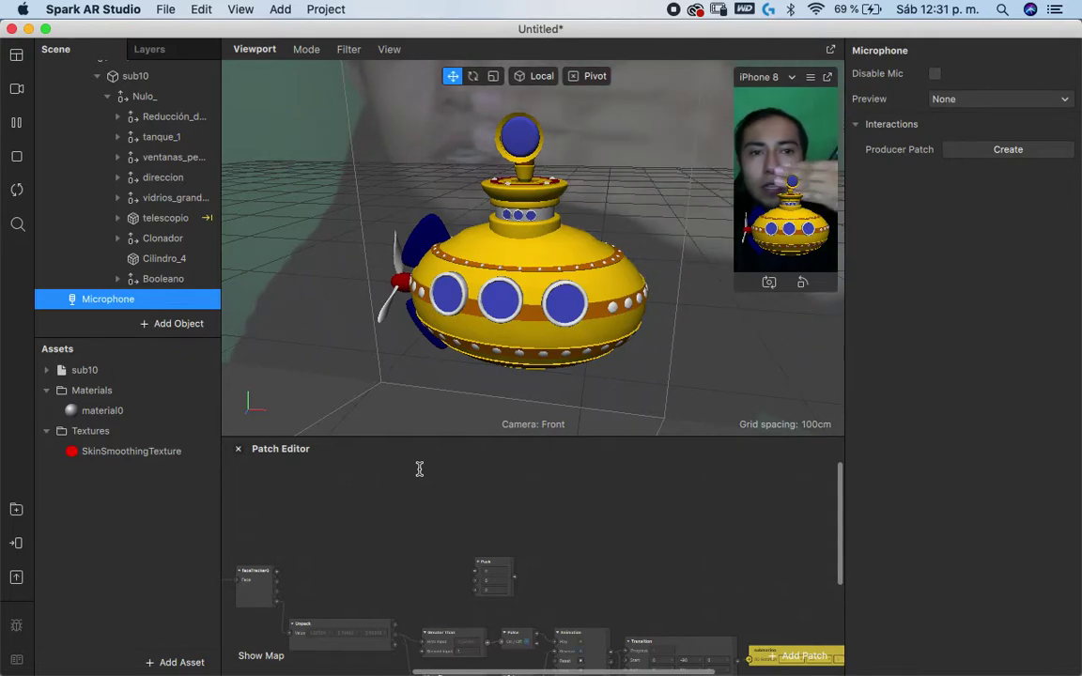
Delete the stray Pack patch and enlarge the patch graph area
{"action": "scroll", "coordinate": [461, 507], "scroll_direction": "down", "scroll_amount": 3}
{"action": "left_click", "coordinate": [487, 508]}
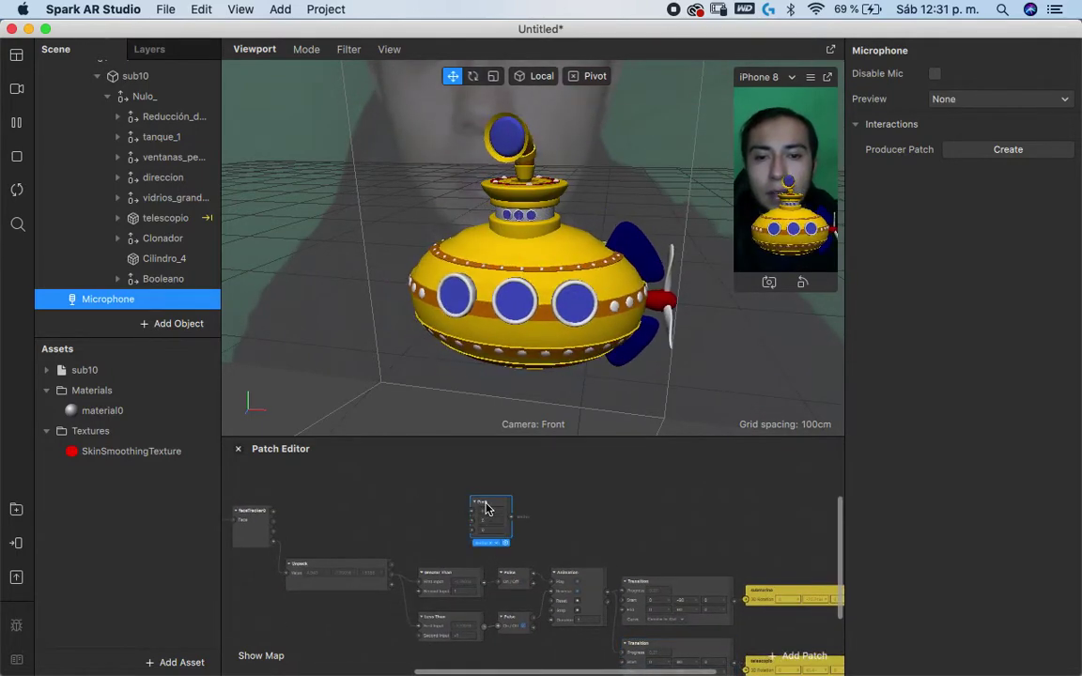
{"action": "key", "text": "Delete"}
{"action": "scroll", "coordinate": [486, 454], "scroll_direction": "up", "scroll_amount": 3}
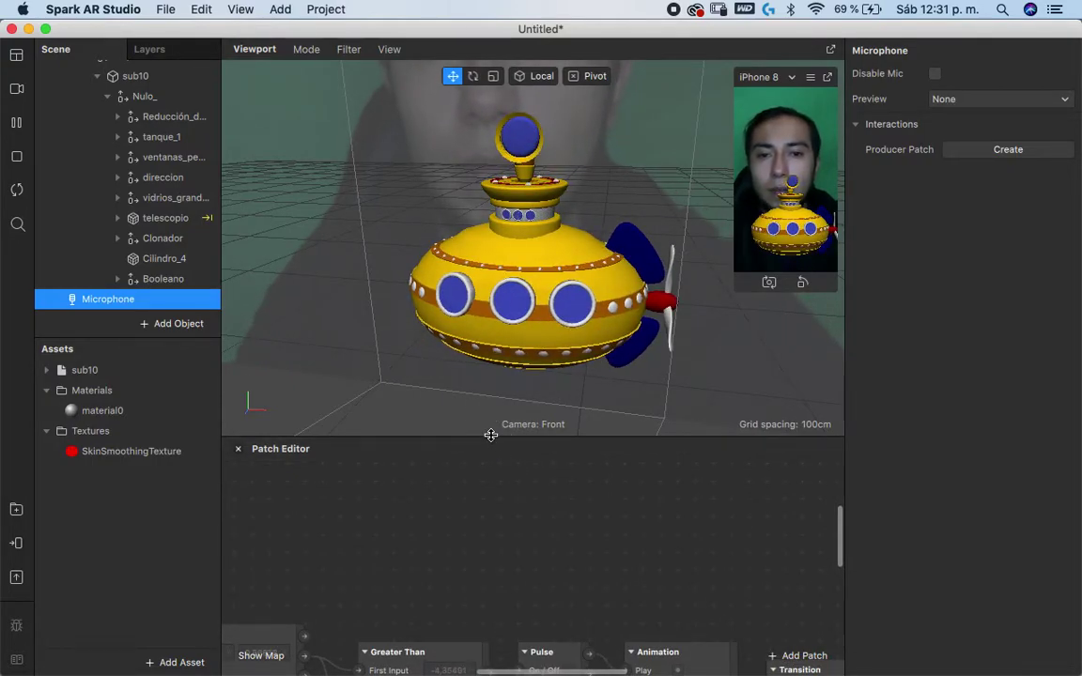
{"action": "left_click_drag", "start_coordinate": [490, 435], "coordinate": [460, 339]}
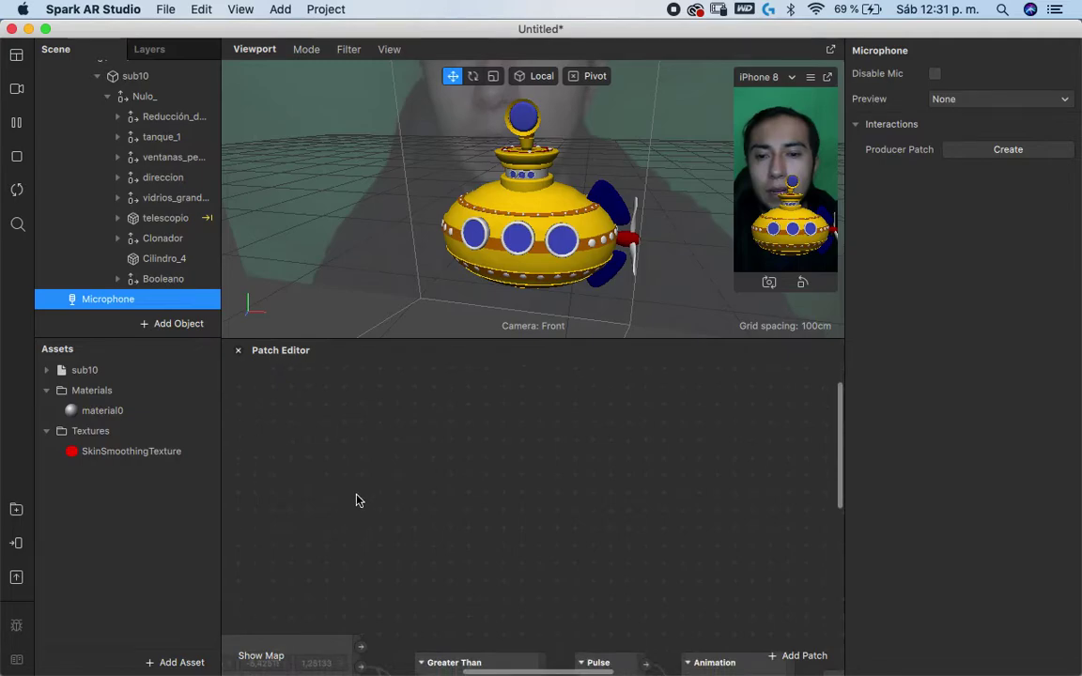
Add a Loop Animation patch and a Transition patch placed beside it
{"action": "right_click", "coordinate": [355, 500]}
{"action": "type", "text": "loop"}
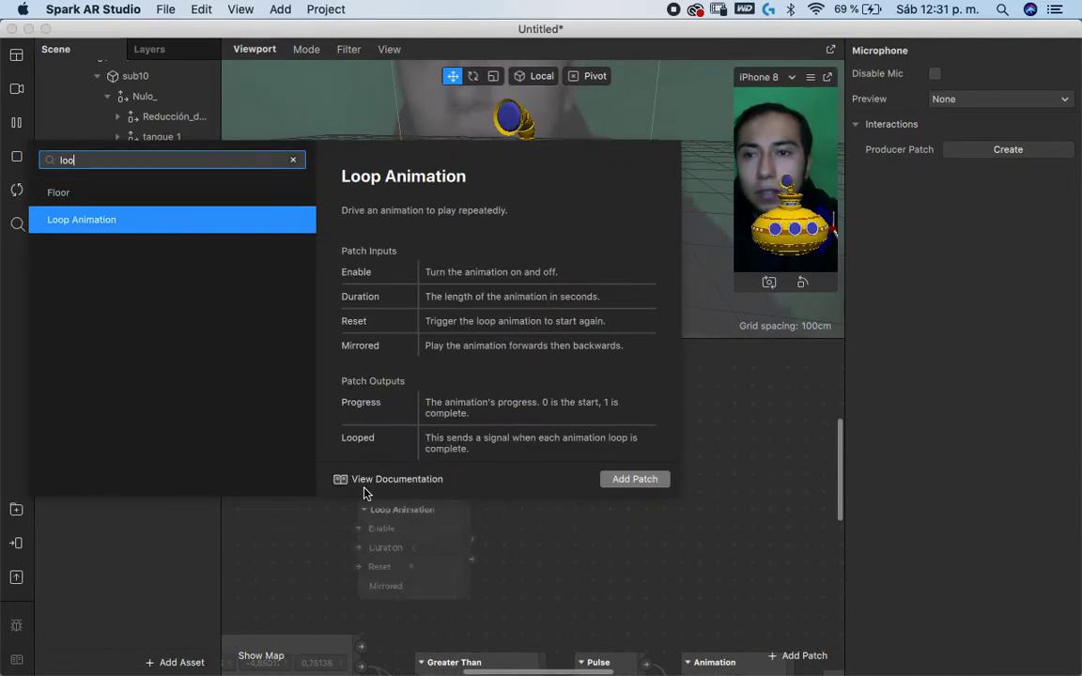
{"action": "key", "text": "Return"}
{"action": "left_click_drag", "start_coordinate": [430, 510], "coordinate": [430, 397]}
{"action": "right_click", "coordinate": [459, 454]}
{"action": "type", "text": "tra"}
{"action": "key", "text": "Down"}
{"action": "key", "text": "Return"}
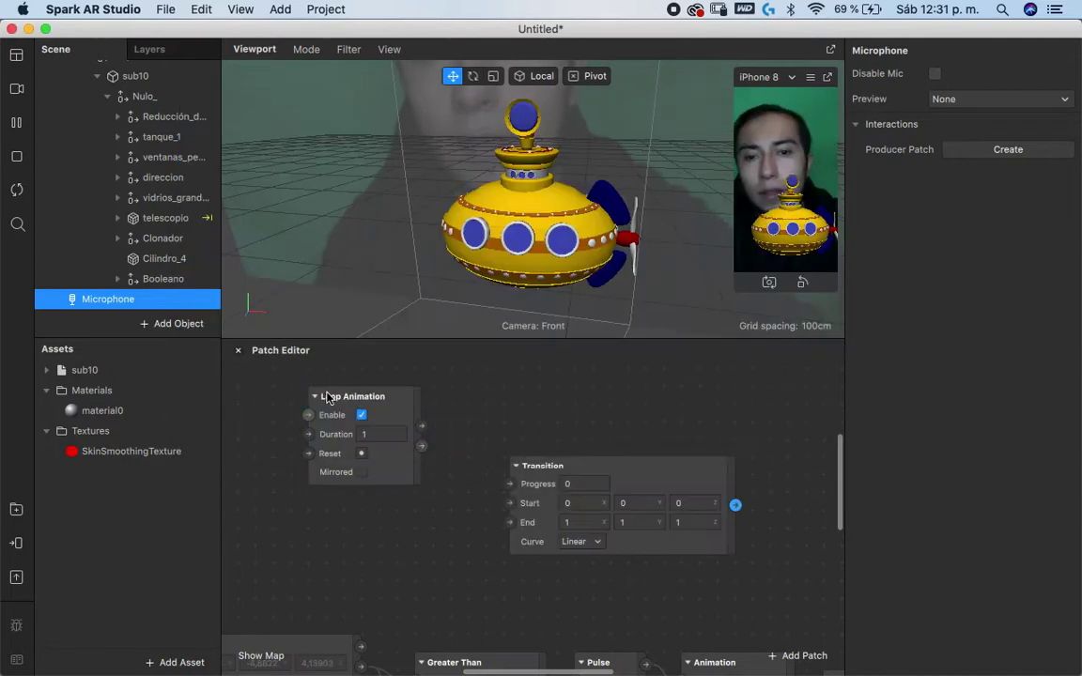
{"action": "left_click_drag", "start_coordinate": [567, 464], "coordinate": [521, 395]}
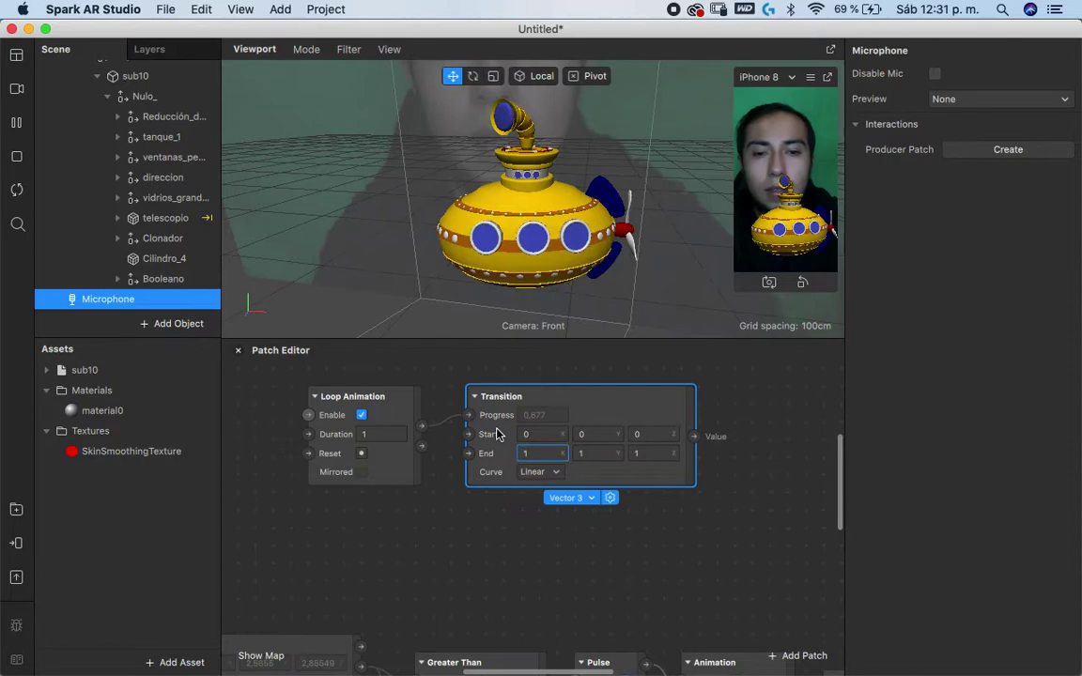
Set the new Transition's End to 0, 0, 0
{"action": "key", "text": "Tab"}
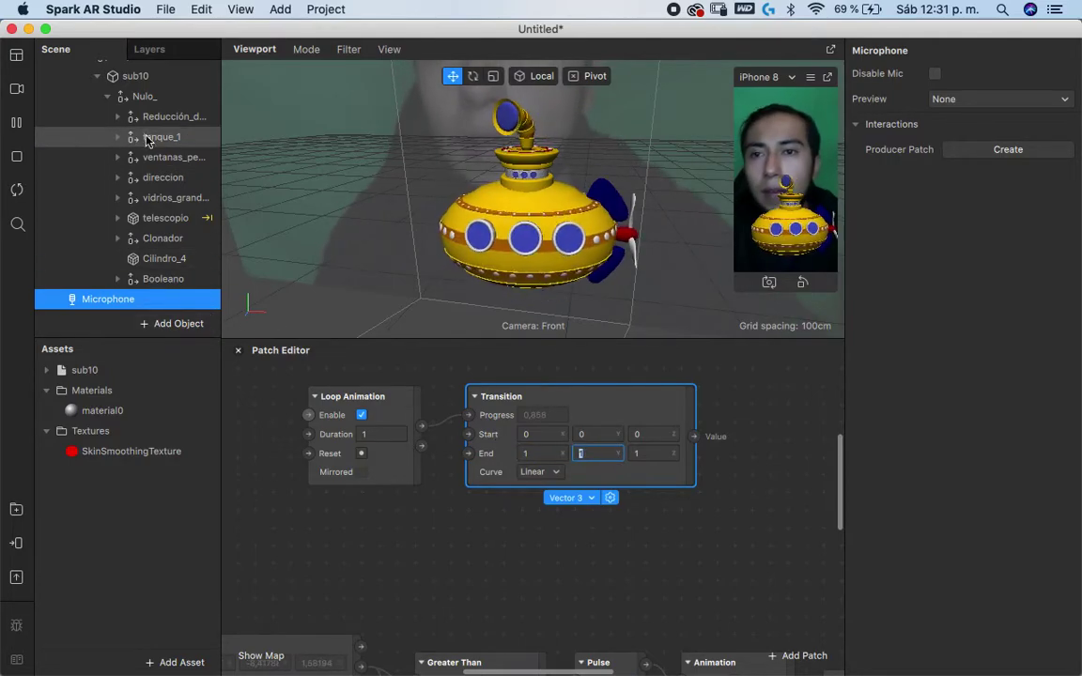
{"action": "scroll", "coordinate": [141, 141], "scroll_direction": "up", "scroll_amount": 2}
{"action": "left_click", "coordinate": [107, 108]}
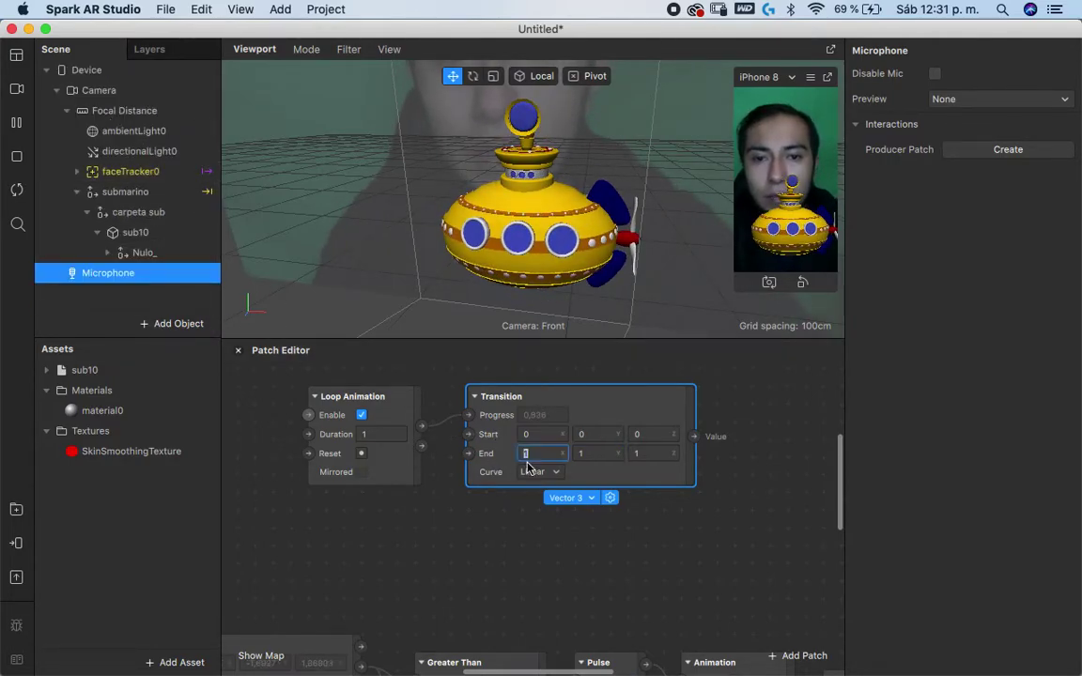
{"action": "type", "text": "0"}
{"action": "key", "text": "Tab"}
{"action": "type", "text": "0"}
{"action": "key", "text": "Tab"}
{"action": "type", "text": "0"}
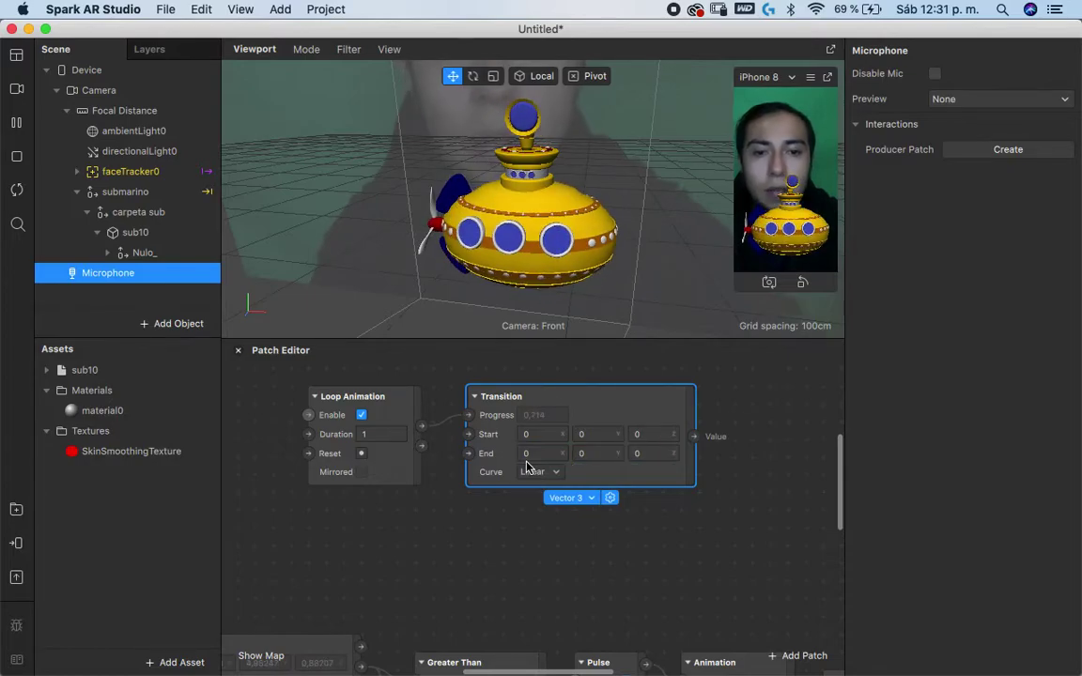
{"action": "left_click", "coordinate": [155, 197]}
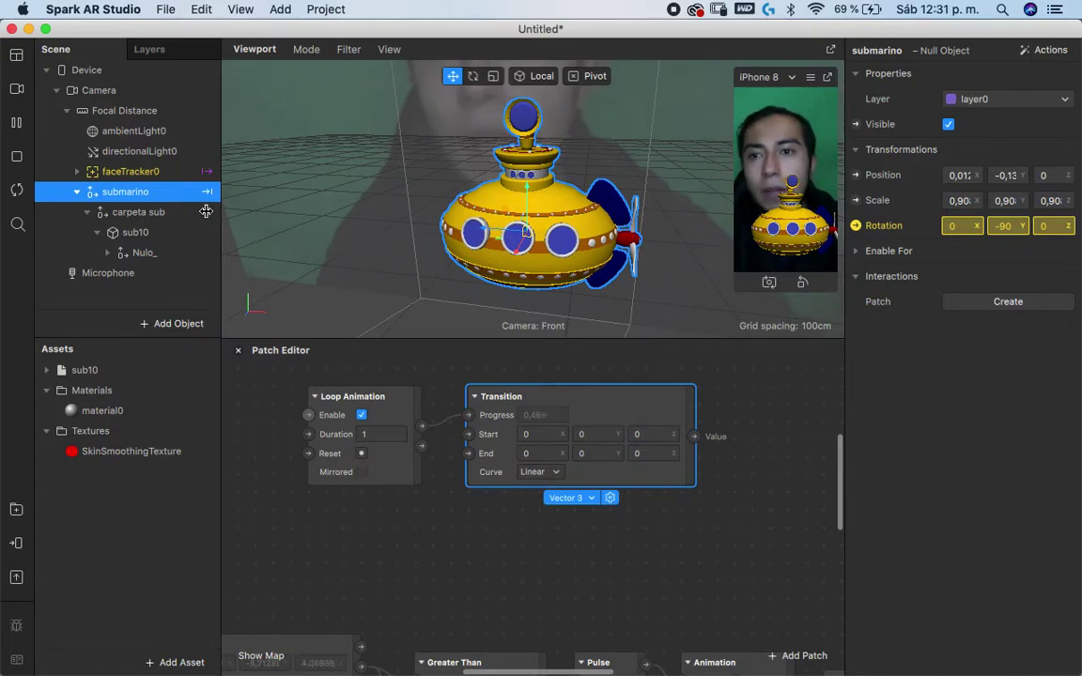
Create a carpeta sub 3D Rotation patch driven by the Transition, Z from 20 to -20
{"action": "left_click", "coordinate": [161, 216]}
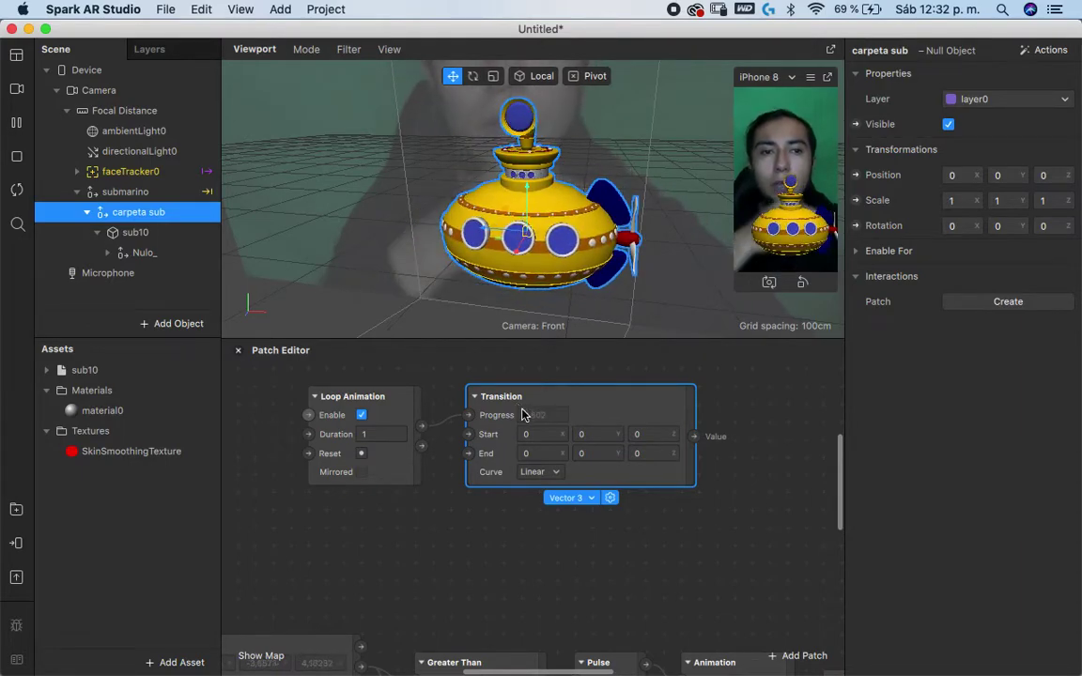
{"action": "scroll", "coordinate": [519, 395], "scroll_direction": "right", "scroll_amount": 3}
{"action": "type", "text": "20"}
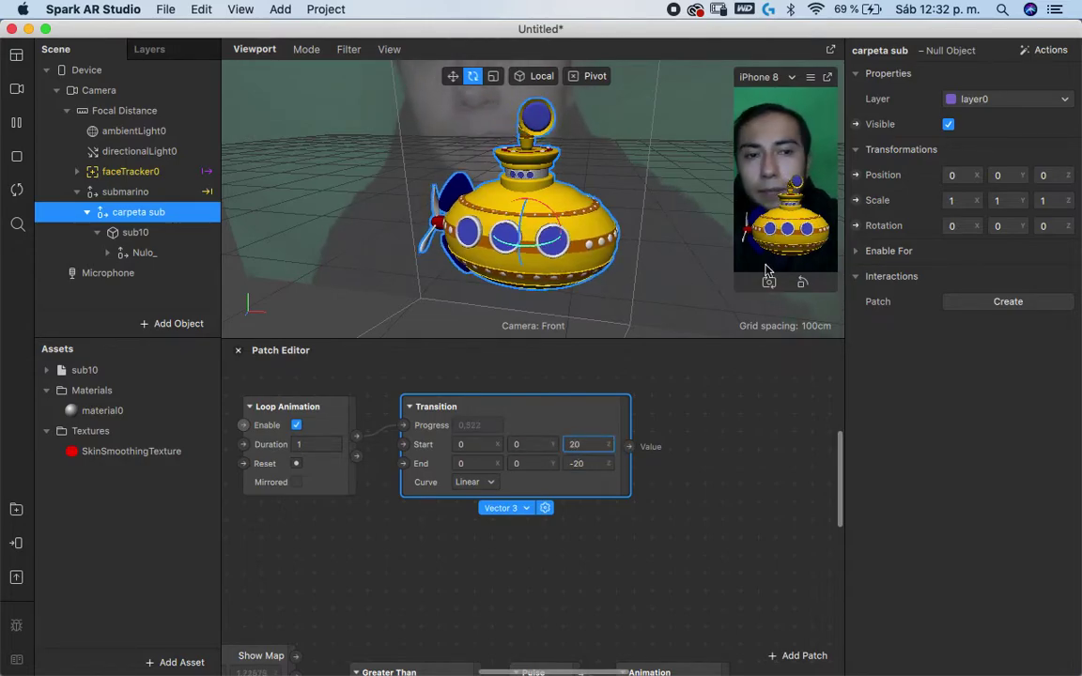
{"action": "left_click", "coordinate": [857, 231]}
{"action": "left_click_drag", "start_coordinate": [517, 533], "coordinate": [648, 455]}
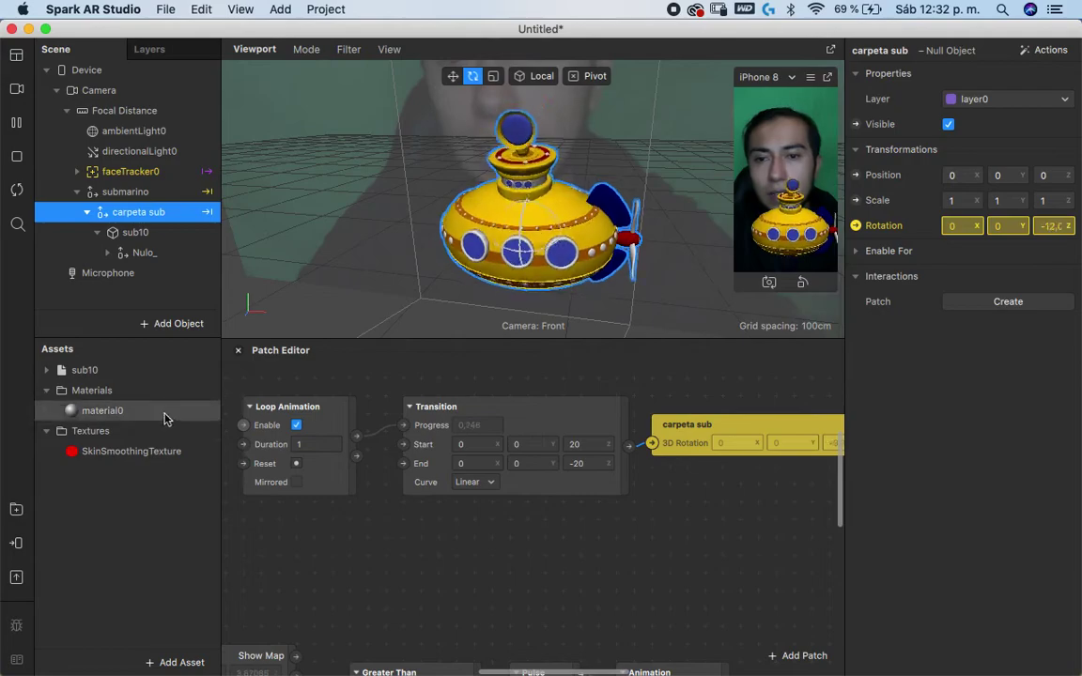
Make the loop Mirrored and set the curve to Sinusoidal In-Out
{"action": "left_click", "coordinate": [296, 482]}
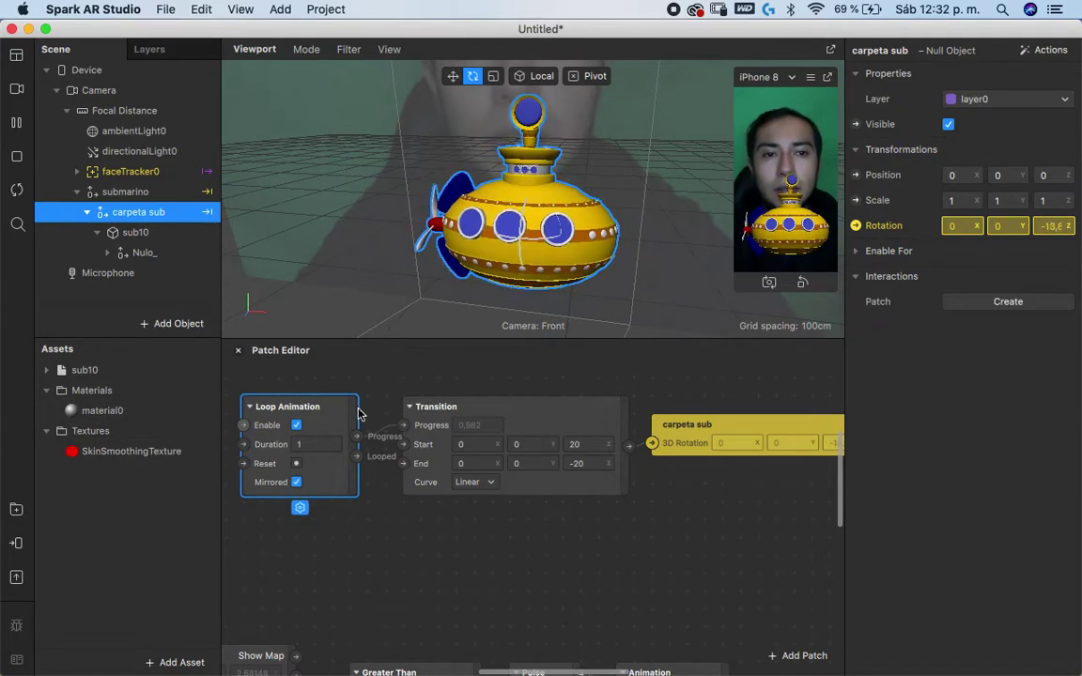
{"action": "left_click", "coordinate": [473, 482]}
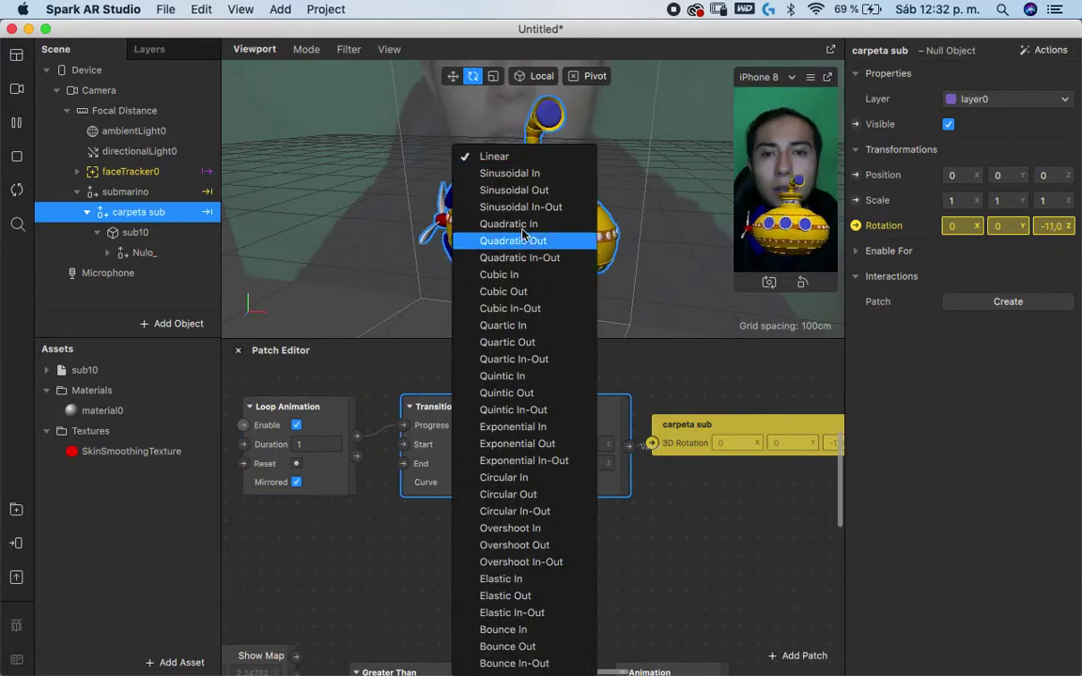
{"action": "left_click", "coordinate": [522, 207]}
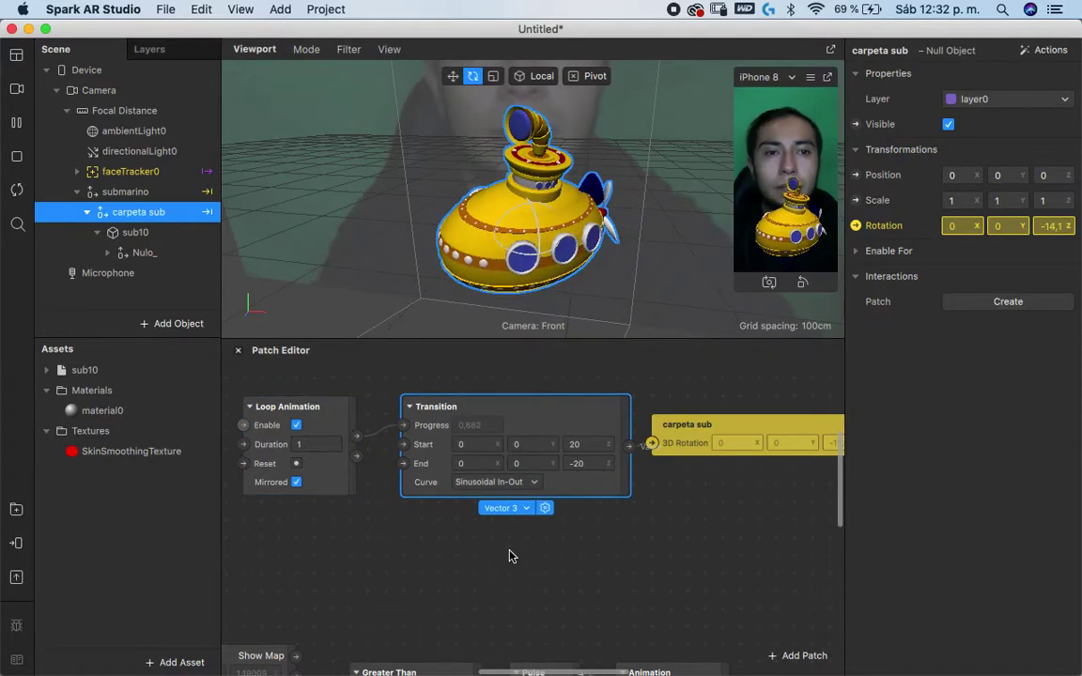
{"action": "scroll", "coordinate": [509, 545], "scroll_direction": "down", "scroll_amount": 10}
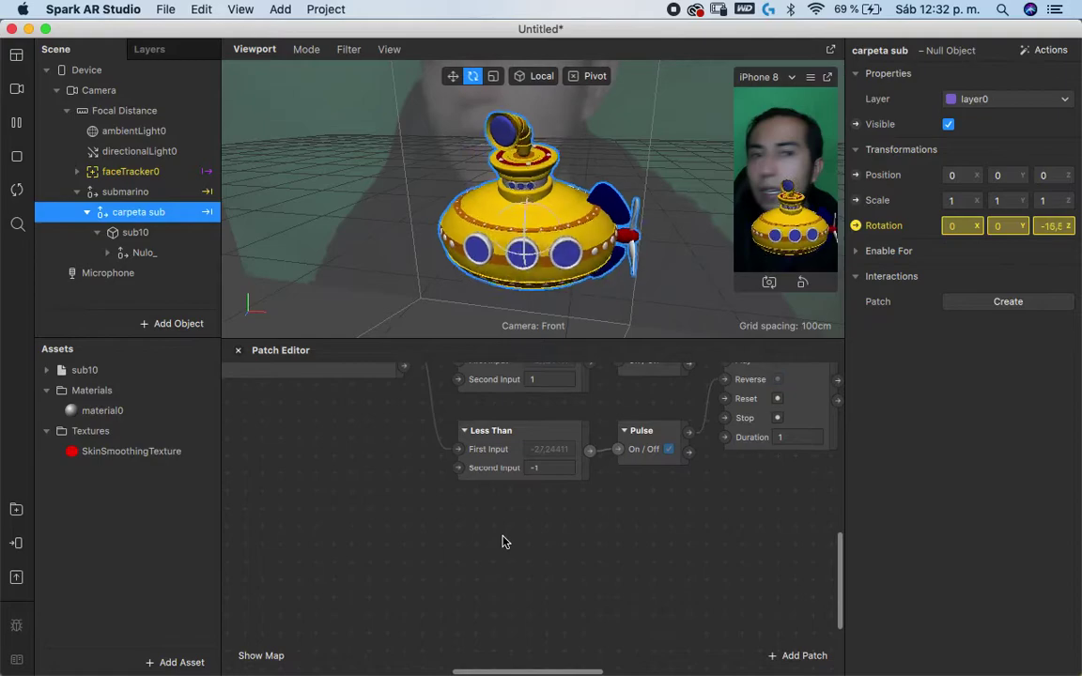
Change the Greater Than threshold to 30 and the Less Than threshold to -30
{"action": "scroll", "coordinate": [503, 542], "scroll_direction": "up", "scroll_amount": 3}
{"action": "left_click", "coordinate": [507, 458]}
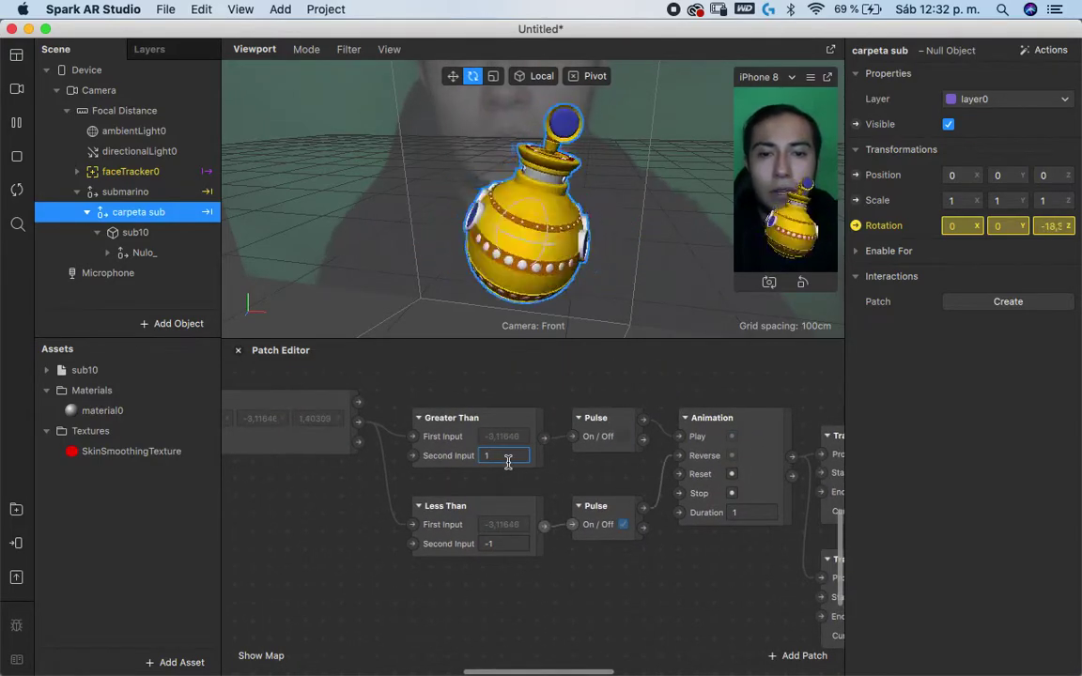
{"action": "type", "text": "0"}
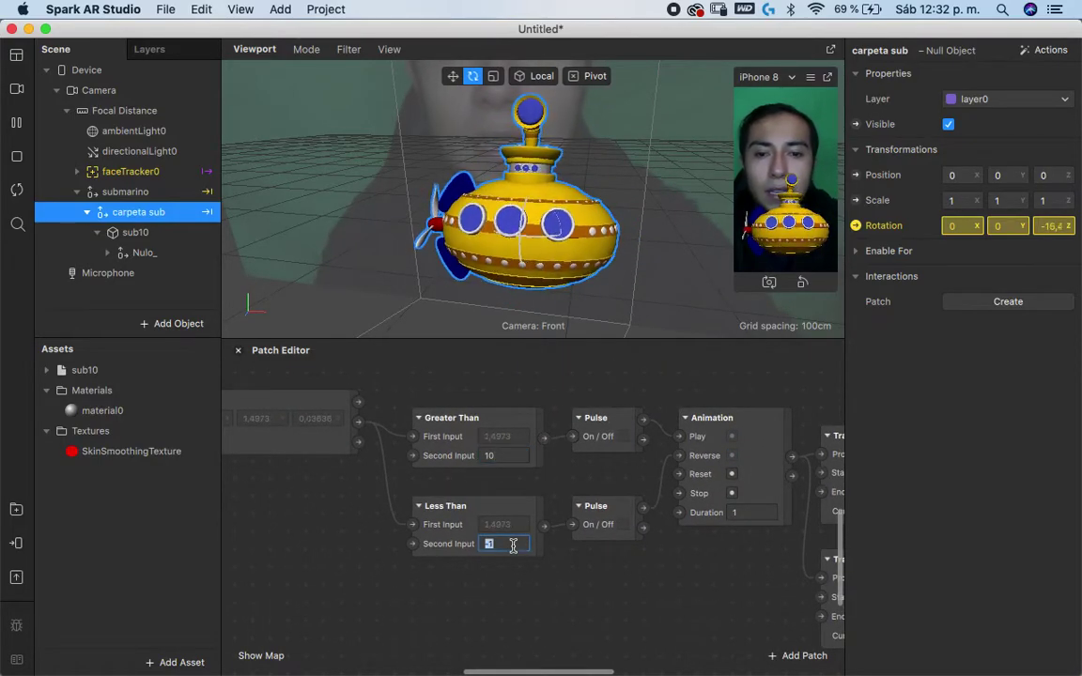
{"action": "left_click", "coordinate": [510, 549]}
{"action": "type", "text": "0"}
{"action": "type", "text": "-20"}
{"action": "key", "text": "Return"}
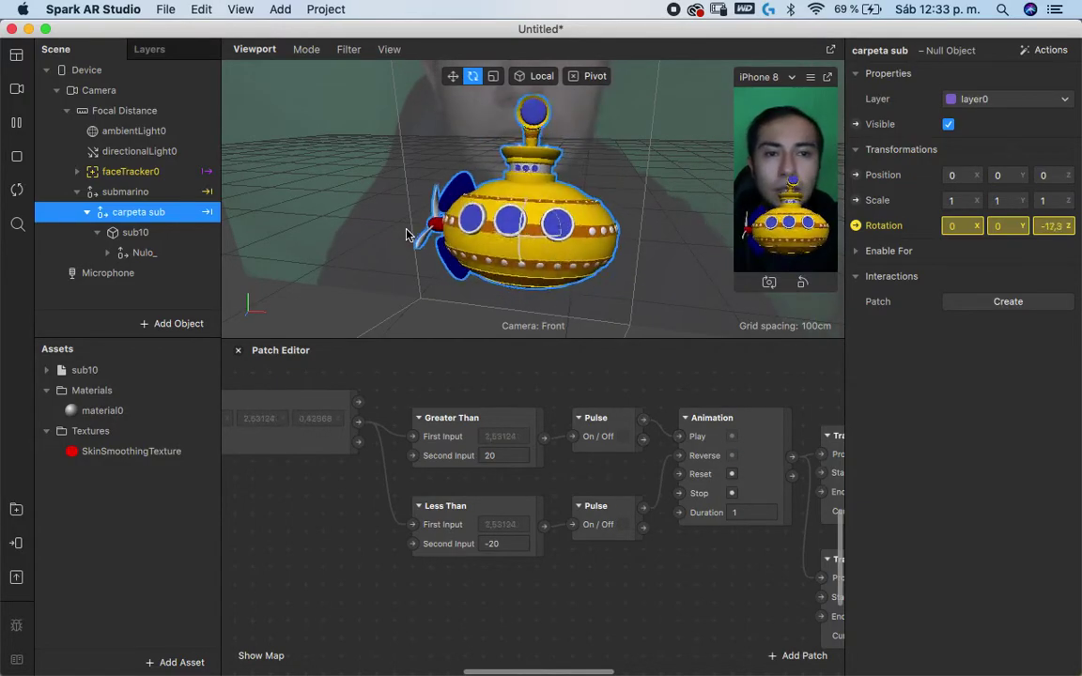
{"action": "scroll", "coordinate": [430, 490], "scroll_direction": "left", "scroll_amount": 5}
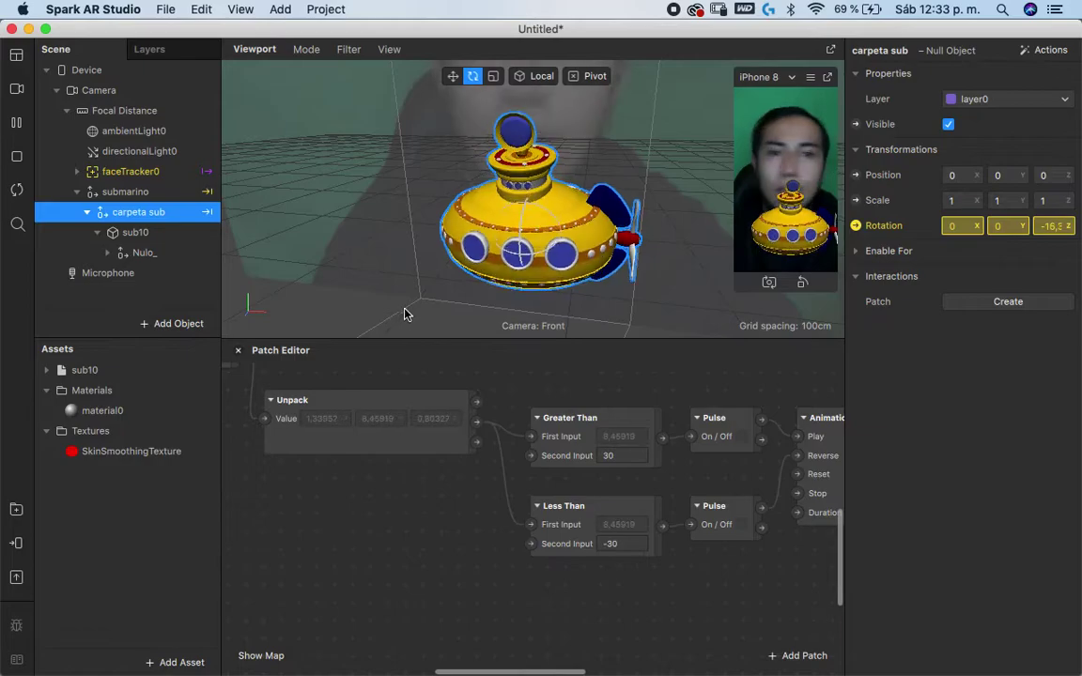
{"action": "scroll", "coordinate": [526, 394], "scroll_direction": "right", "scroll_amount": 5}
{"action": "scroll", "coordinate": [575, 442], "scroll_direction": "up", "scroll_amount": 3}
{"action": "scroll", "coordinate": [575, 460], "scroll_direction": "up", "scroll_amount": 5}
{"action": "scroll", "coordinate": [572, 465], "scroll_direction": "up", "scroll_amount": 3}
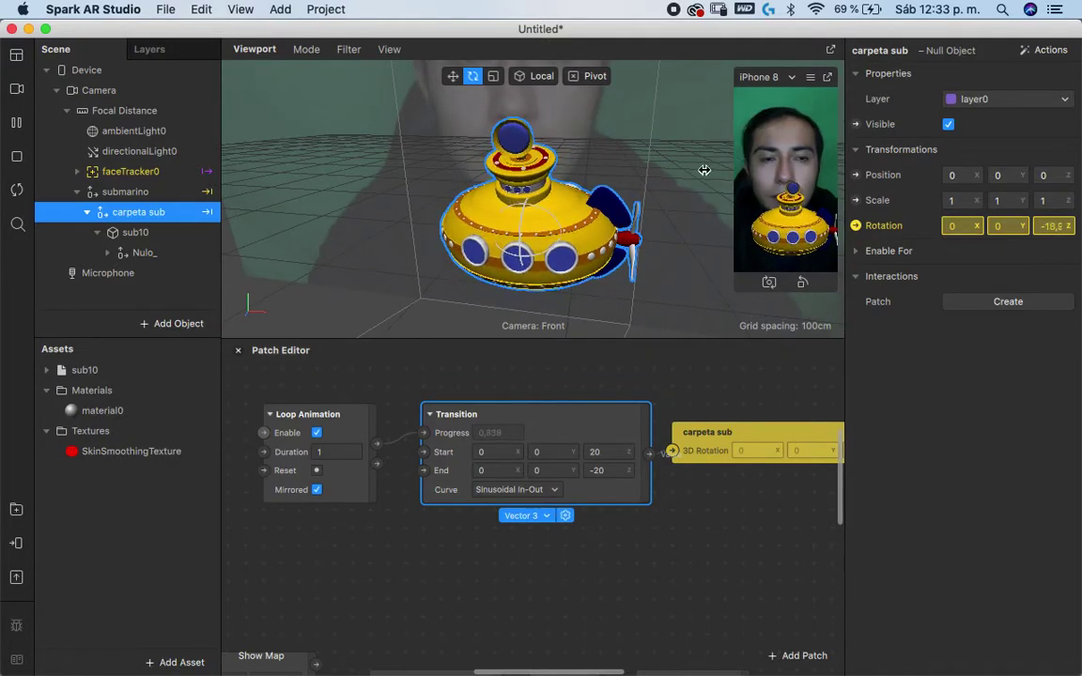
Enlarge the 3D viewport and simulator preview, shift the submarine left, and scroll the Scene panel
{"action": "left_click_drag", "start_coordinate": [701, 338], "coordinate": [701, 438]}
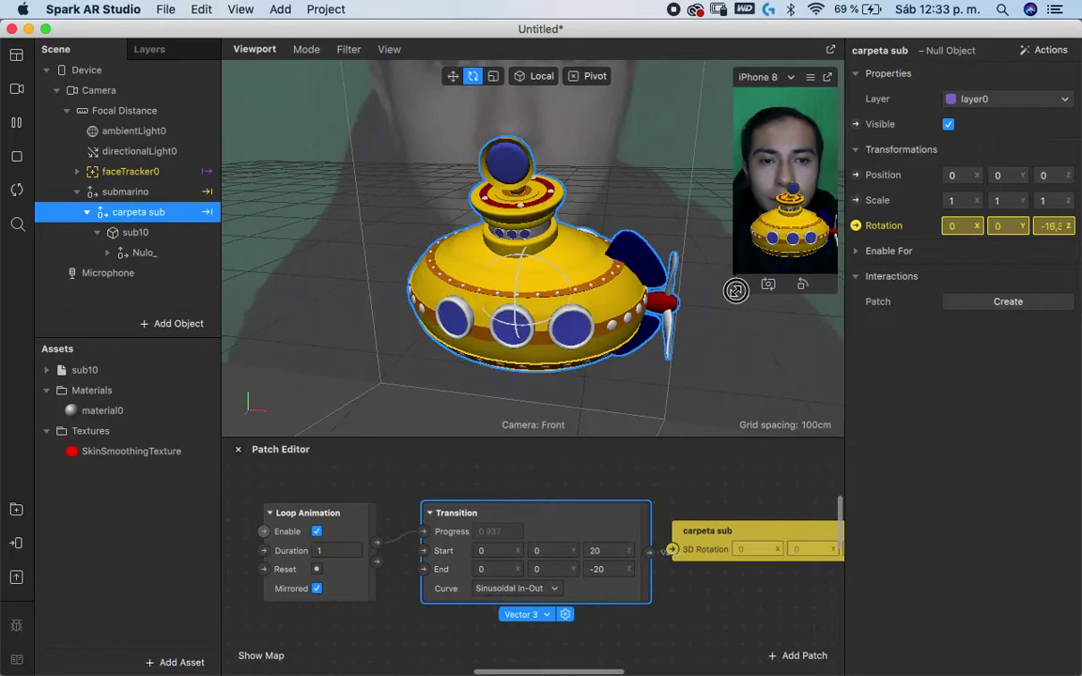
{"action": "left_click_drag", "start_coordinate": [736, 289], "coordinate": [682, 354]}
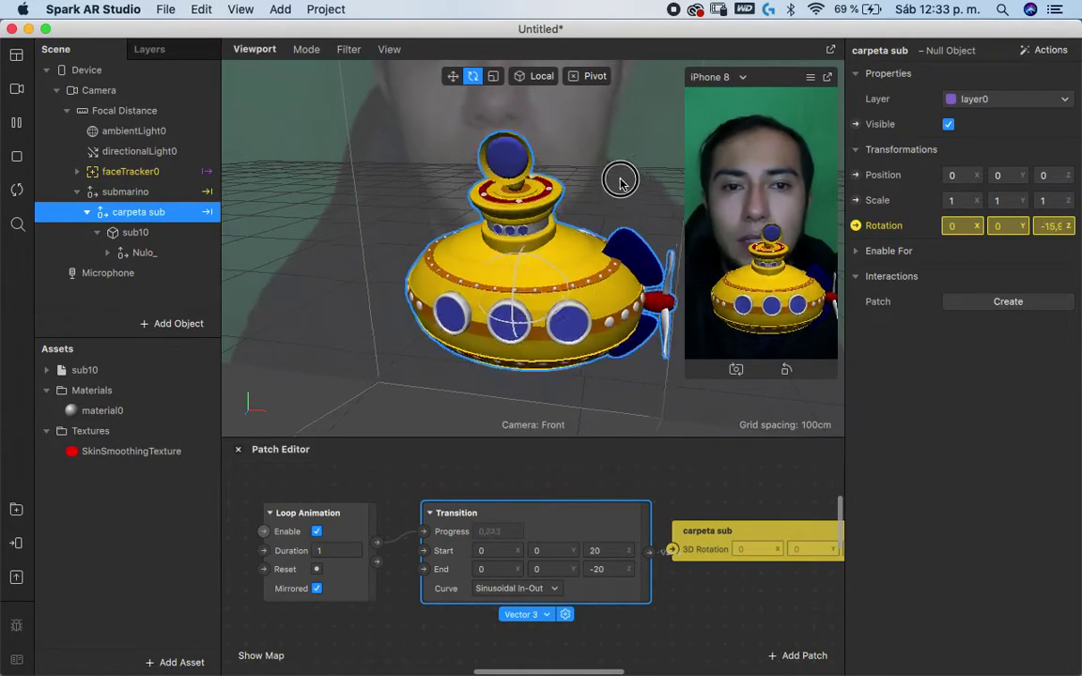
{"action": "left_click_drag", "start_coordinate": [620, 181], "coordinate": [567, 222]}
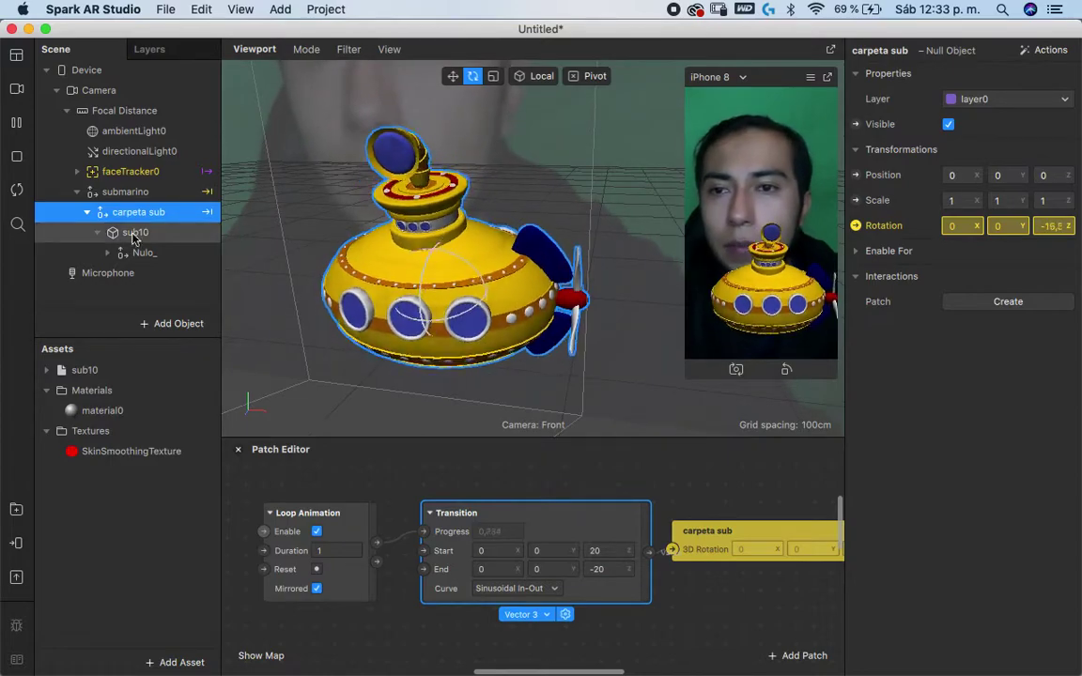
{"action": "scroll", "coordinate": [171, 296], "scroll_direction": "down", "scroll_amount": 5}
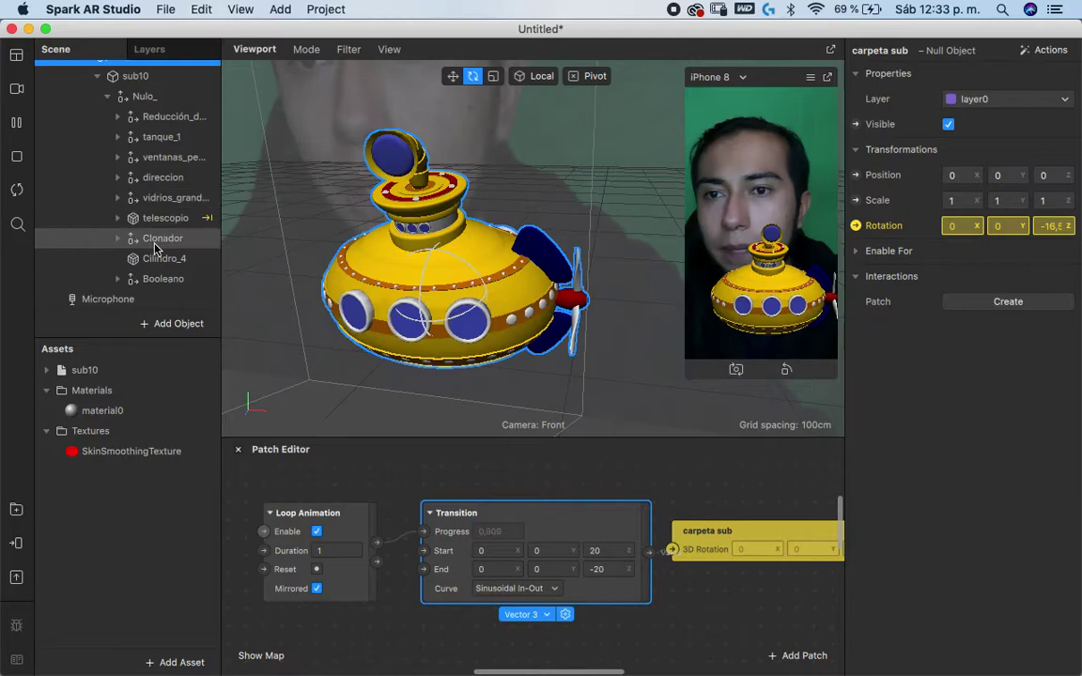
Check tanque_1, direccion and the windows object to identify the propeller part
{"action": "left_click", "coordinate": [157, 139]}
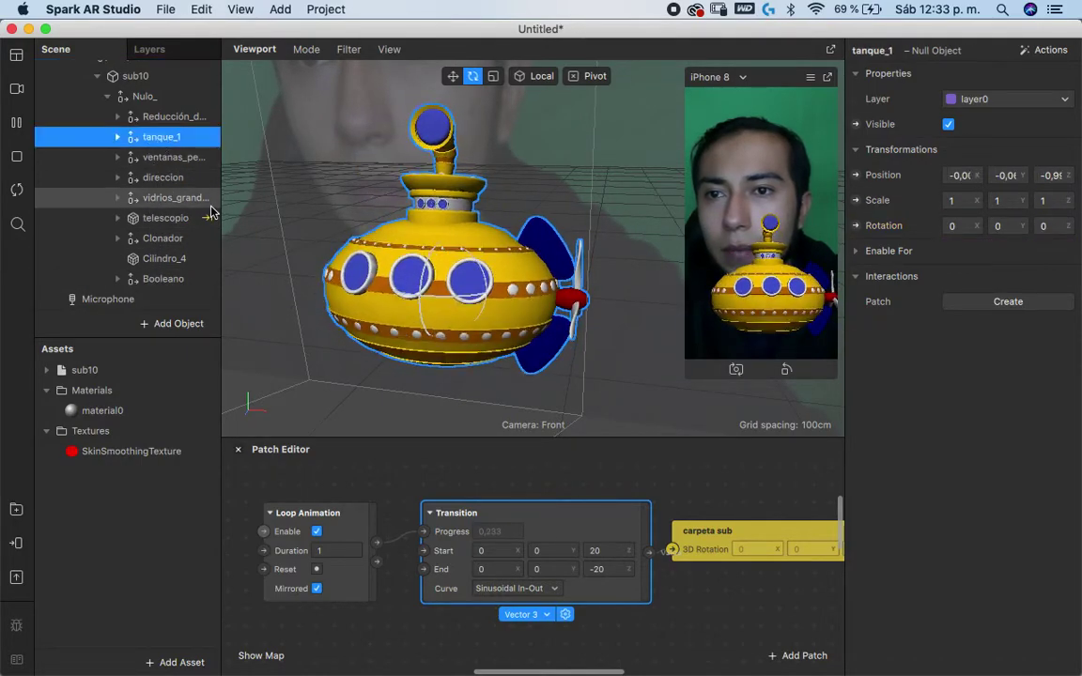
{"action": "left_click", "coordinate": [165, 178]}
{"action": "left_click", "coordinate": [161, 157]}
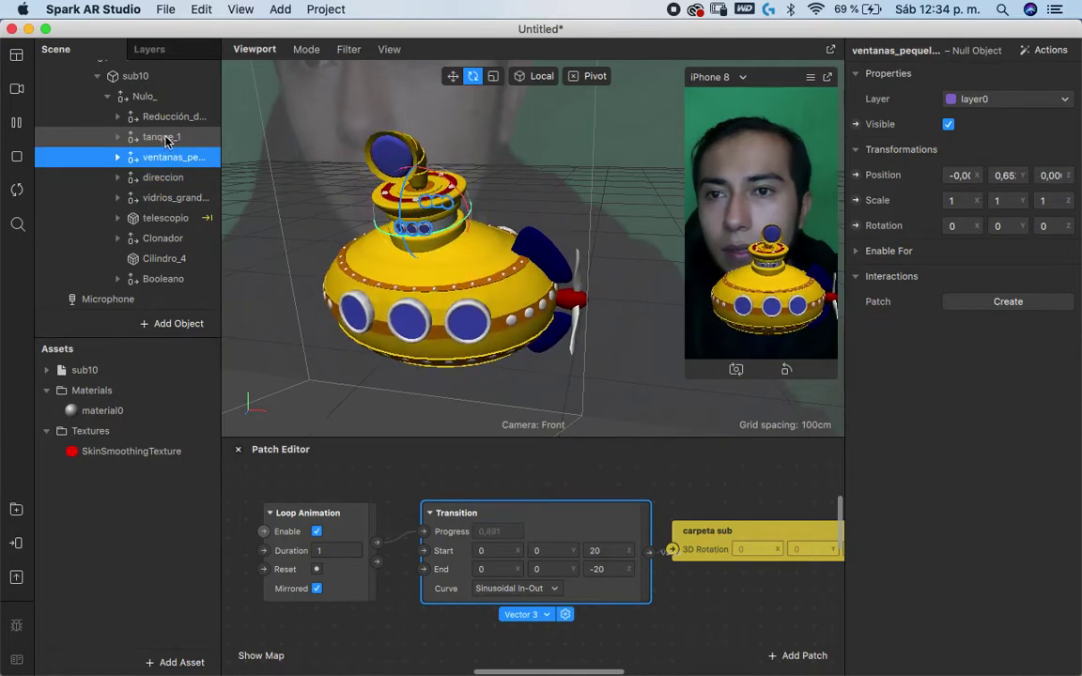
{"action": "left_click", "coordinate": [170, 139]}
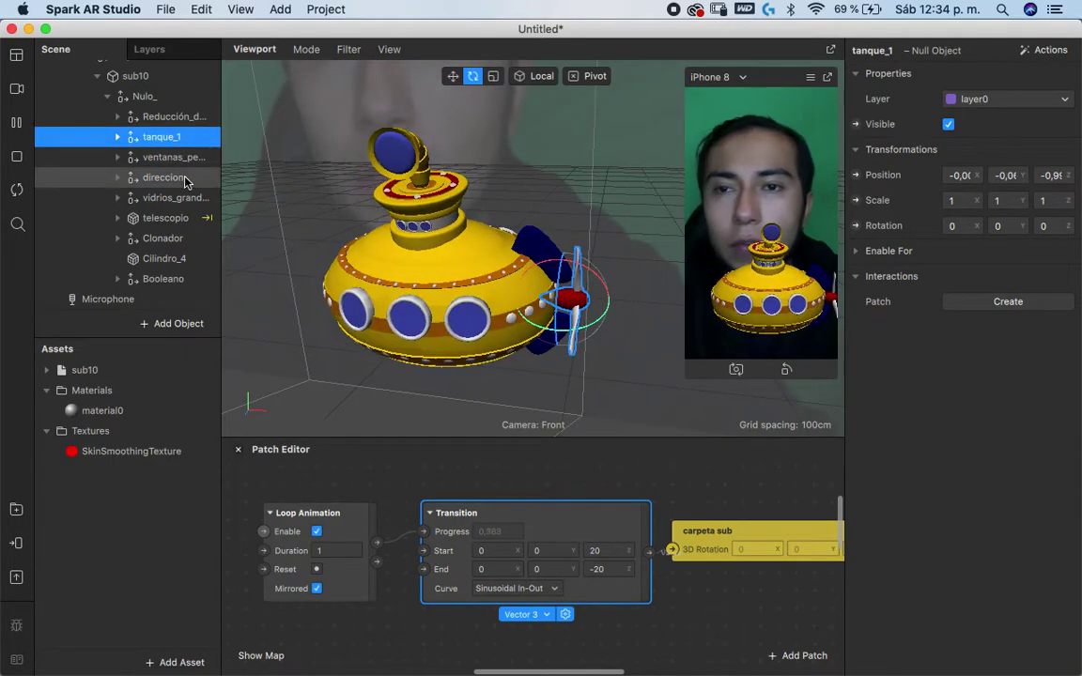
Rename tanque_1 to 'helices tubrina'
{"action": "key", "text": "Return"}
{"action": "type", "text": "elice"}
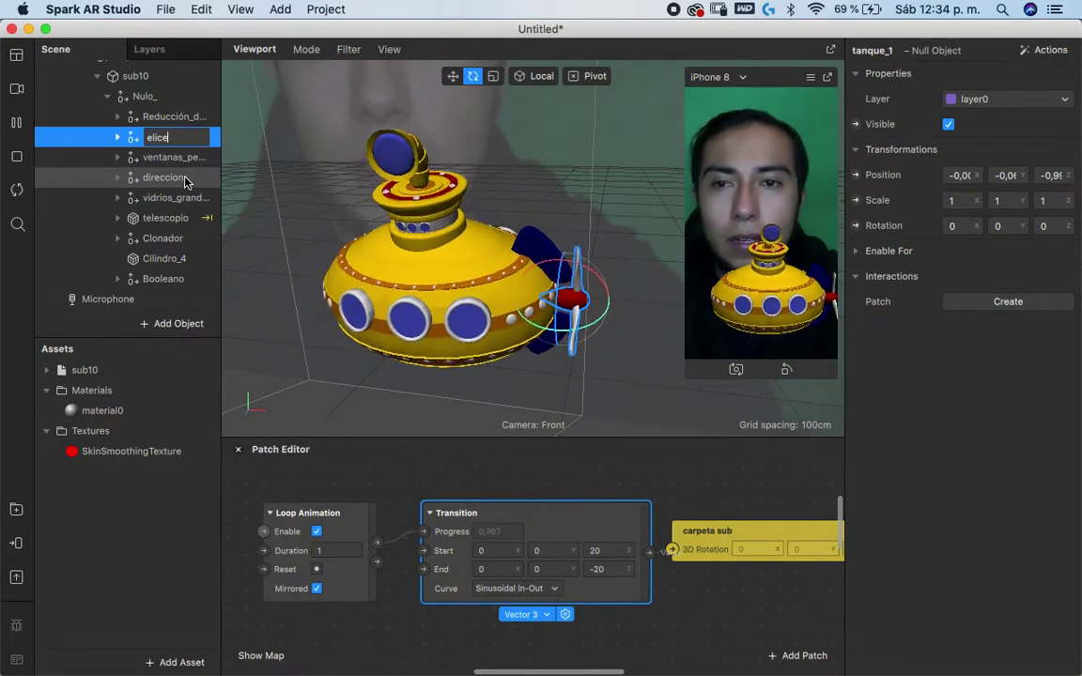
{"action": "type", "text": "s tubrina"}
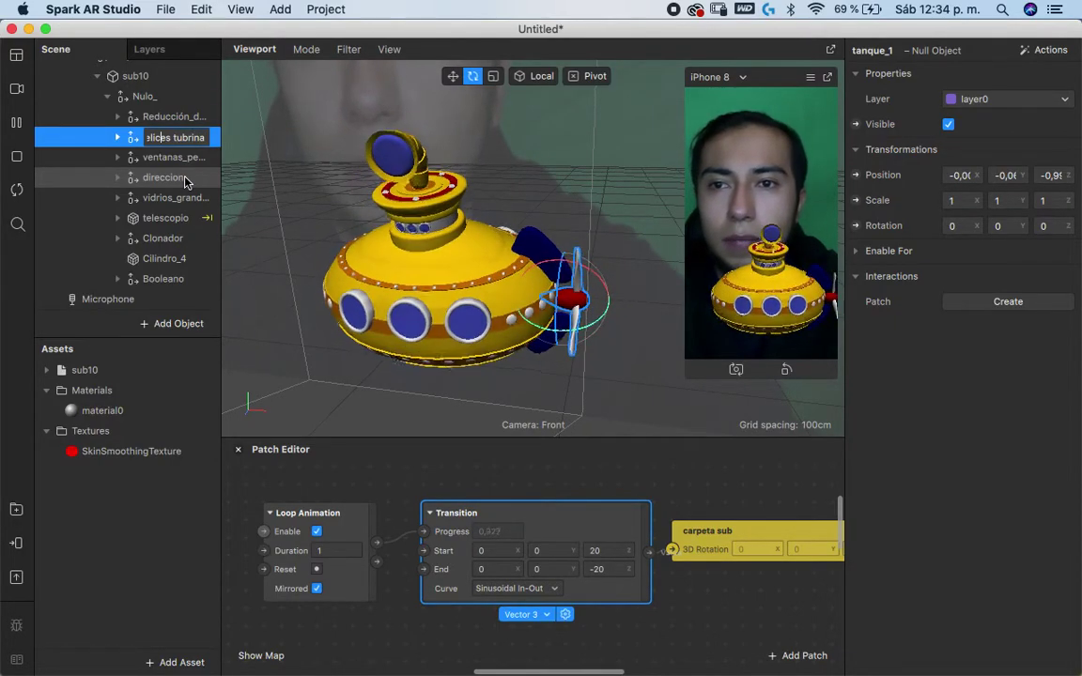
{"action": "key", "text": "Home"}
{"action": "type", "text": "h"}
{"action": "key", "text": "Return"}
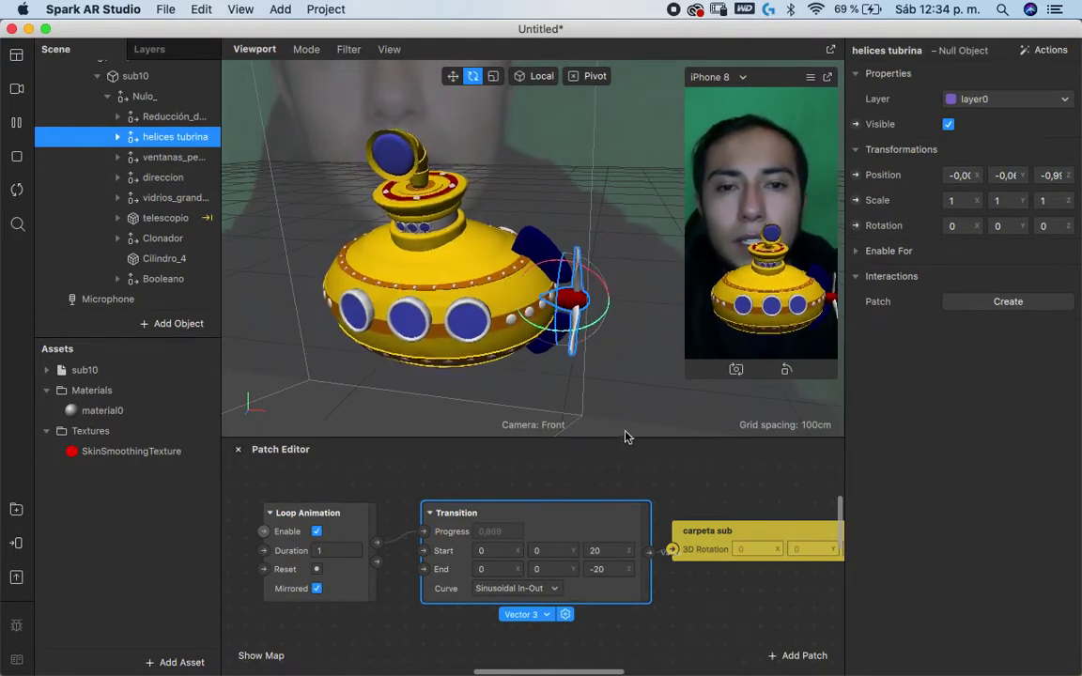
Add a new Transition patch above the existing patch chain
{"action": "scroll", "coordinate": [504, 526], "scroll_direction": "up", "scroll_amount": 3}
{"action": "right_click", "coordinate": [477, 512]}
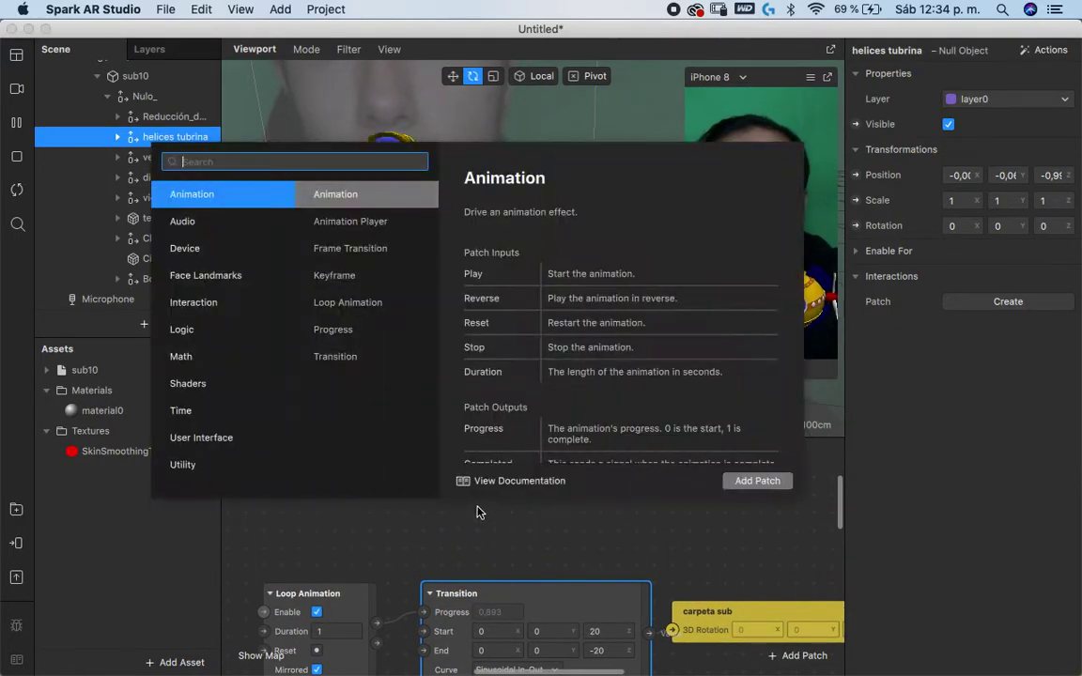
{"action": "type", "text": "tra"}
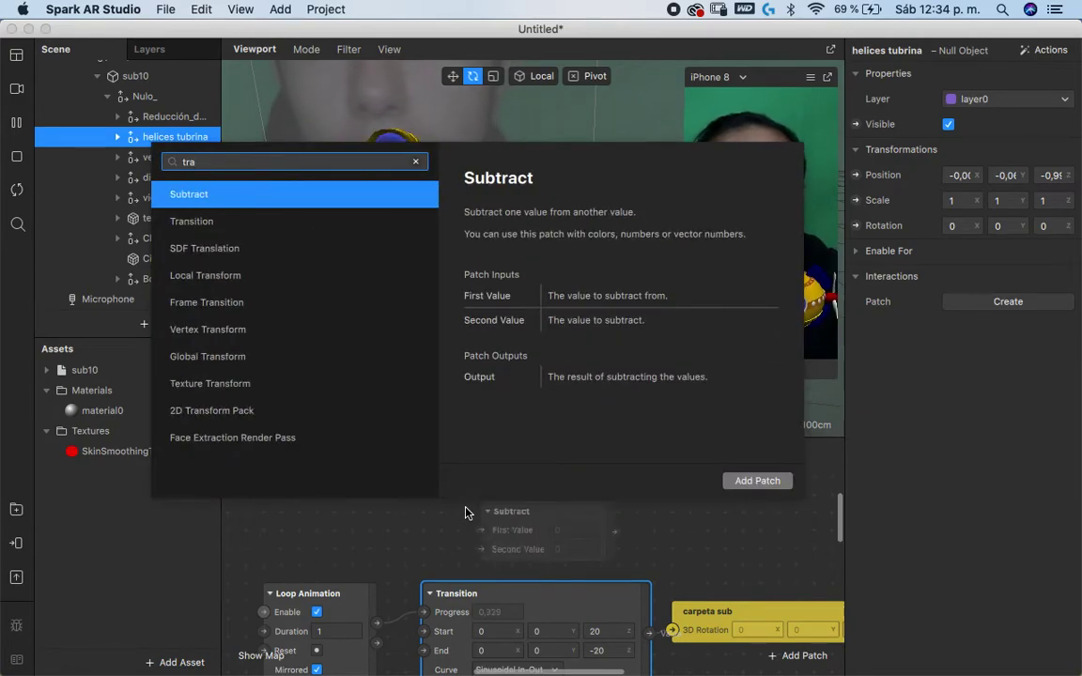
{"action": "key", "text": "Down"}
{"action": "key", "text": "Return"}
{"action": "scroll", "coordinate": [550, 566], "scroll_direction": "down", "scroll_amount": 3}
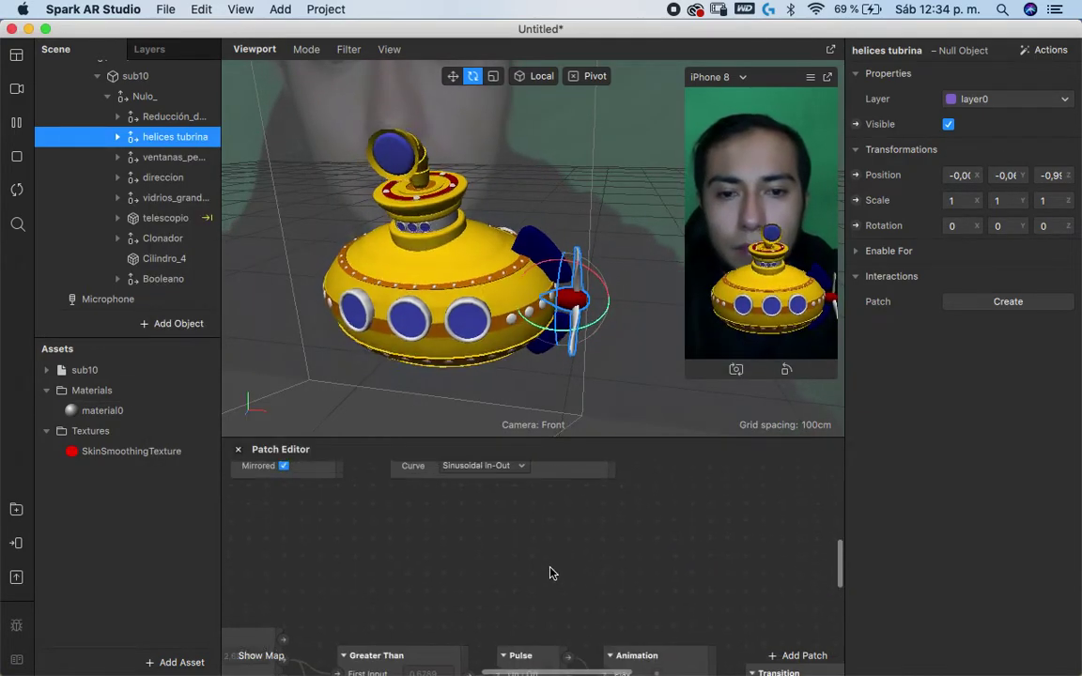
{"action": "scroll", "coordinate": [549, 565], "scroll_direction": "down", "scroll_amount": 3}
{"action": "scroll", "coordinate": [552, 564], "scroll_direction": "up", "scroll_amount": 6}
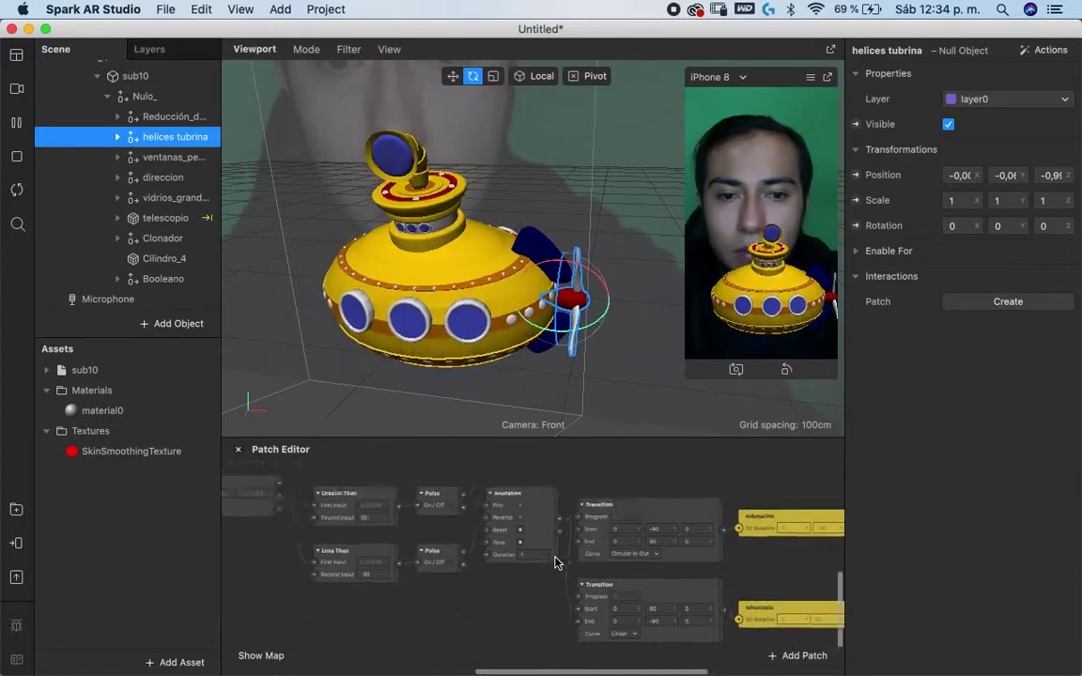
{"action": "scroll", "coordinate": [554, 564], "scroll_direction": "right", "scroll_amount": 3}
{"action": "scroll", "coordinate": [554, 564], "scroll_direction": "down", "scroll_amount": 2}
{"action": "left_click_drag", "start_coordinate": [792, 538], "coordinate": [486, 495]}
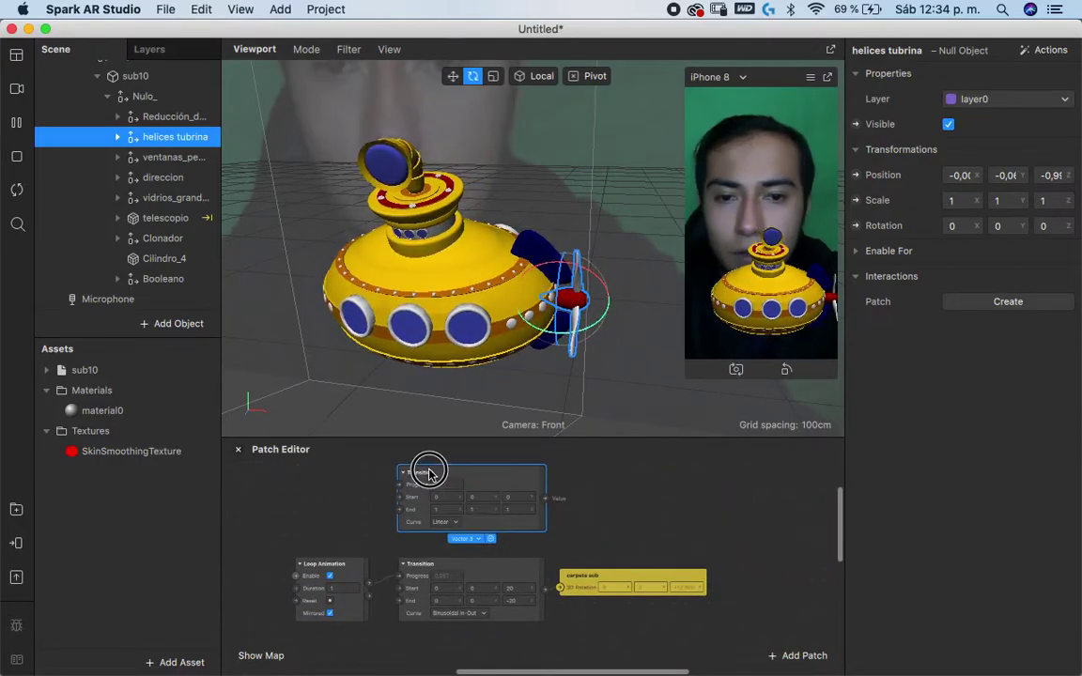
Create a helices tubrina 3D Rotation patch beside the new Transition, spinning Z to 360
{"action": "scroll", "coordinate": [483, 515], "scroll_direction": "up", "scroll_amount": 3}
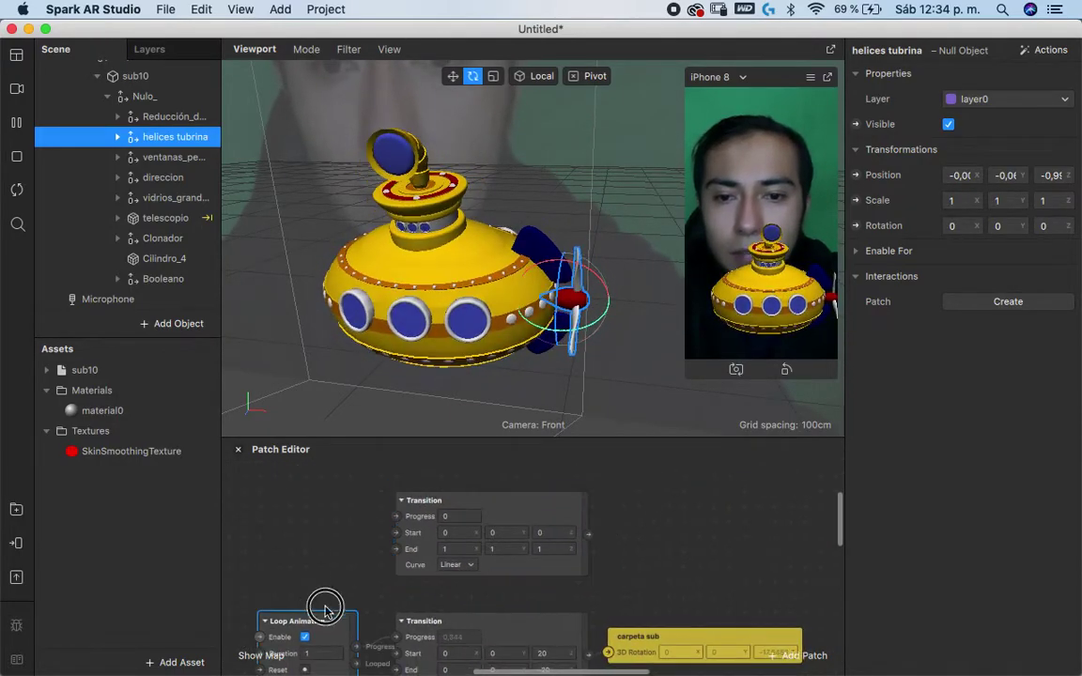
{"action": "left_click_drag", "start_coordinate": [336, 621], "coordinate": [275, 559]}
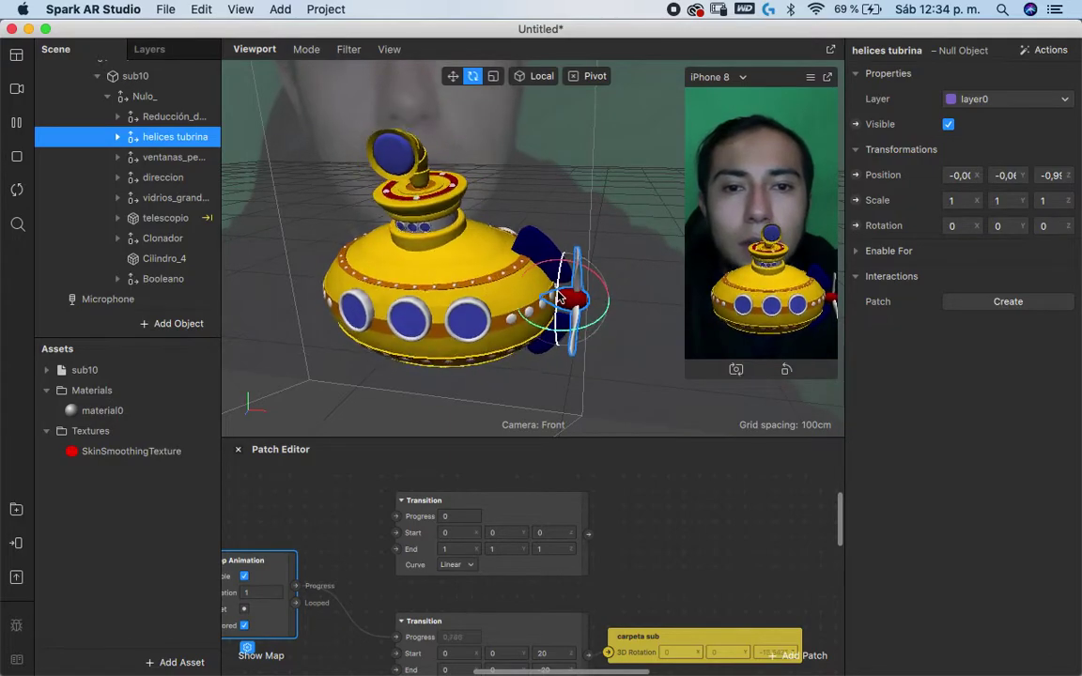
{"action": "left_click_drag", "start_coordinate": [561, 298], "coordinate": [551, 321]}
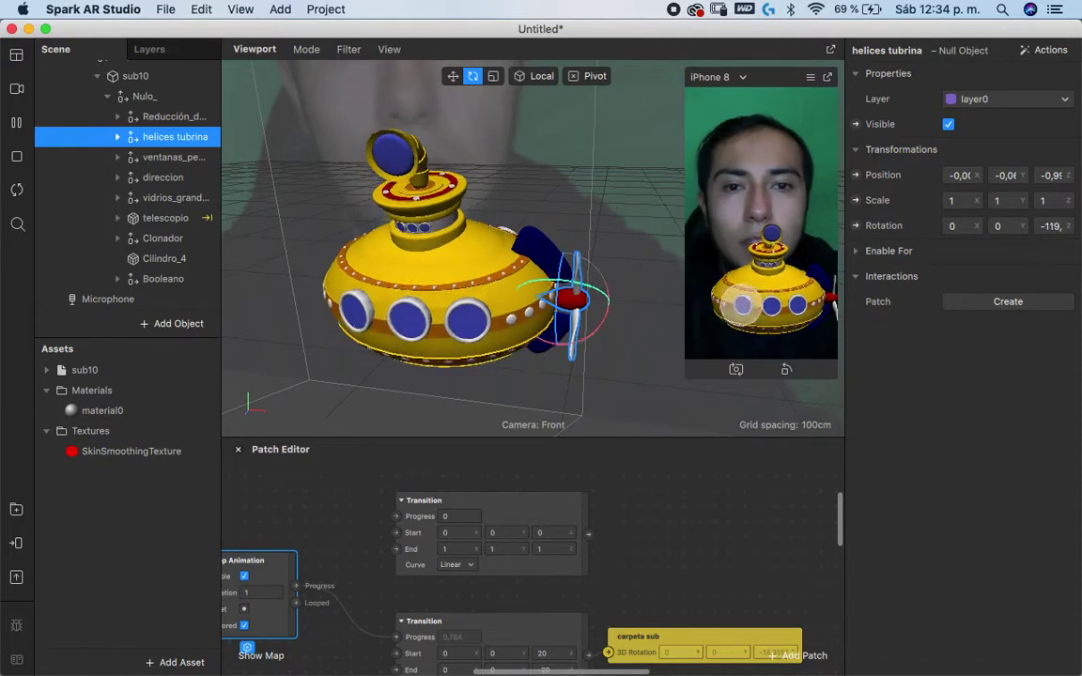
{"action": "left_click", "coordinate": [855, 226]}
{"action": "left_click_drag", "start_coordinate": [648, 580], "coordinate": [625, 556]}
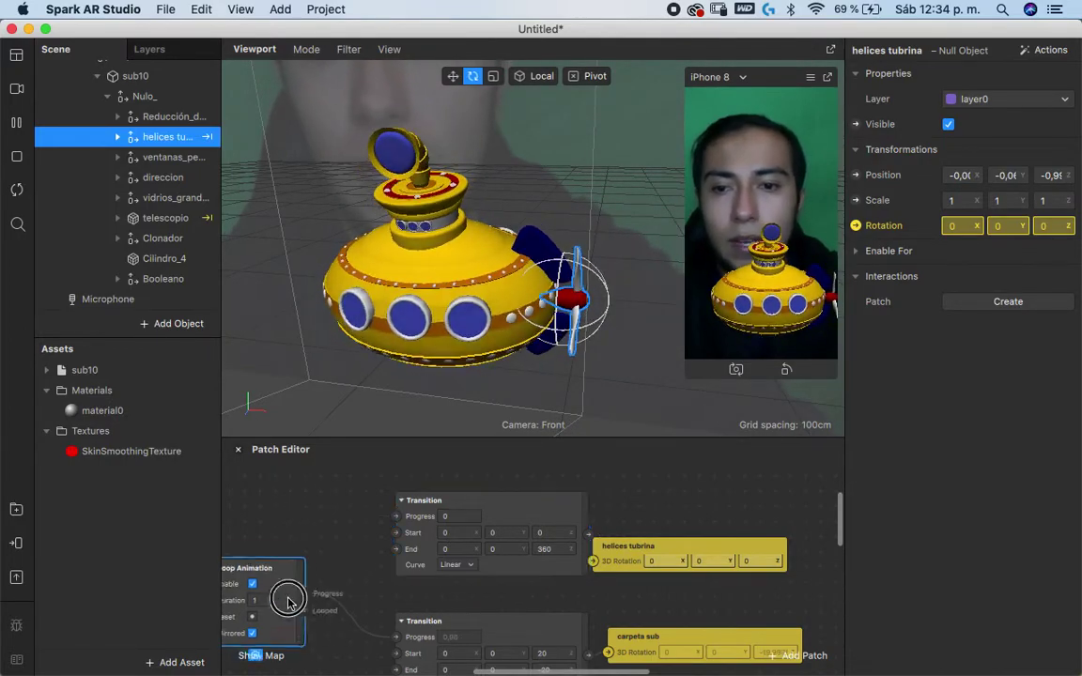
Add a Loop Animation patch and wire its Progress into the propeller Transition
{"action": "right_click", "coordinate": [287, 542]}
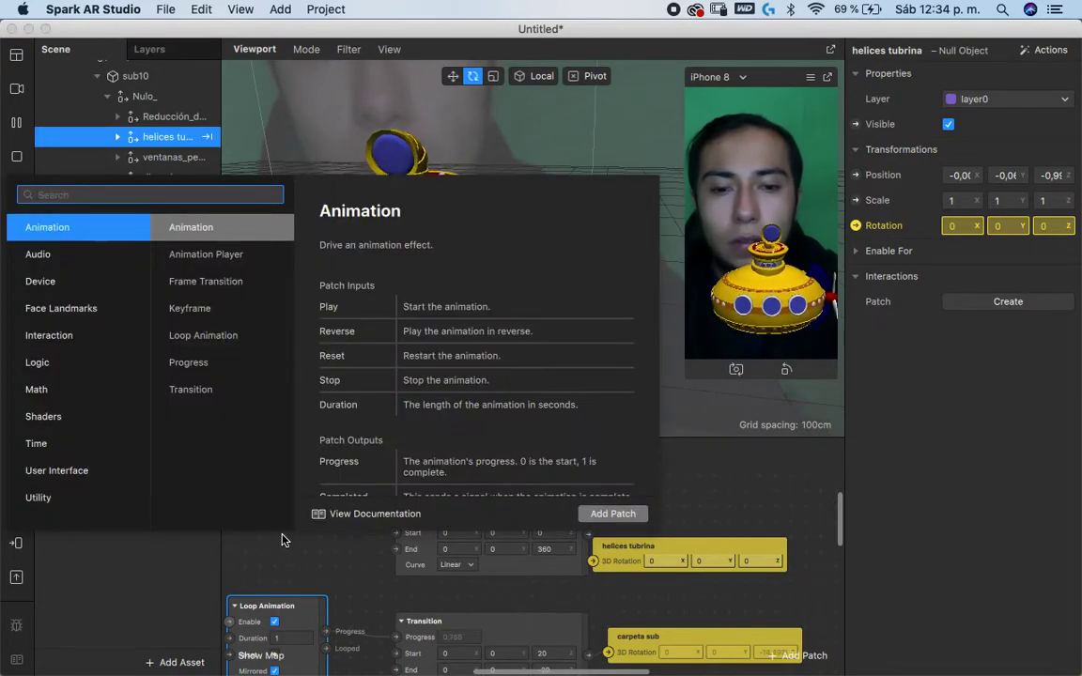
{"action": "type", "text": "loo"}
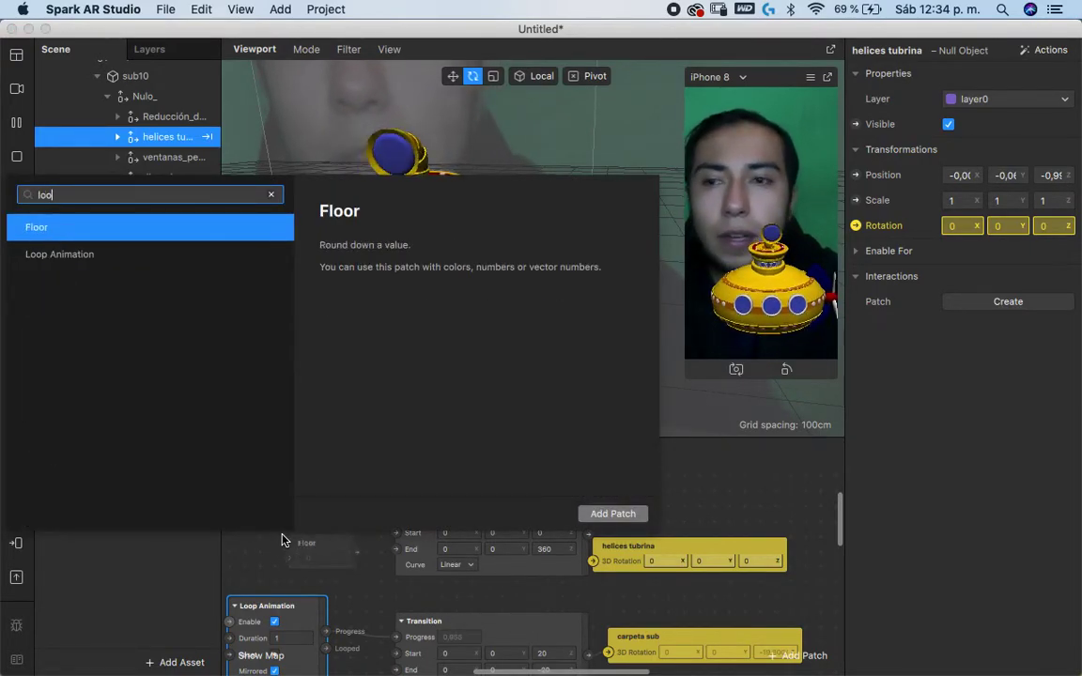
{"action": "key", "text": "Down"}
{"action": "key", "text": "Return"}
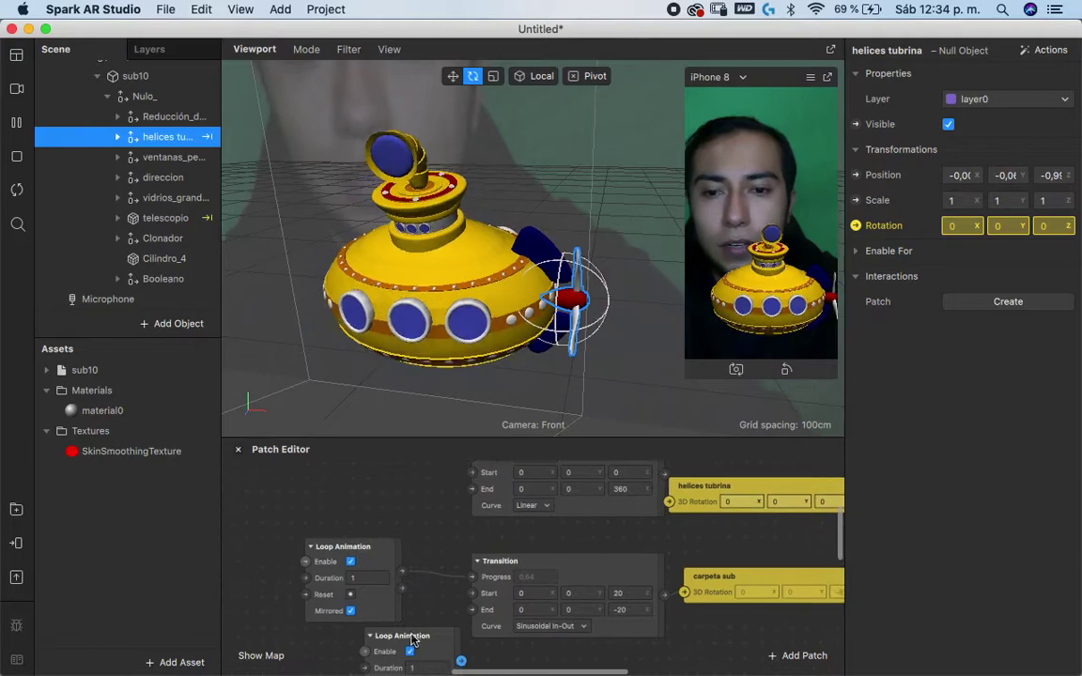
{"action": "left_click", "coordinate": [374, 527]}
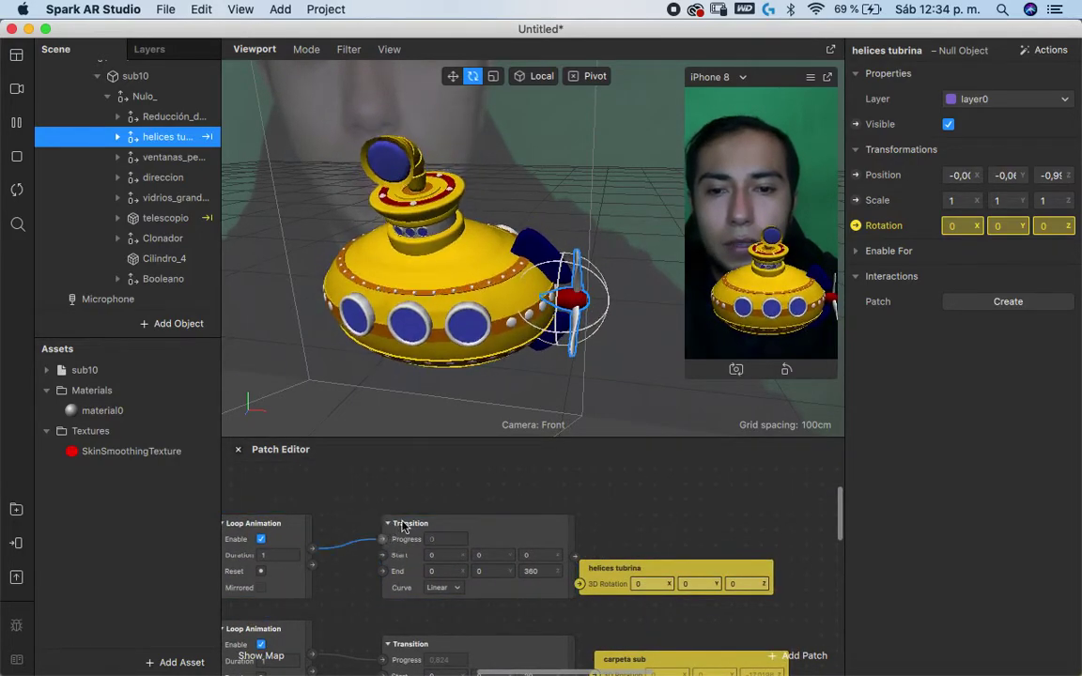
{"action": "scroll", "coordinate": [483, 585], "scroll_direction": "left", "scroll_amount": 3}
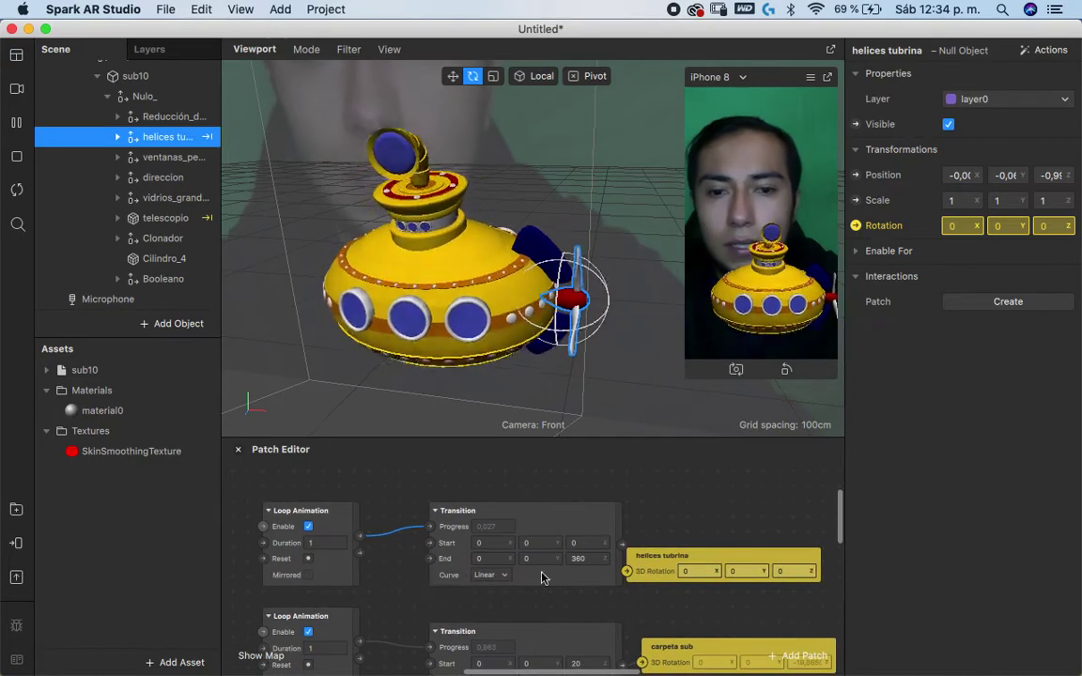
{"action": "left_click_drag", "start_coordinate": [664, 564], "coordinate": [673, 538]}
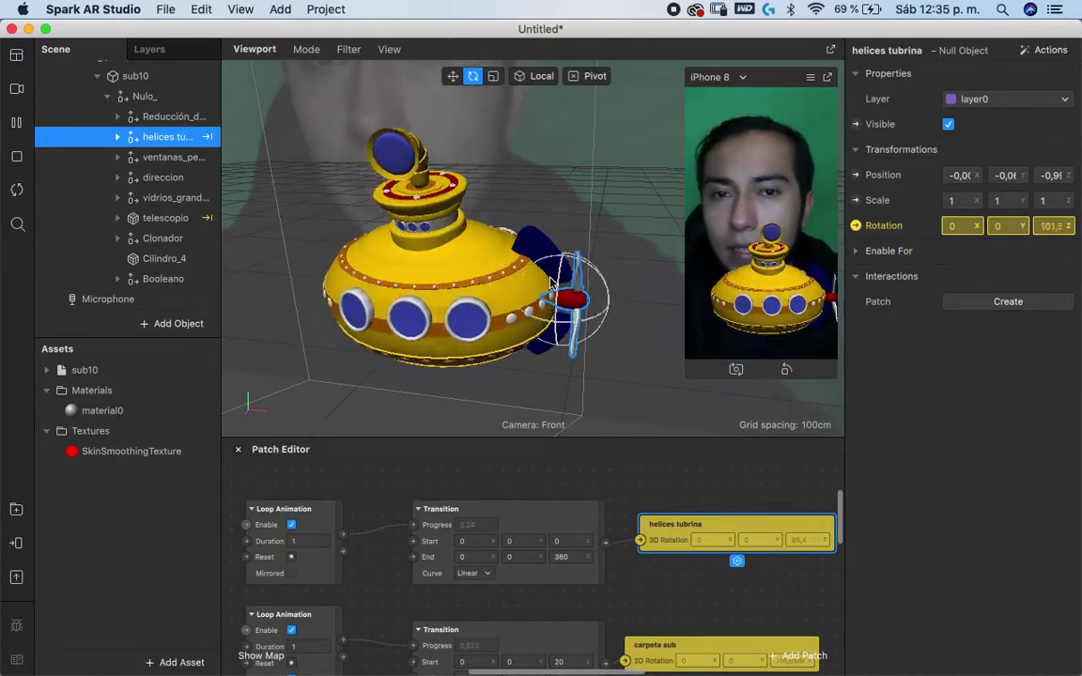
Zoom in on the stern and select the blue fin beside the propeller
{"action": "scroll", "coordinate": [552, 282], "scroll_direction": "up", "scroll_amount": 3}
{"action": "scroll", "coordinate": [553, 277], "scroll_direction": "up", "scroll_amount": 3}
{"action": "scroll", "coordinate": [553, 246], "scroll_direction": "up", "scroll_amount": 3}
{"action": "scroll", "coordinate": [556, 267], "scroll_direction": "up", "scroll_amount": 2}
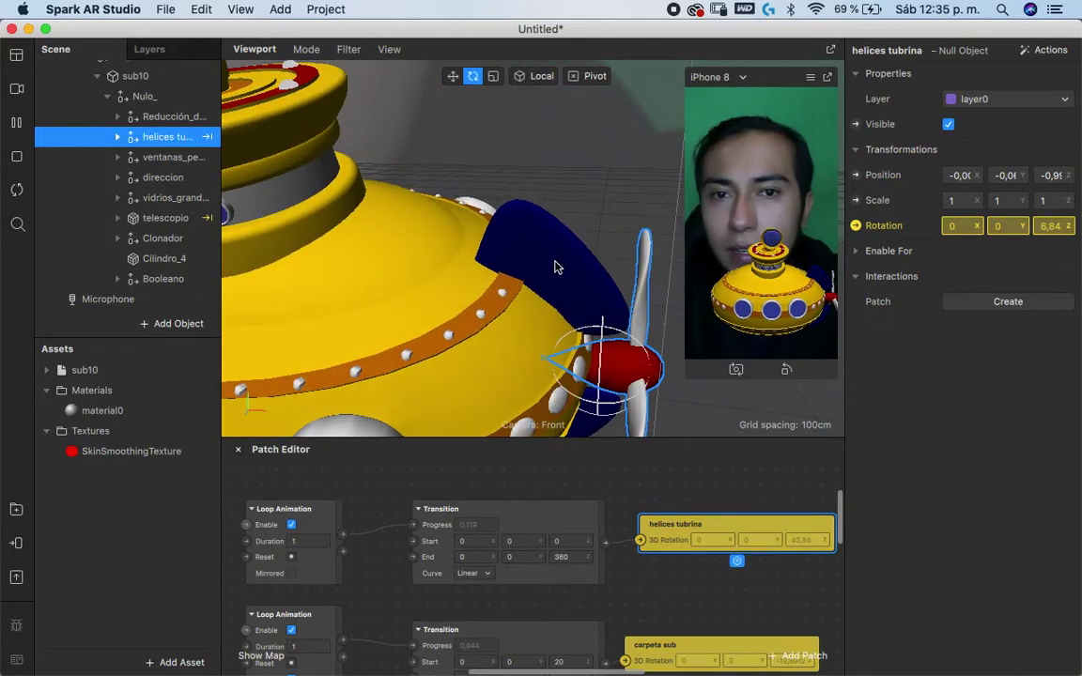
{"action": "left_click", "coordinate": [554, 268]}
{"action": "scroll", "coordinate": [554, 267], "scroll_direction": "down", "scroll_amount": 2}
{"action": "scroll", "coordinate": [550, 267], "scroll_direction": "down", "scroll_amount": 2}
{"action": "scroll", "coordinate": [544, 268], "scroll_direction": "down", "scroll_amount": 2}
{"action": "scroll", "coordinate": [542, 268], "scroll_direction": "down", "scroll_amount": 1}
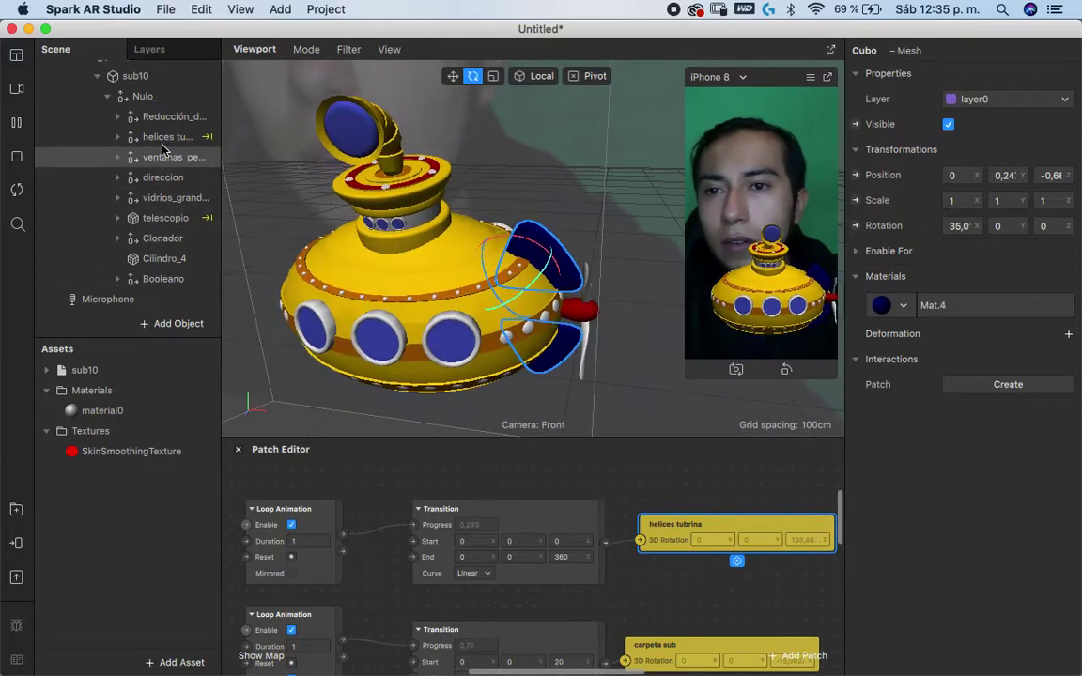
Select the direccion object holding the rudder fins in the Scene panel
{"action": "left_click", "coordinate": [160, 177]}
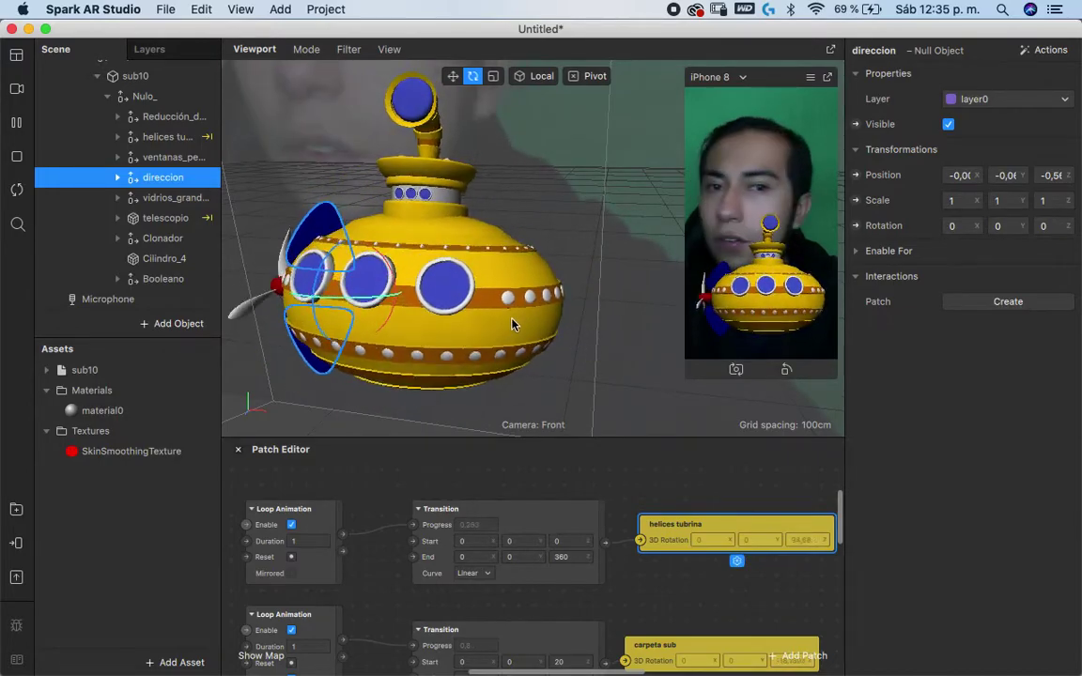
{"action": "scroll", "coordinate": [540, 490], "scroll_direction": "up", "scroll_amount": 3}
{"action": "scroll", "coordinate": [531, 488], "scroll_direction": "down", "scroll_amount": 3}
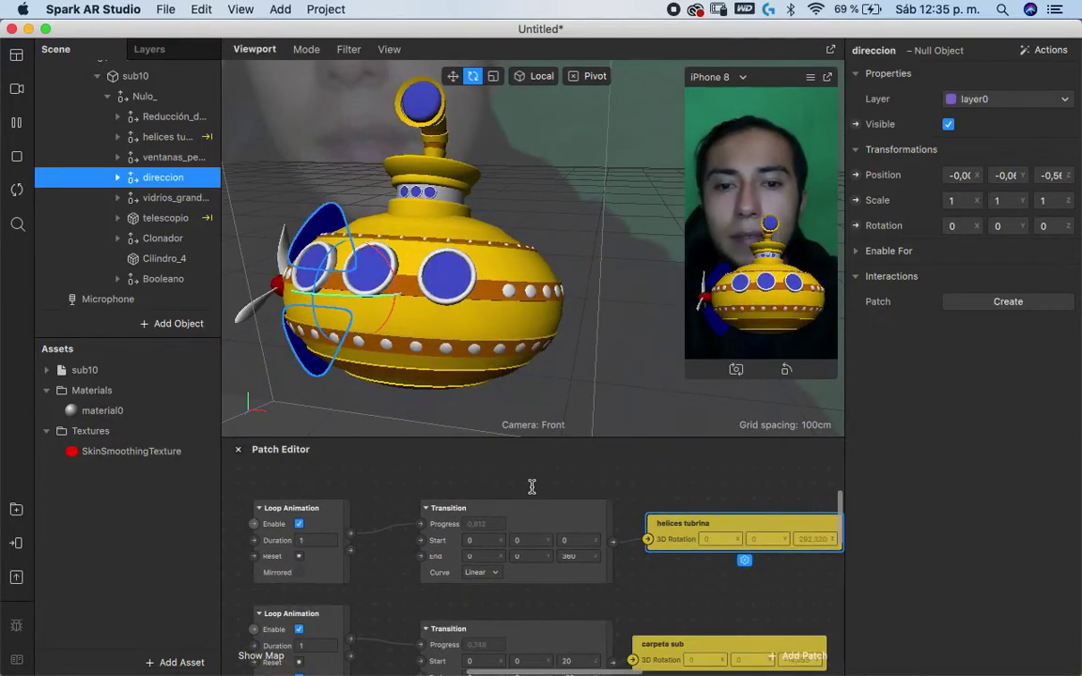
{"action": "scroll", "coordinate": [531, 483], "scroll_direction": "down", "scroll_amount": 10}
{"action": "scroll", "coordinate": [601, 517], "scroll_direction": "right", "scroll_amount": 5}
{"action": "scroll", "coordinate": [657, 545], "scroll_direction": "up", "scroll_amount": 3}
{"action": "scroll", "coordinate": [657, 545], "scroll_direction": "right", "scroll_amount": 3}
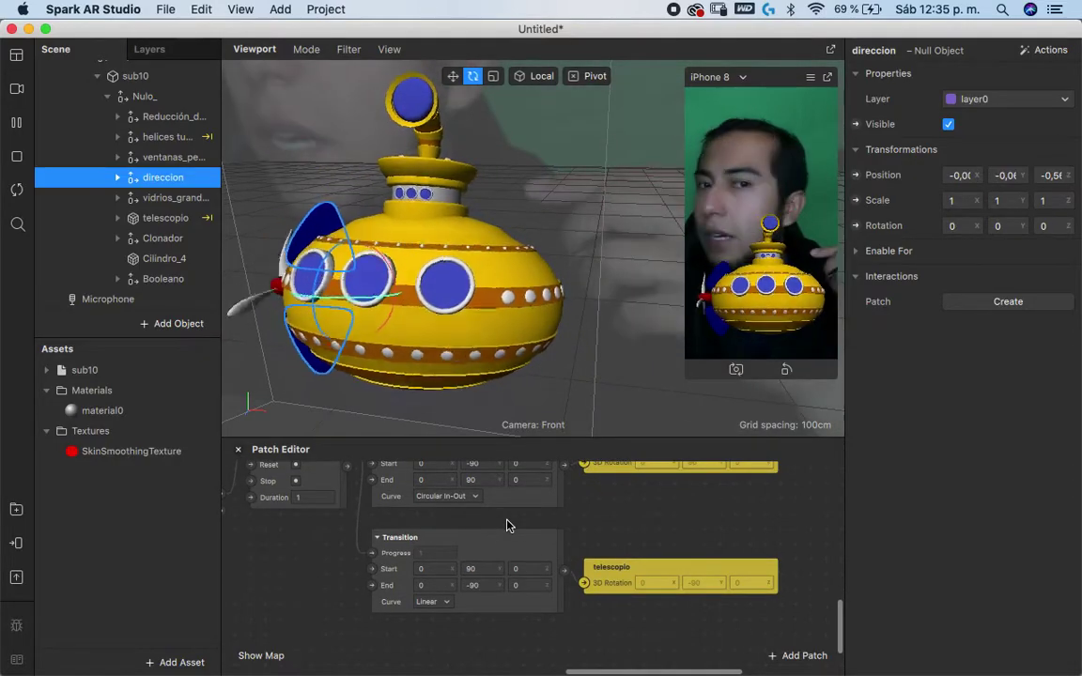
{"action": "scroll", "coordinate": [441, 573], "scroll_direction": "down", "scroll_amount": 2}
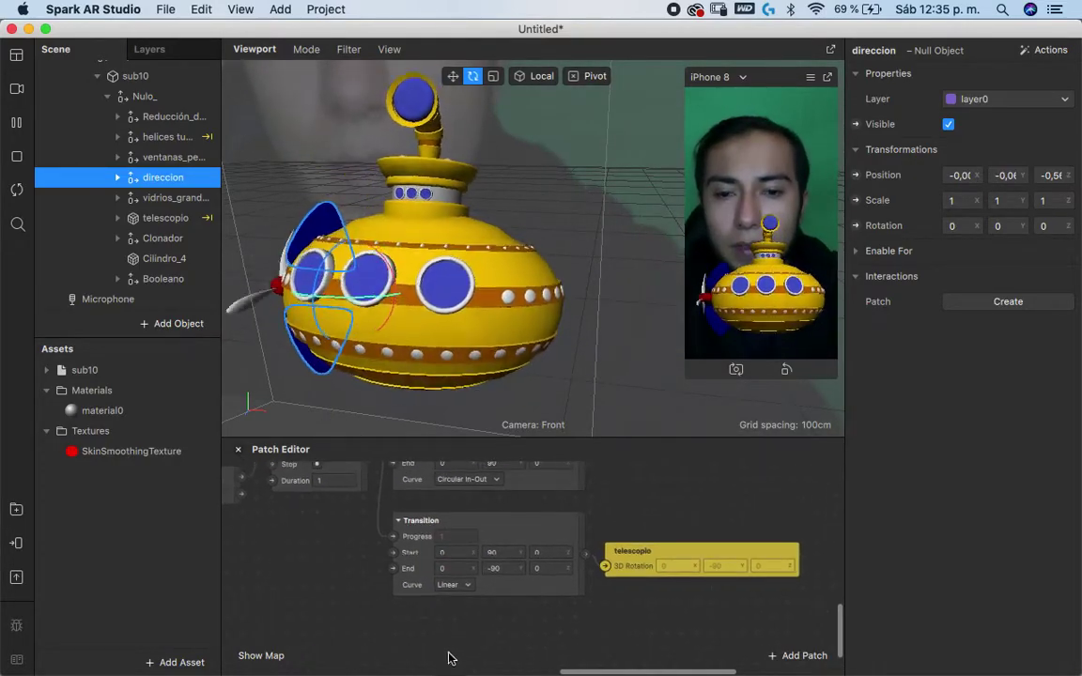
Add a Transition patch fed by Animation progress, with Start 0,-90,0 and End 0,90,0
{"action": "right_click", "coordinate": [447, 652]}
{"action": "type", "text": "tra"}
{"action": "key", "text": "Down"}
{"action": "key", "text": "Return"}
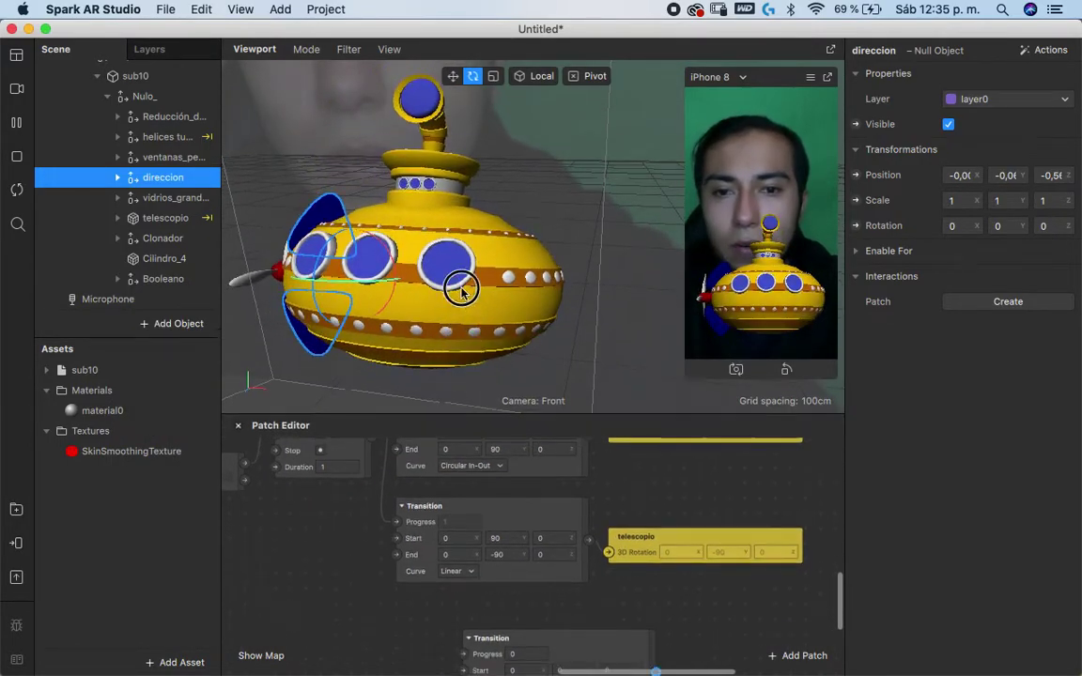
{"action": "left_click_drag", "start_coordinate": [459, 440], "coordinate": [459, 264]}
{"action": "scroll", "coordinate": [498, 554], "scroll_direction": "up", "scroll_amount": 3}
{"action": "left_click_drag", "start_coordinate": [505, 611], "coordinate": [451, 572]}
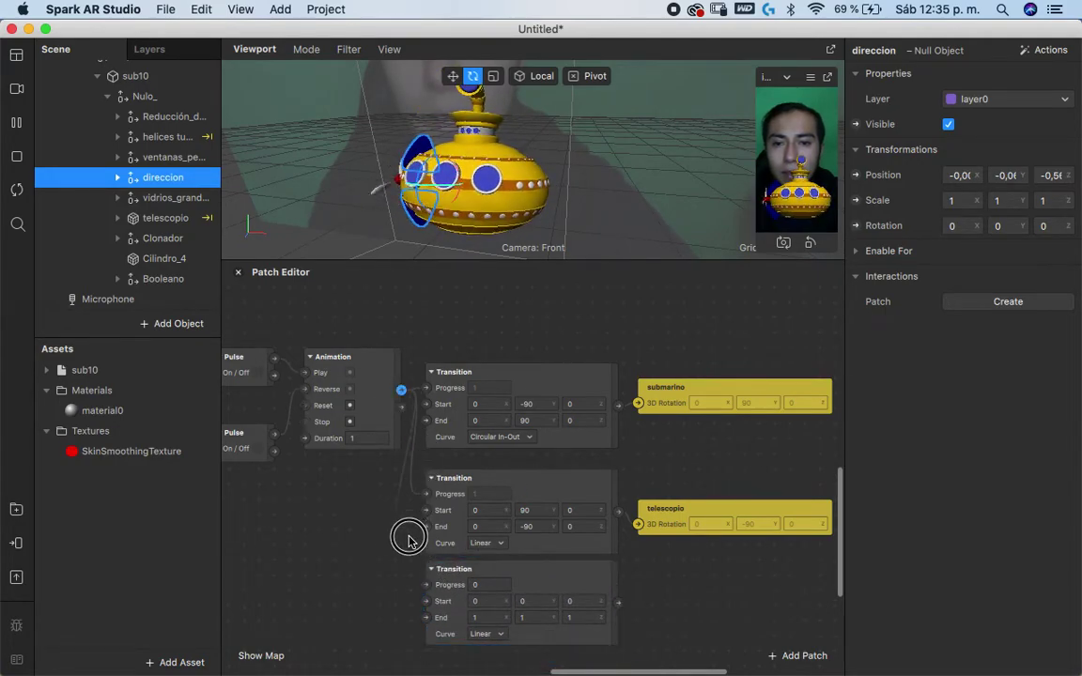
{"action": "type", "text": "90"}
{"action": "scroll", "coordinate": [491, 598], "scroll_direction": "down", "scroll_amount": 2}
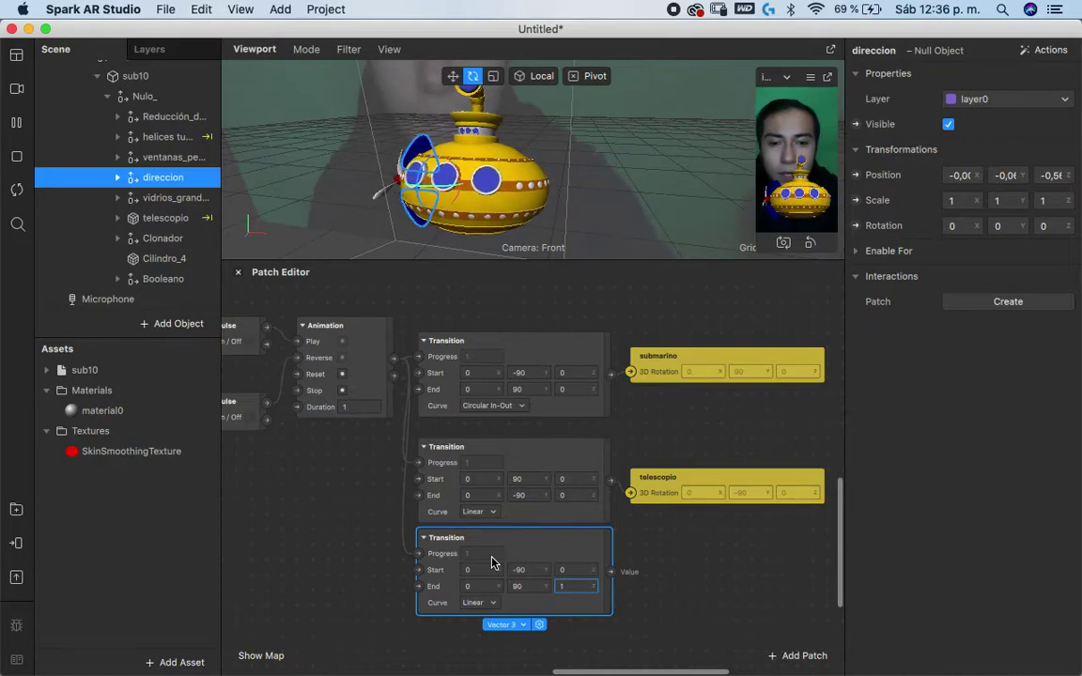
{"action": "key", "text": "Tab"}
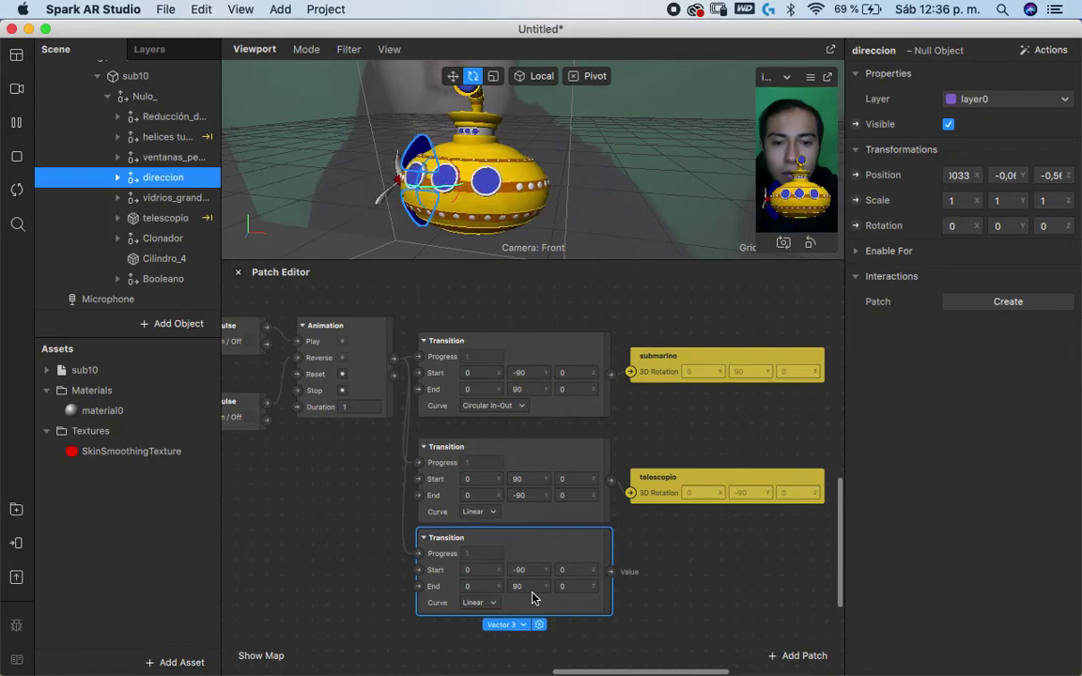
Create direccion's Rotation patch, feed it the third Transition, and set Y from -45 to 45
{"action": "left_click", "coordinate": [857, 229]}
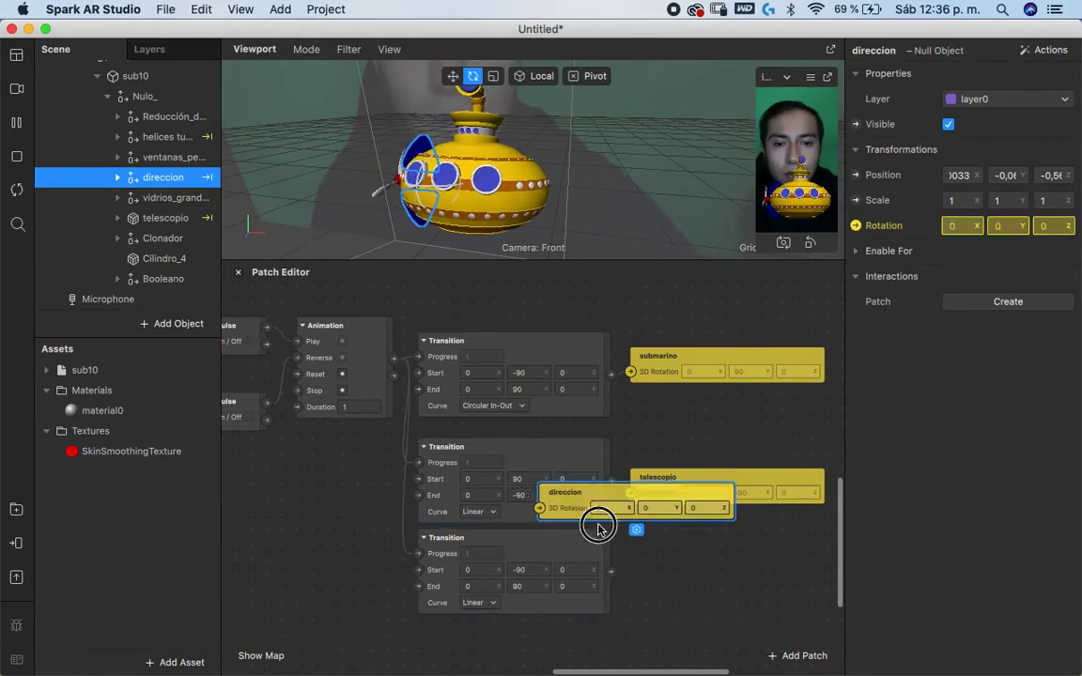
{"action": "left_click_drag", "start_coordinate": [631, 575], "coordinate": [630, 571]}
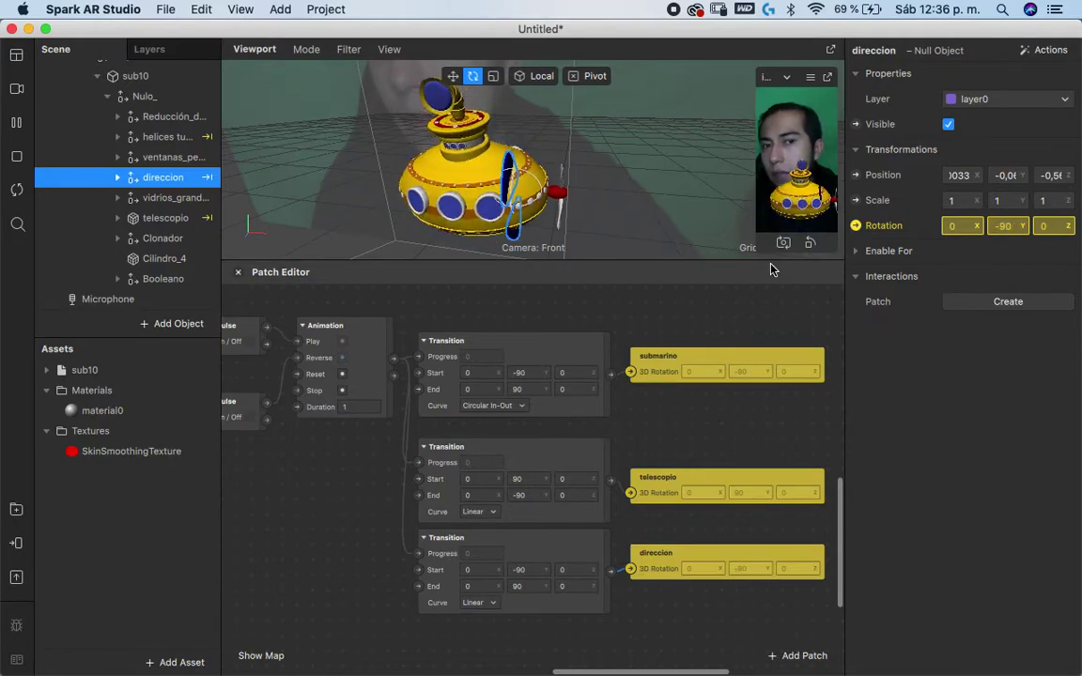
{"action": "left_click", "coordinate": [527, 569]}
{"action": "type", "text": "-45"}
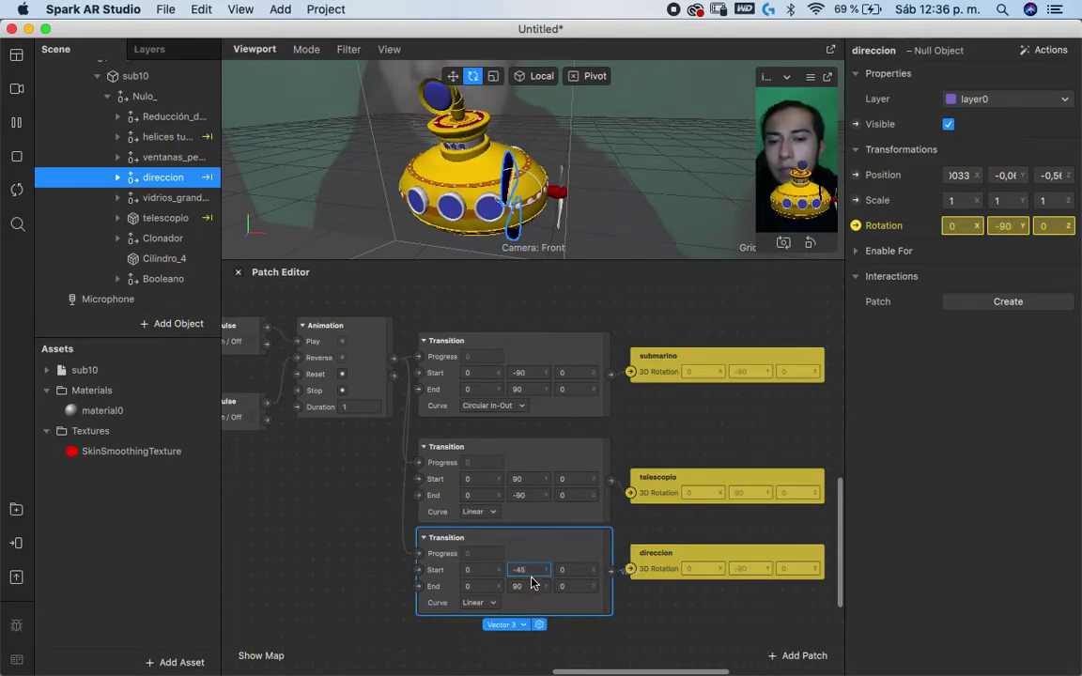
{"action": "left_click", "coordinate": [531, 586]}
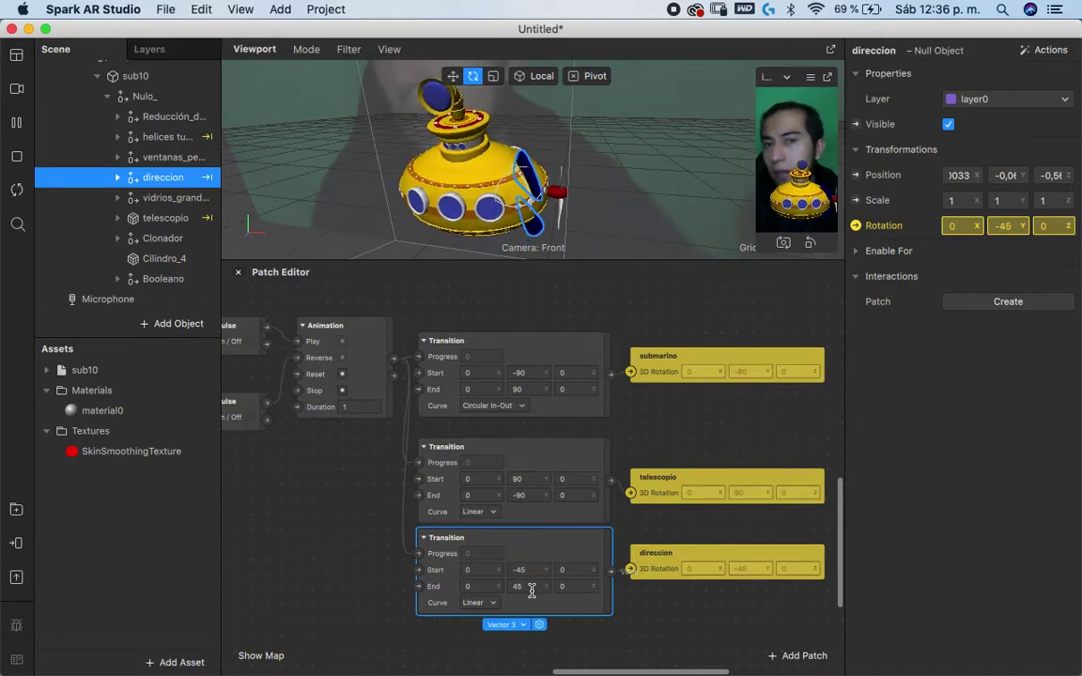
{"action": "key", "text": "Return"}
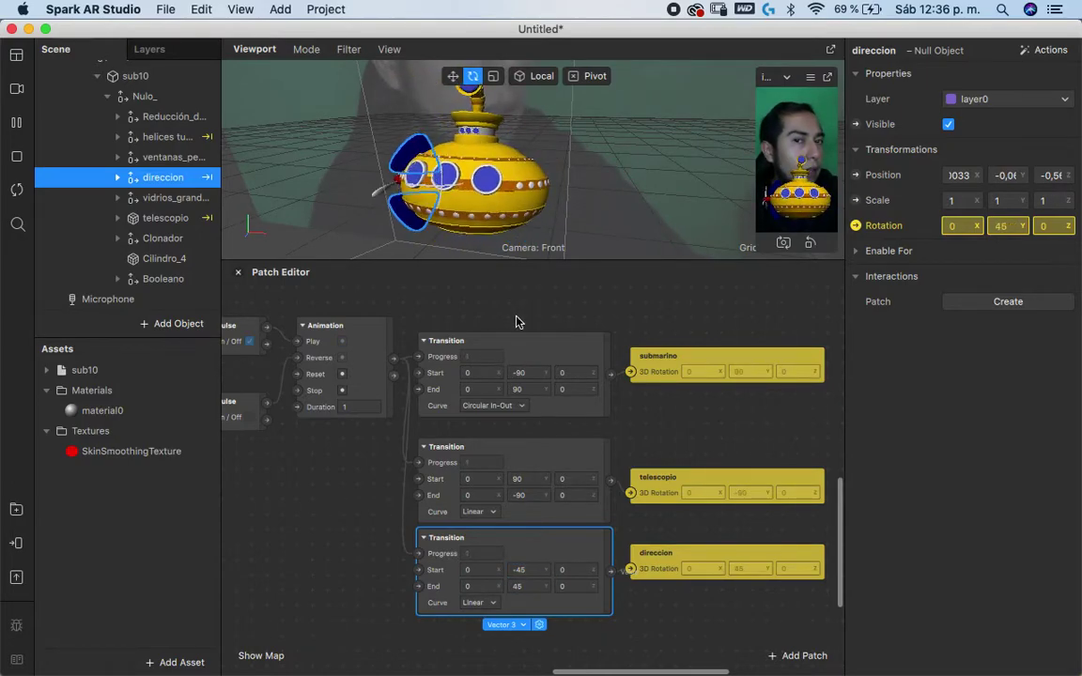
{"action": "left_click_drag", "start_coordinate": [378, 154], "coordinate": [421, 184]}
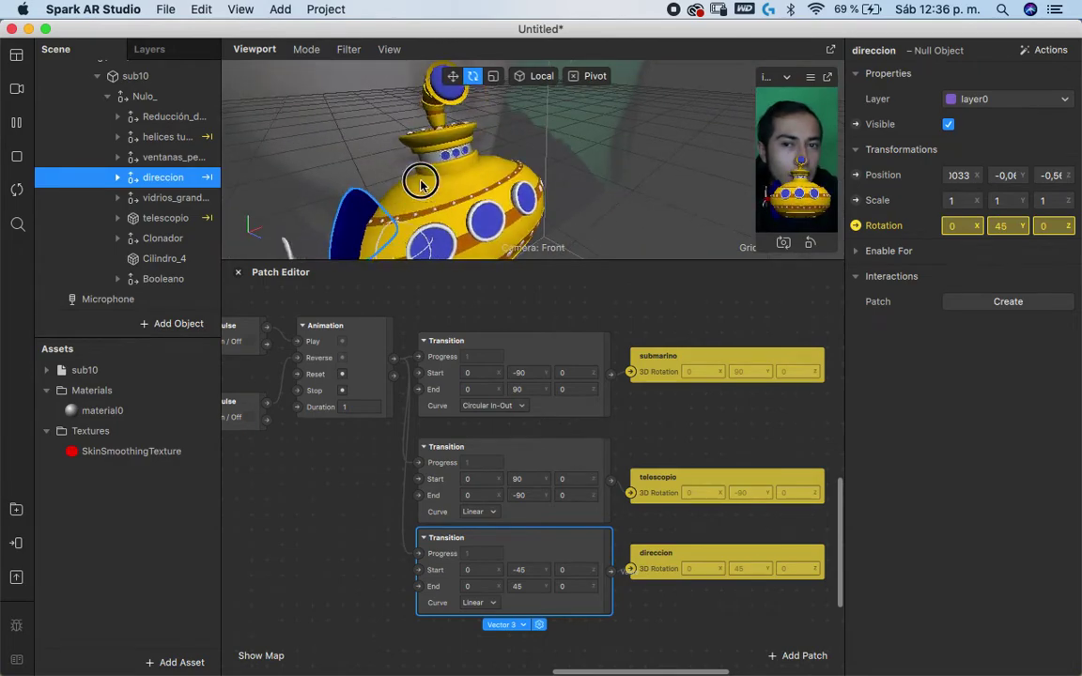
{"action": "left_click_drag", "start_coordinate": [421, 184], "coordinate": [620, 222]}
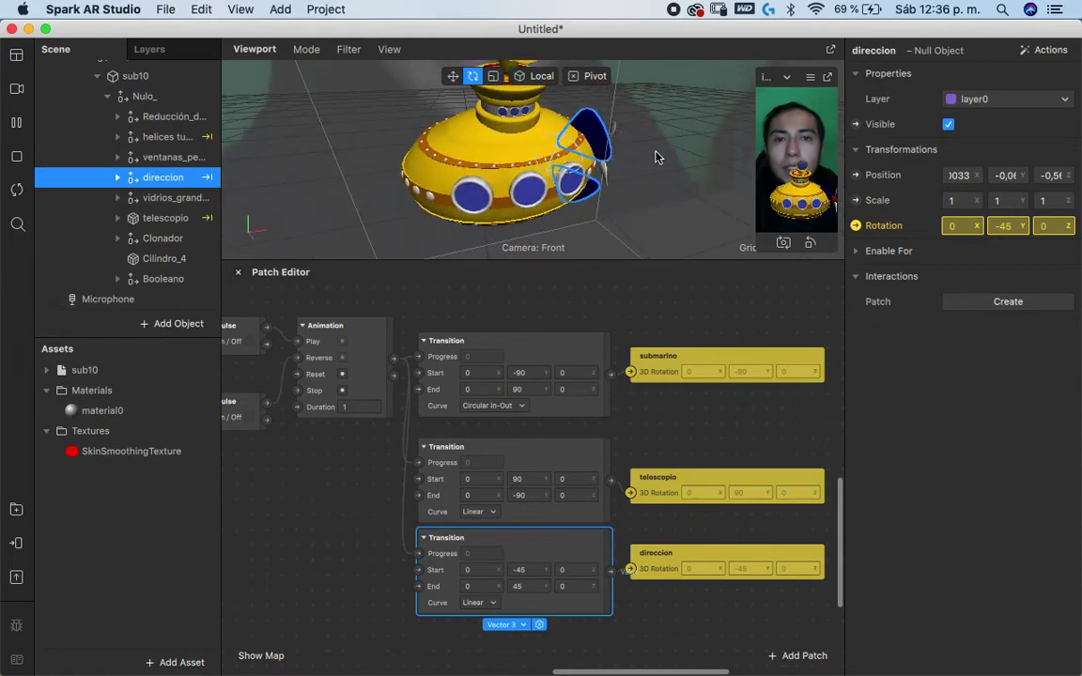
Drag the Patch Editor divider down and collapse the carpeta sub branch in the Scene panel
{"action": "left_click_drag", "start_coordinate": [612, 265], "coordinate": [615, 451]}
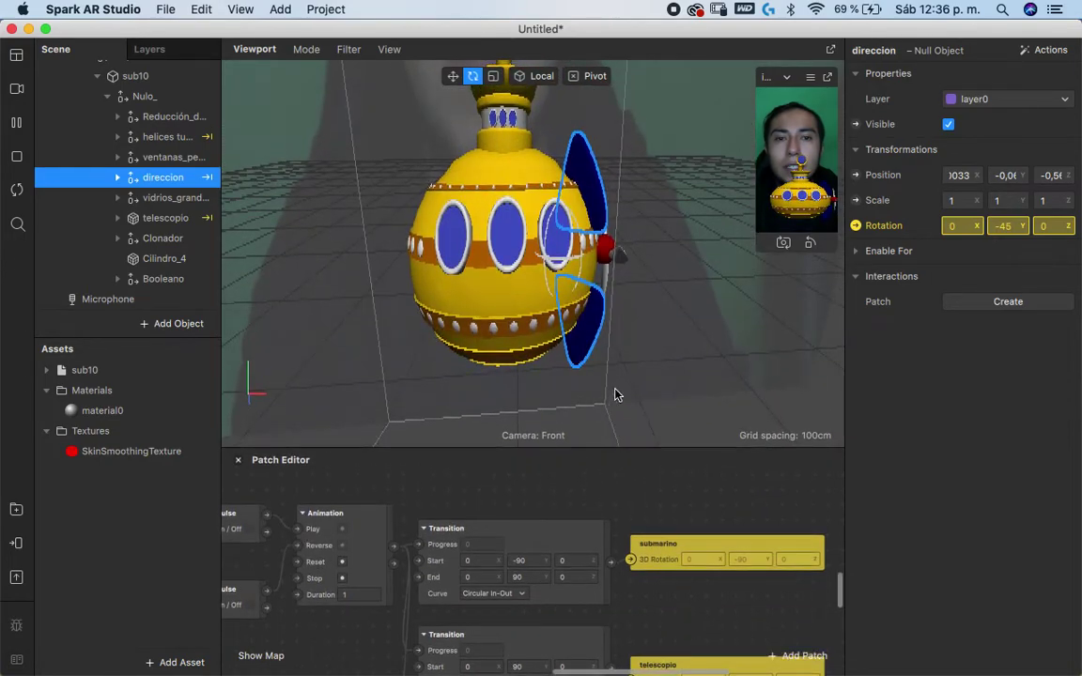
{"action": "scroll", "coordinate": [523, 128], "scroll_direction": "up", "scroll_amount": 3}
{"action": "scroll", "coordinate": [150, 199], "scroll_direction": "up", "scroll_amount": 2}
{"action": "scroll", "coordinate": [164, 192], "scroll_direction": "up", "scroll_amount": 4}
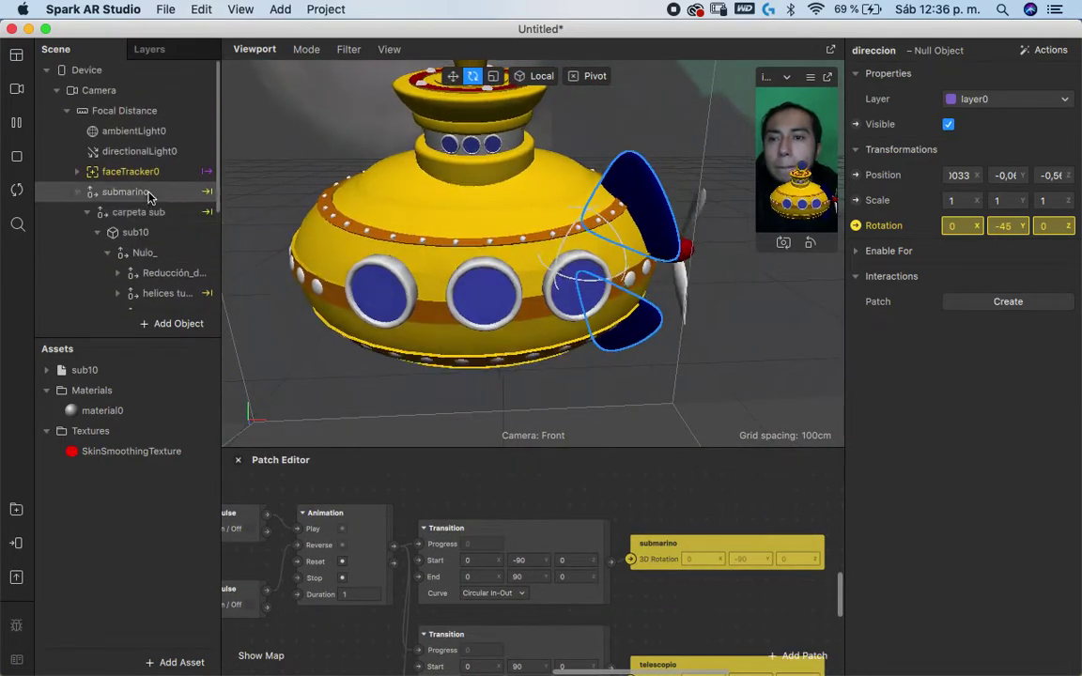
{"action": "left_click", "coordinate": [88, 211]}
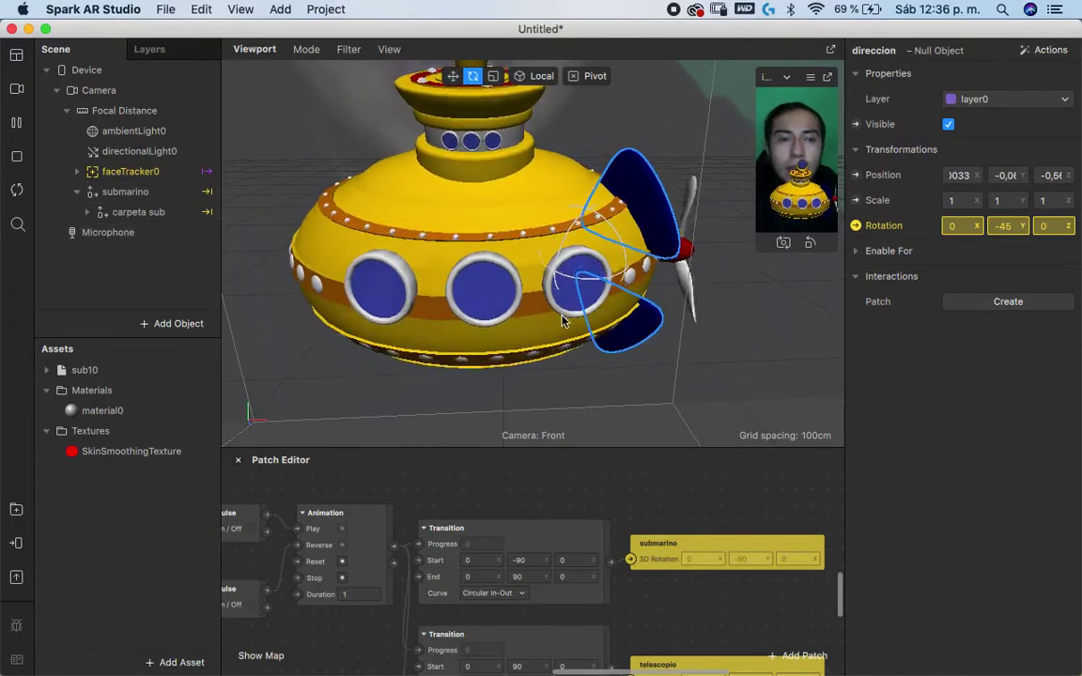
Clear the direccion selection and enlarge the viewport further
{"action": "mouse_move", "coordinate": [731, 285]}
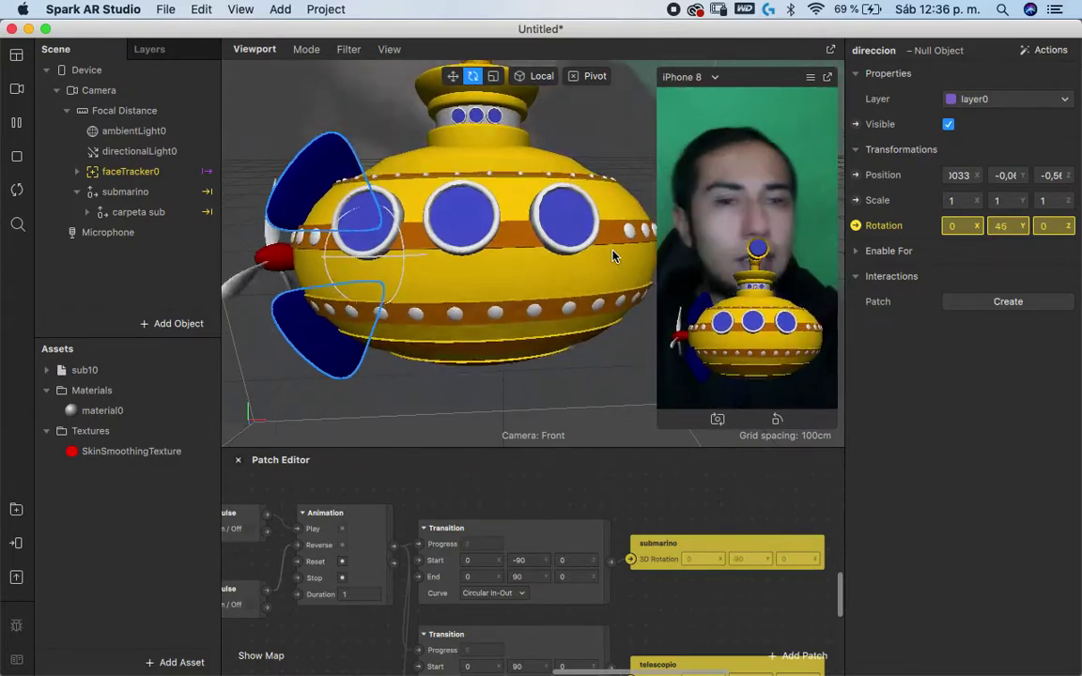
{"action": "scroll", "coordinate": [479, 469], "scroll_direction": "left", "scroll_amount": 4}
{"action": "scroll", "coordinate": [478, 470], "scroll_direction": "up", "scroll_amount": 2}
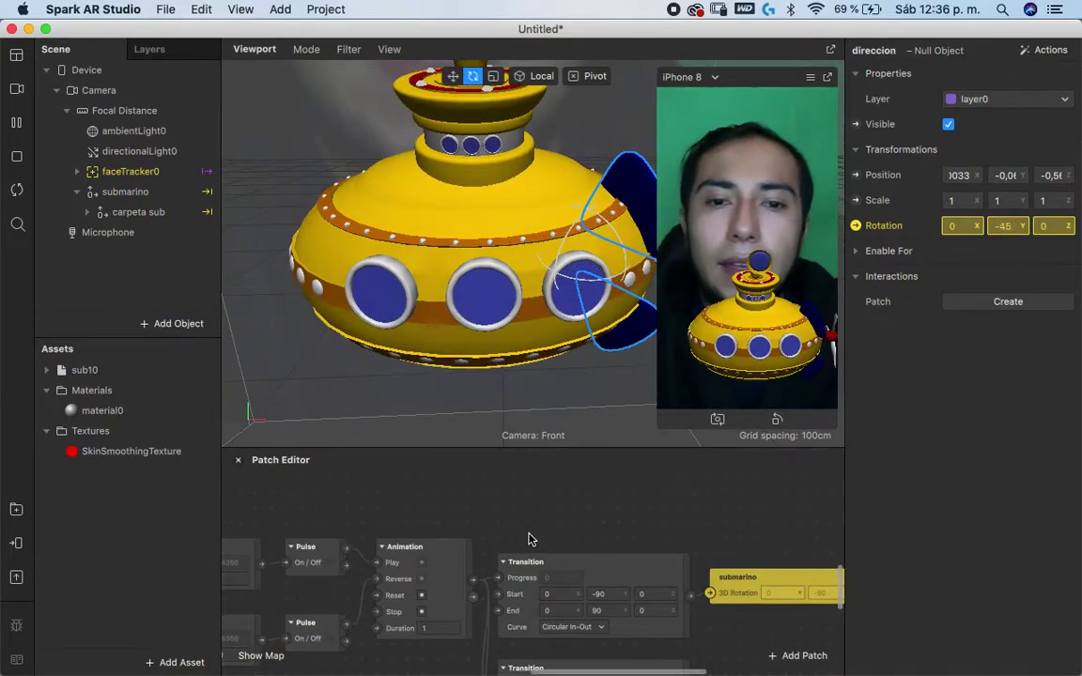
{"action": "scroll", "coordinate": [527, 539], "scroll_direction": "left", "scroll_amount": 3}
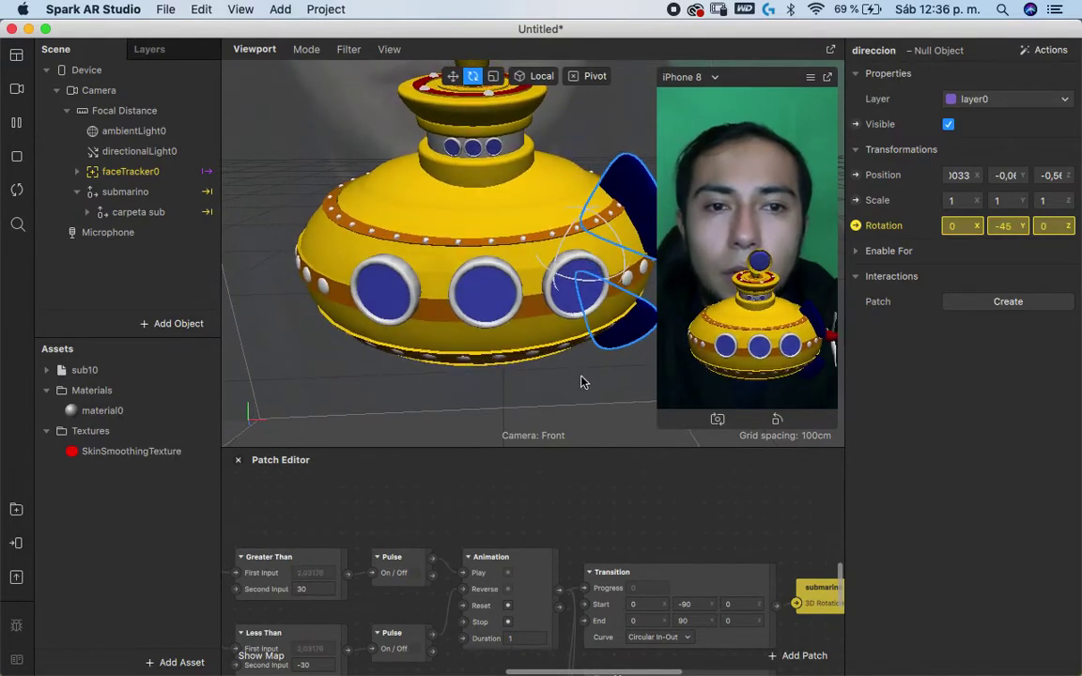
{"action": "left_click", "coordinate": [661, 434]}
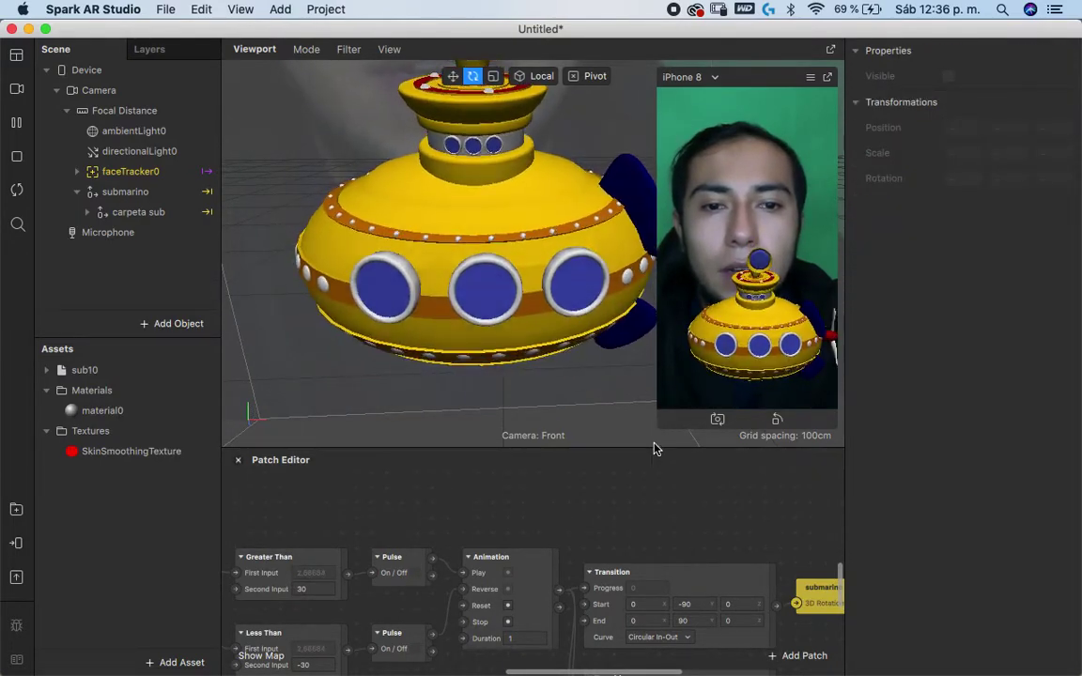
{"action": "left_click_drag", "start_coordinate": [654, 448], "coordinate": [649, 498]}
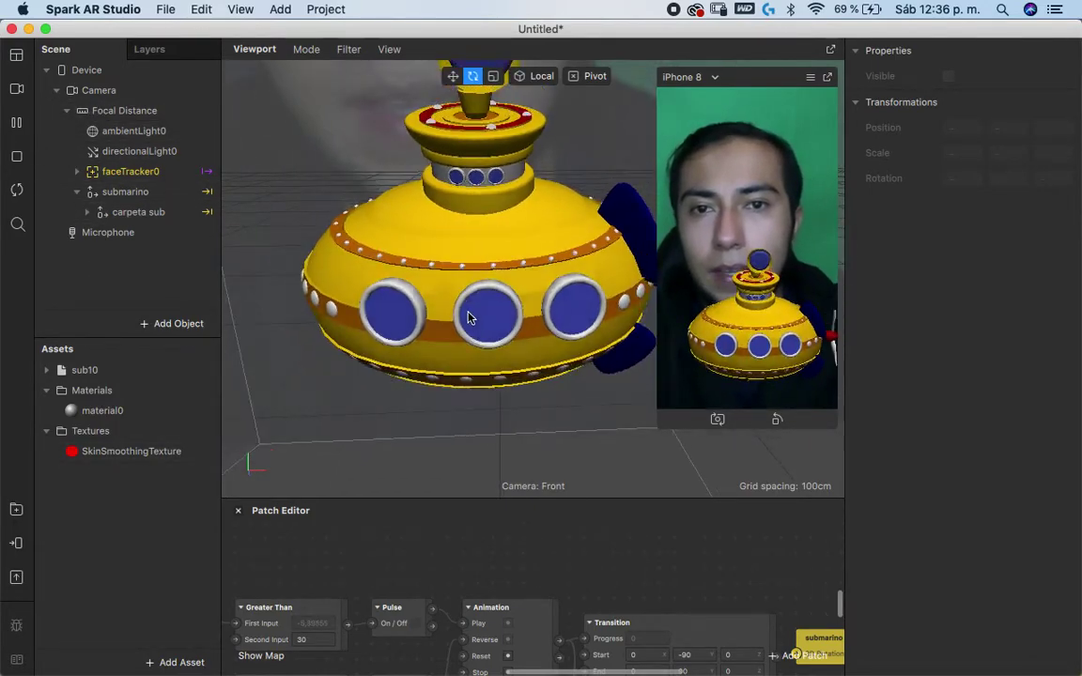
Select submarino and shrink it to 0.42 scale
{"action": "left_click", "coordinate": [167, 193]}
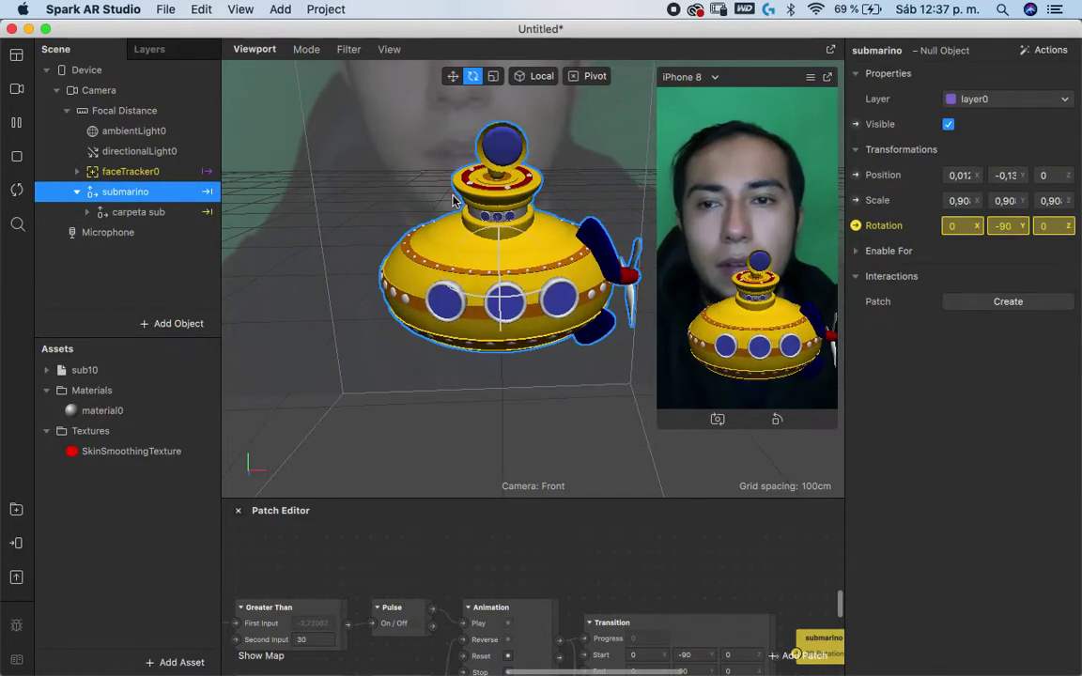
{"action": "key", "text": "r"}
{"action": "left_click_drag", "start_coordinate": [499, 282], "coordinate": [371, 327]}
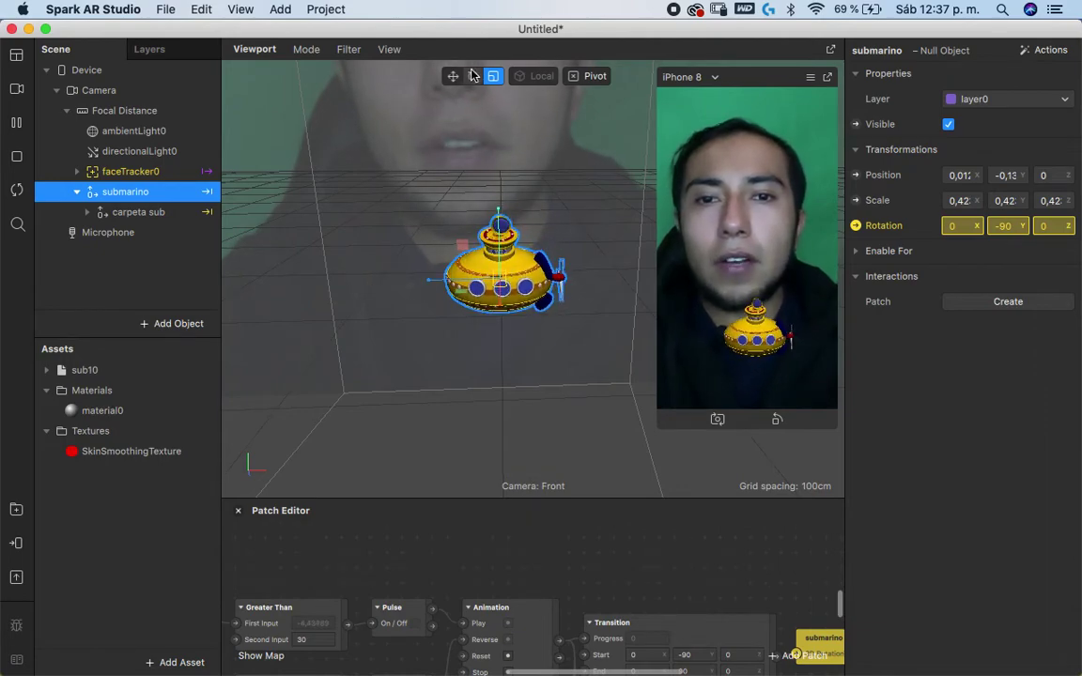
Move the submarino up to Y 0.20 so it sits above the left side of the face
{"action": "key", "text": "w"}
{"action": "mouse_move", "coordinate": [428, 280]}
{"action": "left_mouse_down"}
{"action": "mouse_move", "coordinate": [392, 284]}
{"action": "mouse_move", "coordinate": [369, 6]}
{"action": "left_mouse_up"}
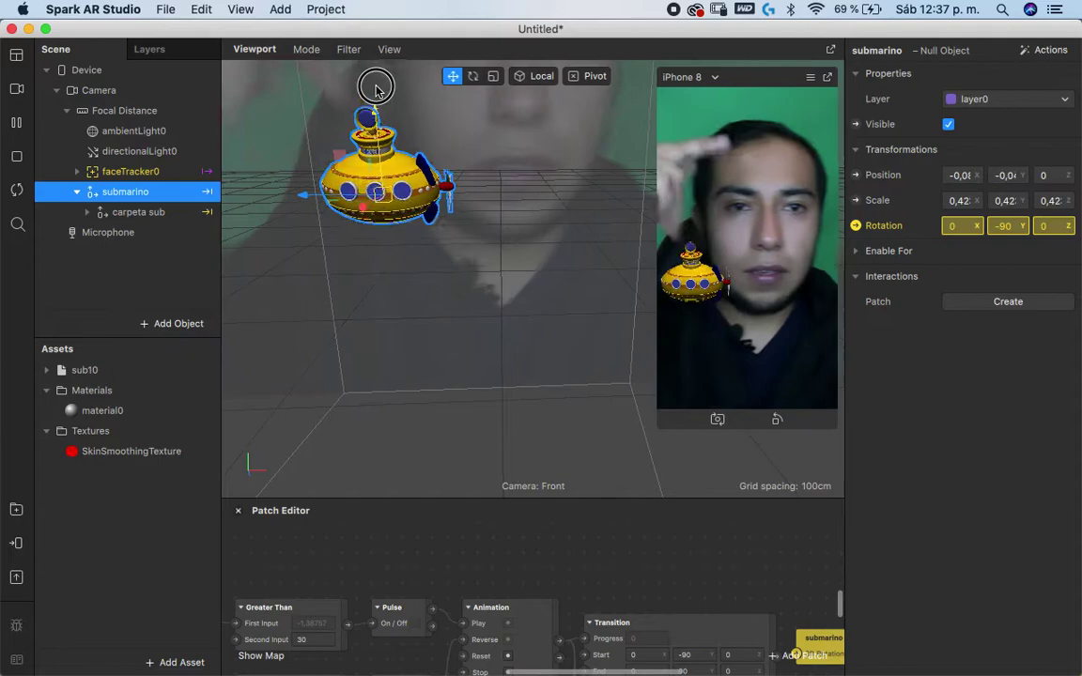
{"action": "mouse_move", "coordinate": [452, 288]}
{"action": "right_mouse_down"}
{"action": "mouse_move", "coordinate": [535, 152]}
{"action": "mouse_move", "coordinate": [426, 131]}
{"action": "right_mouse_up"}
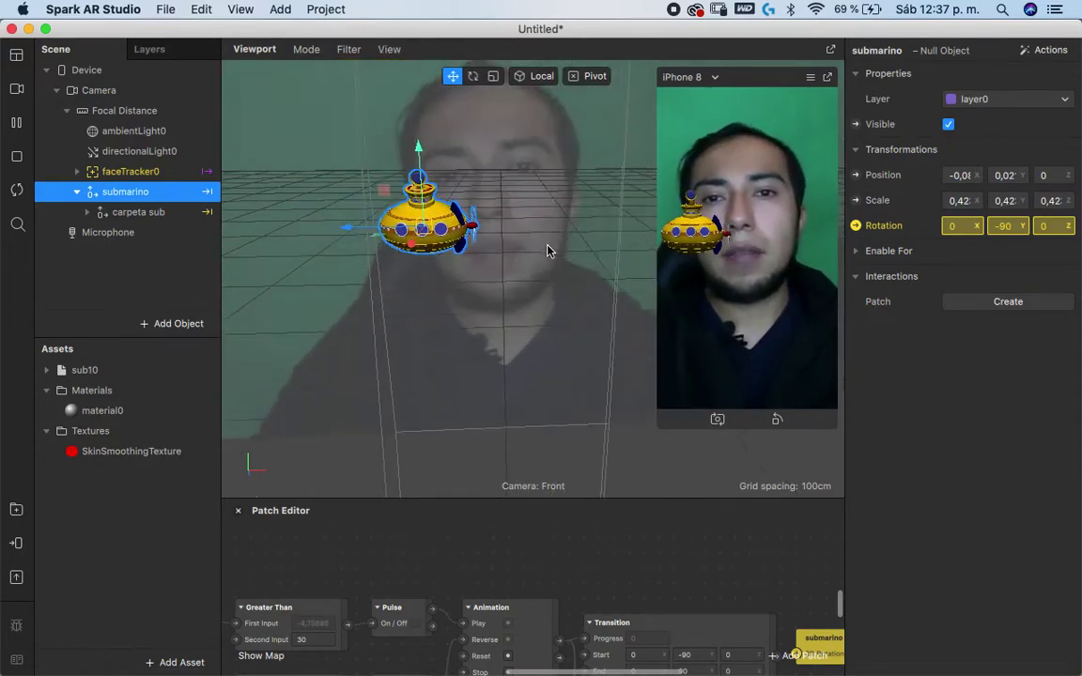
{"action": "left_click_drag", "start_coordinate": [426, 132], "coordinate": [520, 149]}
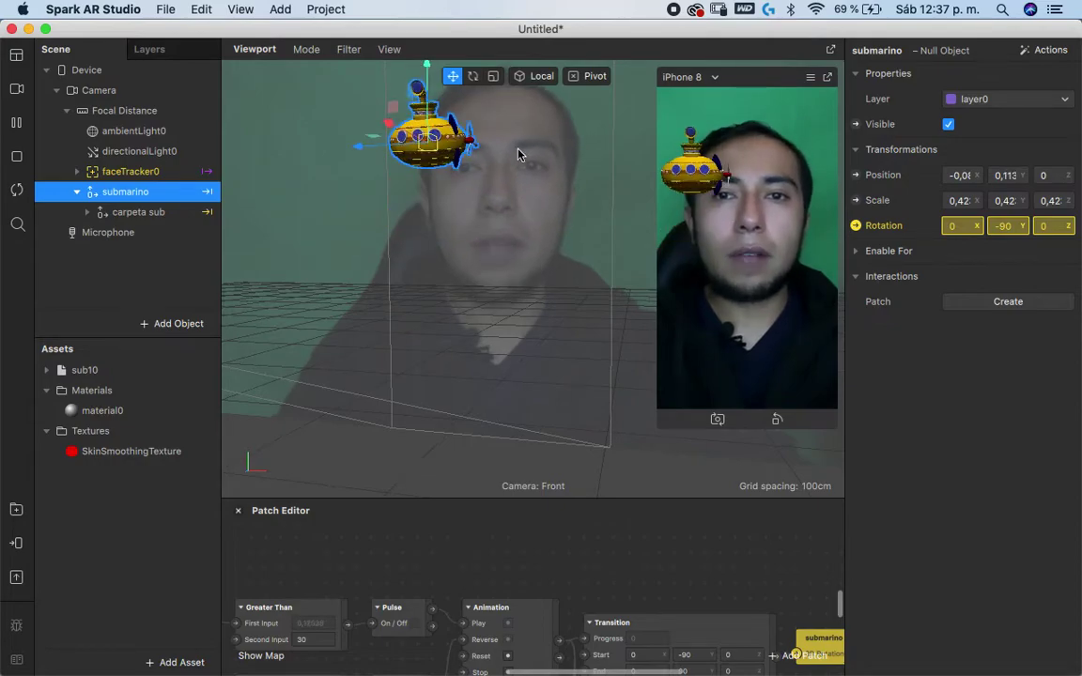
{"action": "right_click_drag", "start_coordinate": [519, 150], "coordinate": [541, 356]}
{"action": "left_click_drag", "start_coordinate": [434, 214], "coordinate": [433, 158]}
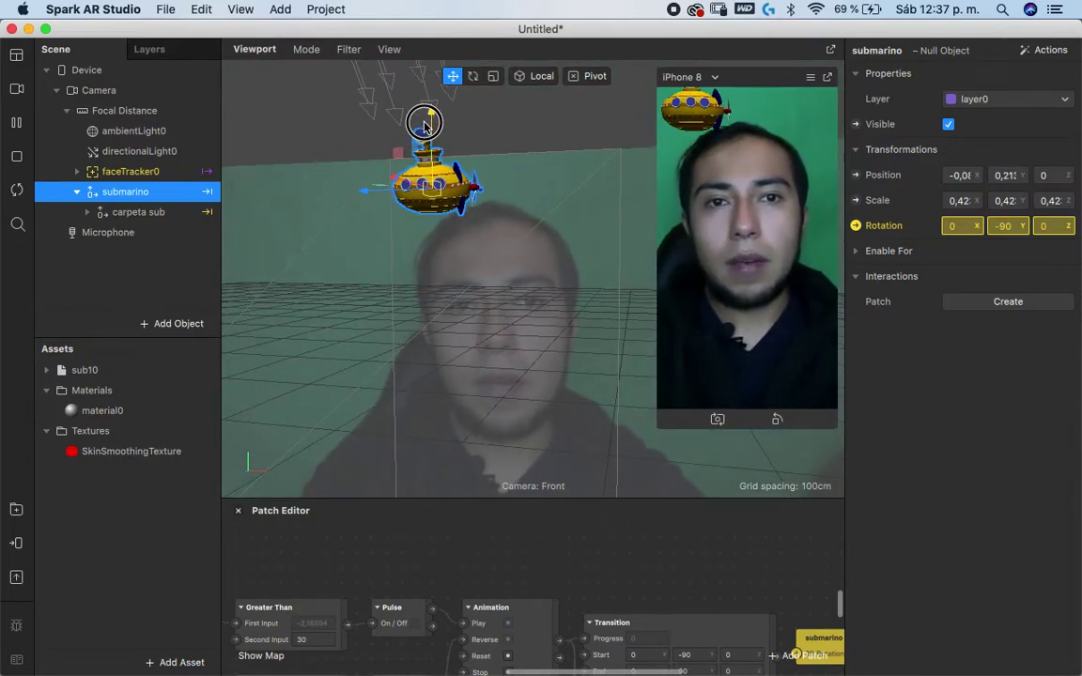
{"action": "left_click_drag", "start_coordinate": [433, 158], "coordinate": [433, 141]}
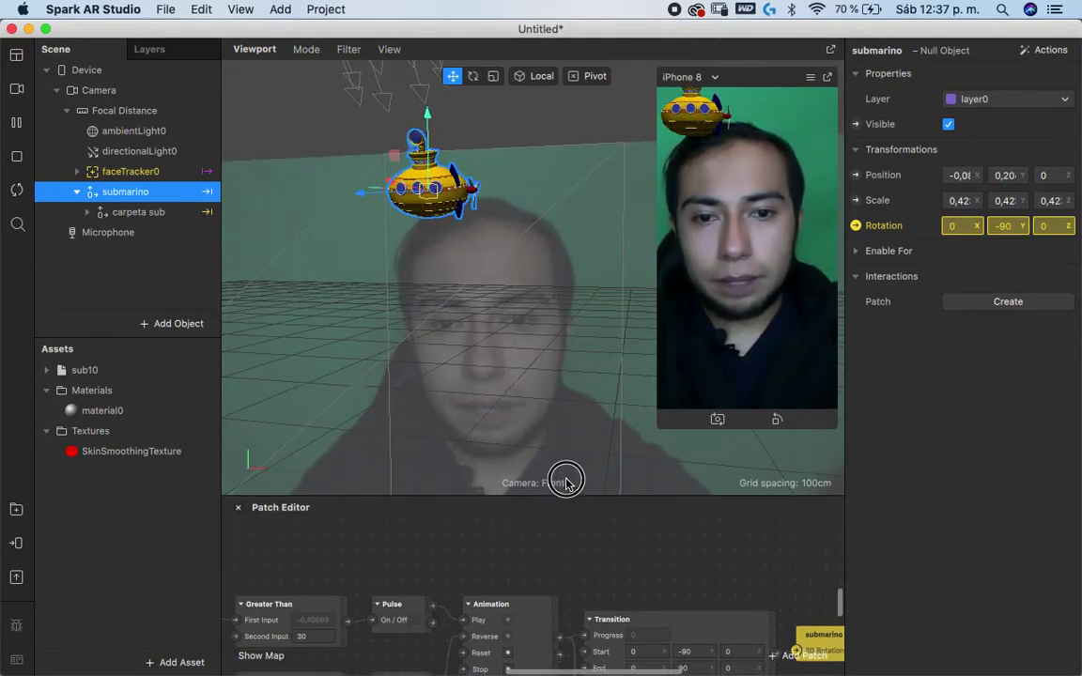
{"action": "left_click_drag", "start_coordinate": [566, 499], "coordinate": [568, 407]}
{"action": "scroll", "coordinate": [568, 446], "scroll_direction": "down", "scroll_amount": 3}
{"action": "scroll", "coordinate": [570, 458], "scroll_direction": "up", "scroll_amount": 3}
{"action": "scroll", "coordinate": [517, 469], "scroll_direction": "up", "scroll_amount": 3}
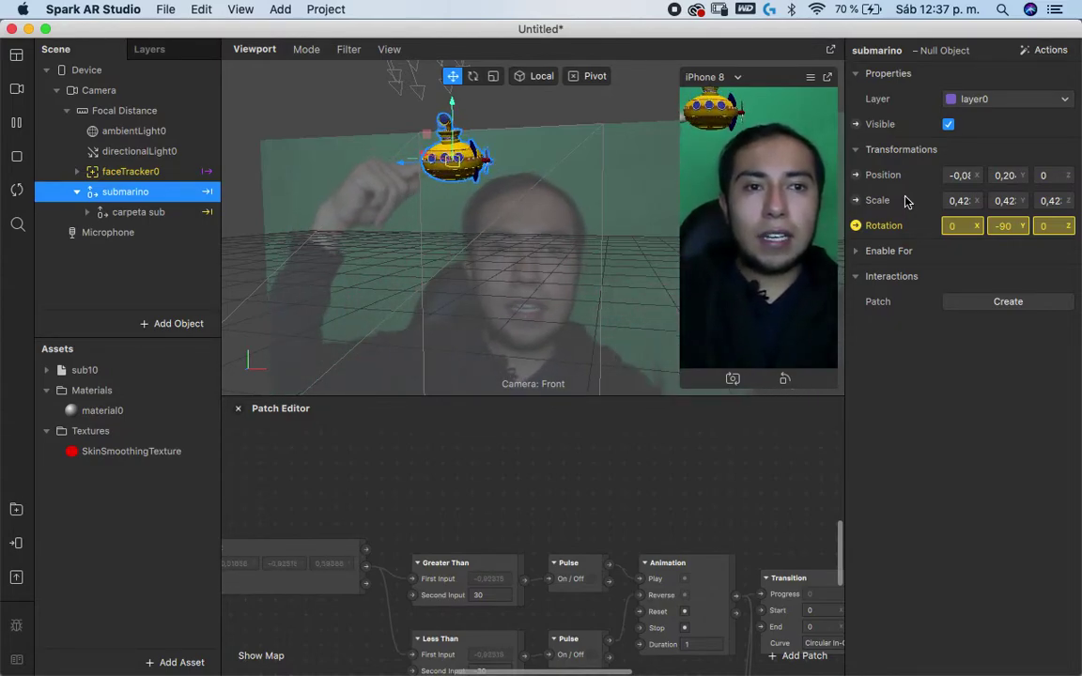
Add the first Clamp patch, limited to -0,08469…0,08469 from the submarine's X position
{"action": "double_click", "coordinate": [504, 467]}
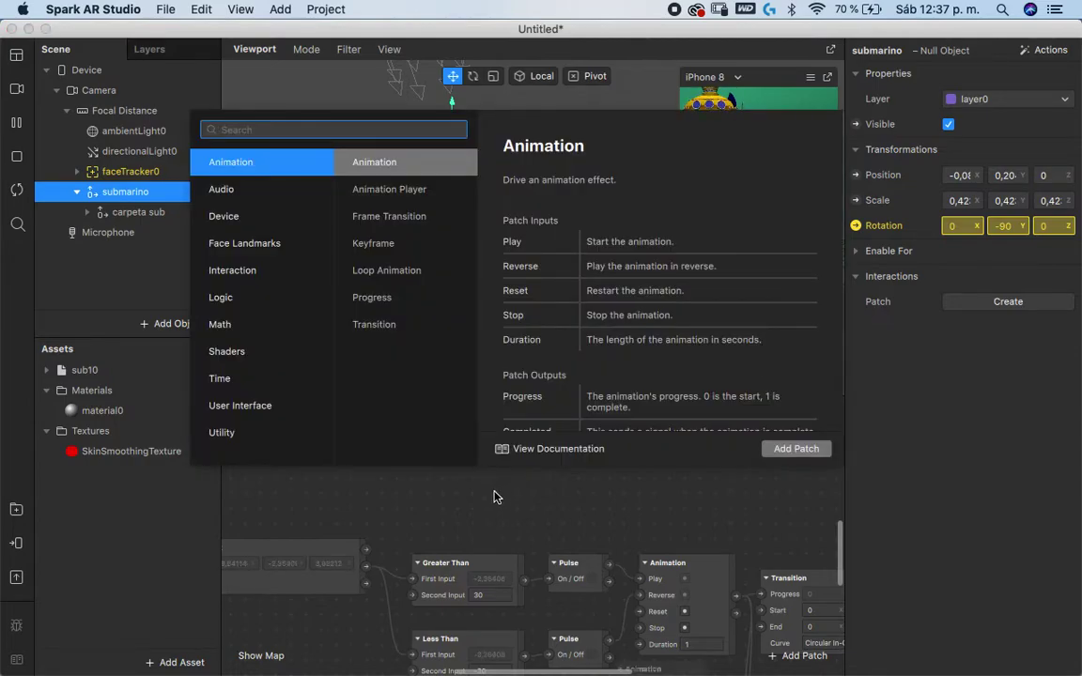
{"action": "type", "text": "tra"}
{"action": "key", "text": "BackSpace"}
{"action": "key", "text": "BackSpace"}
{"action": "key", "text": "BackSpace"}
{"action": "type", "text": "c"}
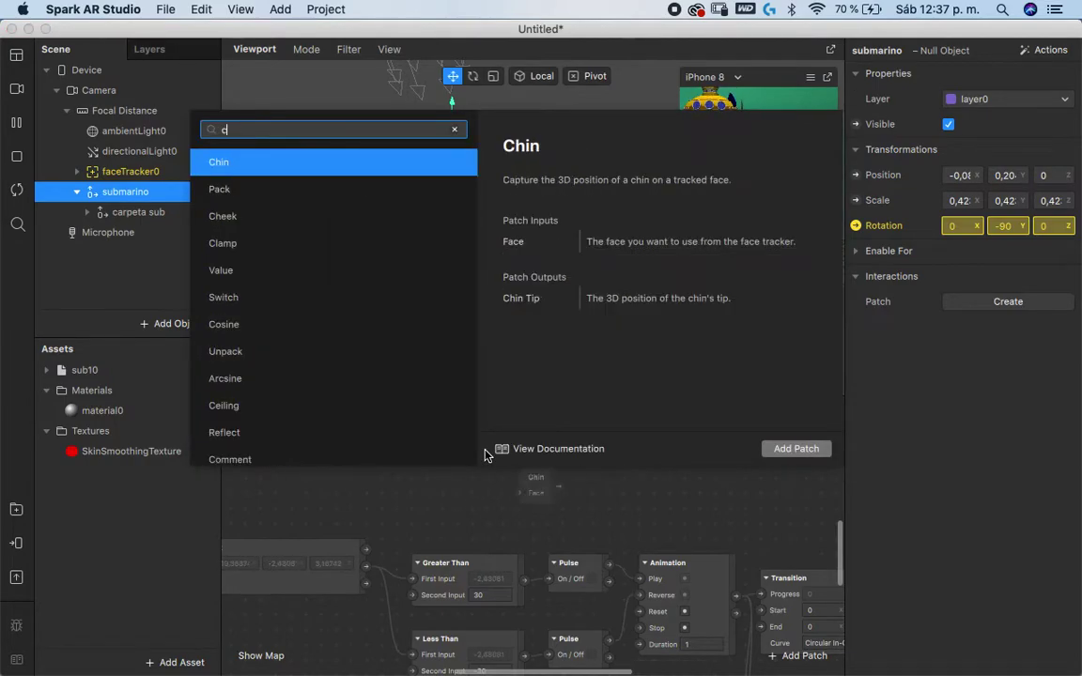
{"action": "type", "text": "l"}
{"action": "key", "text": "Return"}
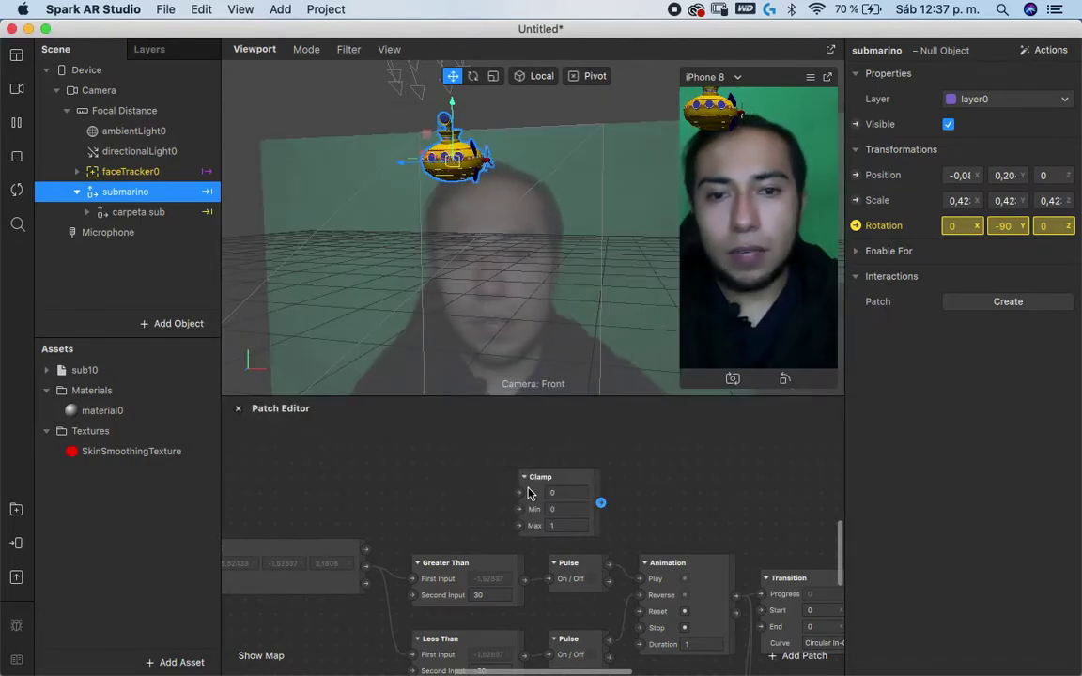
{"action": "left_click_drag", "start_coordinate": [529, 493], "coordinate": [507, 495]}
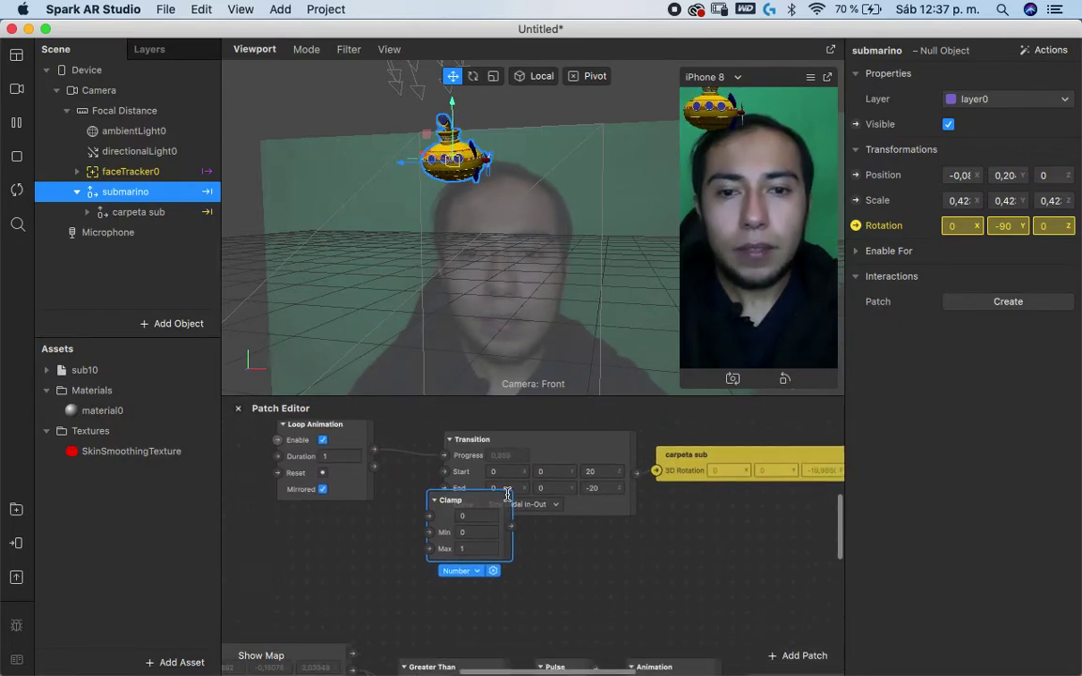
{"action": "left_click_drag", "start_coordinate": [647, 453], "coordinate": [282, 449]}
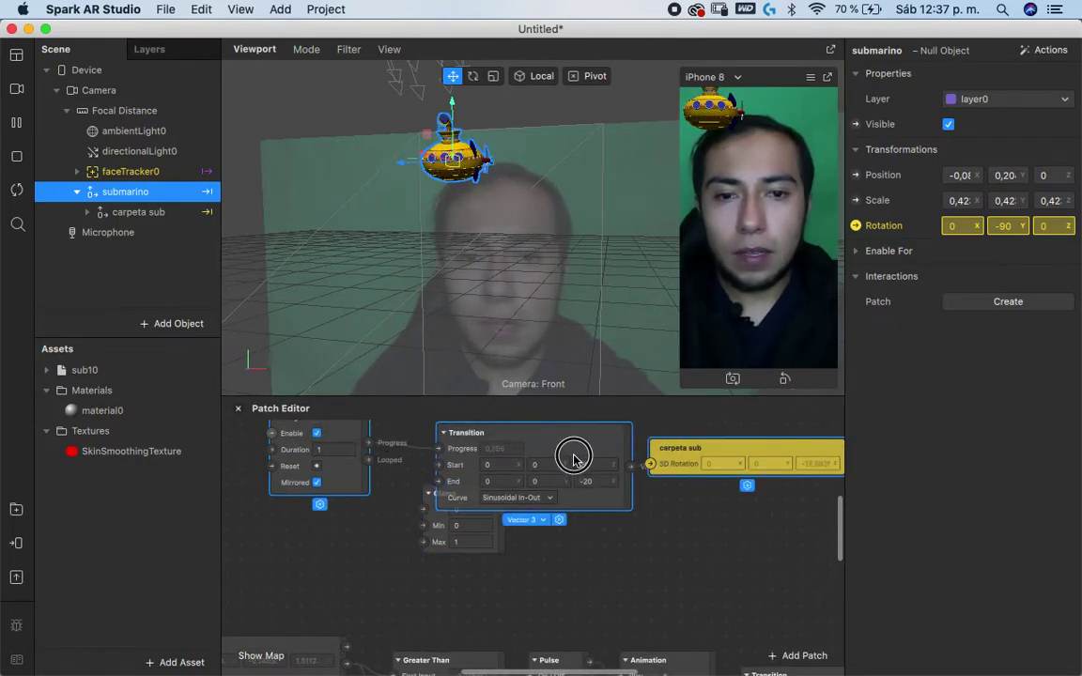
{"action": "scroll", "coordinate": [483, 470], "scroll_direction": "down", "scroll_amount": 2}
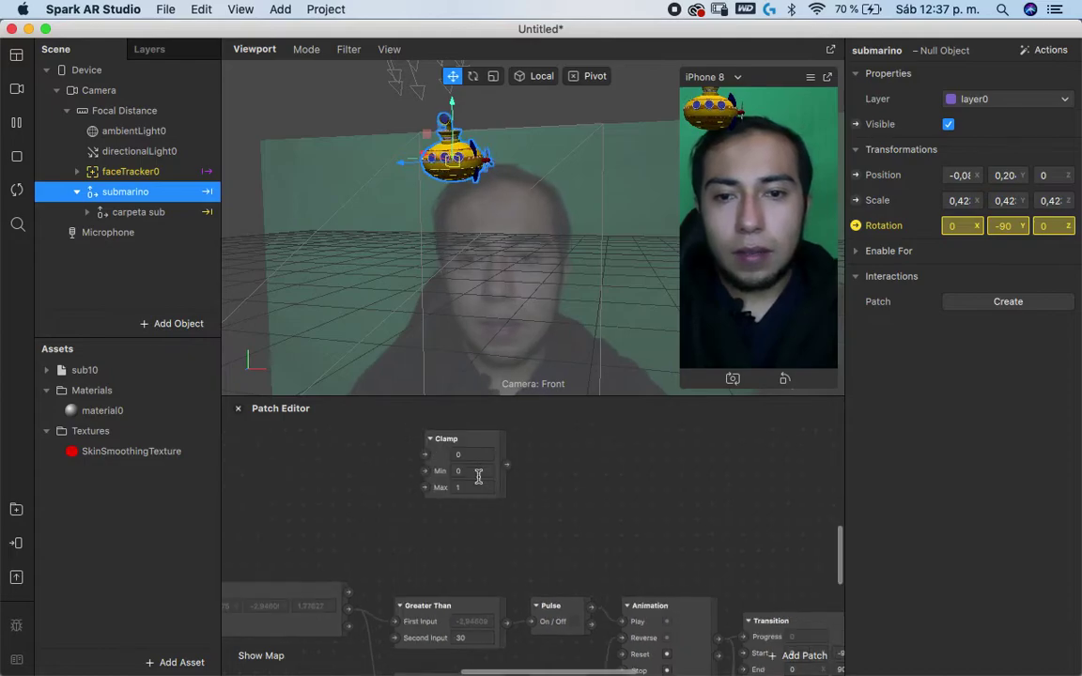
{"action": "left_click_drag", "start_coordinate": [459, 445], "coordinate": [500, 469]}
{"action": "left_click", "coordinate": [958, 177]}
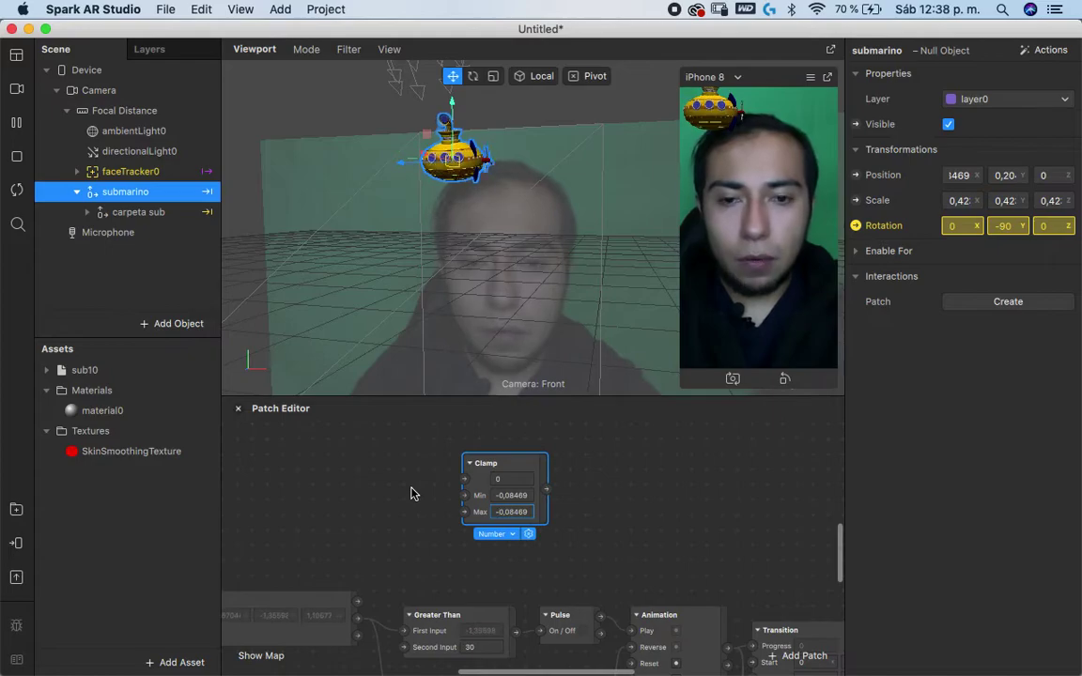
{"action": "left_click_drag", "start_coordinate": [485, 466], "coordinate": [460, 395]}
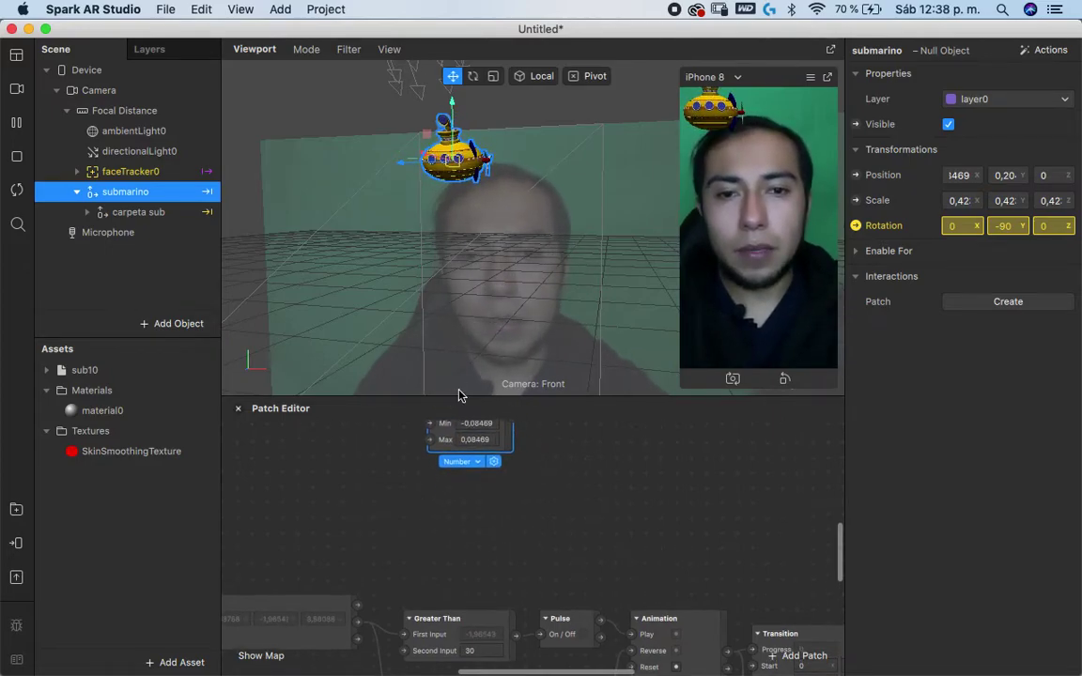
Add a second Clamp patch limited to -0,20443…0,20443 and stack it under the first
{"action": "right_click", "coordinate": [476, 511]}
{"action": "type", "text": "clam"}
{"action": "key", "text": "Return"}
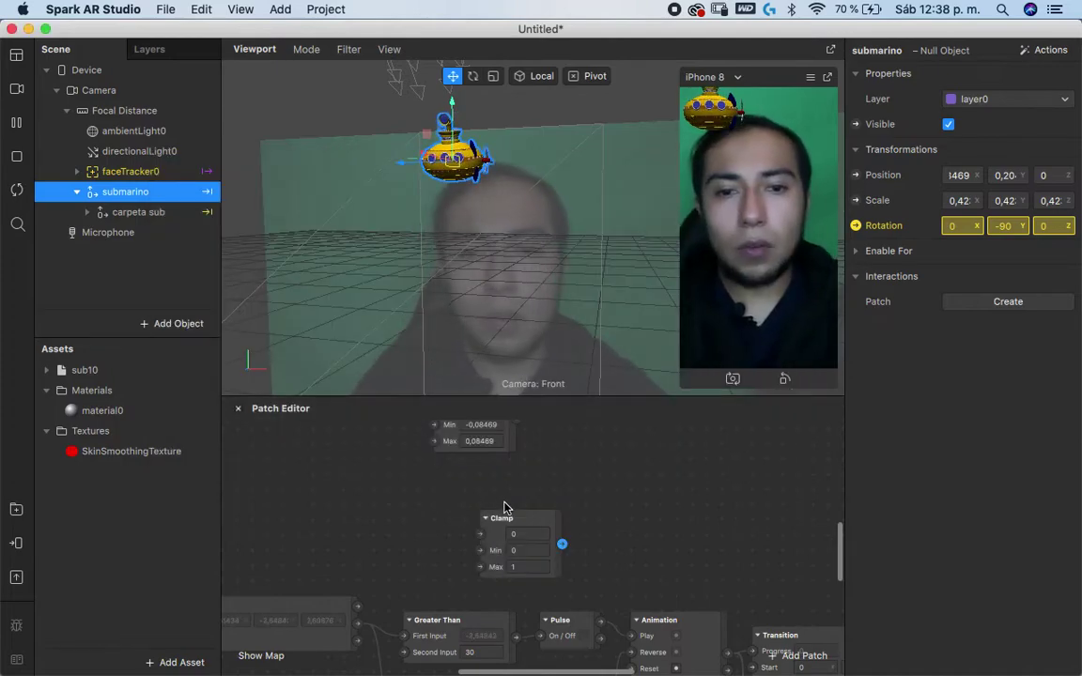
{"action": "left_click_drag", "start_coordinate": [489, 515], "coordinate": [447, 495]}
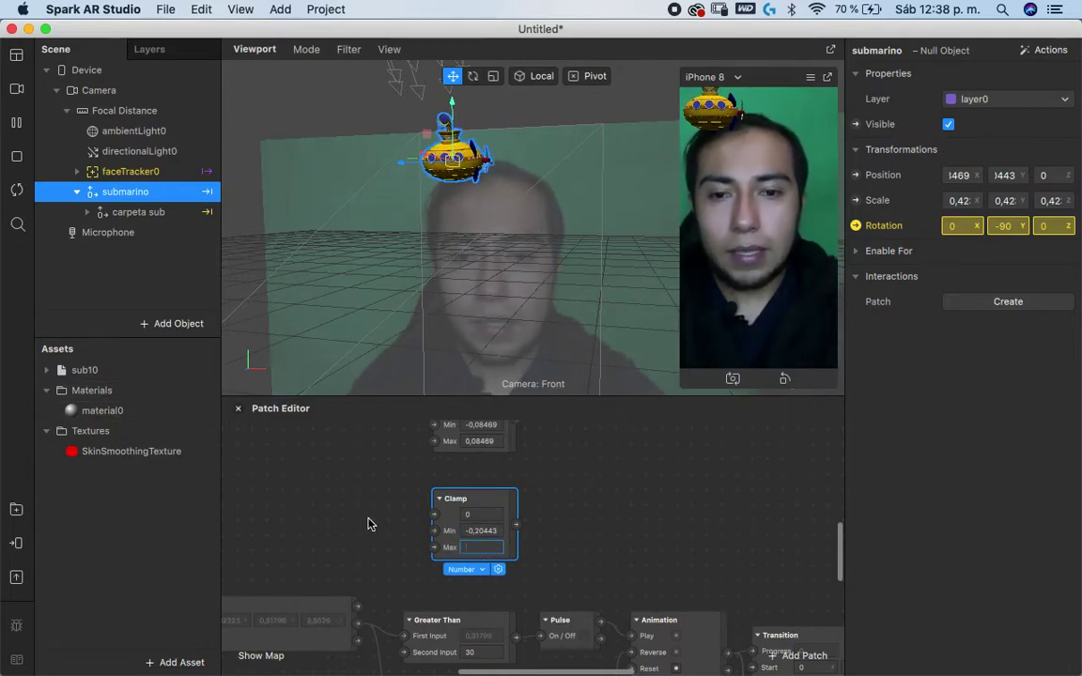
{"action": "scroll", "coordinate": [521, 528], "scroll_direction": "up", "scroll_amount": 2}
{"action": "scroll", "coordinate": [521, 528], "scroll_direction": "left", "scroll_amount": 2}
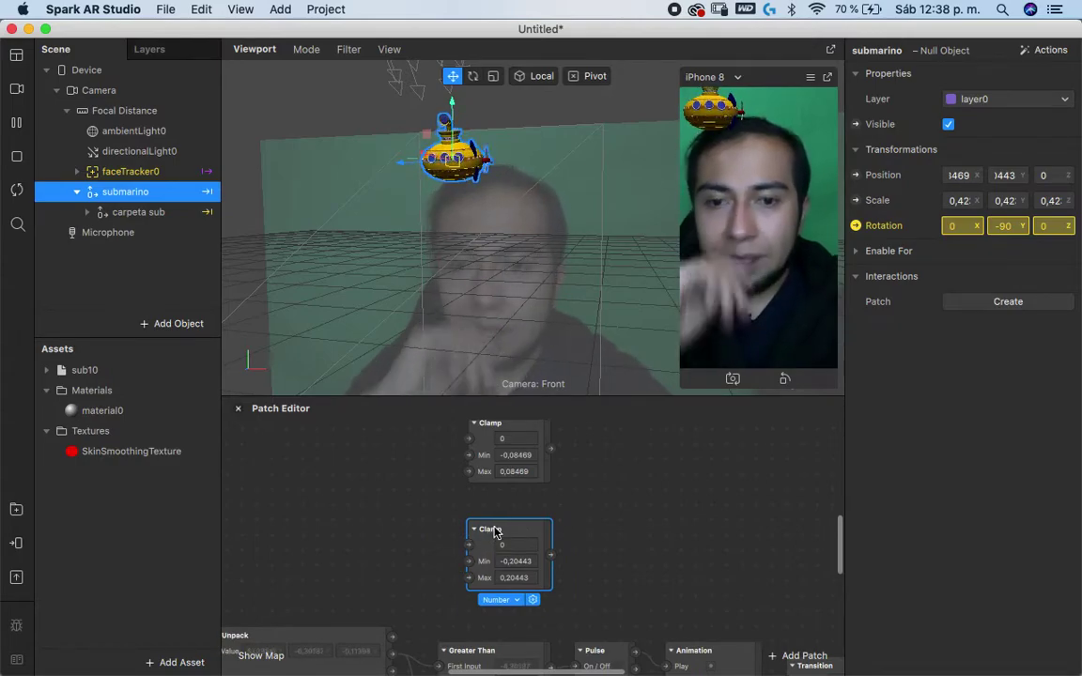
{"action": "left_click_drag", "start_coordinate": [495, 529], "coordinate": [541, 515]}
{"action": "left_click_drag", "start_coordinate": [516, 437], "coordinate": [562, 437]}
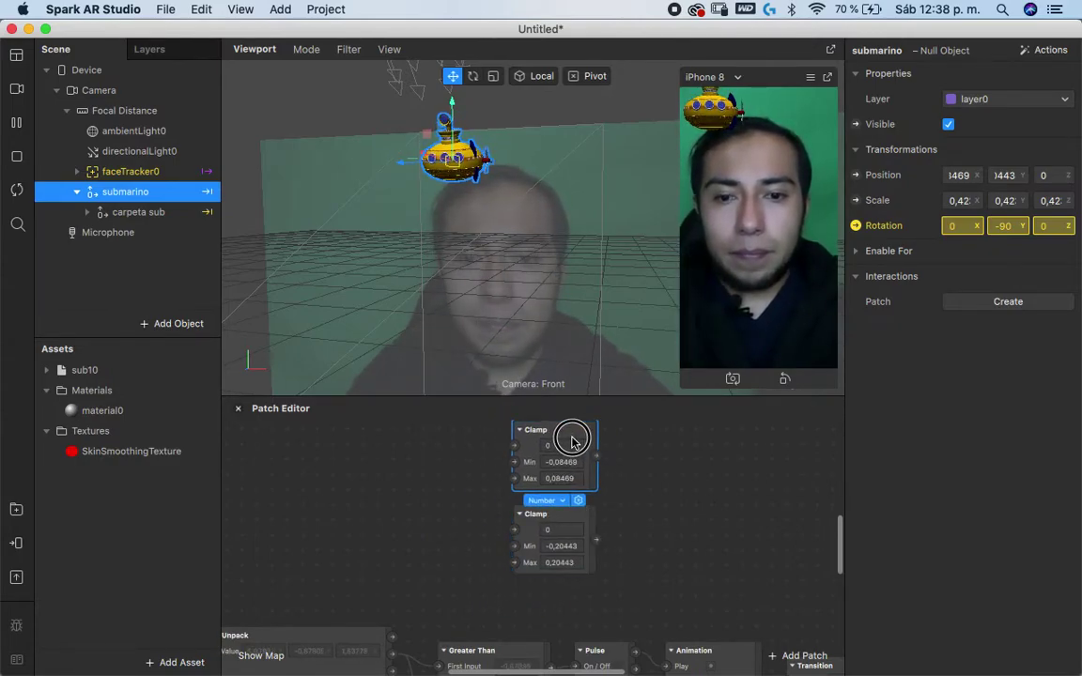
{"action": "scroll", "coordinate": [534, 482], "scroll_direction": "up", "scroll_amount": 1}
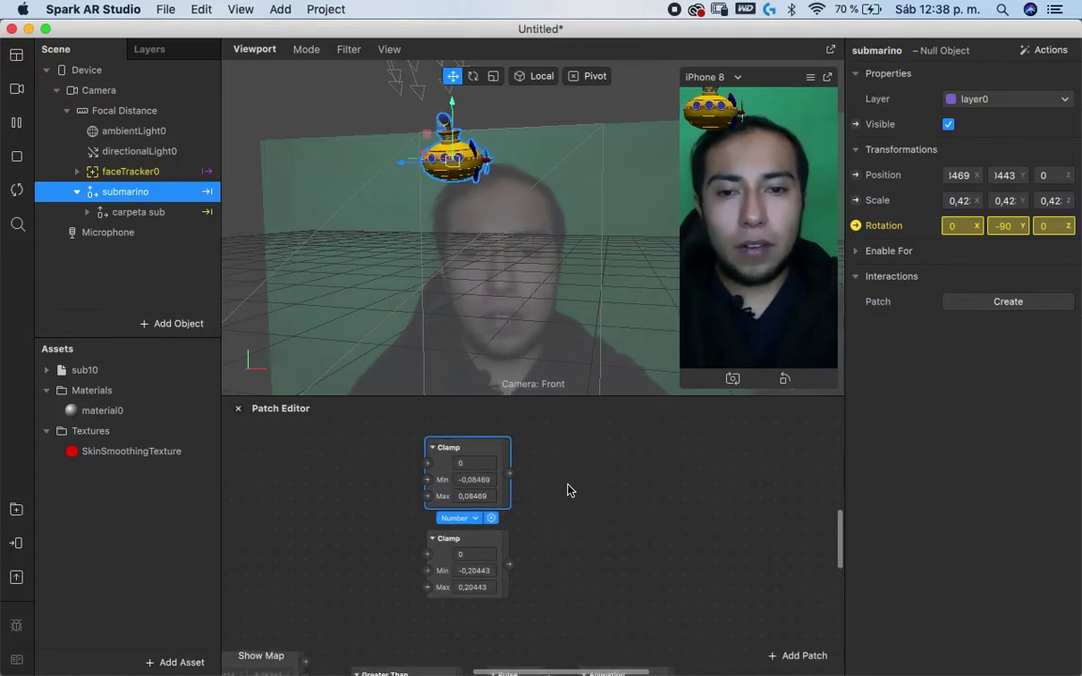
{"action": "scroll", "coordinate": [563, 447], "scroll_direction": "down", "scroll_amount": 2}
{"action": "scroll", "coordinate": [545, 472], "scroll_direction": "up", "scroll_amount": 5}
{"action": "scroll", "coordinate": [546, 472], "scroll_direction": "down", "scroll_amount": 2}
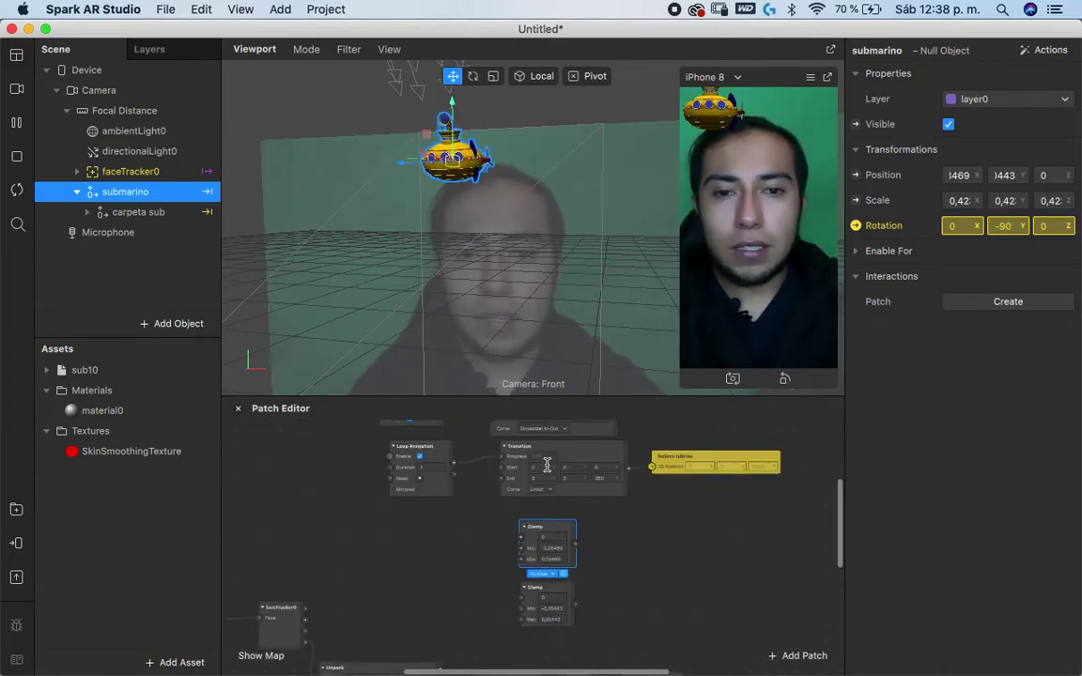
{"action": "scroll", "coordinate": [548, 470], "scroll_direction": "down", "scroll_amount": 2}
{"action": "scroll", "coordinate": [548, 470], "scroll_direction": "down", "scroll_amount": 2}
{"action": "scroll", "coordinate": [547, 470], "scroll_direction": "down", "scroll_amount": 2}
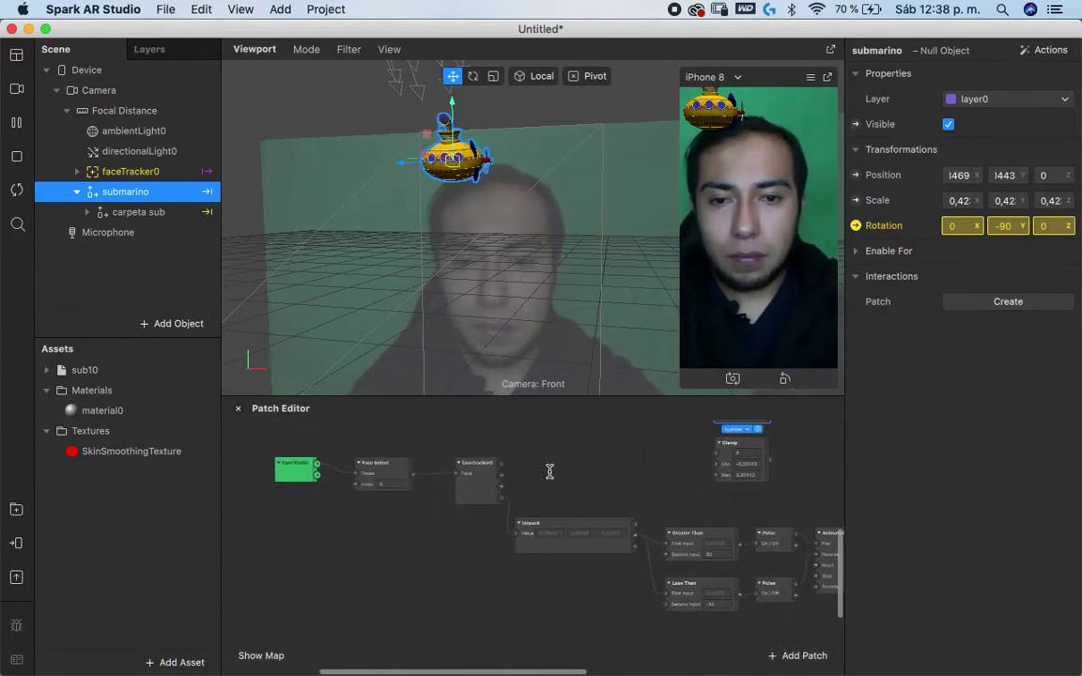
{"action": "scroll", "coordinate": [549, 471], "scroll_direction": "down", "scroll_amount": 2}
{"action": "scroll", "coordinate": [550, 471], "scroll_direction": "up", "scroll_amount": 3}
{"action": "scroll", "coordinate": [549, 475], "scroll_direction": "up", "scroll_amount": 3}
{"action": "scroll", "coordinate": [548, 476], "scroll_direction": "up", "scroll_amount": 2}
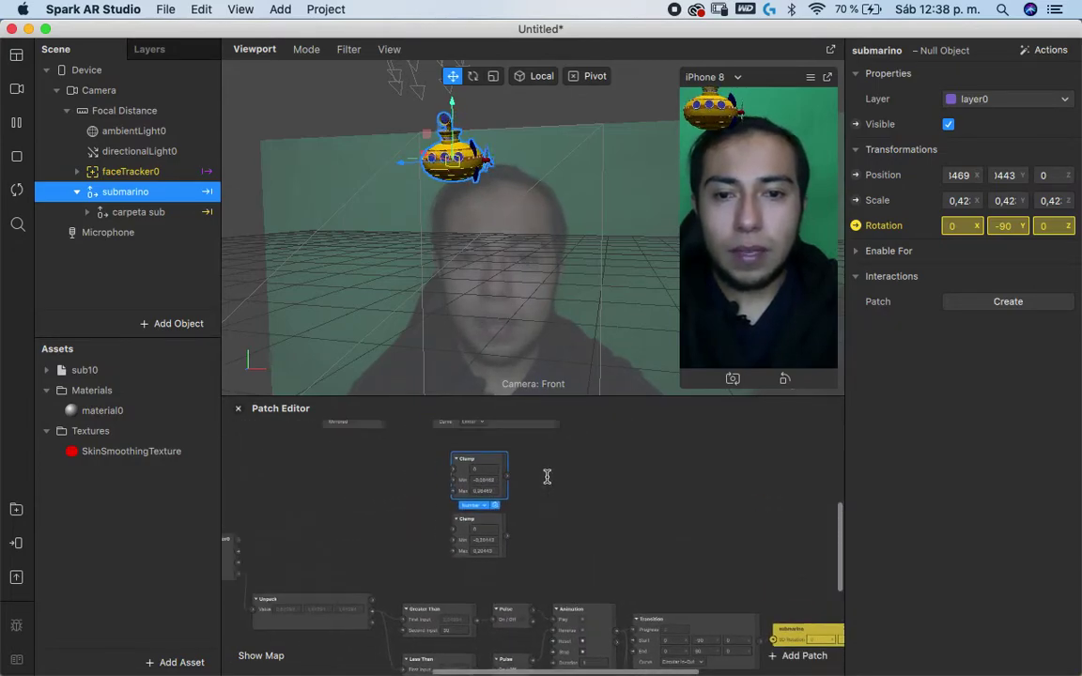
{"action": "scroll", "coordinate": [545, 484], "scroll_direction": "up", "scroll_amount": 3}
Add a Pack patch and rearrange the two Clamp patches beside it
{"action": "right_click", "coordinate": [550, 506]}
{"action": "type", "text": "pac"}
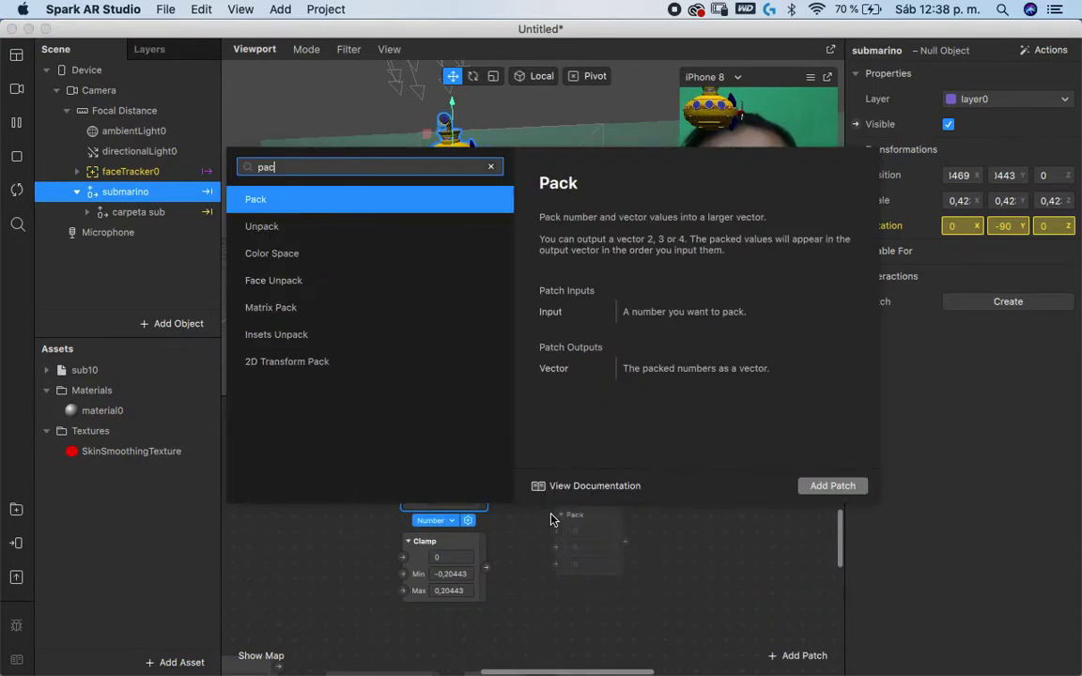
{"action": "key", "text": "Return"}
{"action": "scroll", "coordinate": [431, 531], "scroll_direction": "down", "scroll_amount": 3}
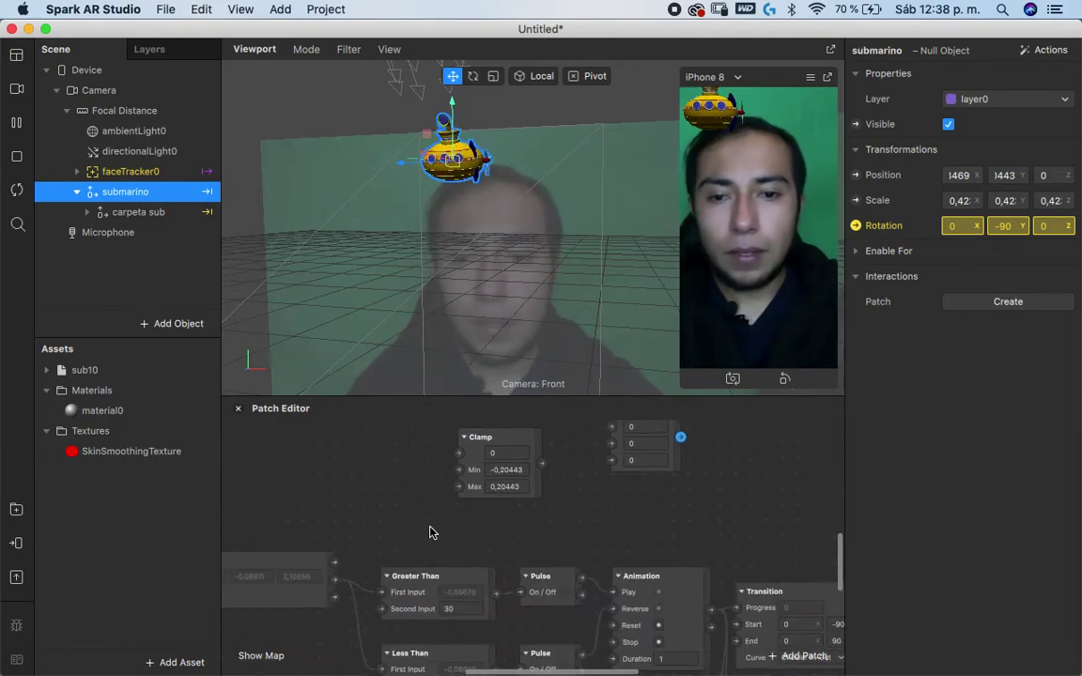
{"action": "scroll", "coordinate": [434, 528], "scroll_direction": "up", "scroll_amount": 2}
{"action": "left_click_drag", "start_coordinate": [478, 534], "coordinate": [415, 565]}
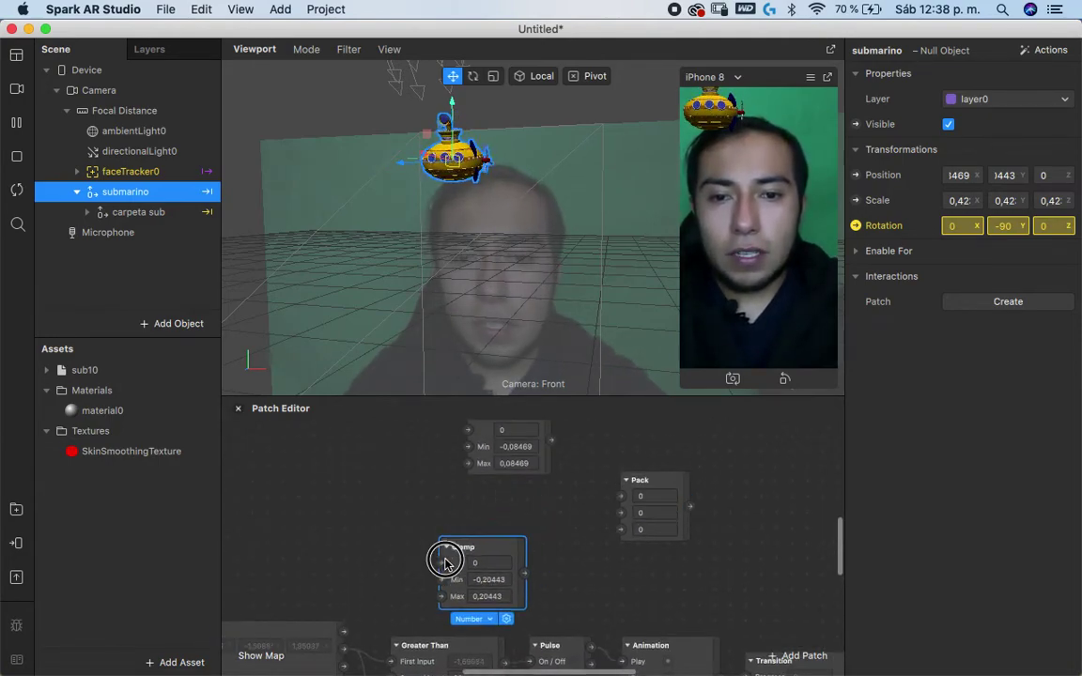
{"action": "left_click_drag", "start_coordinate": [480, 425], "coordinate": [414, 472]}
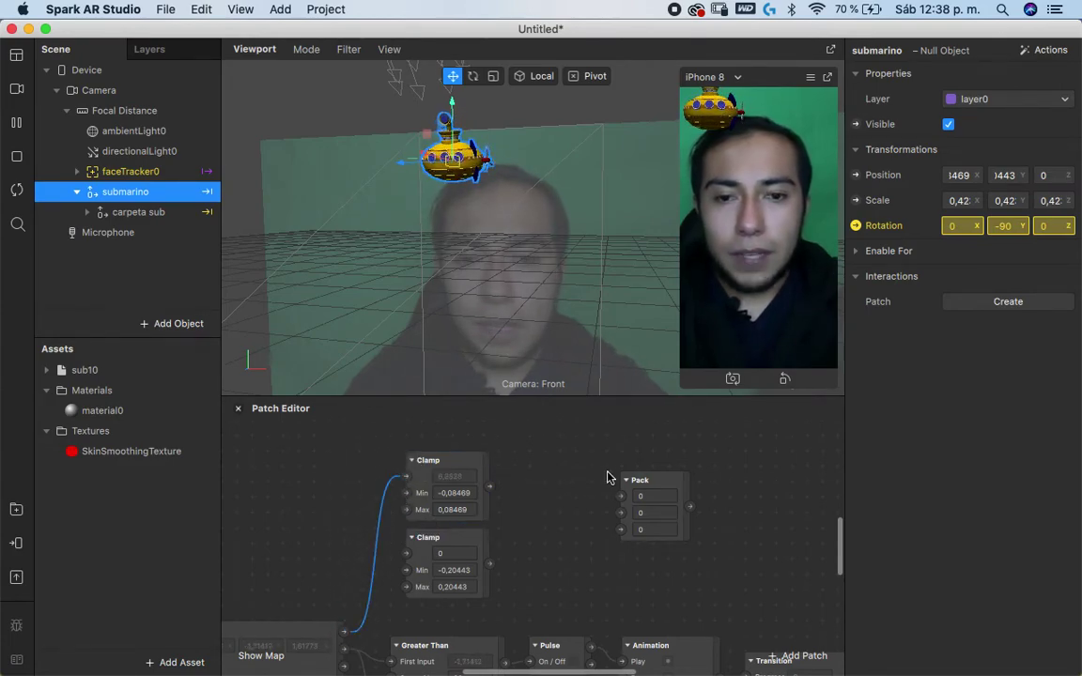
{"action": "left_click_drag", "start_coordinate": [620, 461], "coordinate": [621, 452]}
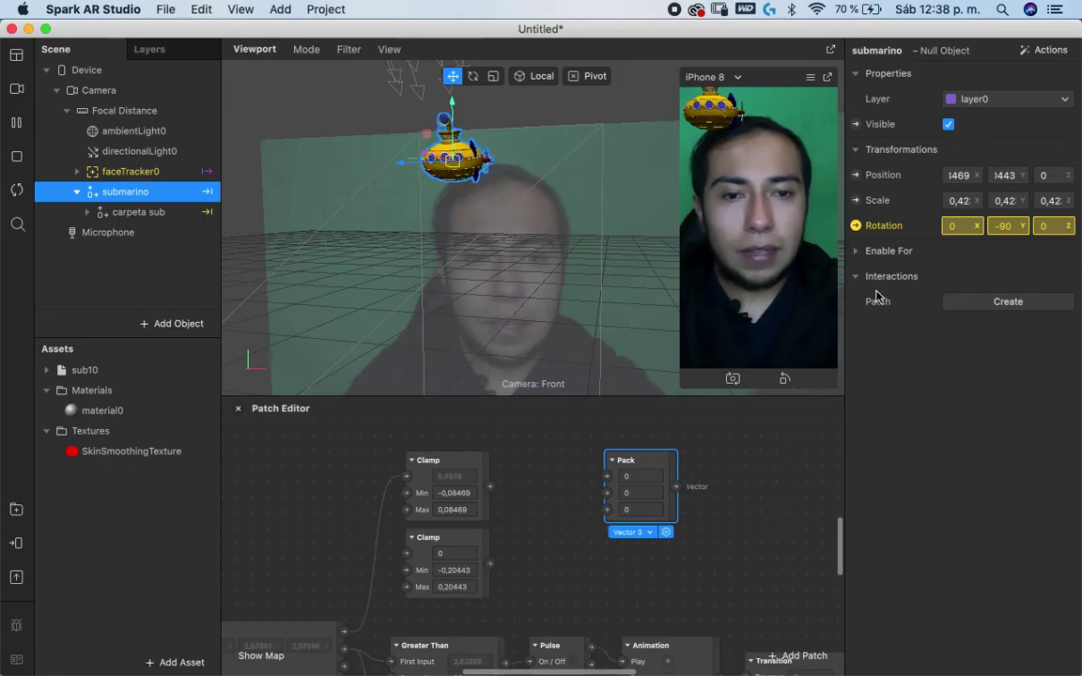
Create the submarino 3D Position patch and wire Pack's Vector output into it
{"action": "left_click", "coordinate": [855, 174]}
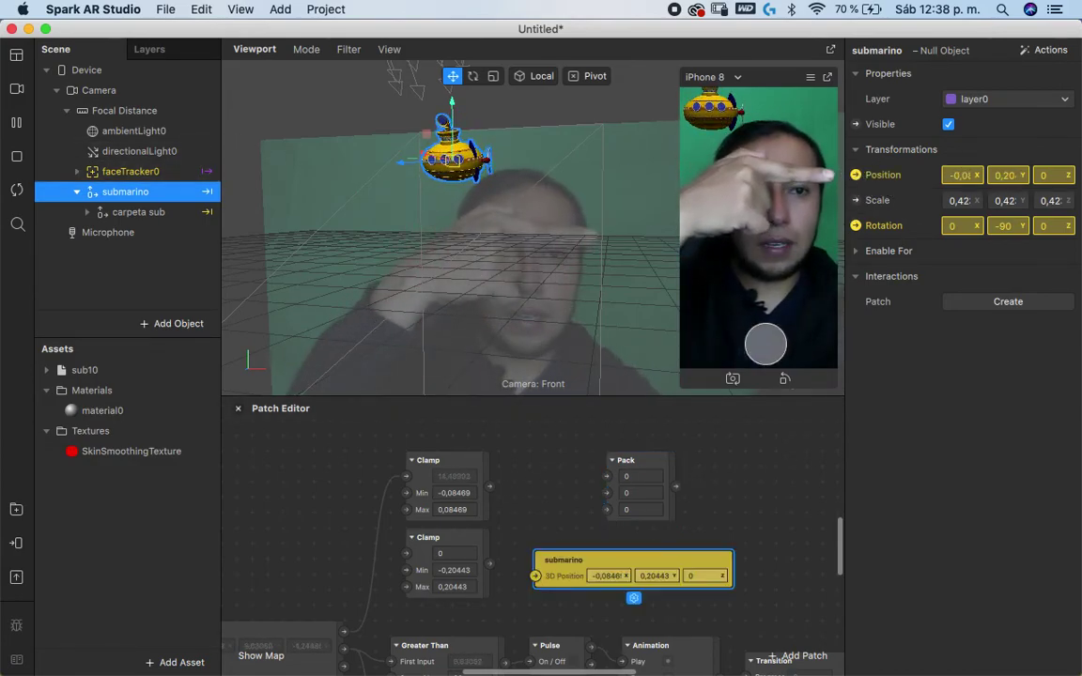
{"action": "mouse_move", "coordinate": [592, 569]}
{"action": "left_mouse_down"}
{"action": "mouse_move", "coordinate": [785, 498]}
{"action": "mouse_move", "coordinate": [775, 487]}
{"action": "left_mouse_up"}
{"action": "left_click_drag", "start_coordinate": [675, 487], "coordinate": [714, 491]}
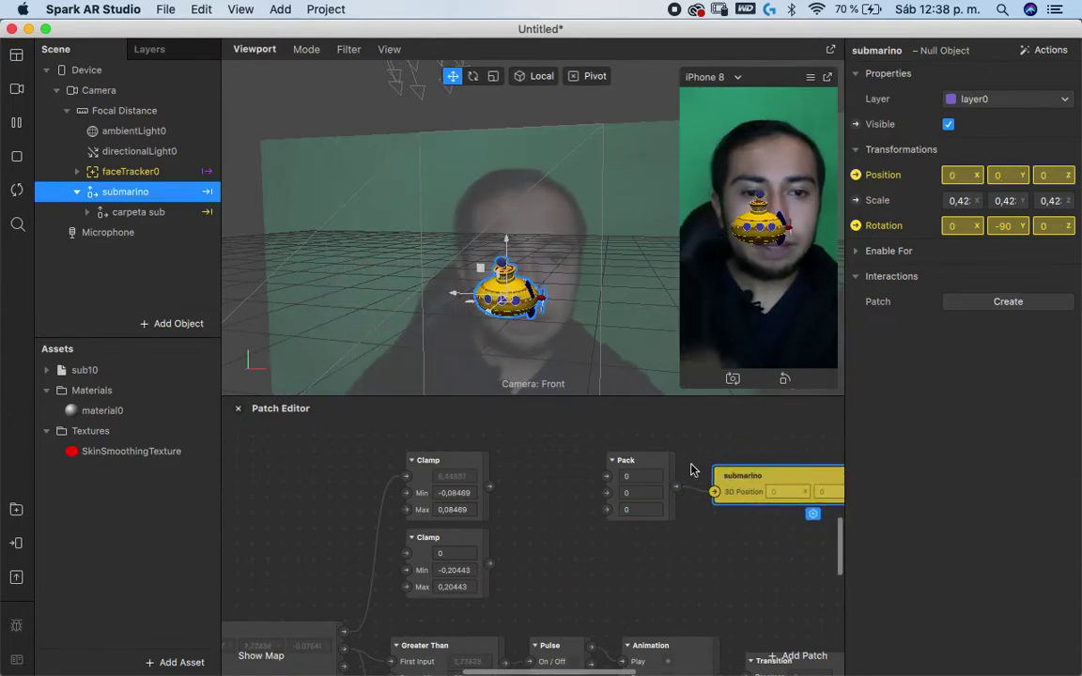
{"action": "left_click_drag", "start_coordinate": [658, 460], "coordinate": [627, 477]}
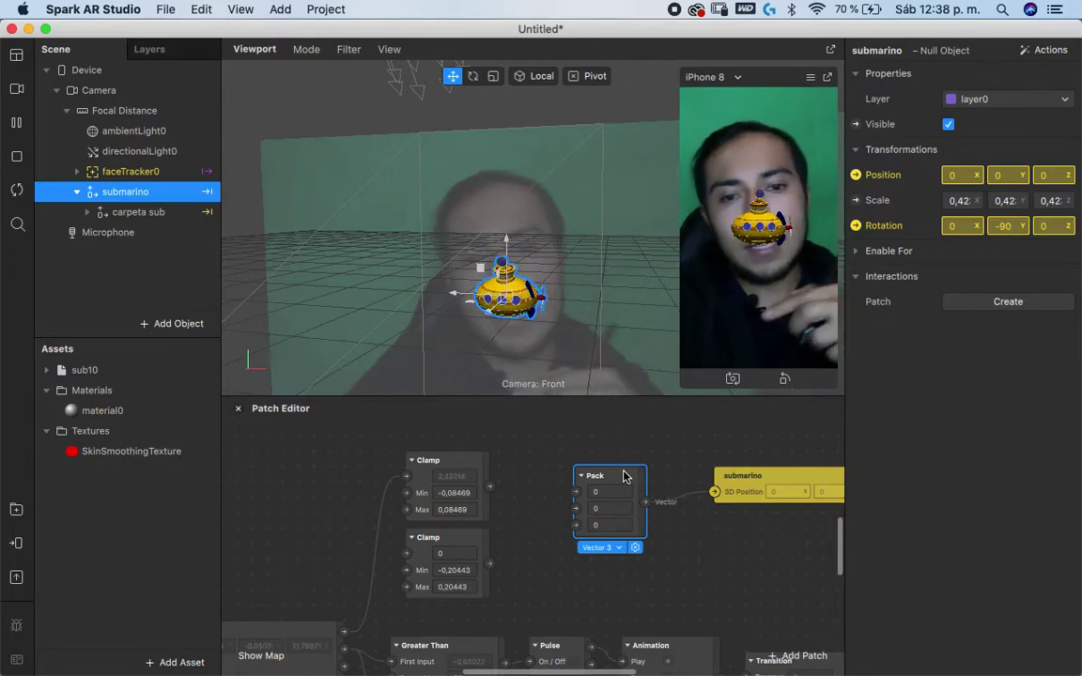
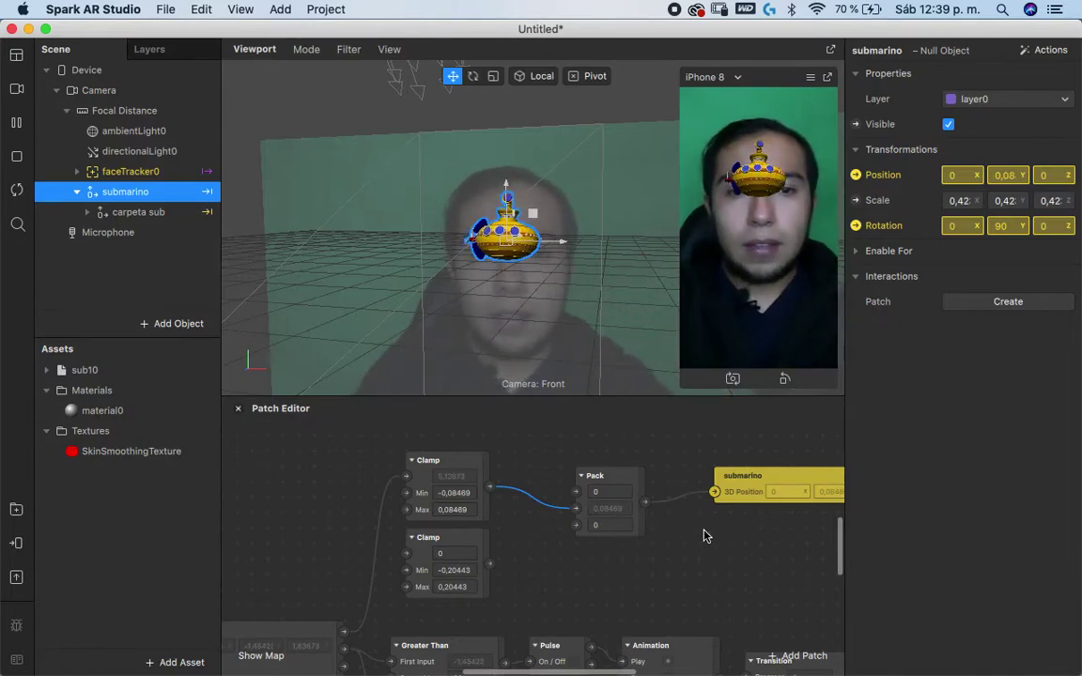
Rearrange the Clamp, Pack and submarino patches in the Patch Editor to make room
{"action": "left_click", "coordinate": [647, 519]}
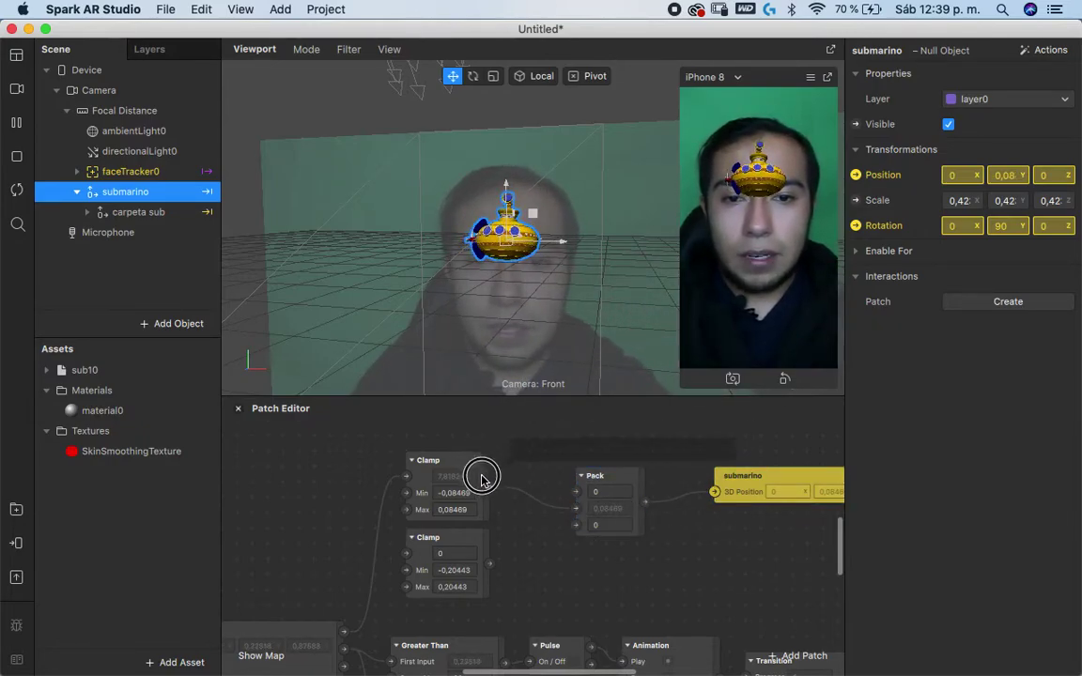
{"action": "left_click_drag", "start_coordinate": [481, 477], "coordinate": [565, 459]}
{"action": "left_click", "coordinate": [643, 531]}
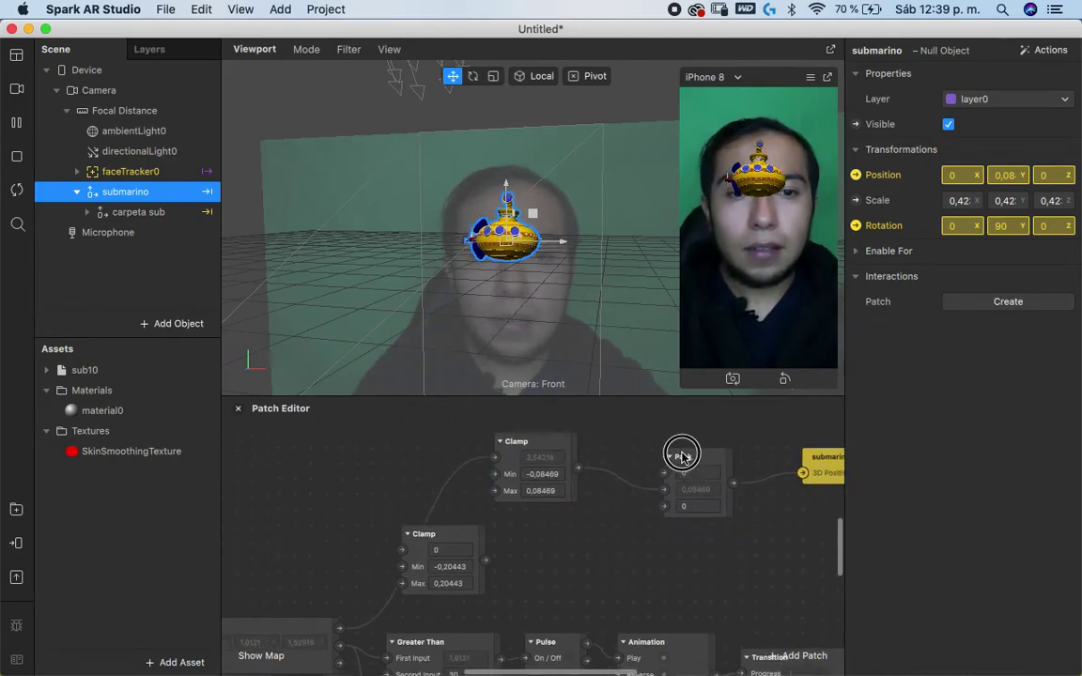
{"action": "left_click_drag", "start_coordinate": [682, 455], "coordinate": [627, 442]}
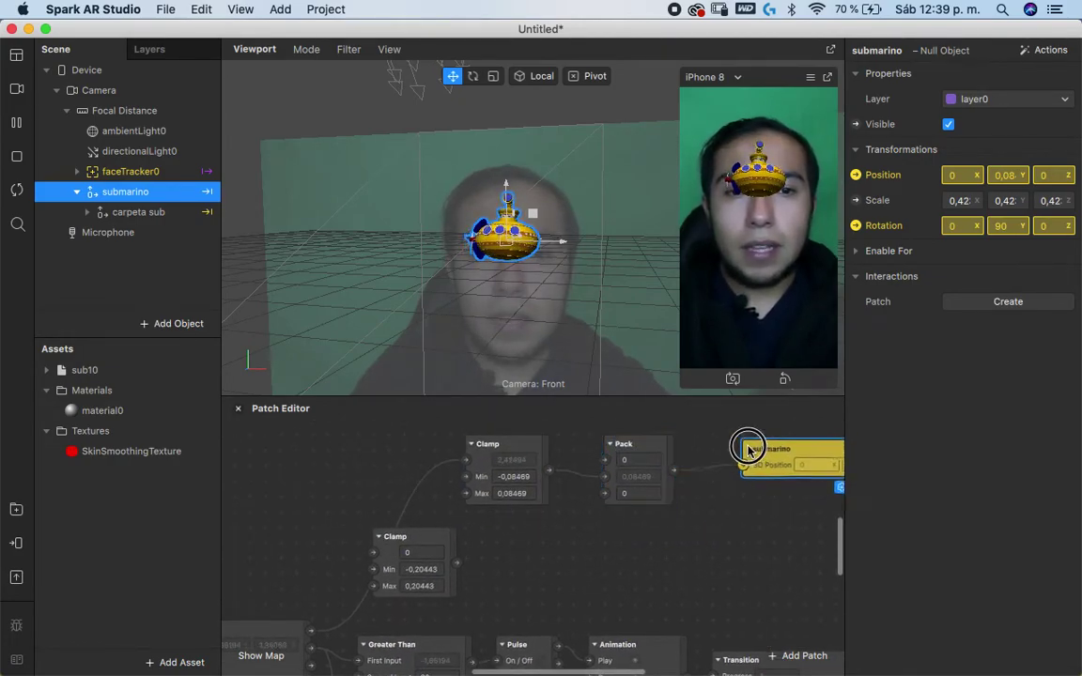
{"action": "left_click_drag", "start_coordinate": [752, 452], "coordinate": [714, 451]}
{"action": "scroll", "coordinate": [623, 491], "scroll_direction": "left", "scroll_amount": 3}
{"action": "scroll", "coordinate": [592, 512], "scroll_direction": "down", "scroll_amount": 2}
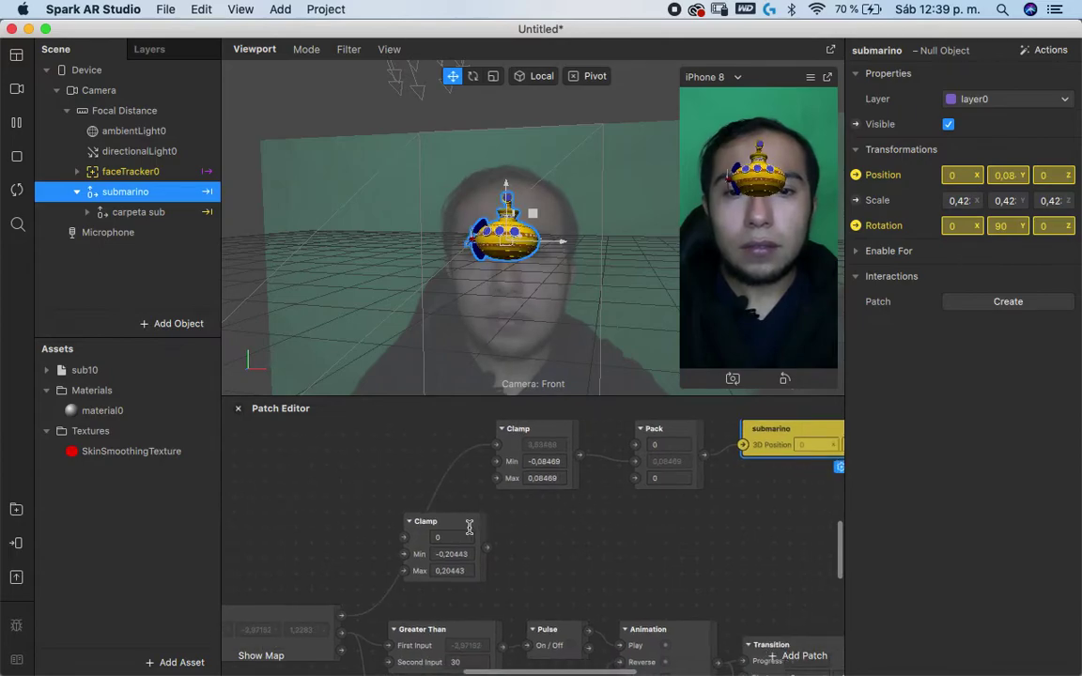
{"action": "left_click_drag", "start_coordinate": [470, 529], "coordinate": [545, 529]}
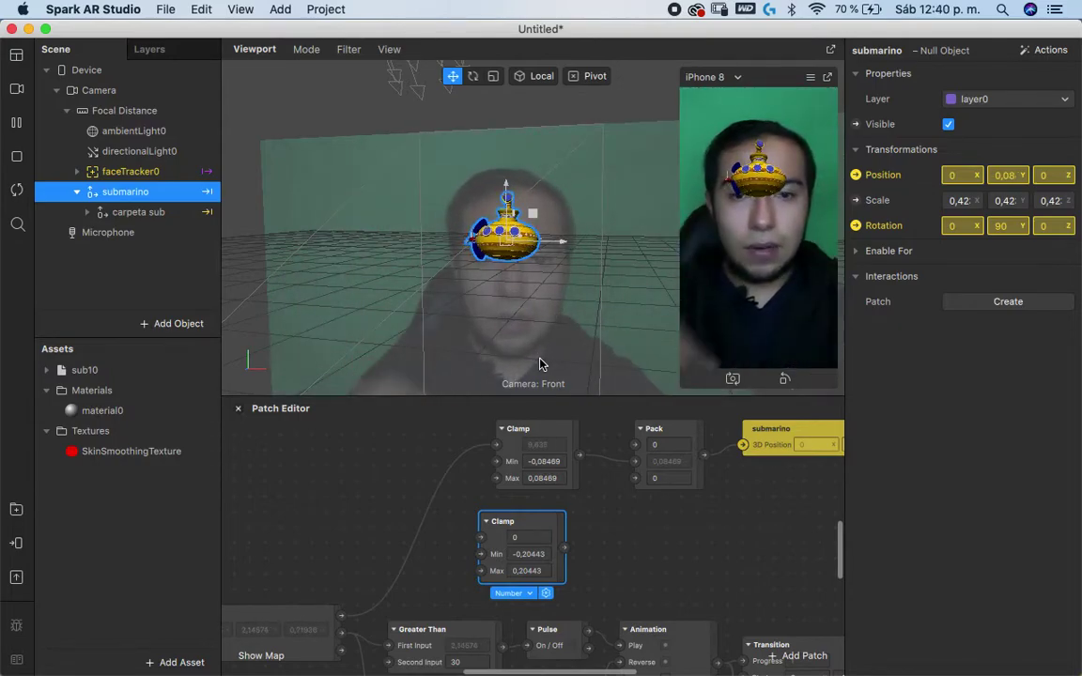
{"action": "left_click_drag", "start_coordinate": [515, 430], "coordinate": [484, 429]}
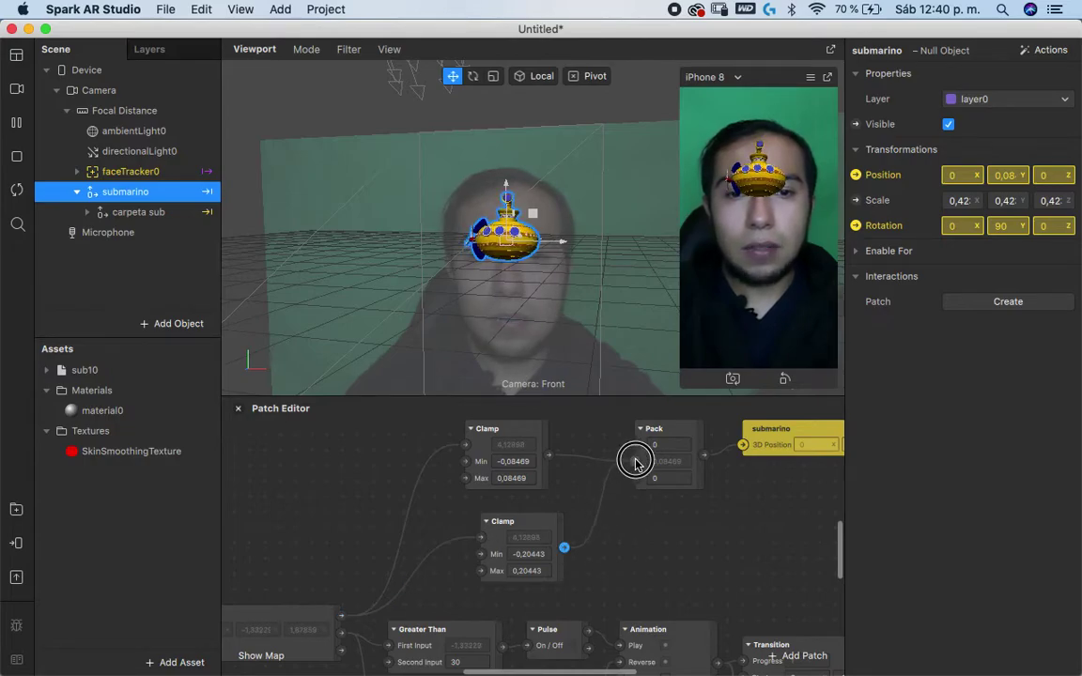
Wire the ±0.20443 Clamp output into Pack's Y input and tuck the ±0.08469 Clamp below it
{"action": "left_click_drag", "start_coordinate": [513, 430], "coordinate": [500, 587]}
{"action": "left_click_drag", "start_coordinate": [502, 521], "coordinate": [472, 413]}
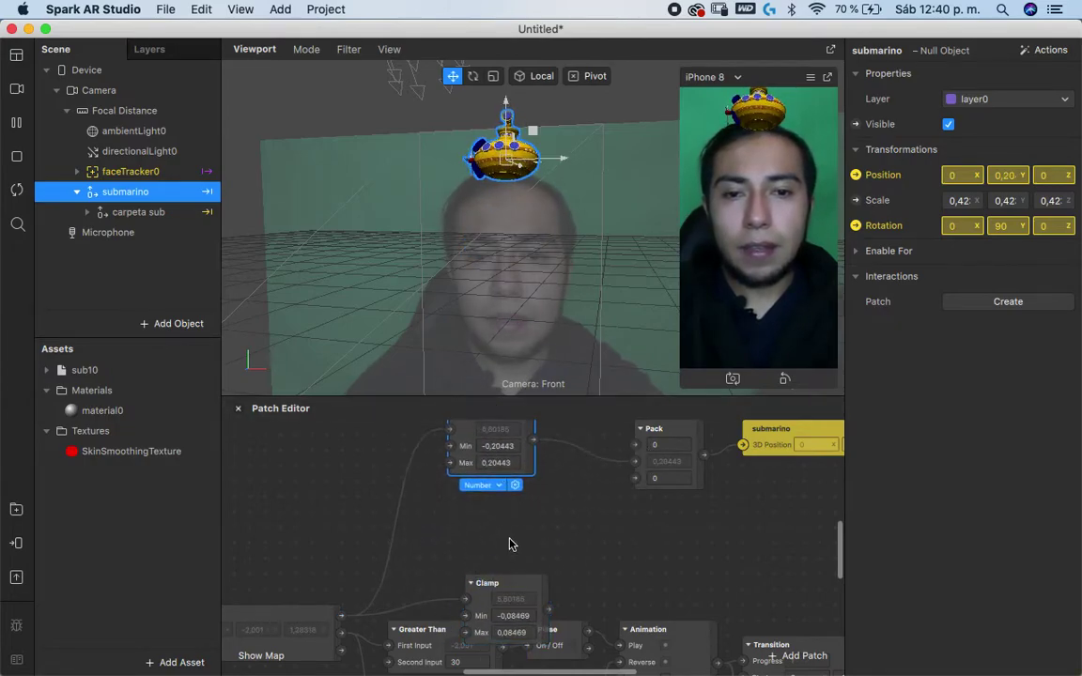
{"action": "left_click_drag", "start_coordinate": [483, 547], "coordinate": [470, 512]}
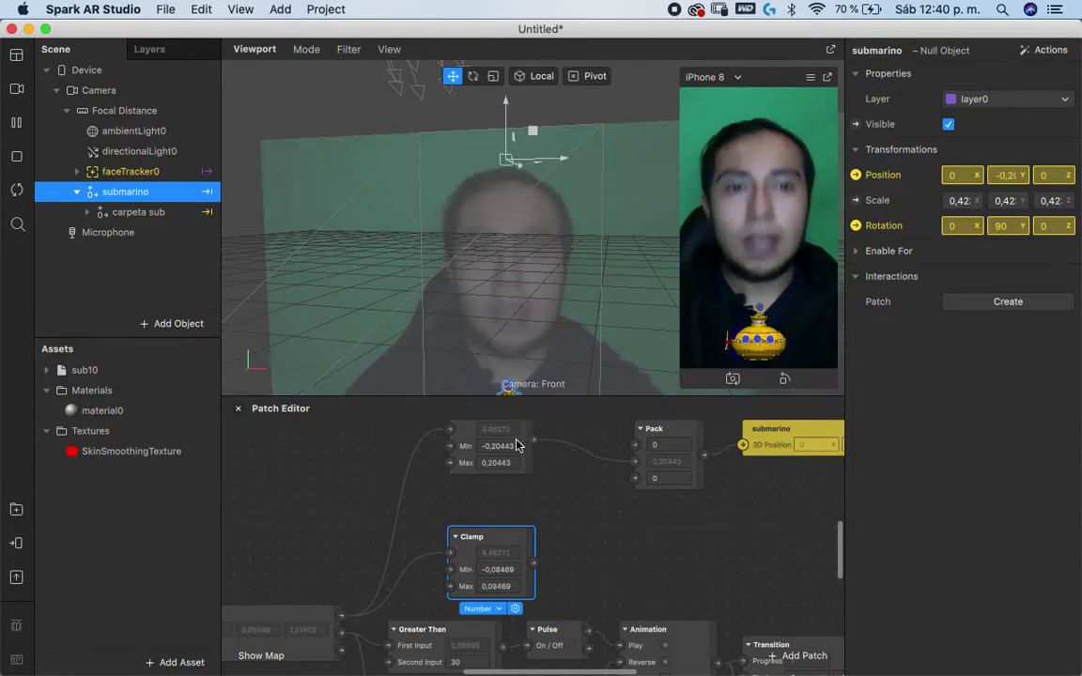
{"action": "scroll", "coordinate": [570, 487], "scroll_direction": "up", "scroll_amount": 2}
{"action": "left_click", "coordinate": [552, 481]}
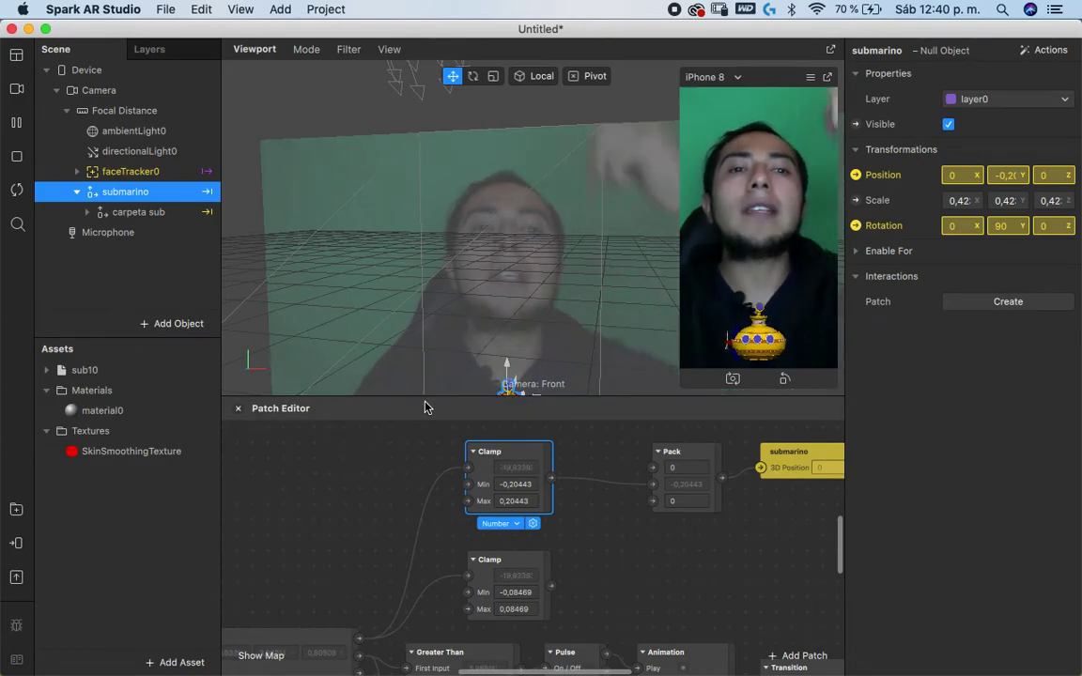
Add a Divide patch (second value -90) beside the ±0.20443 Clamp to feed it
{"action": "double_click", "coordinate": [355, 562]}
{"action": "type", "text": "div"}
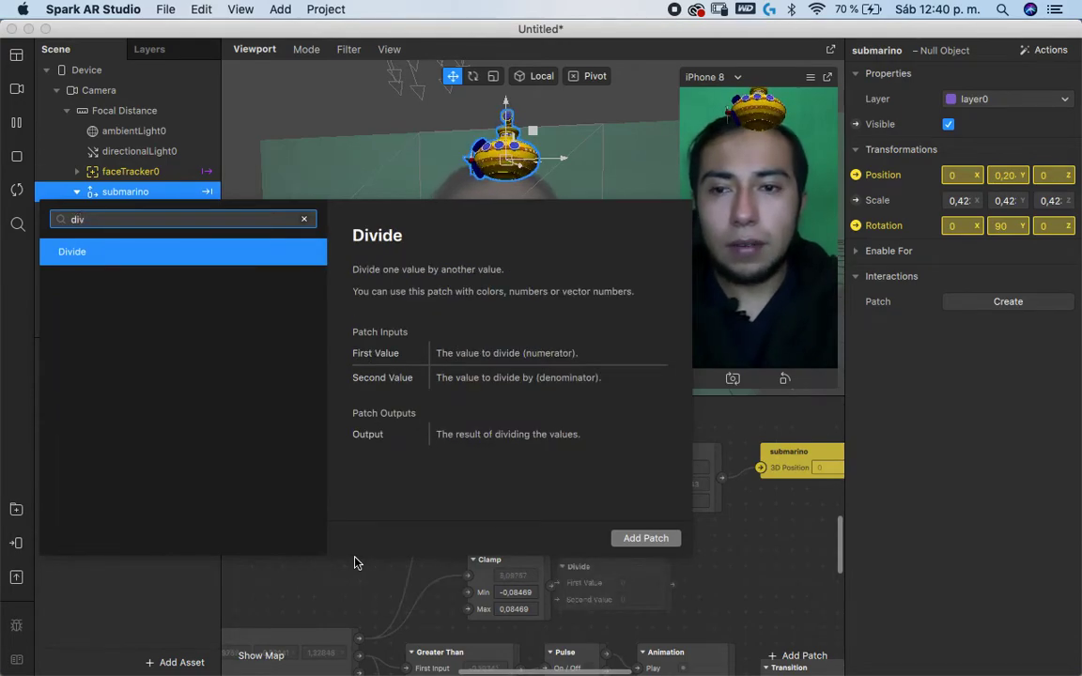
{"action": "key", "text": "Return"}
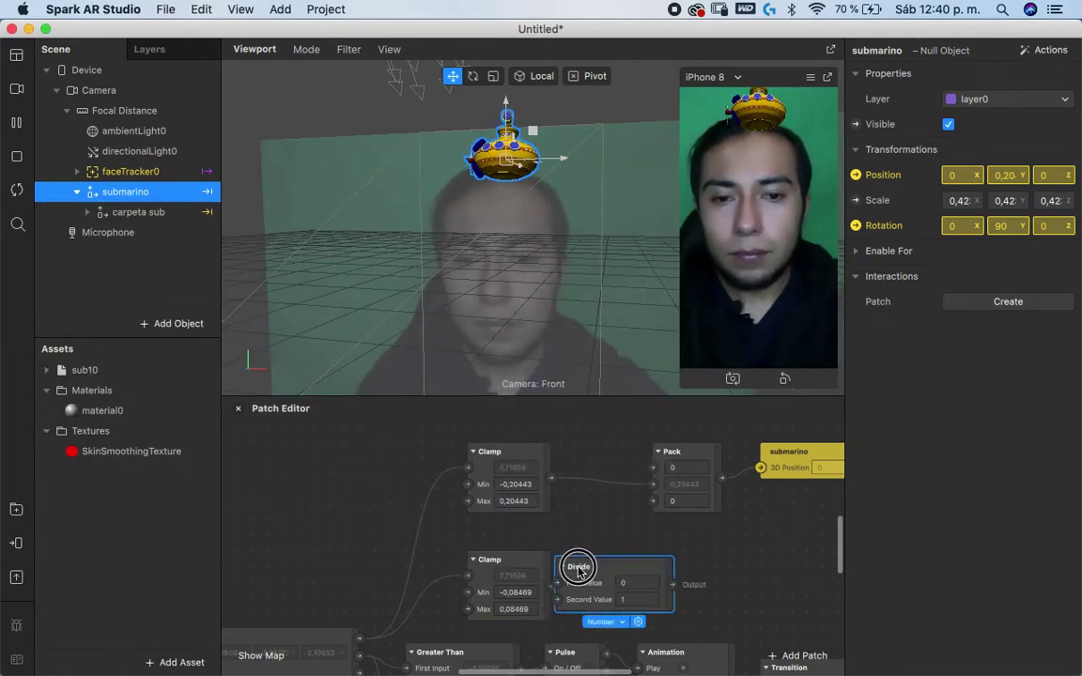
{"action": "mouse_move", "coordinate": [580, 567]}
{"action": "left_mouse_down"}
{"action": "mouse_move", "coordinate": [428, 544]}
{"action": "mouse_move", "coordinate": [387, 464]}
{"action": "left_mouse_up"}
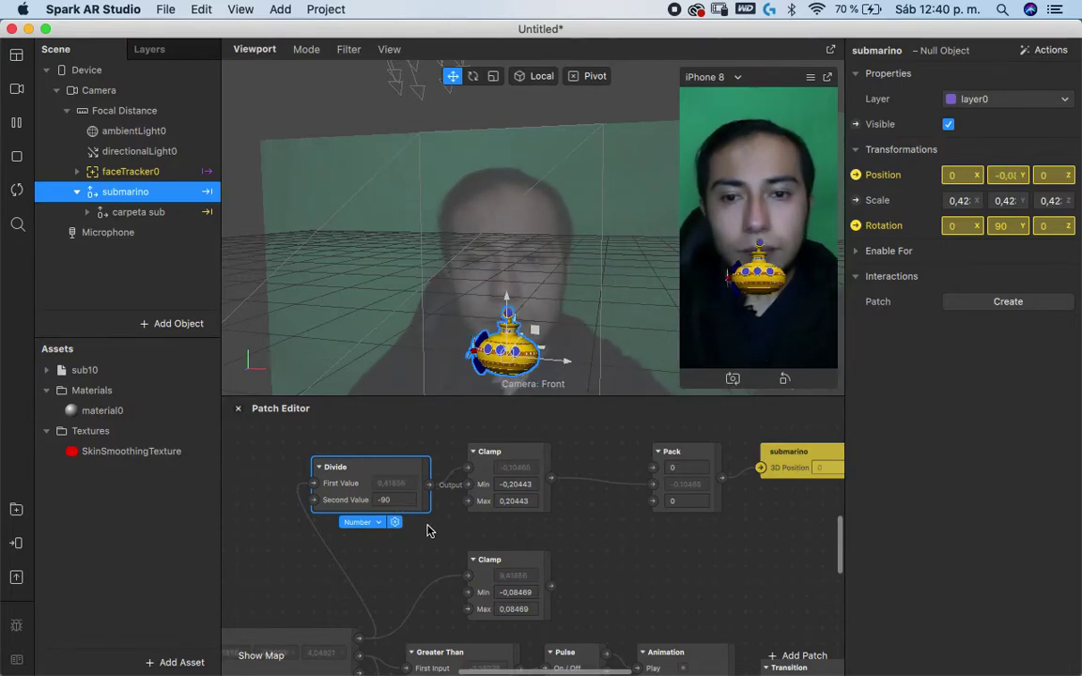
{"action": "scroll", "coordinate": [679, 495], "scroll_direction": "right", "scroll_amount": 3}
{"action": "scroll", "coordinate": [611, 484], "scroll_direction": "right", "scroll_amount": 3}
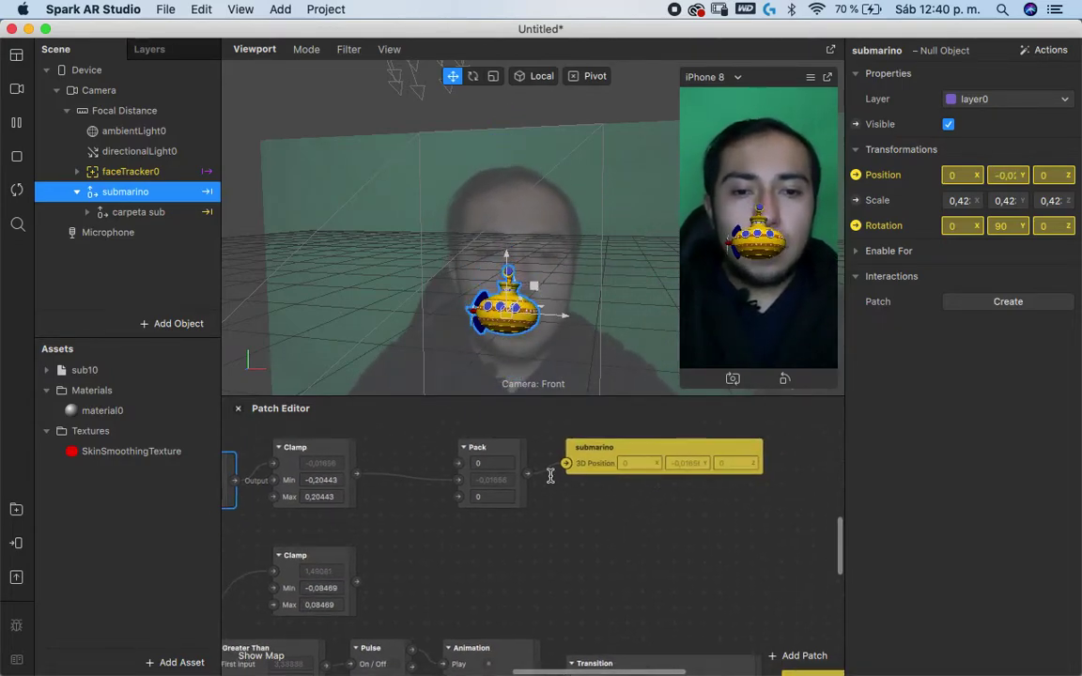
Insert an Exponential Smoothing patch (Damping 200) between the ±0.20443 Clamp and Pack's Y input
{"action": "double_click", "coordinate": [460, 586]}
{"action": "type", "text": "expo"}
{"action": "key", "text": "Down"}
{"action": "key", "text": "Return"}
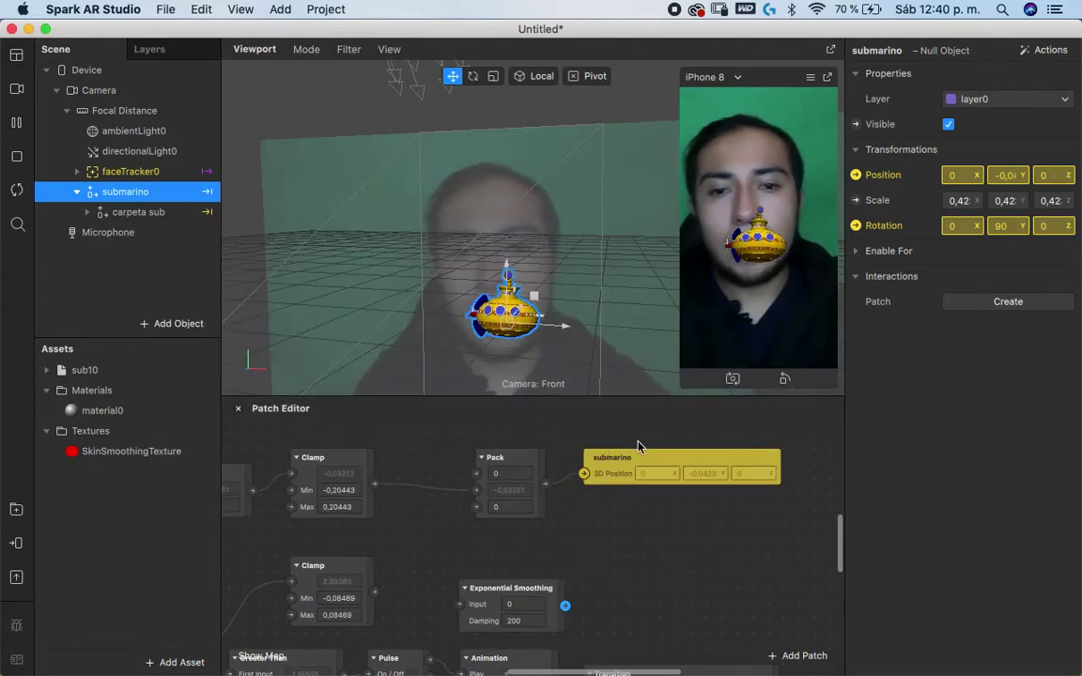
{"action": "left_click_drag", "start_coordinate": [642, 457], "coordinate": [782, 457]}
{"action": "left_click_drag", "start_coordinate": [495, 458], "coordinate": [570, 457]}
{"action": "mouse_move", "coordinate": [512, 588]}
{"action": "left_mouse_down"}
{"action": "mouse_move", "coordinate": [451, 503]}
{"action": "mouse_move", "coordinate": [375, 484]}
{"action": "left_mouse_up"}
{"action": "left_click_drag", "start_coordinate": [507, 520], "coordinate": [553, 490]}
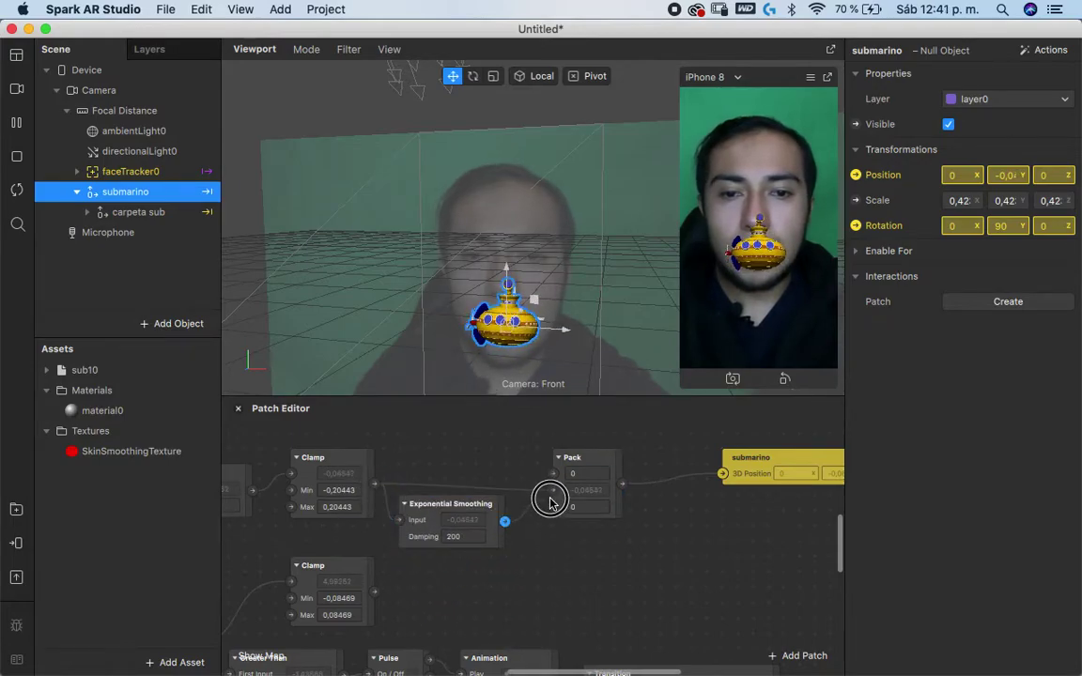
{"action": "left_click_drag", "start_coordinate": [485, 504], "coordinate": [500, 471]}
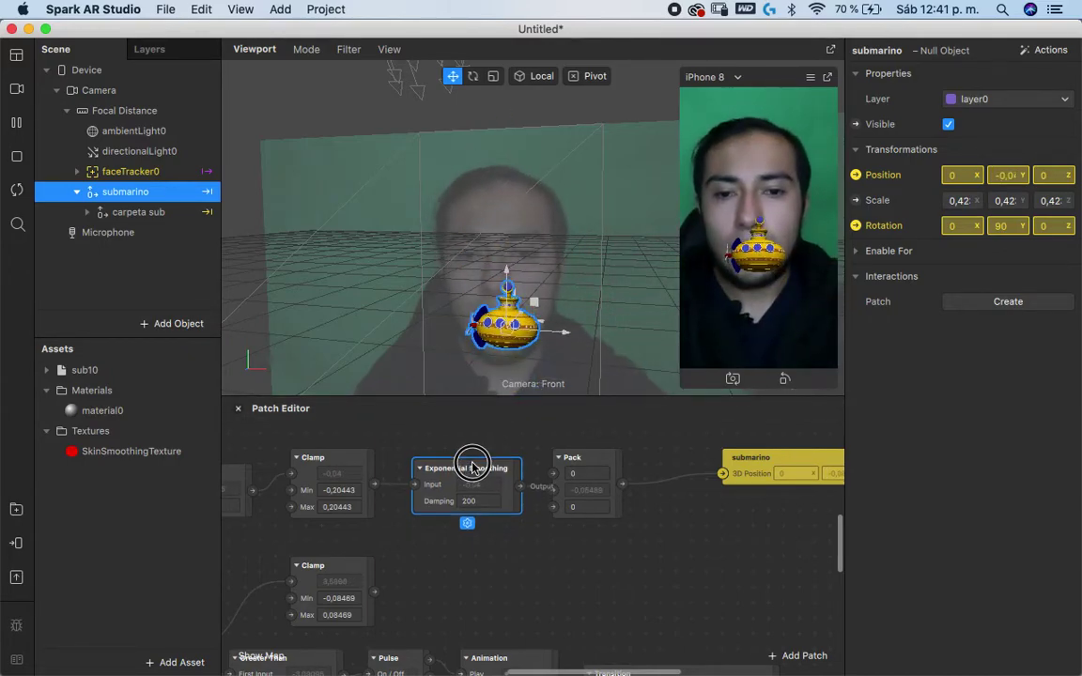
Reposition the Divide, Clamp, Exponential Smoothing and Pack patches and the lower Clamp
{"action": "scroll", "coordinate": [477, 539], "scroll_direction": "left", "scroll_amount": 3}
{"action": "scroll", "coordinate": [477, 540], "scroll_direction": "down", "scroll_amount": 2}
{"action": "scroll", "coordinate": [482, 535], "scroll_direction": "left", "scroll_amount": 2}
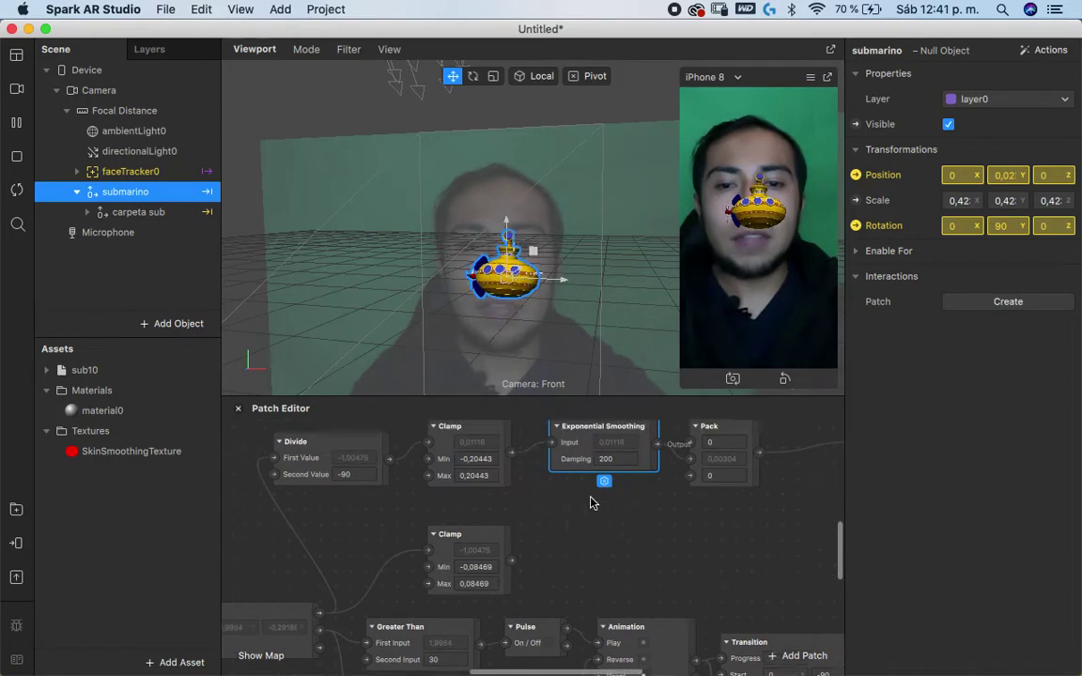
{"action": "left_click_drag", "start_coordinate": [766, 512], "coordinate": [319, 448]}
{"action": "left_click_drag", "start_coordinate": [483, 432], "coordinate": [543, 401]}
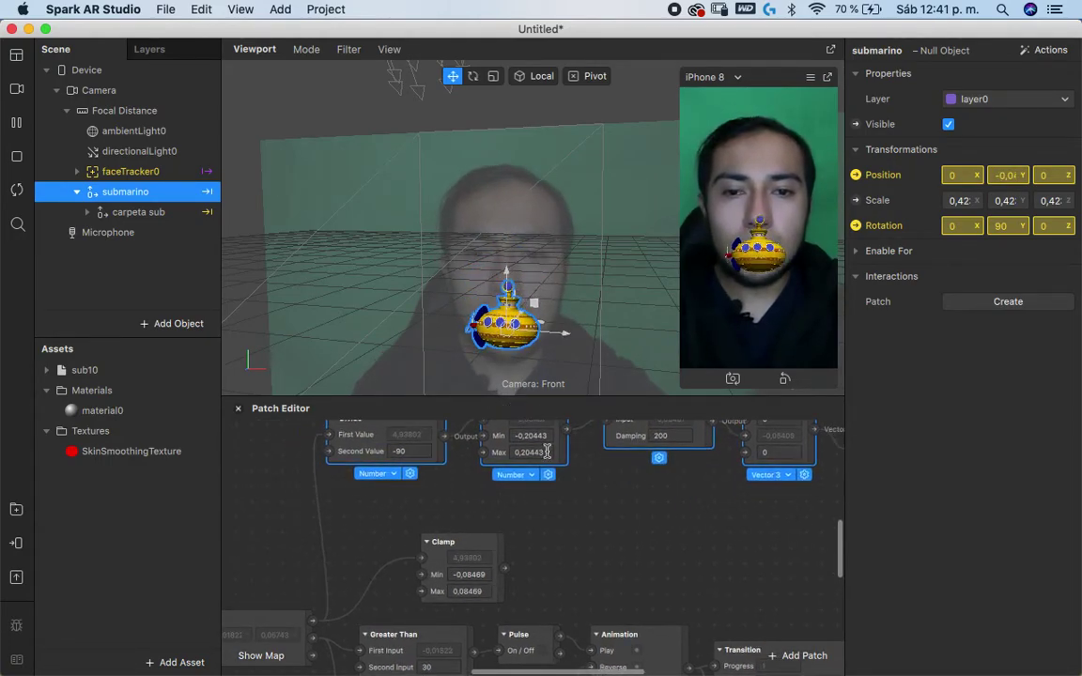
{"action": "scroll", "coordinate": [539, 540], "scroll_direction": "right", "scroll_amount": 3}
{"action": "scroll", "coordinate": [539, 540], "scroll_direction": "up", "scroll_amount": 2}
{"action": "left_click_drag", "start_coordinate": [373, 596], "coordinate": [435, 579]}
{"action": "left_click", "coordinate": [436, 568]}
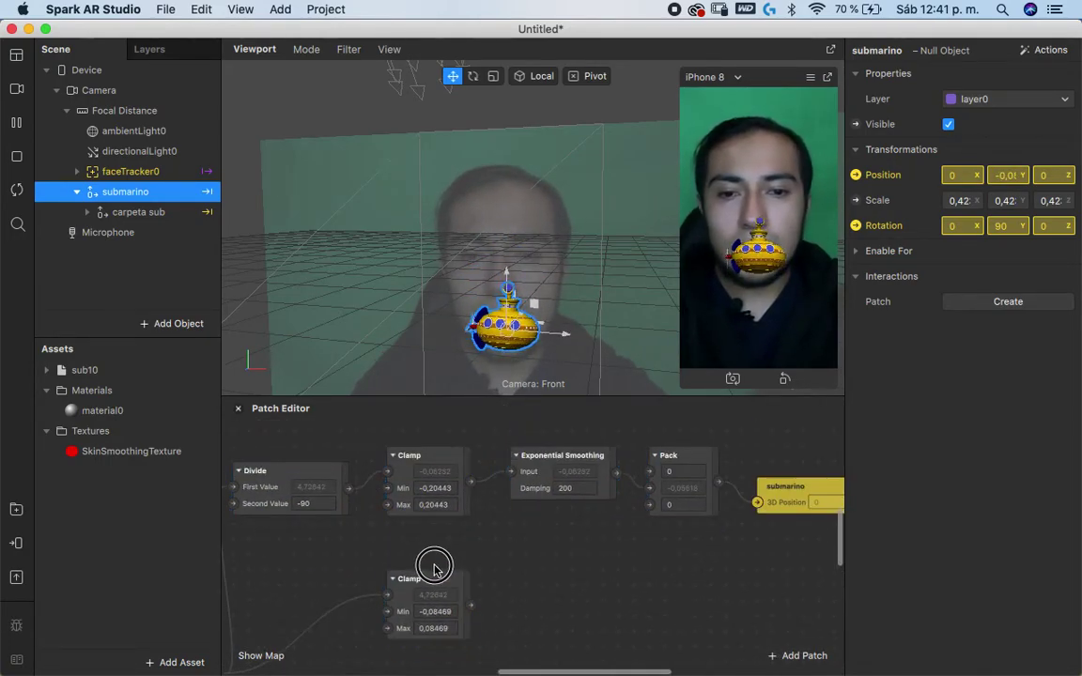
Add a second Divide patch and place it left of the ±0.08469 Clamp
{"action": "scroll", "coordinate": [315, 526], "scroll_direction": "left", "scroll_amount": 5}
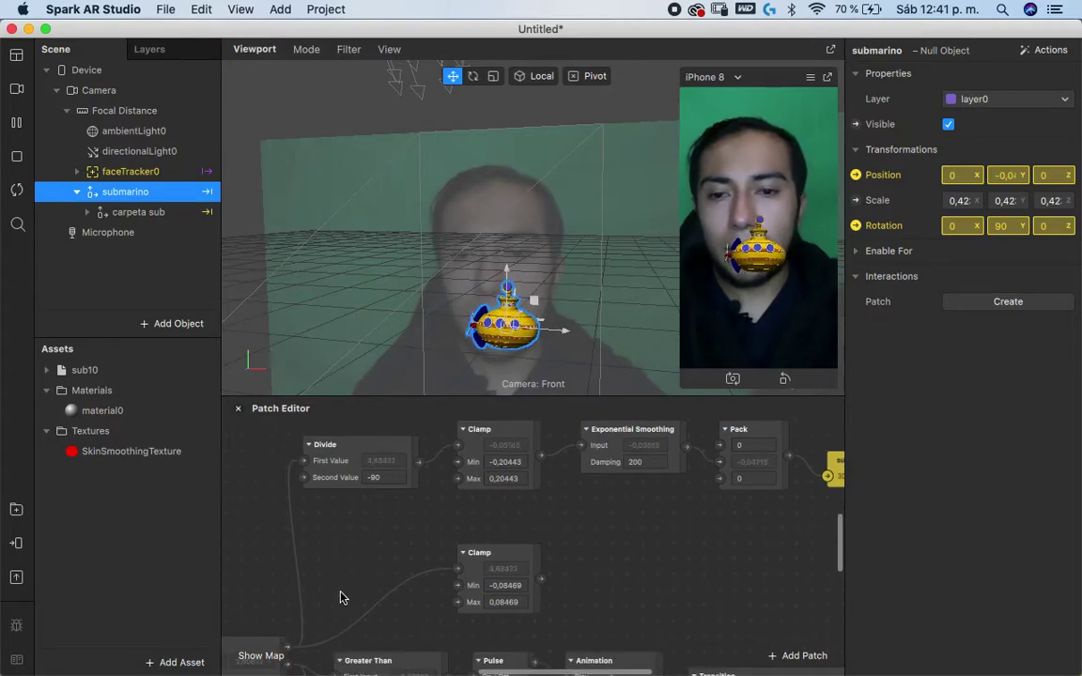
{"action": "double_click", "coordinate": [338, 592]}
{"action": "type", "text": "div"}
{"action": "key", "text": "Return"}
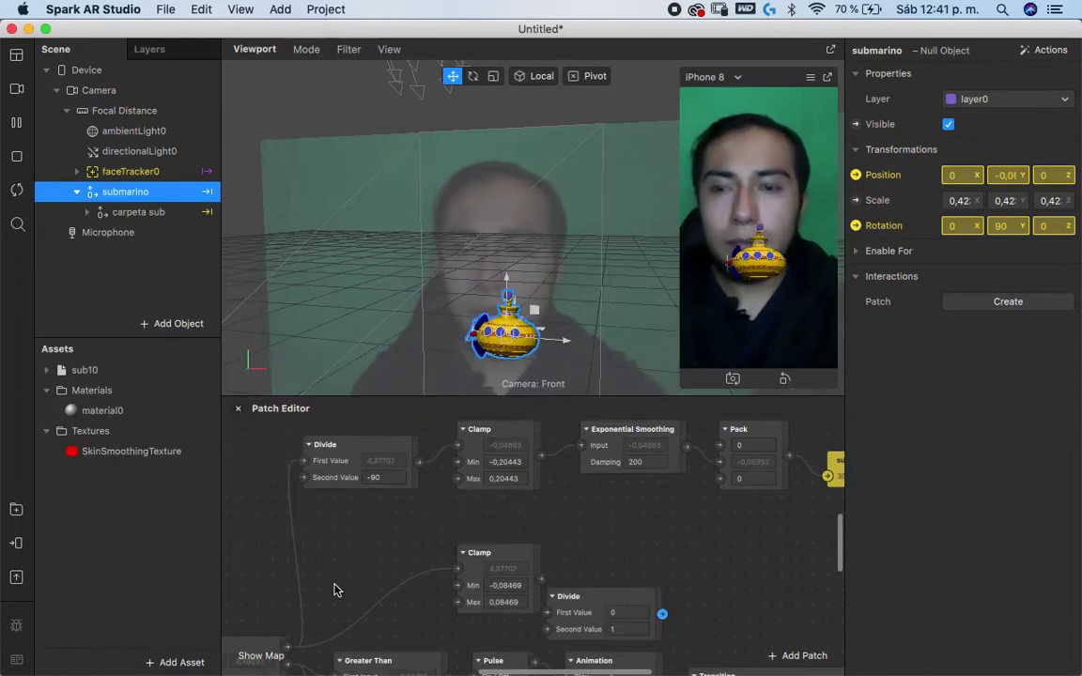
{"action": "mouse_move", "coordinate": [536, 570]}
{"action": "left_mouse_down"}
{"action": "mouse_move", "coordinate": [421, 571]}
{"action": "mouse_move", "coordinate": [287, 548]}
{"action": "left_mouse_up"}
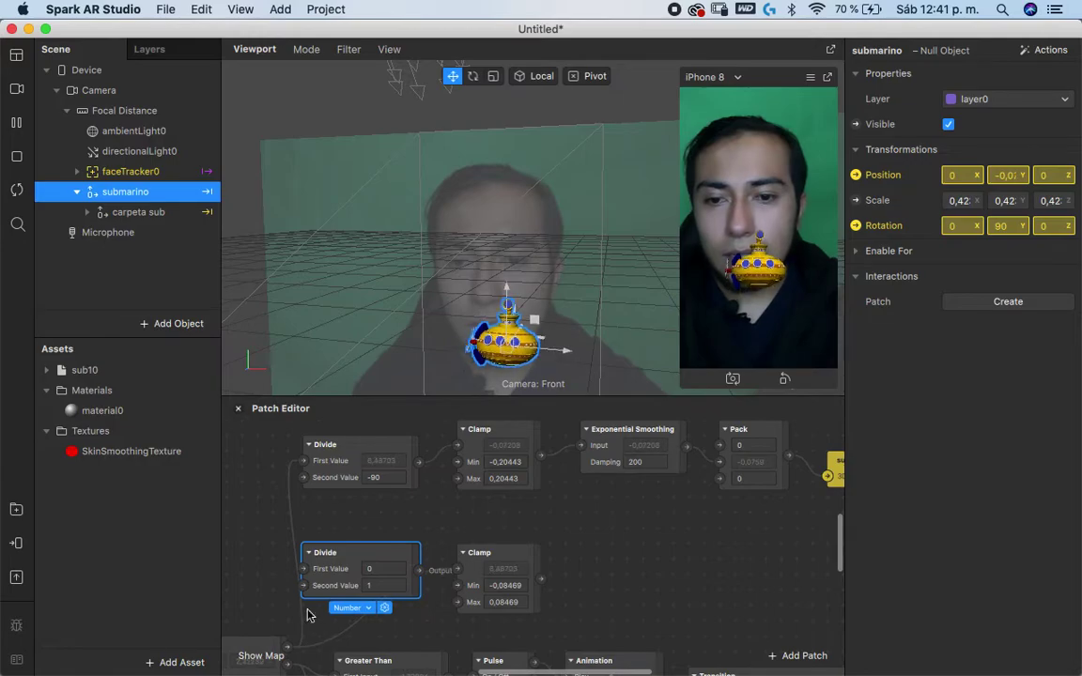
{"action": "scroll", "coordinate": [333, 632], "scroll_direction": "down", "scroll_amount": 2}
{"action": "scroll", "coordinate": [334, 632], "scroll_direction": "left", "scroll_amount": 3}
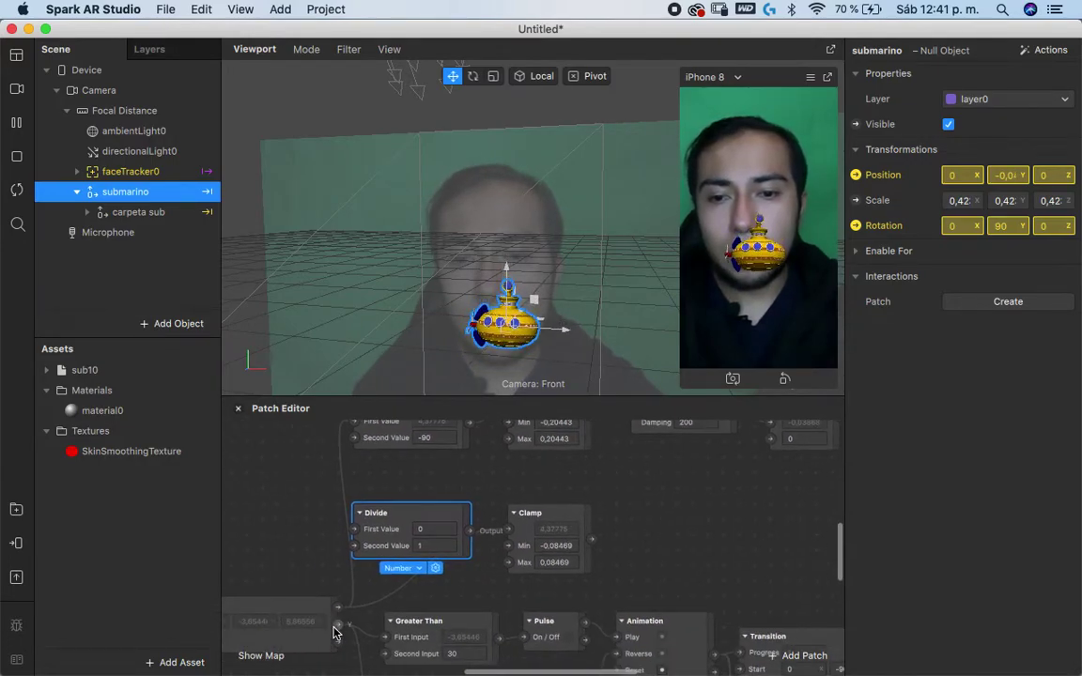
{"action": "left_click_drag", "start_coordinate": [389, 507], "coordinate": [380, 477]}
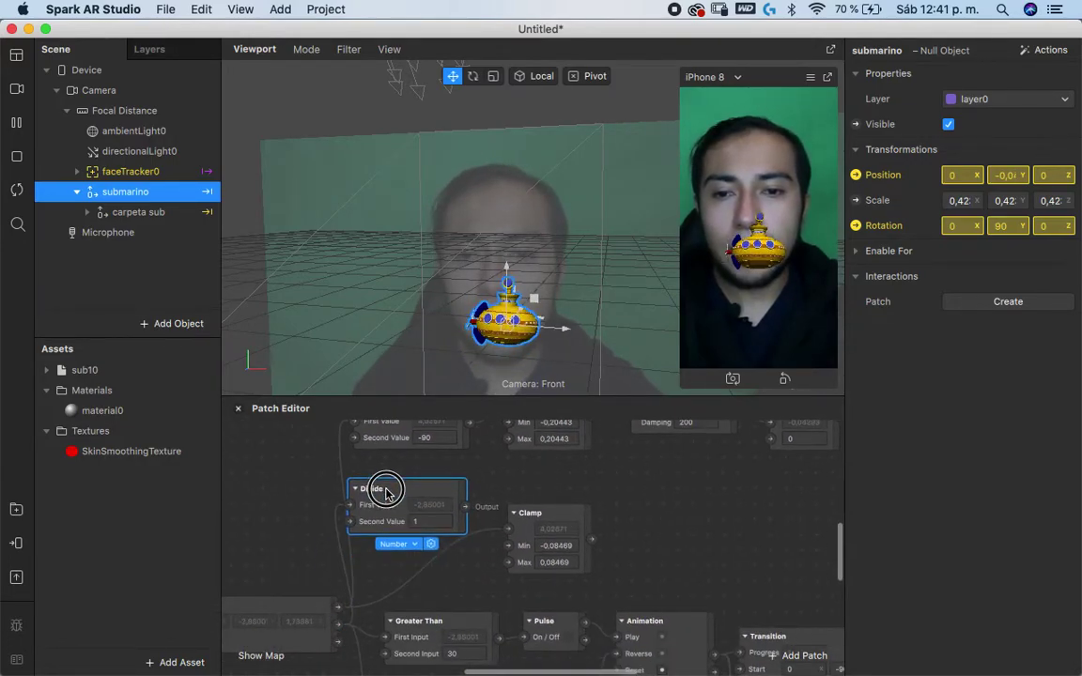
{"action": "mouse_move", "coordinate": [545, 536]}
{"action": "left_mouse_down"}
{"action": "mouse_move", "coordinate": [507, 537]}
{"action": "mouse_move", "coordinate": [497, 517]}
{"action": "left_mouse_up"}
Set the new Divide's Second Value to -90 so it feeds the lower Clamp
{"action": "scroll", "coordinate": [439, 530], "scroll_direction": "right", "scroll_amount": 2}
{"action": "left_click", "coordinate": [399, 543]}
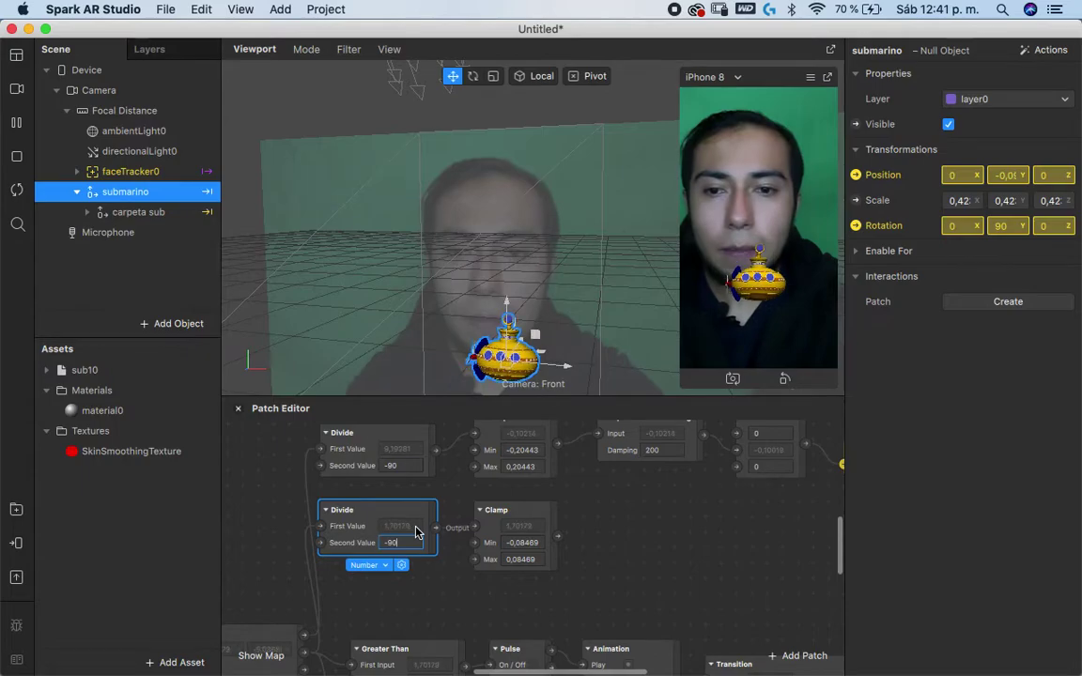
{"action": "scroll", "coordinate": [416, 532], "scroll_direction": "right", "scroll_amount": 2}
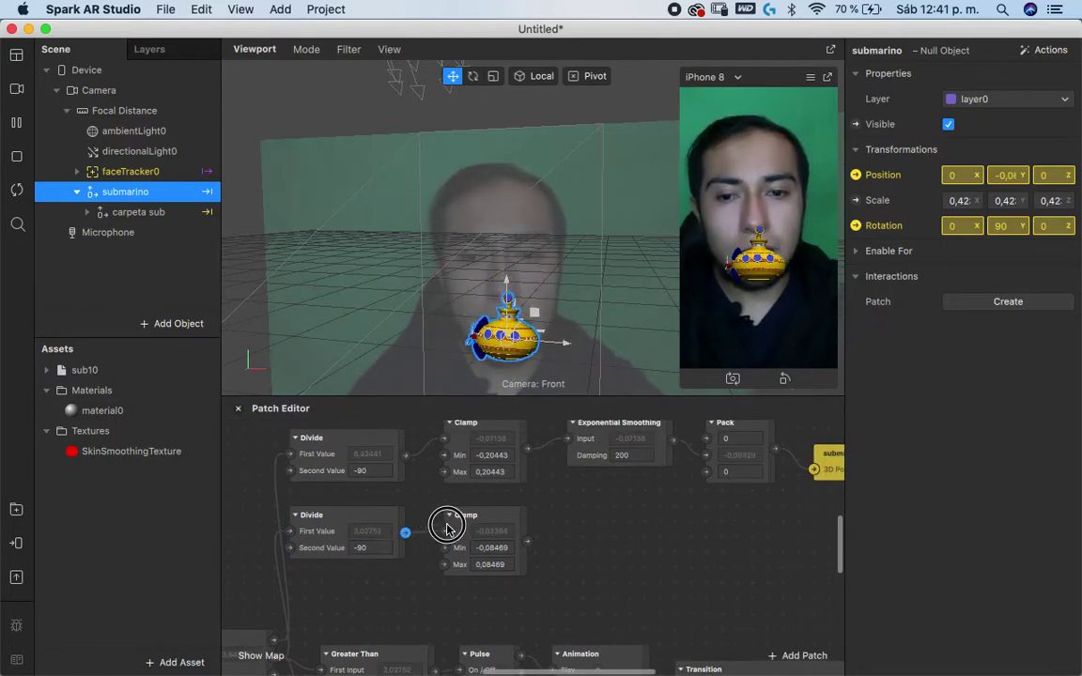
{"action": "scroll", "coordinate": [553, 510], "scroll_direction": "right", "scroll_amount": 3}
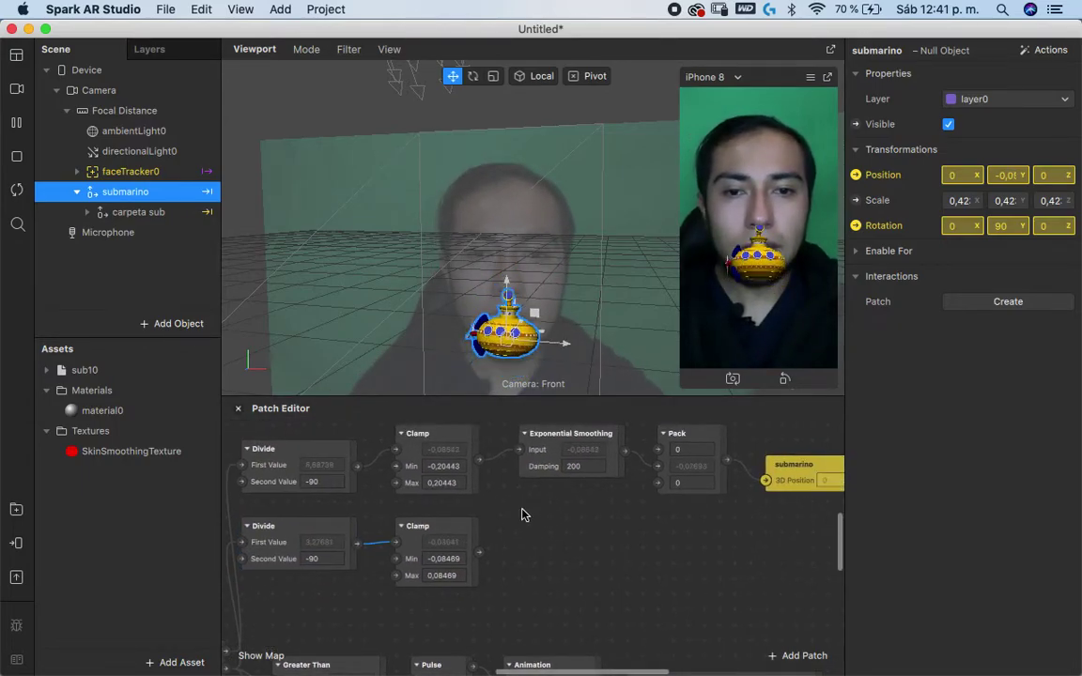
{"action": "right_click", "coordinate": [558, 559]}
Add an Exponential Smoothing patch after the lower Clamp and link its output into Pack
{"action": "type", "text": "expo"}
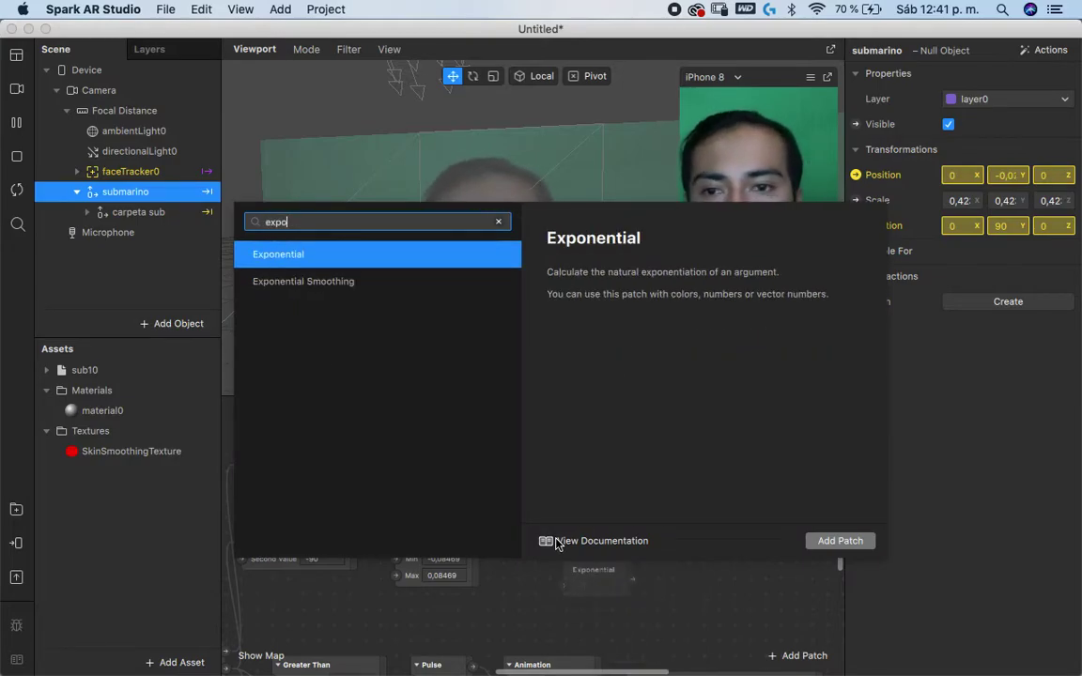
{"action": "key", "text": "Down"}
{"action": "key", "text": "Return"}
{"action": "left_click_drag", "start_coordinate": [533, 603], "coordinate": [485, 560]}
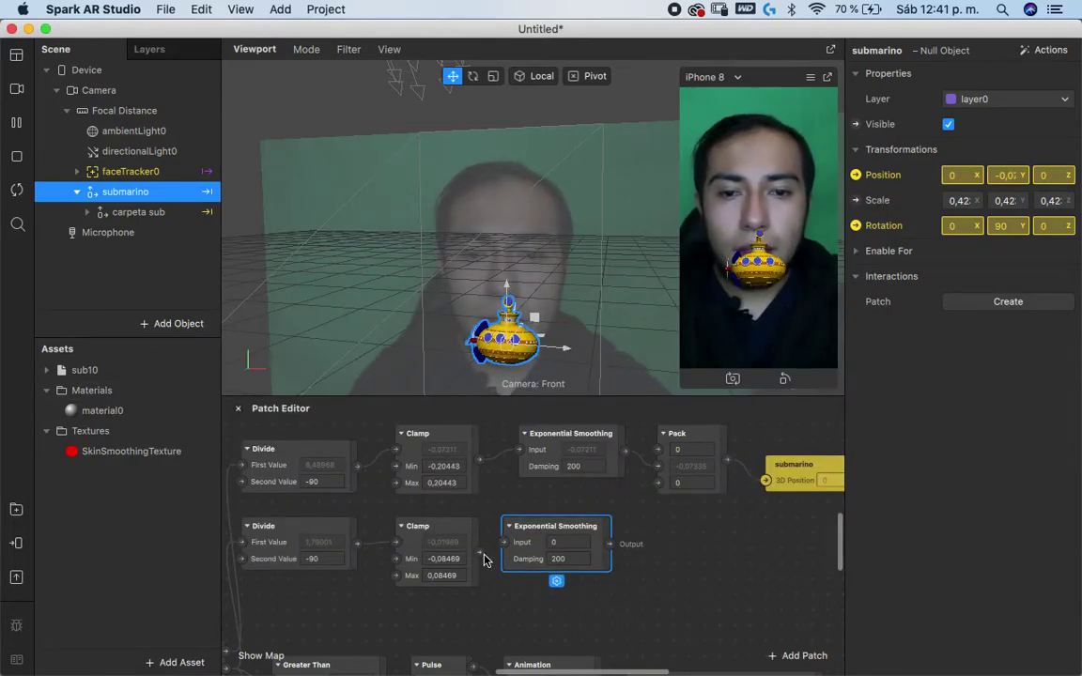
{"action": "right_click", "coordinate": [512, 547]}
{"action": "key", "text": "Escape"}
{"action": "right_click", "coordinate": [512, 545]}
{"action": "key", "text": "Escape"}
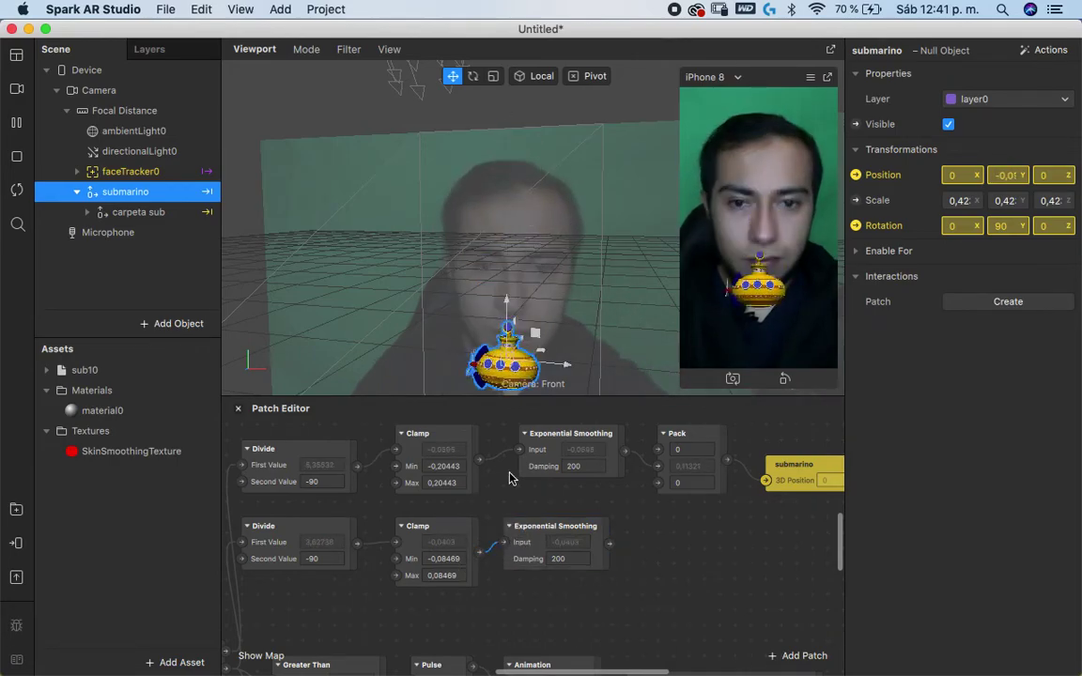
{"action": "scroll", "coordinate": [629, 535], "scroll_direction": "up", "scroll_amount": 1}
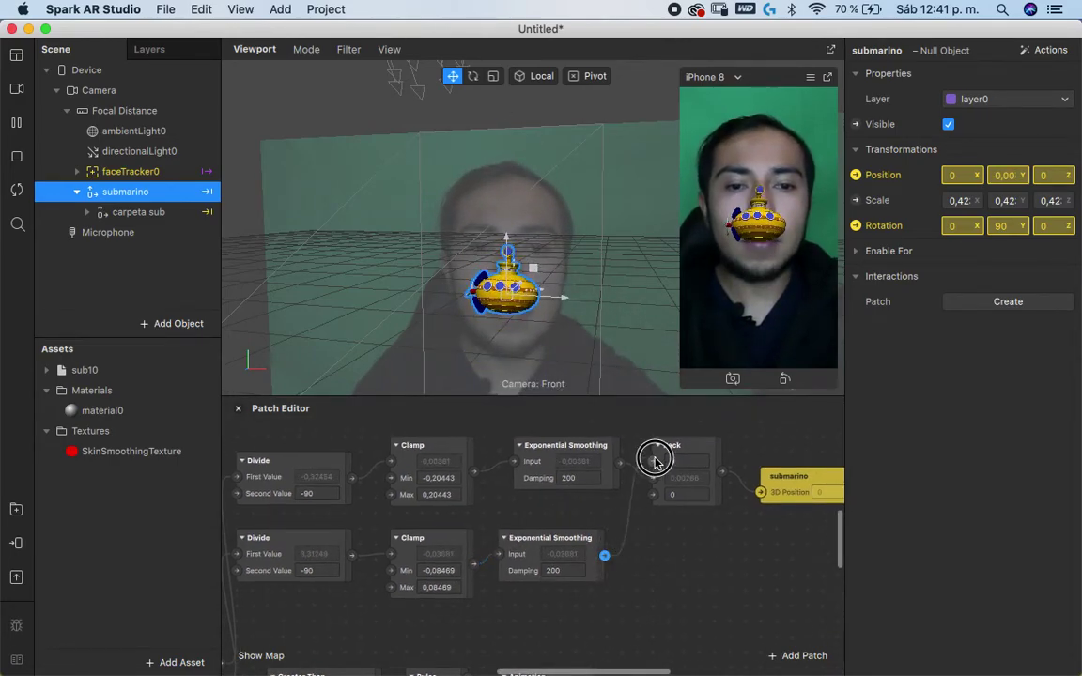
{"action": "left_click_drag", "start_coordinate": [570, 543], "coordinate": [595, 537]}
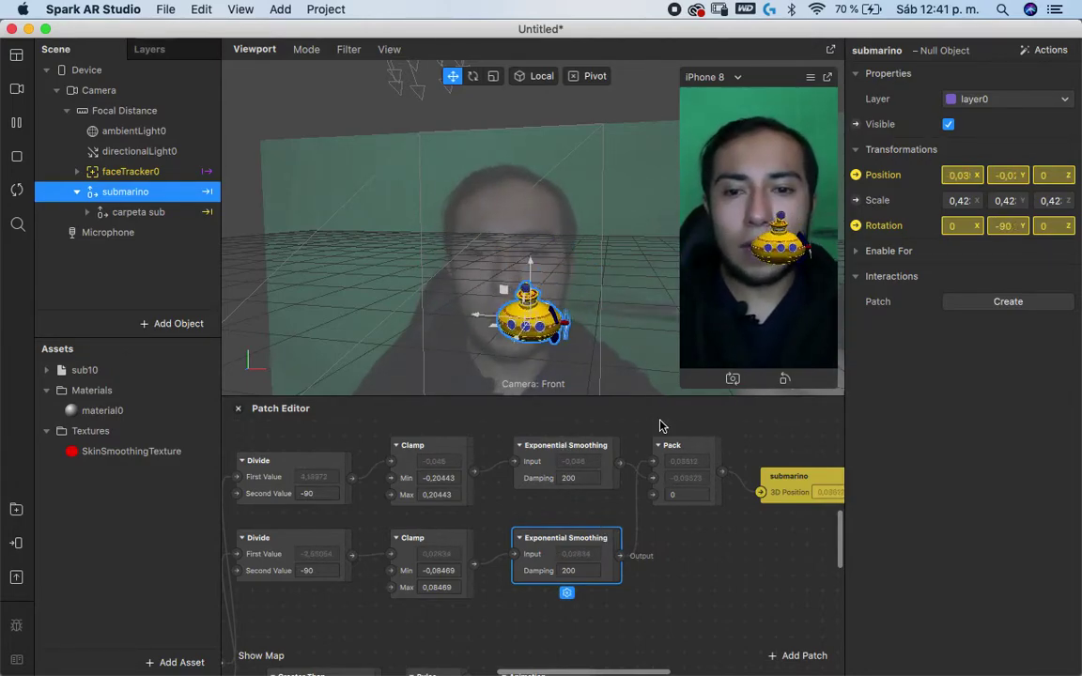
Change the lower Divide patch's divisor to 90
{"action": "left_click", "coordinate": [325, 567]}
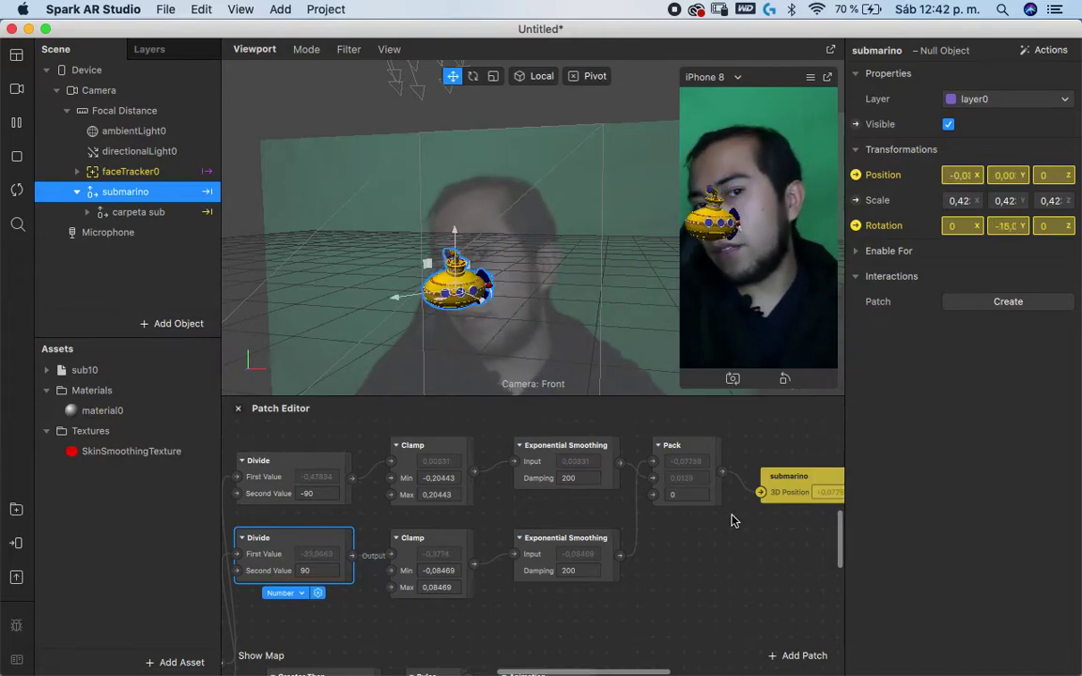
{"action": "scroll", "coordinate": [743, 570], "scroll_direction": "left", "scroll_amount": 5}
{"action": "scroll", "coordinate": [738, 559], "scroll_direction": "down", "scroll_amount": 3}
Set the Less Than threshold to -2 and the flip animation's Duration to 0,5
{"action": "scroll", "coordinate": [657, 540], "scroll_direction": "down", "scroll_amount": 3}
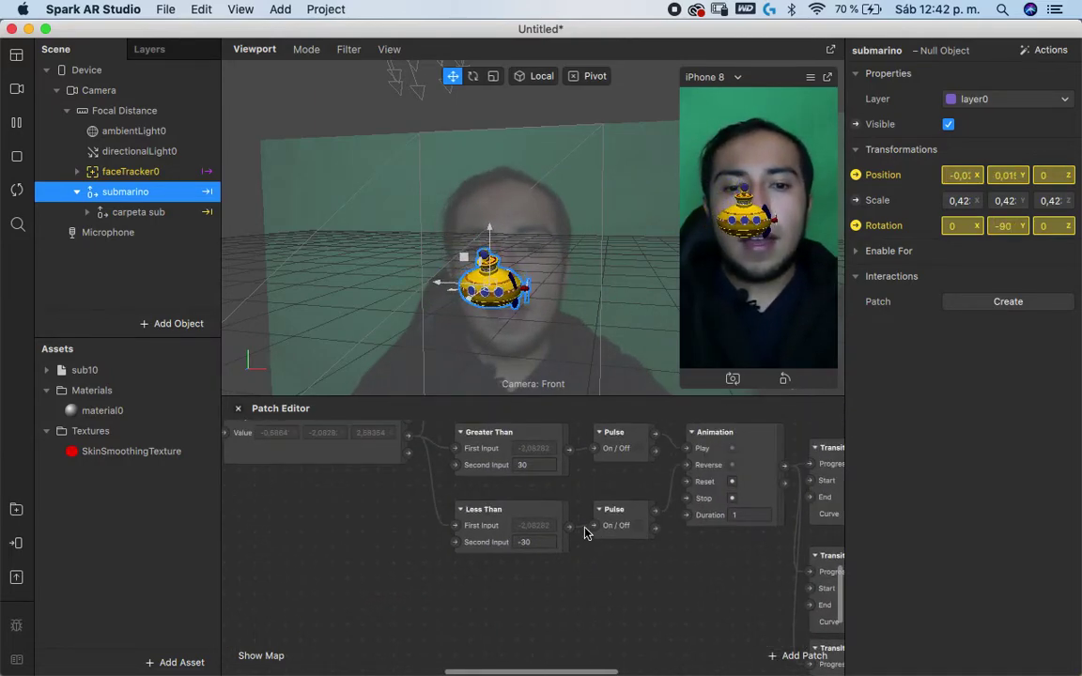
{"action": "scroll", "coordinate": [582, 536], "scroll_direction": "up", "scroll_amount": 2}
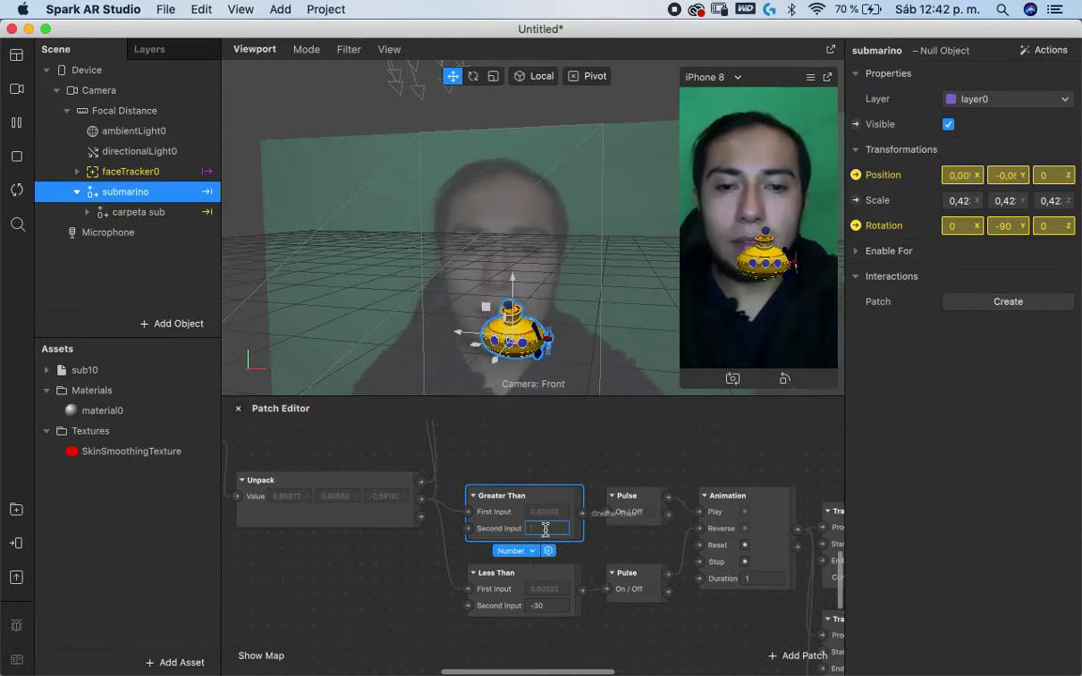
{"action": "left_click", "coordinate": [553, 605]}
{"action": "type", "text": "-20"}
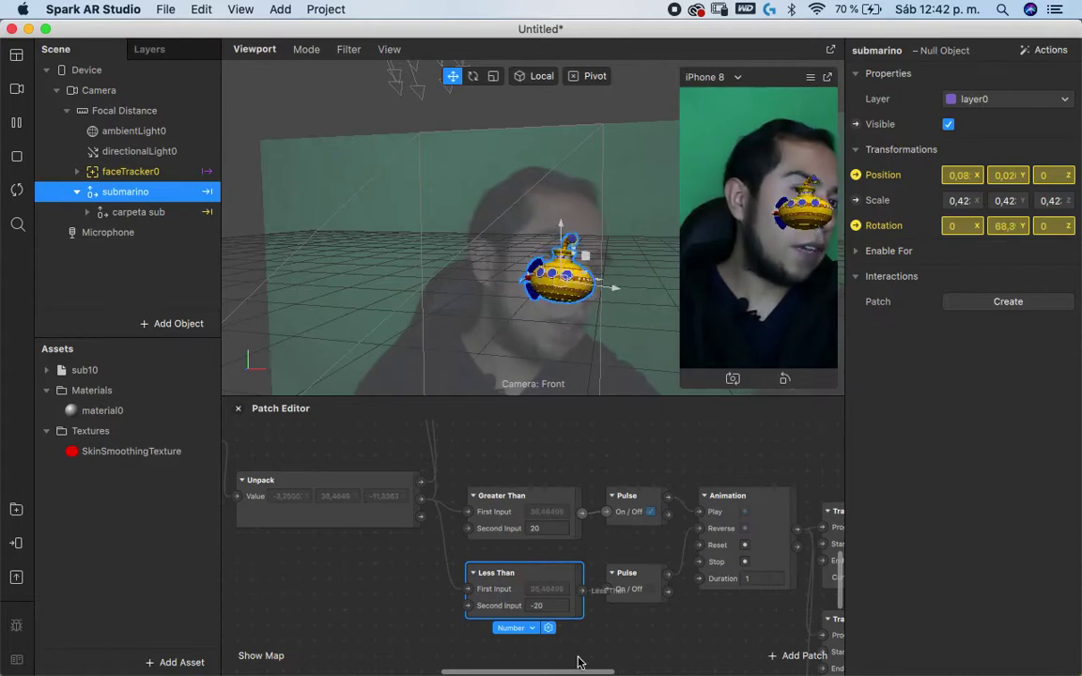
{"action": "scroll", "coordinate": [582, 526], "scroll_direction": "right", "scroll_amount": 5}
{"action": "left_click", "coordinate": [621, 556]}
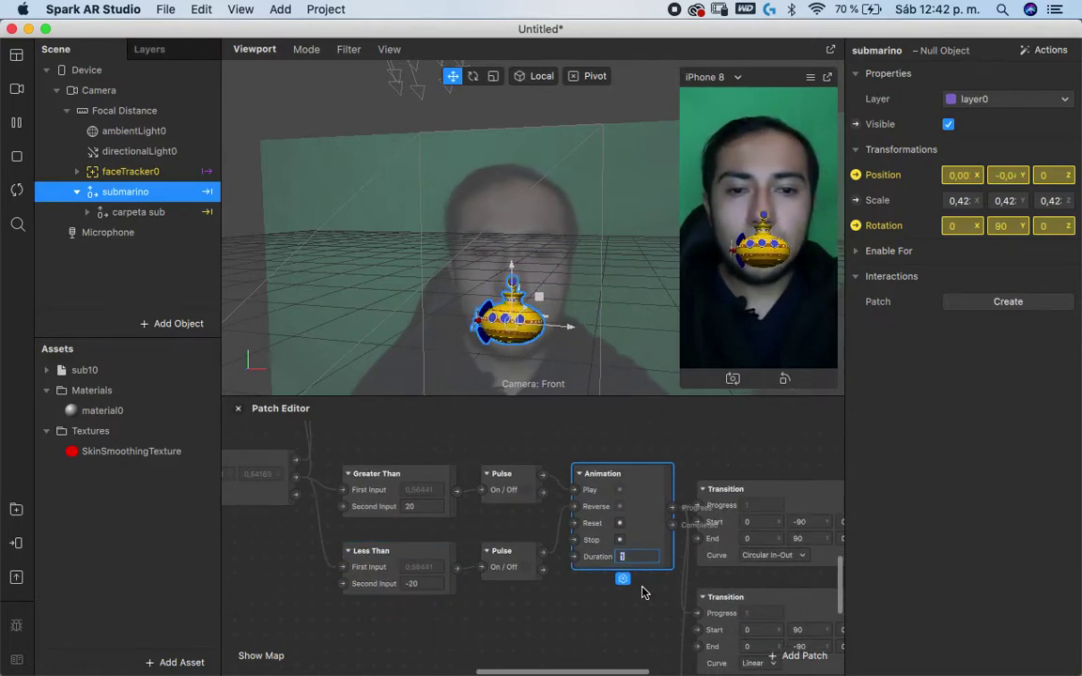
{"action": "type", "text": "0,5"}
{"action": "key", "text": "Return"}
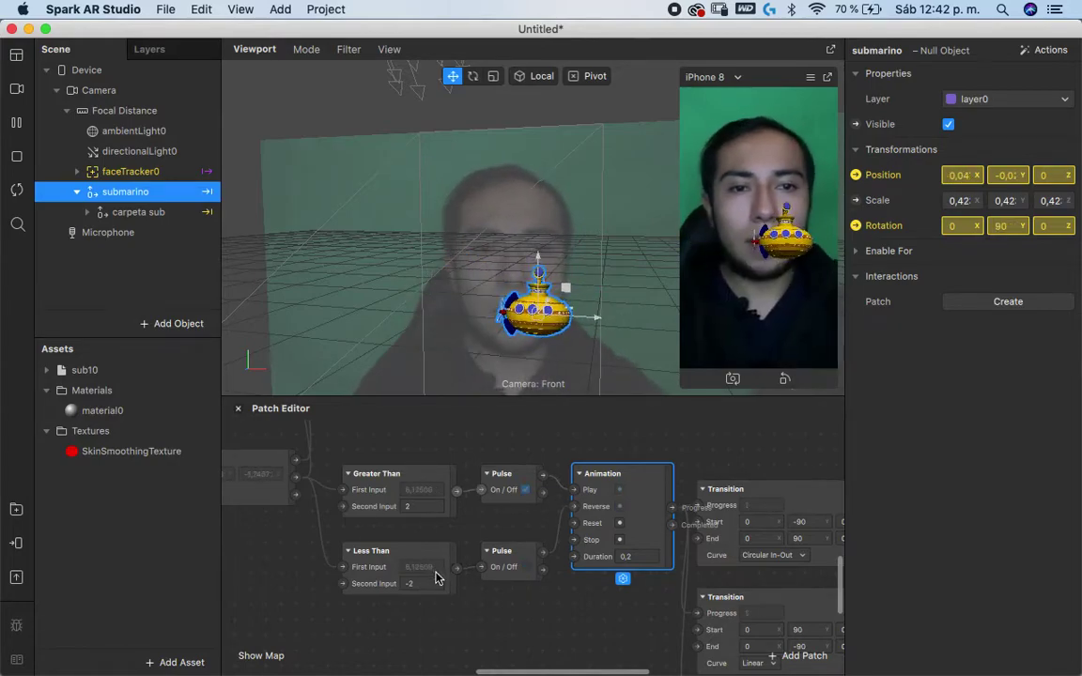
Try flip animation Durations of 1 then 0.6, and expand the sub10 asset's materials
{"action": "left_click", "coordinate": [624, 556]}
{"action": "type", "text": "1"}
{"action": "left_click", "coordinate": [609, 597]}
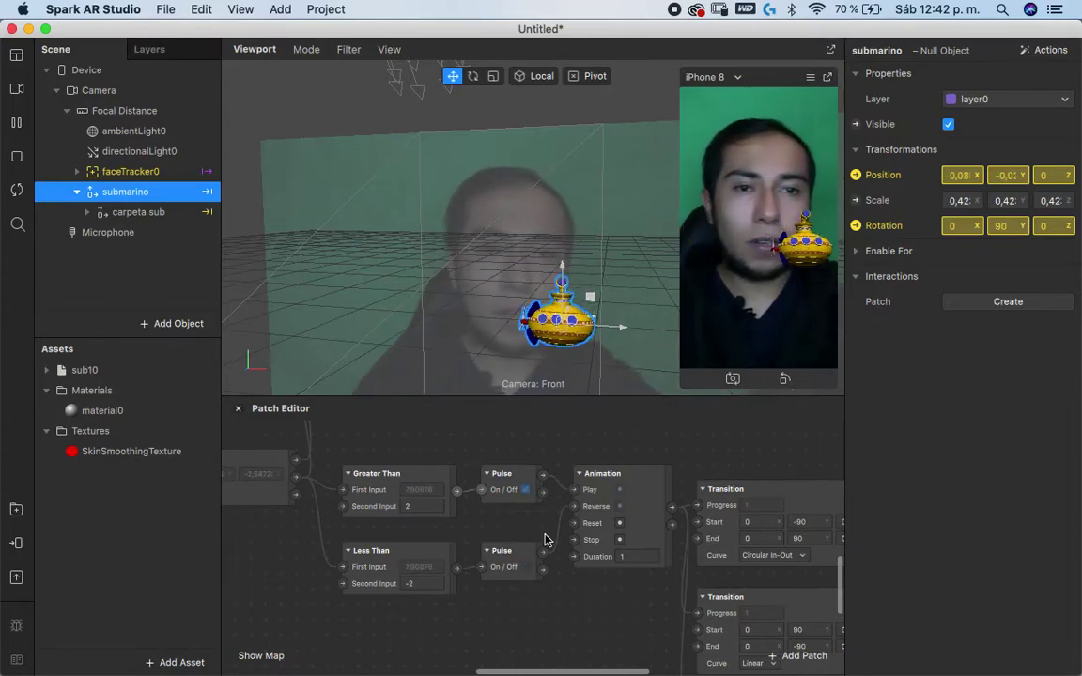
{"action": "left_click", "coordinate": [638, 561]}
{"action": "type", "text": "0.6"}
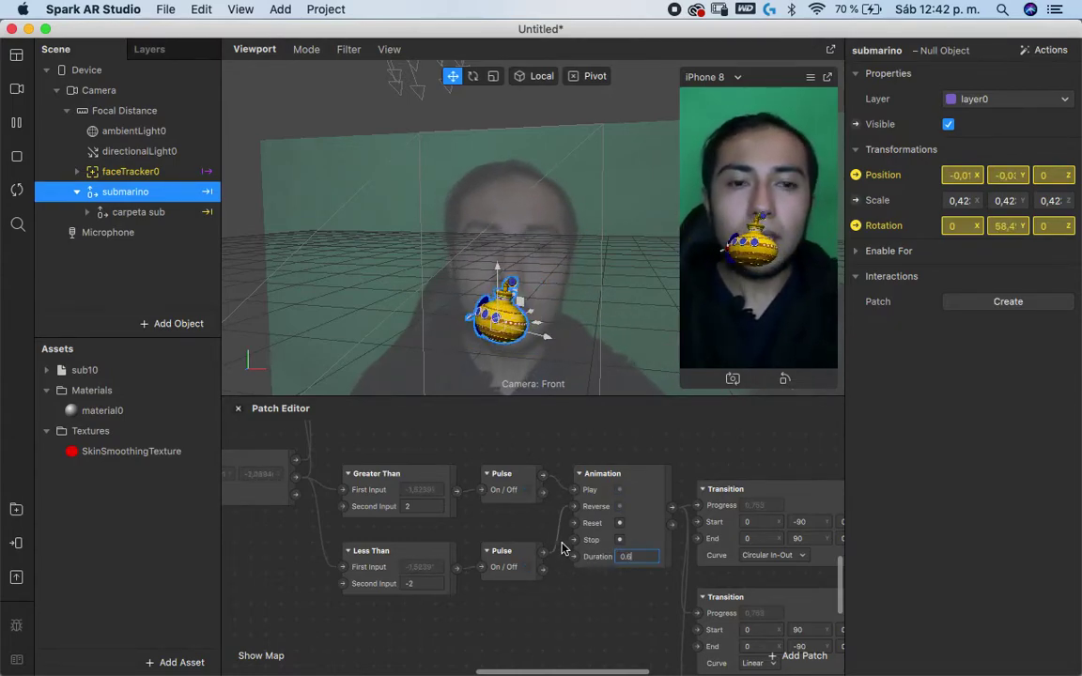
{"action": "key", "text": "Return"}
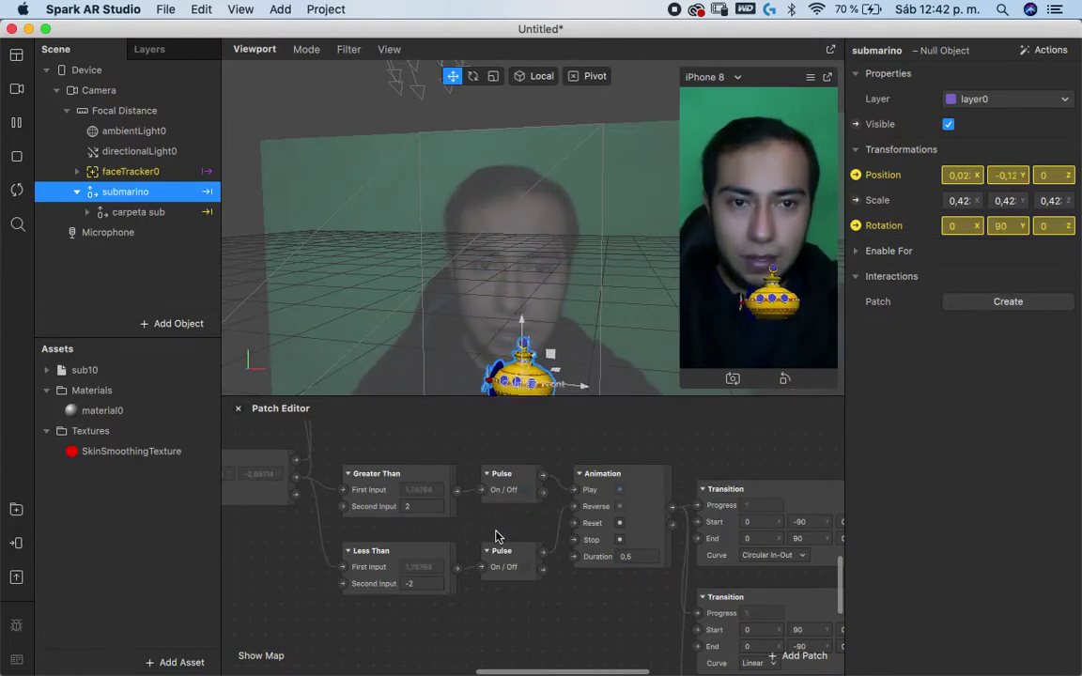
{"action": "scroll", "coordinate": [498, 534], "scroll_direction": "up", "scroll_amount": 5}
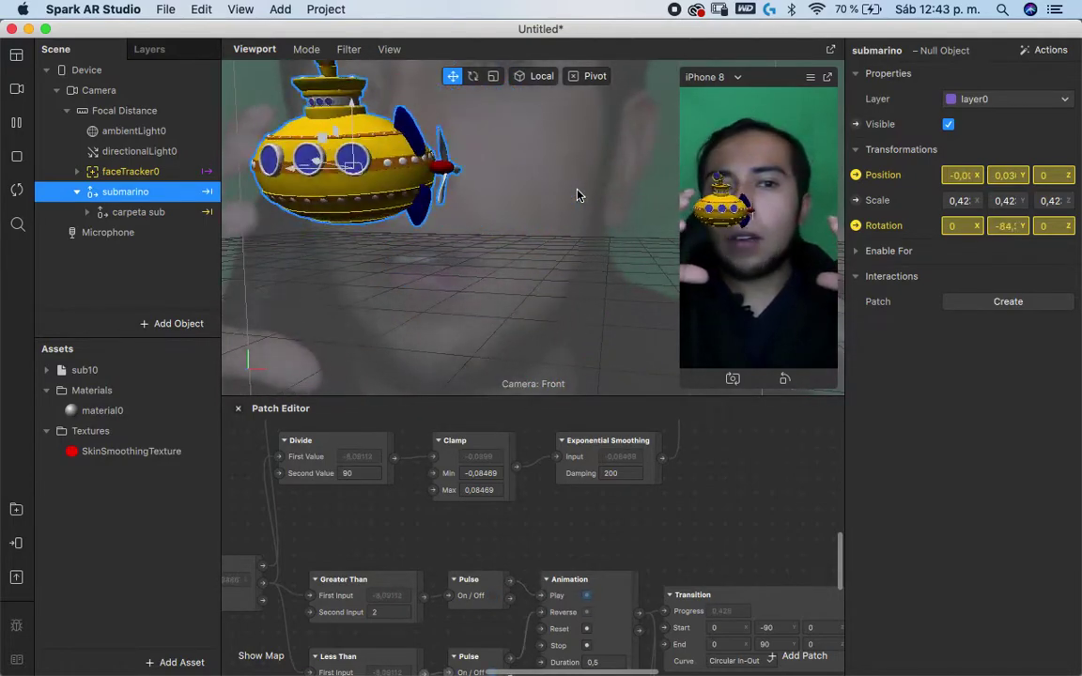
{"action": "left_click", "coordinate": [51, 371]}
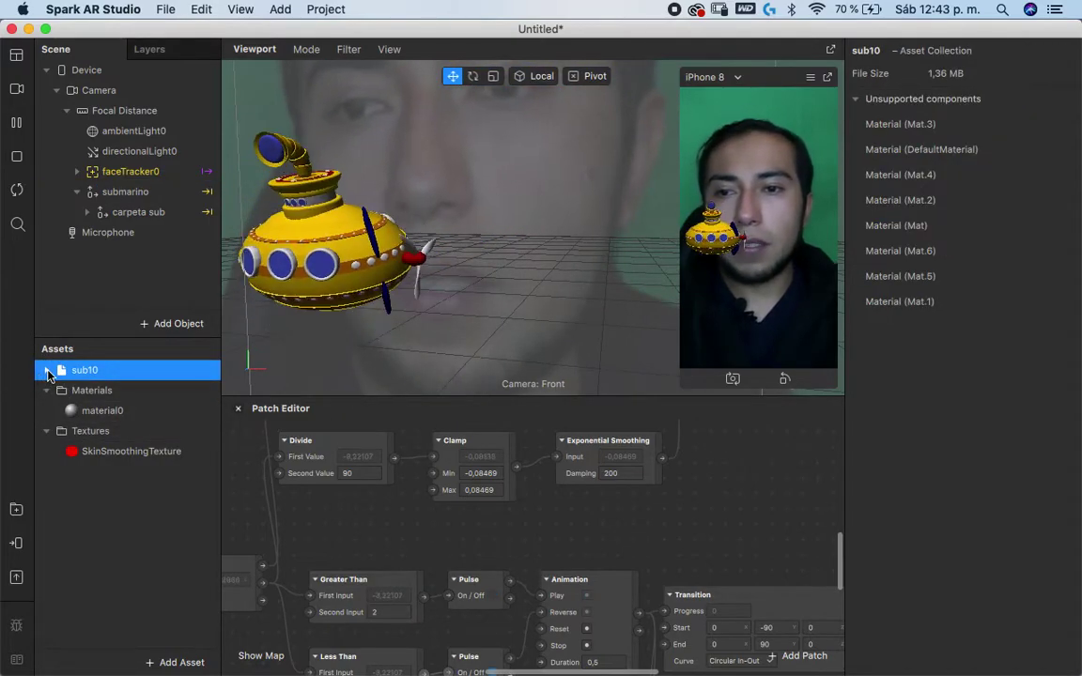
Make submarine materials Mat.1 to Mat.3 Physically-Based with 52% Metallic
{"action": "left_click", "coordinate": [94, 410]}
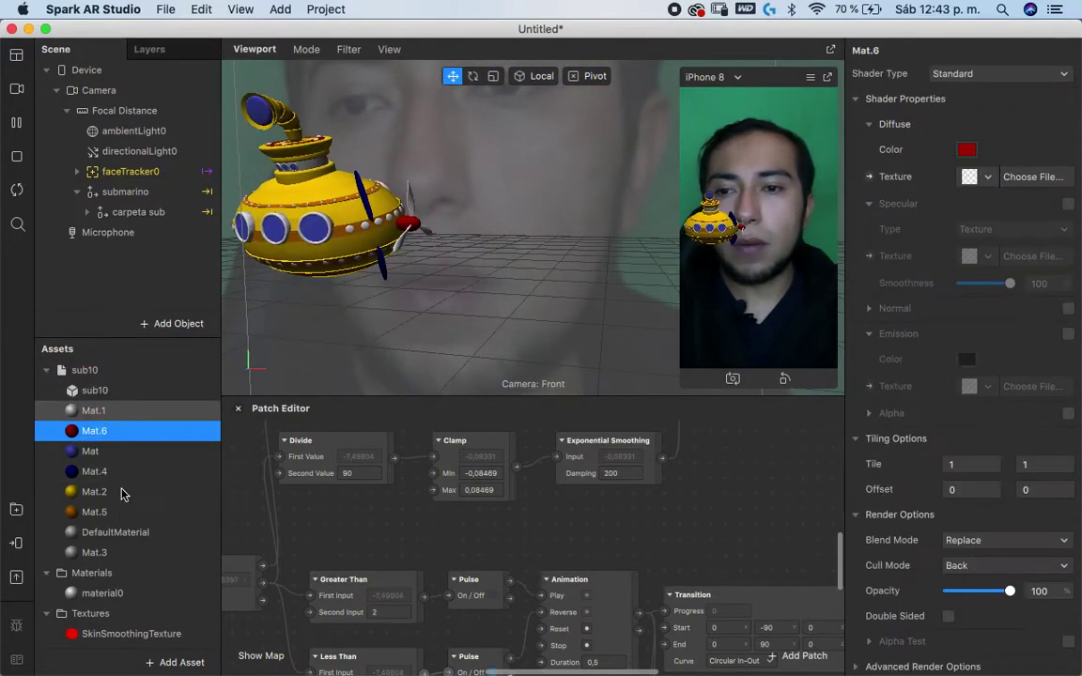
{"action": "left_click", "coordinate": [126, 550], "text": "shift"}
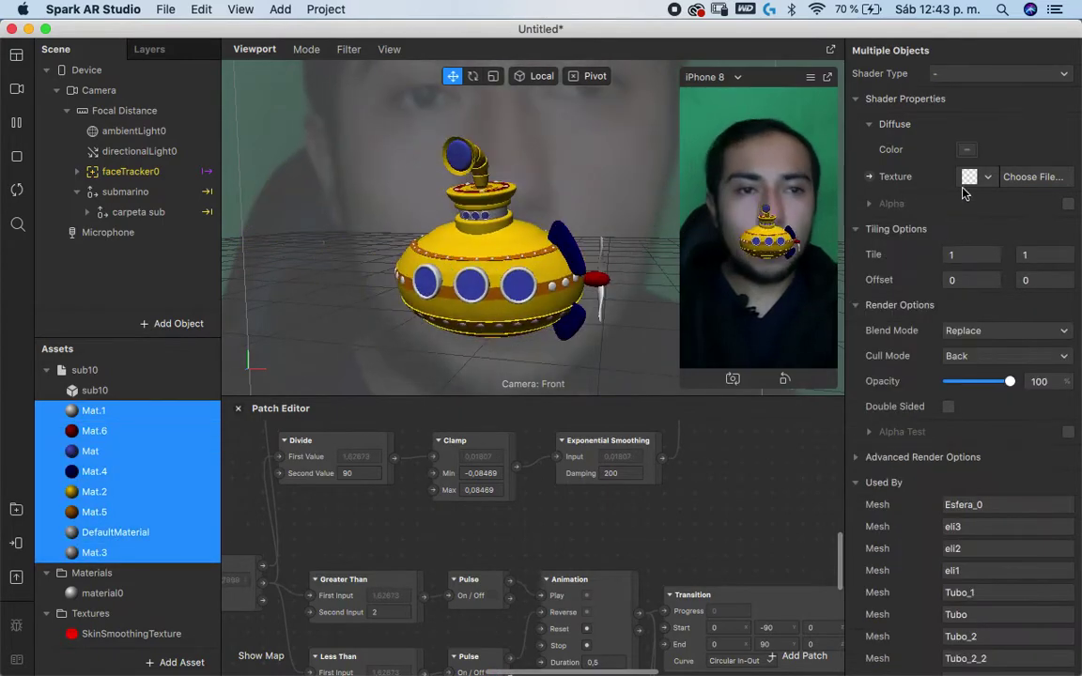
{"action": "left_click", "coordinate": [967, 77]}
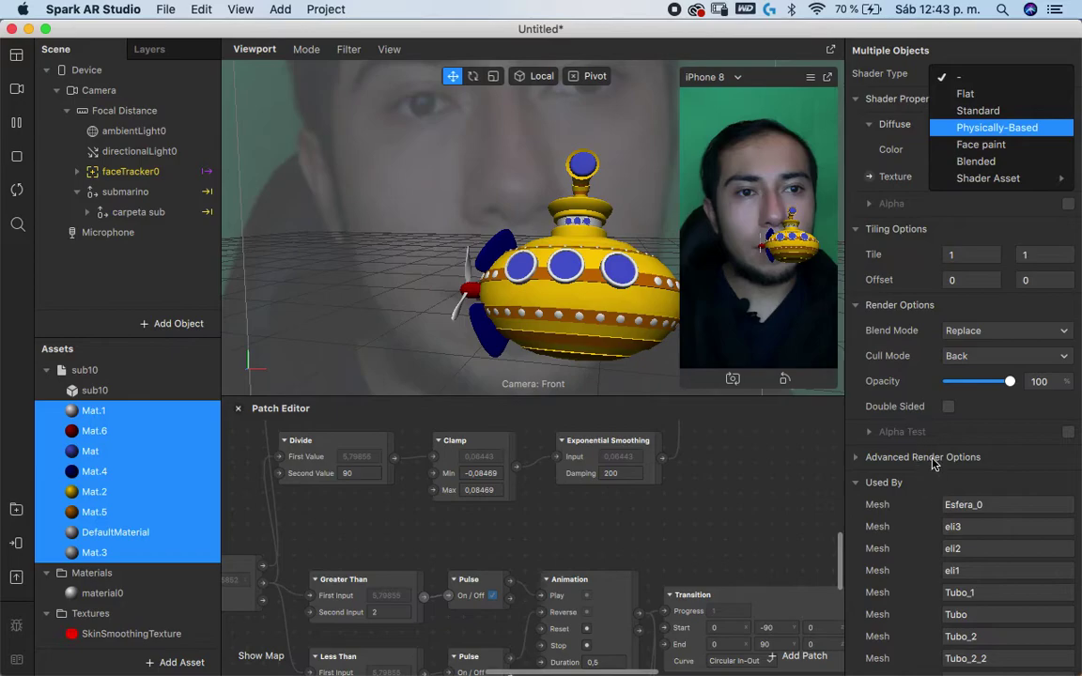
{"action": "key", "text": "Return"}
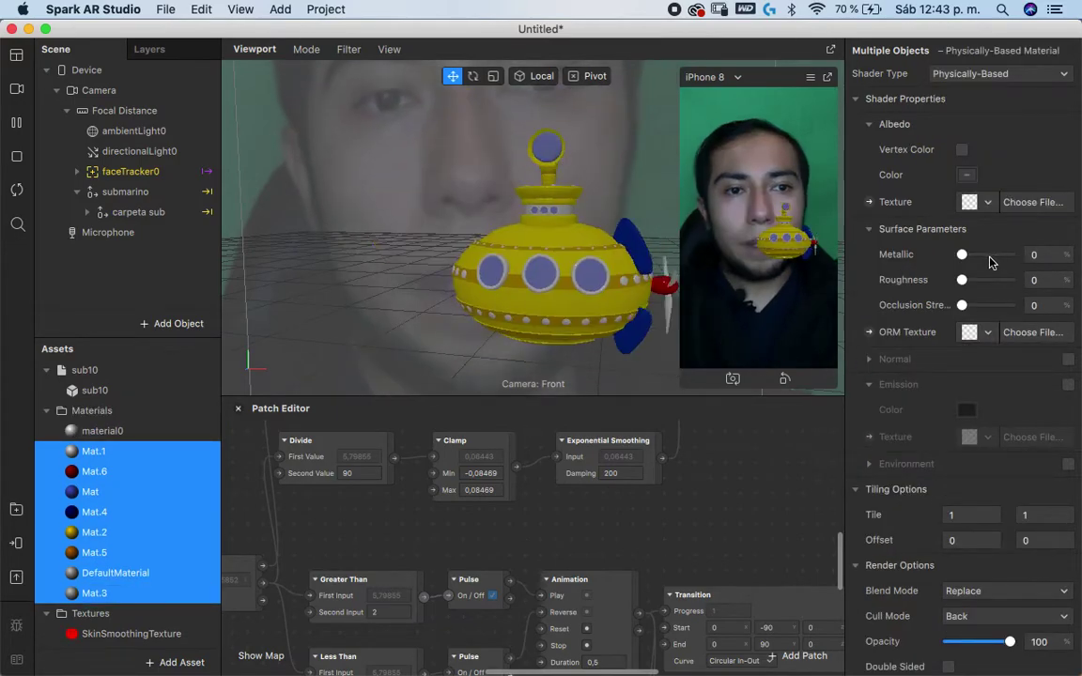
{"action": "left_click_drag", "start_coordinate": [962, 254], "coordinate": [988, 255]}
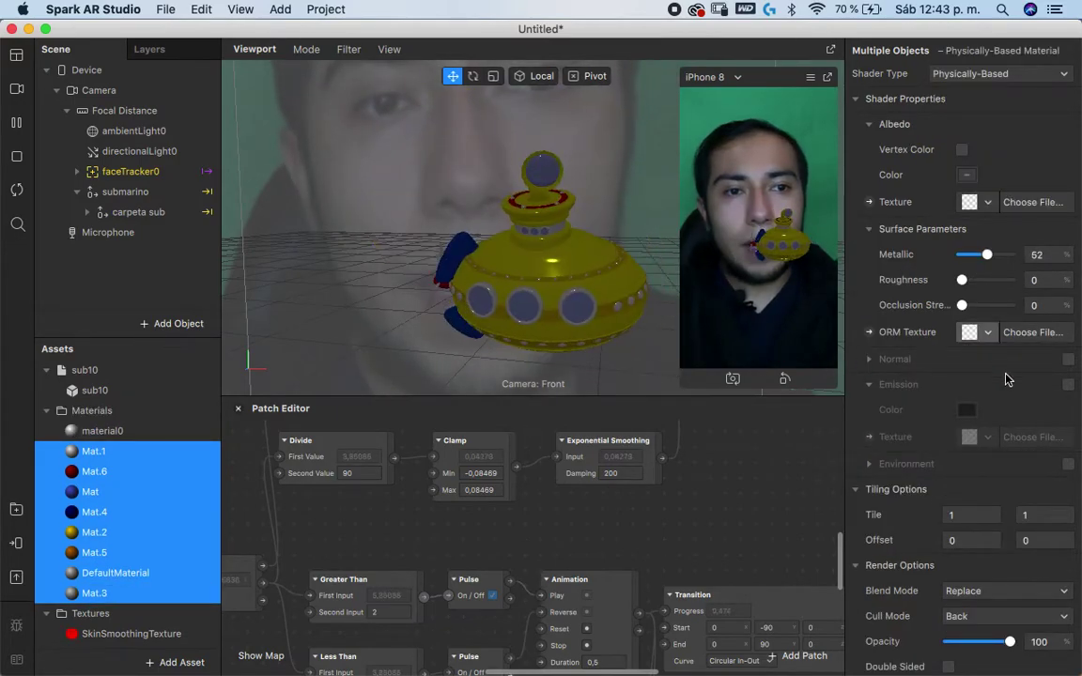
Enable Environment on the materials using the City texture from the AR Library
{"action": "left_click", "coordinate": [1068, 464]}
{"action": "left_click", "coordinate": [988, 491]}
{"action": "left_click", "coordinate": [984, 544]}
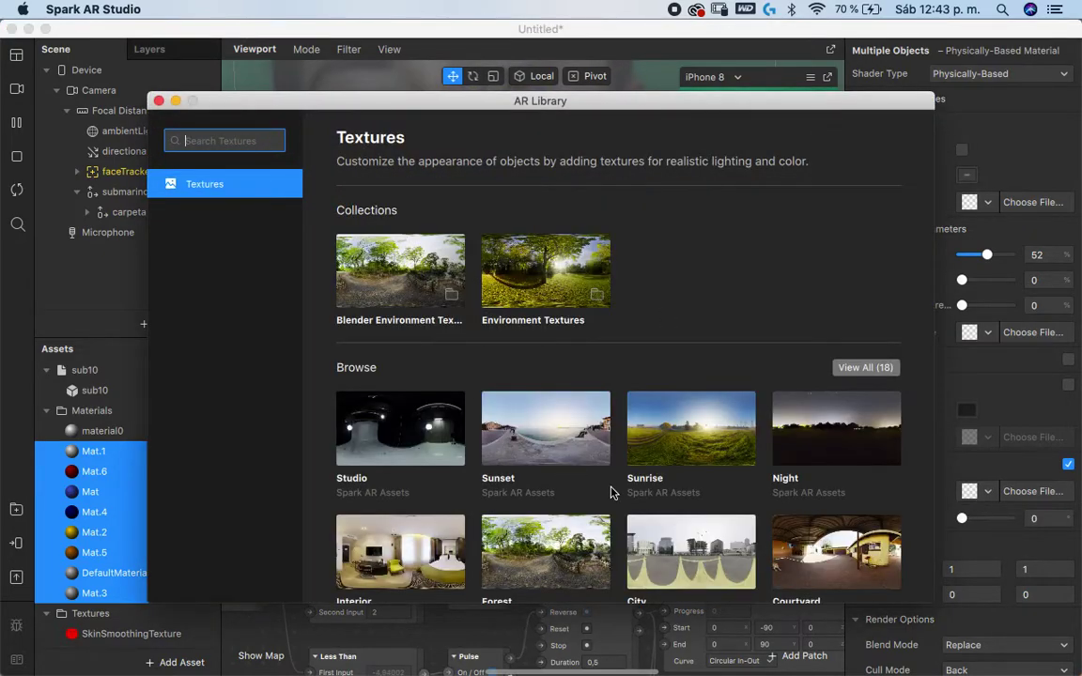
{"action": "scroll", "coordinate": [597, 451], "scroll_direction": "down", "scroll_amount": 2}
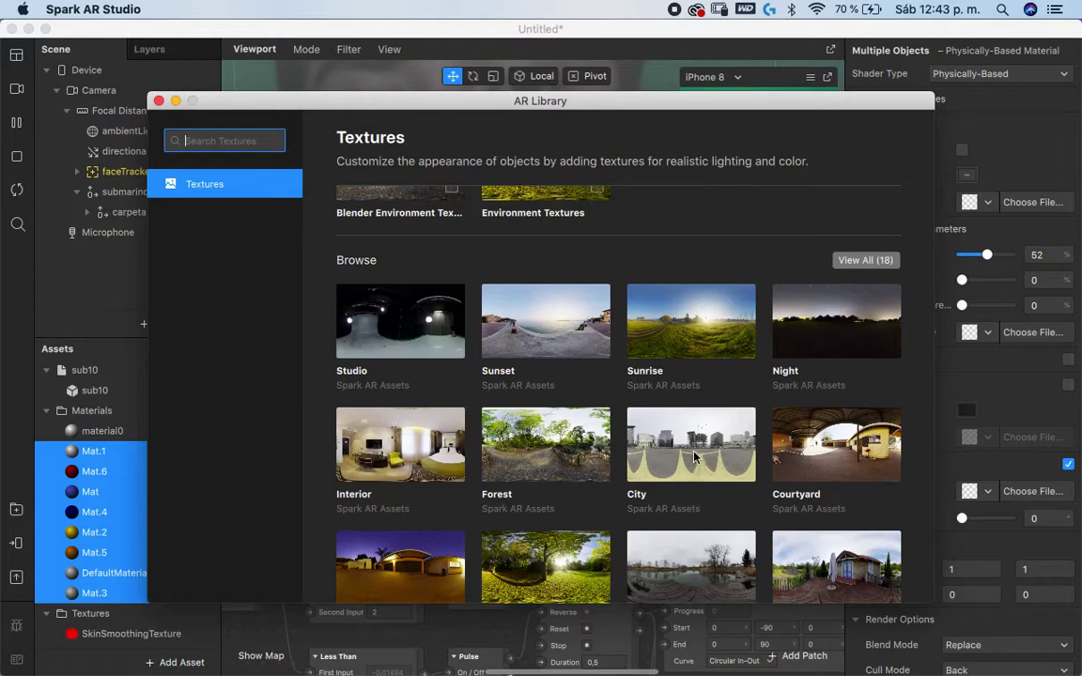
{"action": "left_click", "coordinate": [695, 457]}
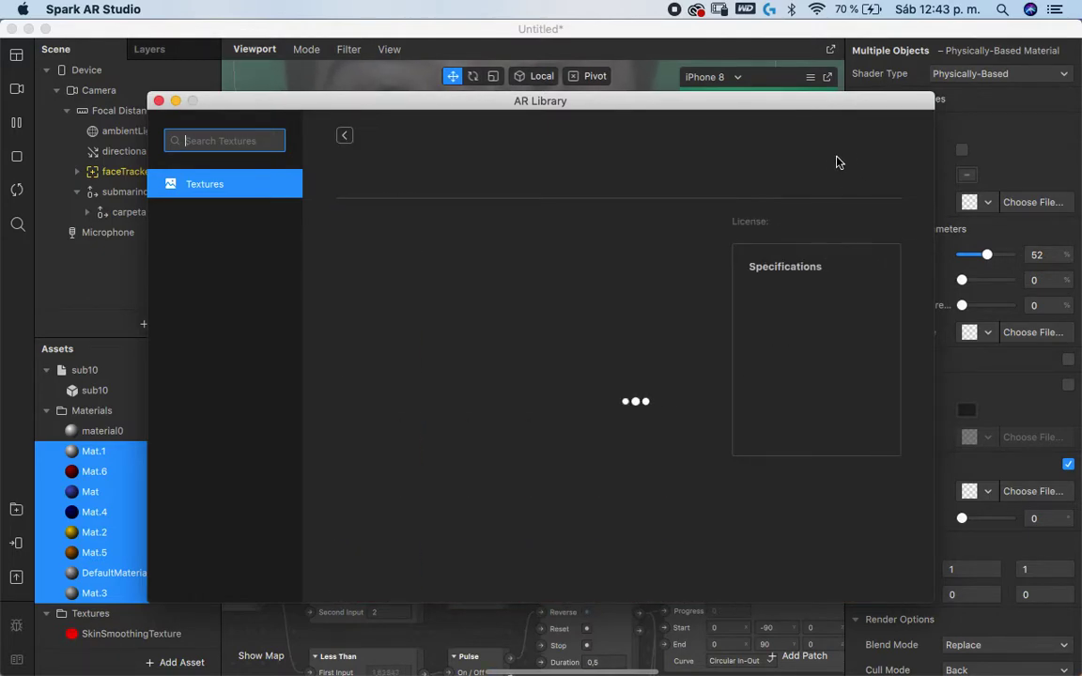
{"action": "left_click", "coordinate": [160, 100]}
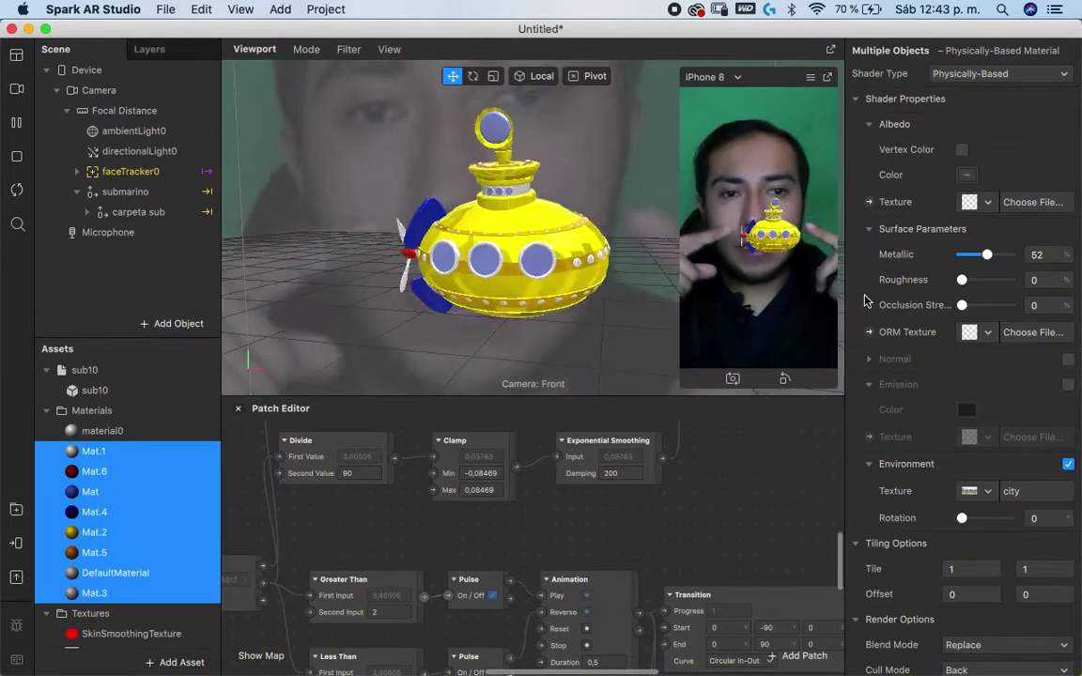
Raise the materials' Metallic to 76% and Roughness to 33%, then move to the Chrome desktop
{"action": "left_click_drag", "start_coordinate": [987, 254], "coordinate": [998, 255]}
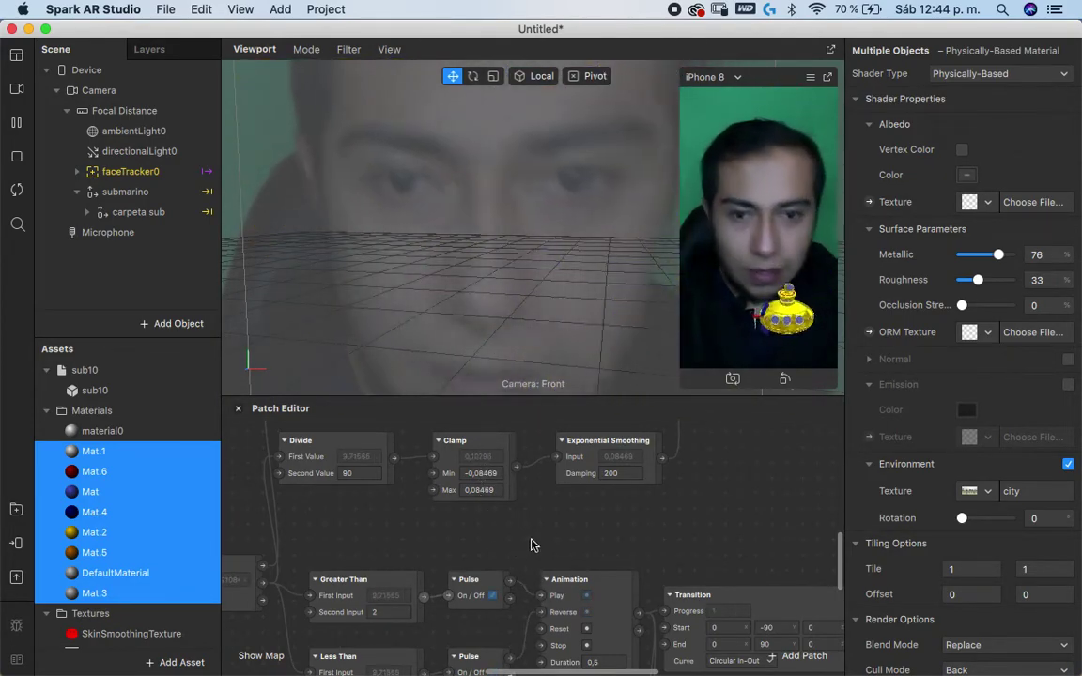
{"action": "scroll", "coordinate": [592, 532], "scroll_direction": "down", "scroll_amount": 5}
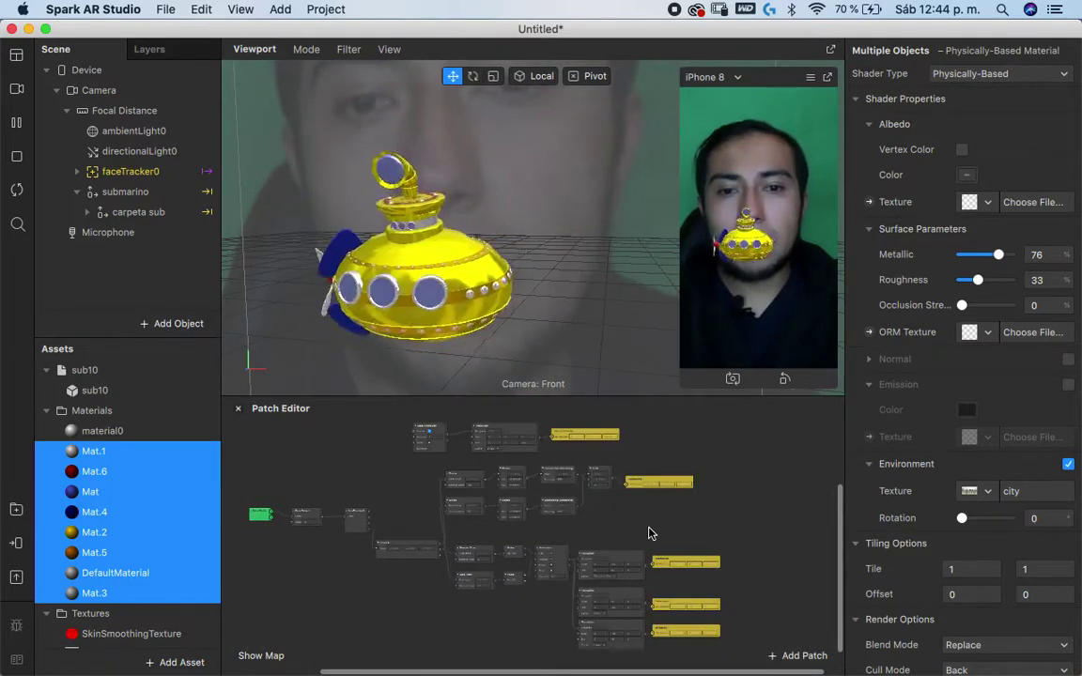
{"action": "scroll", "coordinate": [649, 533], "scroll_direction": "up", "scroll_amount": 2}
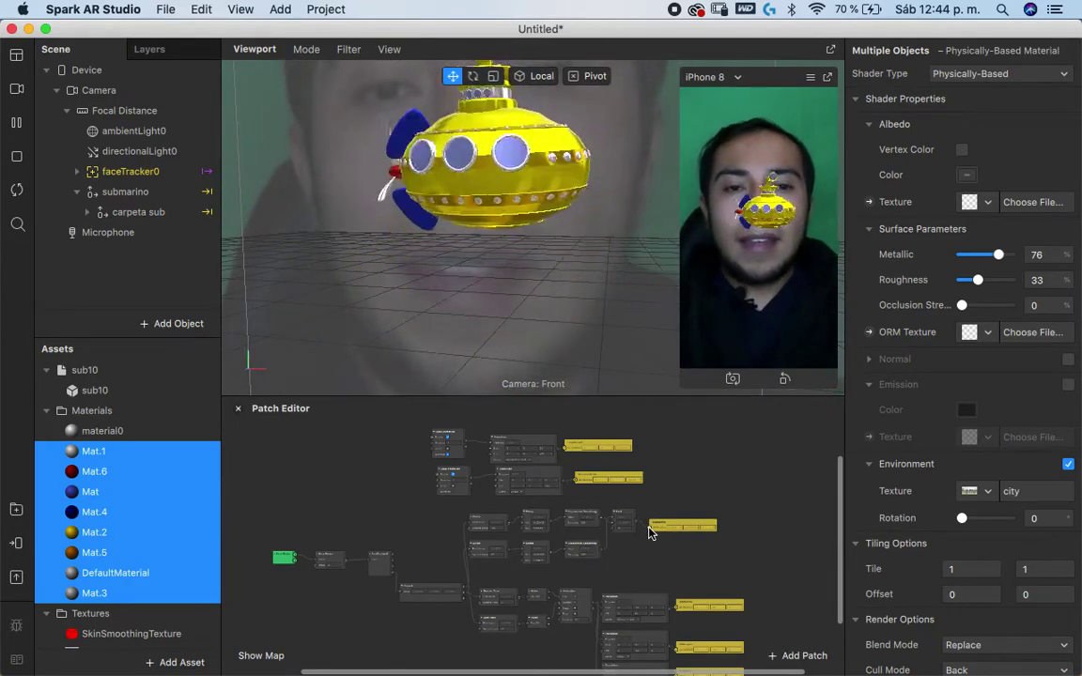
{"action": "key", "text": "ctrl+Left"}
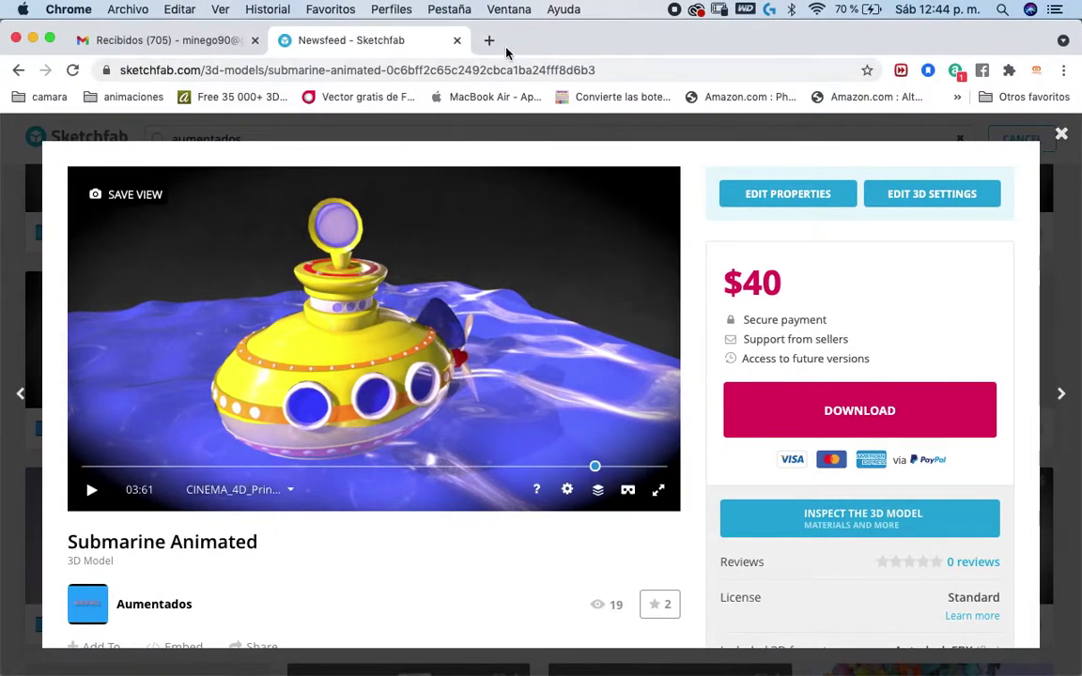
Open a new Chrome tab and load an Instagram profile from the omnibox suggestions
{"action": "left_click", "coordinate": [489, 40]}
{"action": "type", "text": "naza"}
{"action": "key", "text": "Down"}
{"action": "key", "text": "Down"}
{"action": "key", "text": "Down"}
{"action": "key", "text": "Down"}
{"action": "key", "text": "Return"}
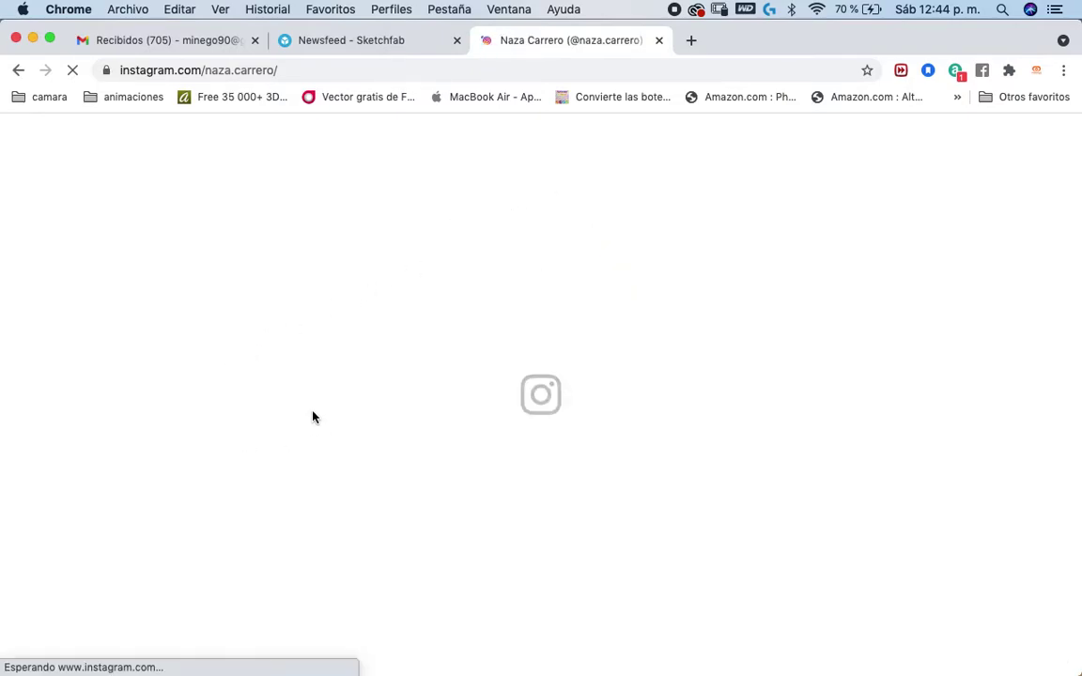
Scroll down the Instagram profile and open the yellow submarine face filter post
{"action": "scroll", "coordinate": [304, 414], "scroll_direction": "down", "scroll_amount": 3}
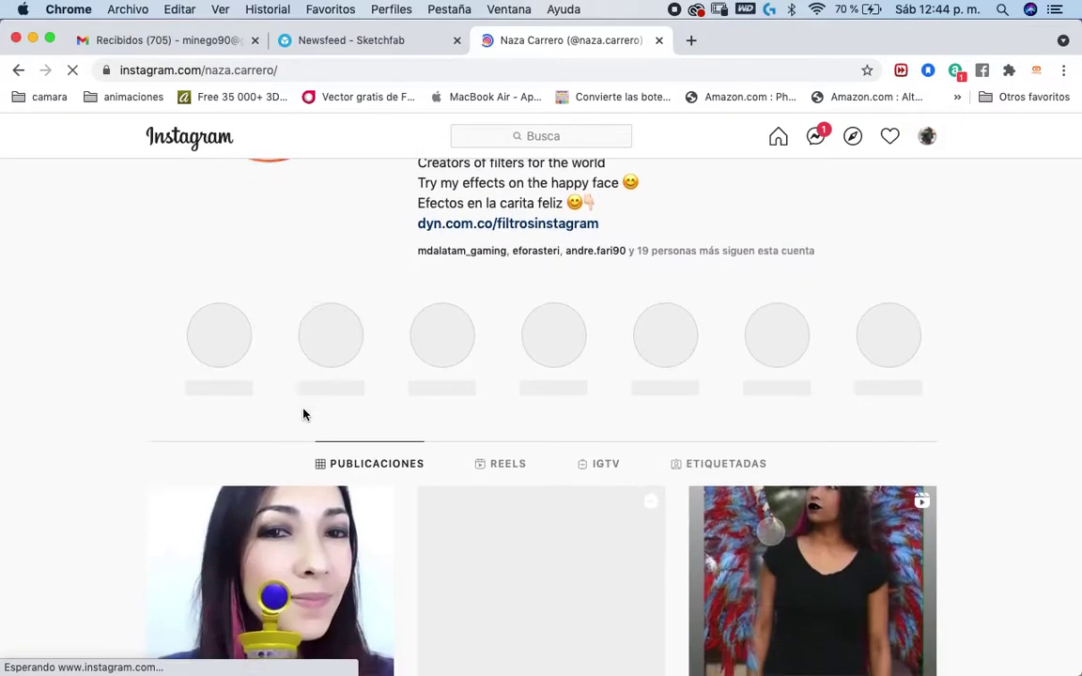
{"action": "scroll", "coordinate": [301, 432], "scroll_direction": "down", "scroll_amount": 3}
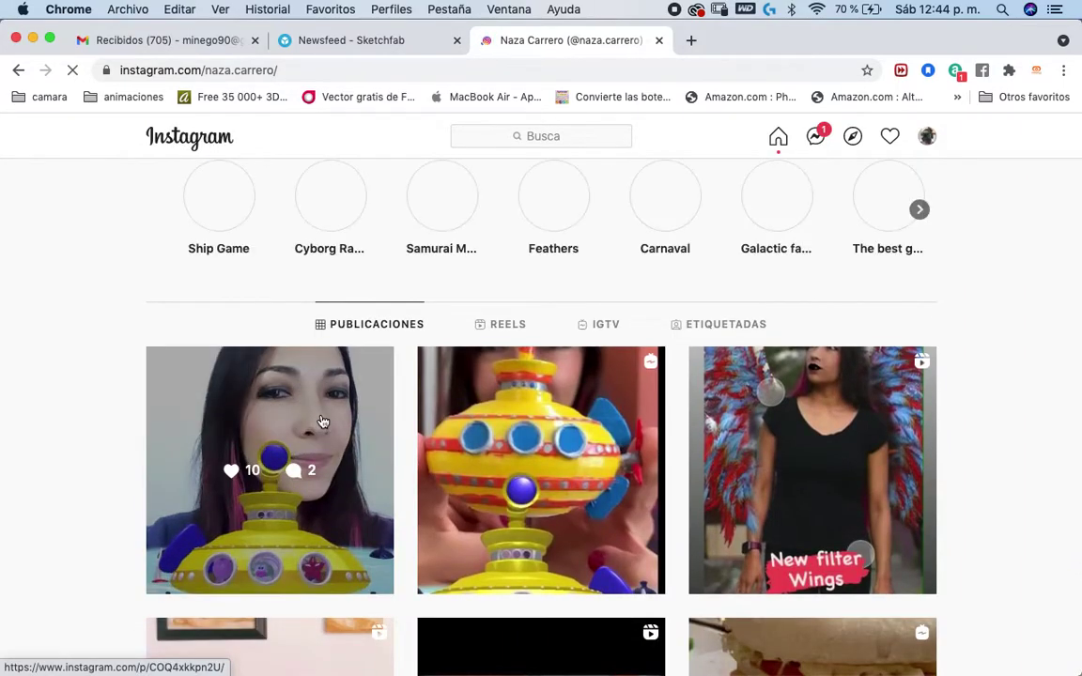
{"action": "left_click", "coordinate": [322, 421]}
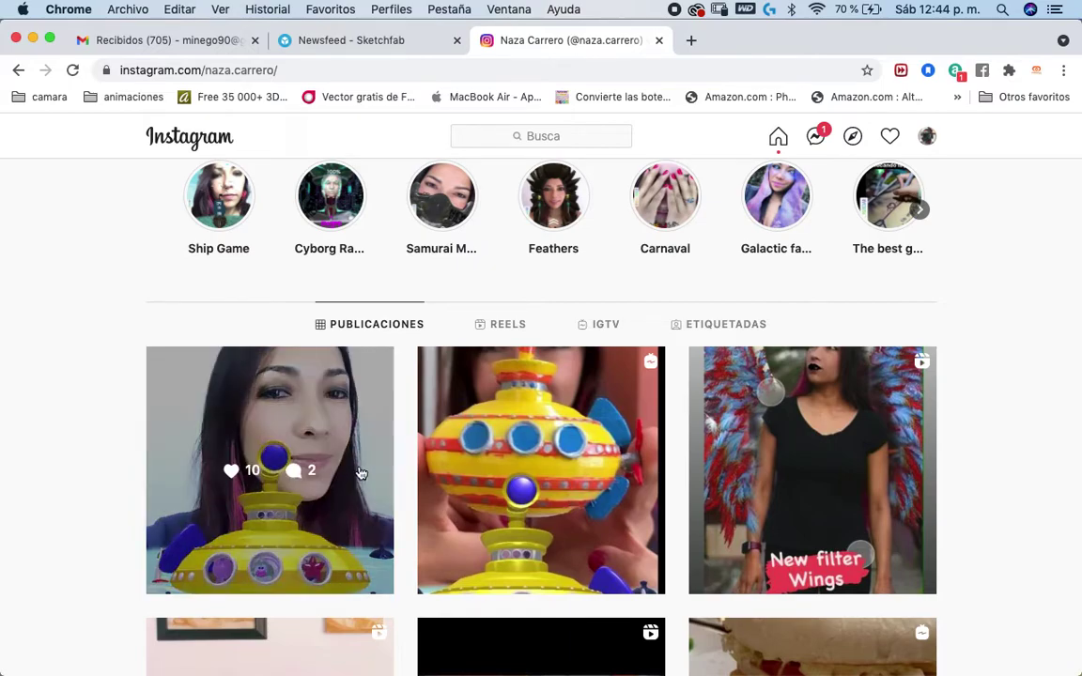
{"action": "left_click", "coordinate": [333, 445]}
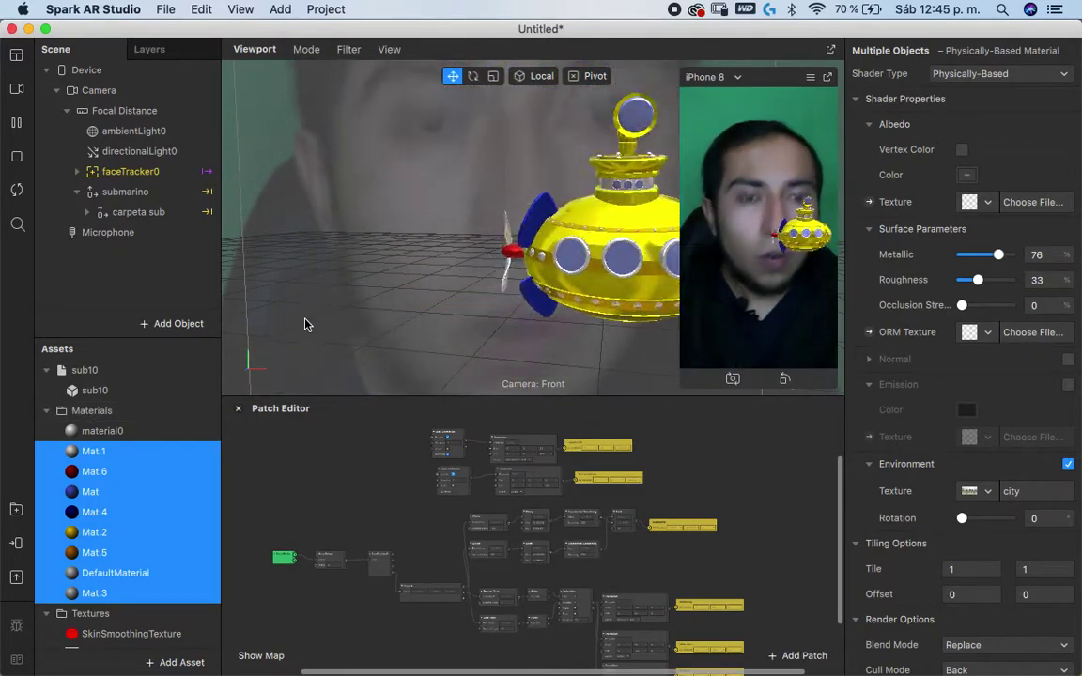
Look over the rotation patches in the Patch Editor, then switch back to the Instagram post in Chrome
{"action": "scroll", "coordinate": [465, 531], "scroll_direction": "up", "scroll_amount": 2}
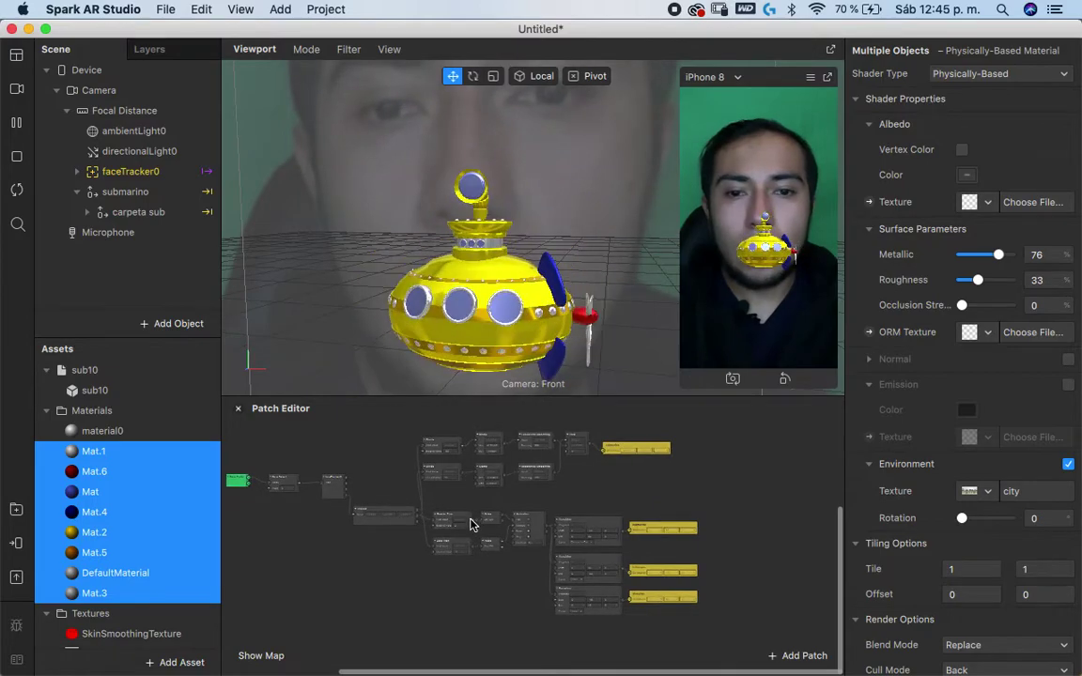
{"action": "scroll", "coordinate": [472, 525], "scroll_direction": "up", "scroll_amount": 3}
{"action": "scroll", "coordinate": [469, 523], "scroll_direction": "down", "scroll_amount": 3}
{"action": "scroll", "coordinate": [470, 523], "scroll_direction": "right", "scroll_amount": 3}
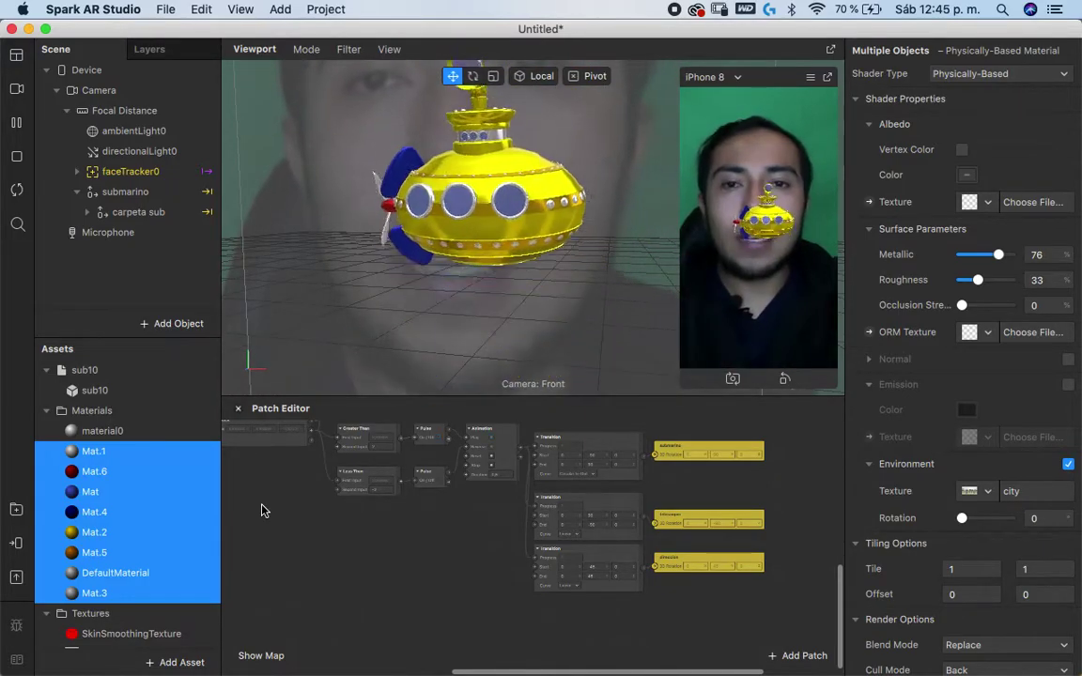
{"action": "key", "text": "ctrl+Left"}
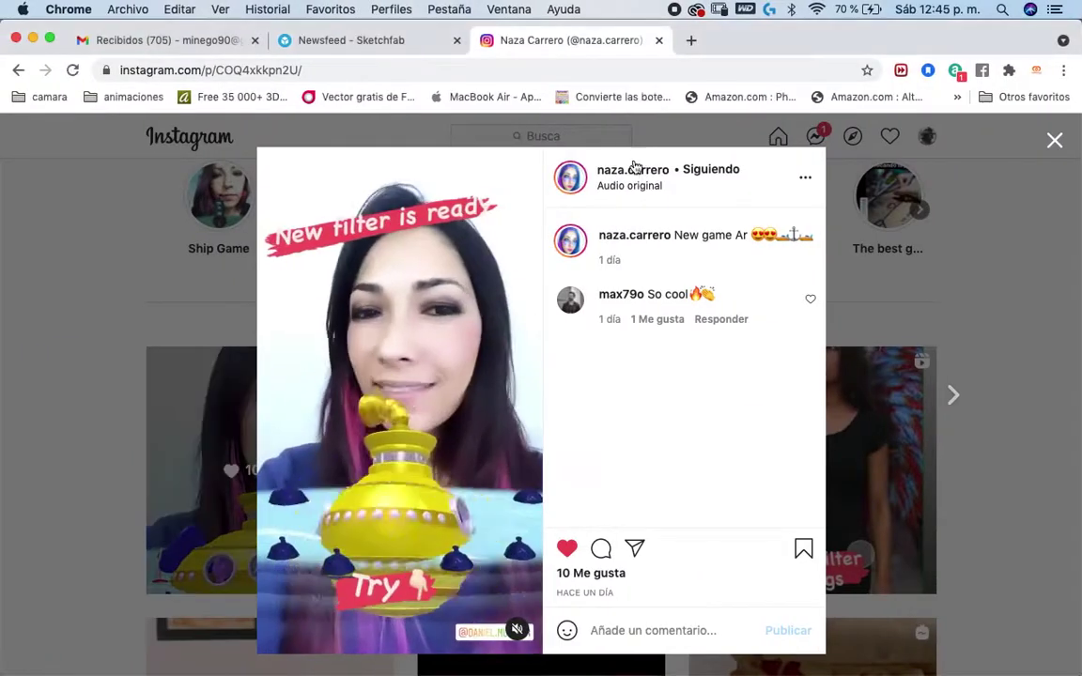
Go to youtube.com in a new browser tab
{"action": "left_click", "coordinate": [691, 41]}
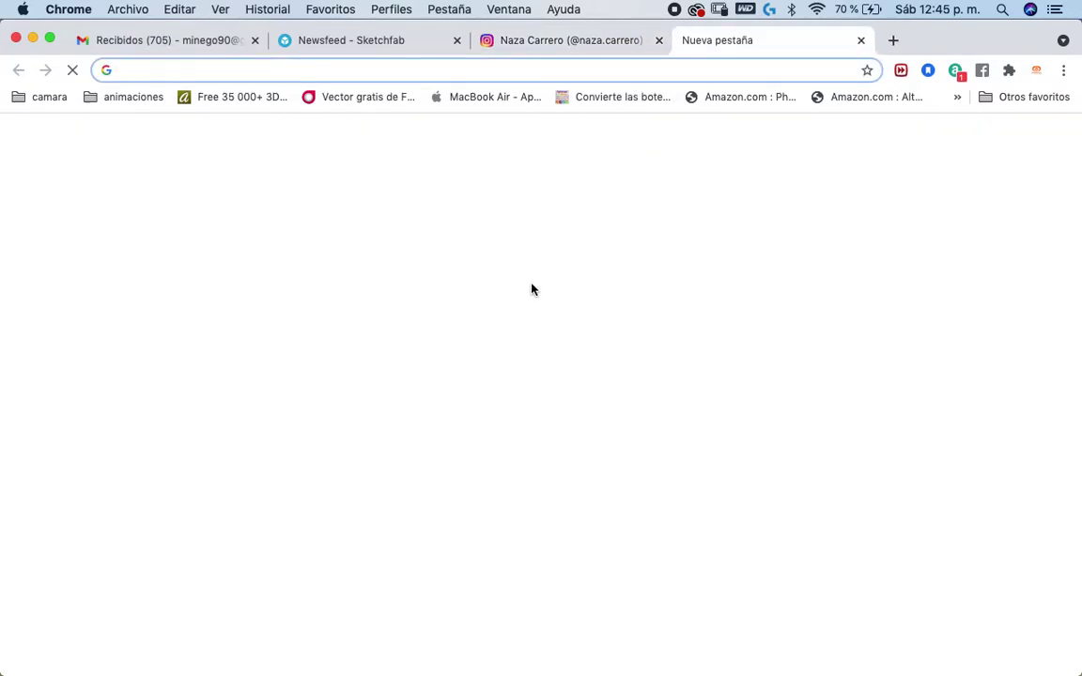
{"action": "key", "text": "ctrl+Right"}
{"action": "key", "text": "ctrl+Left"}
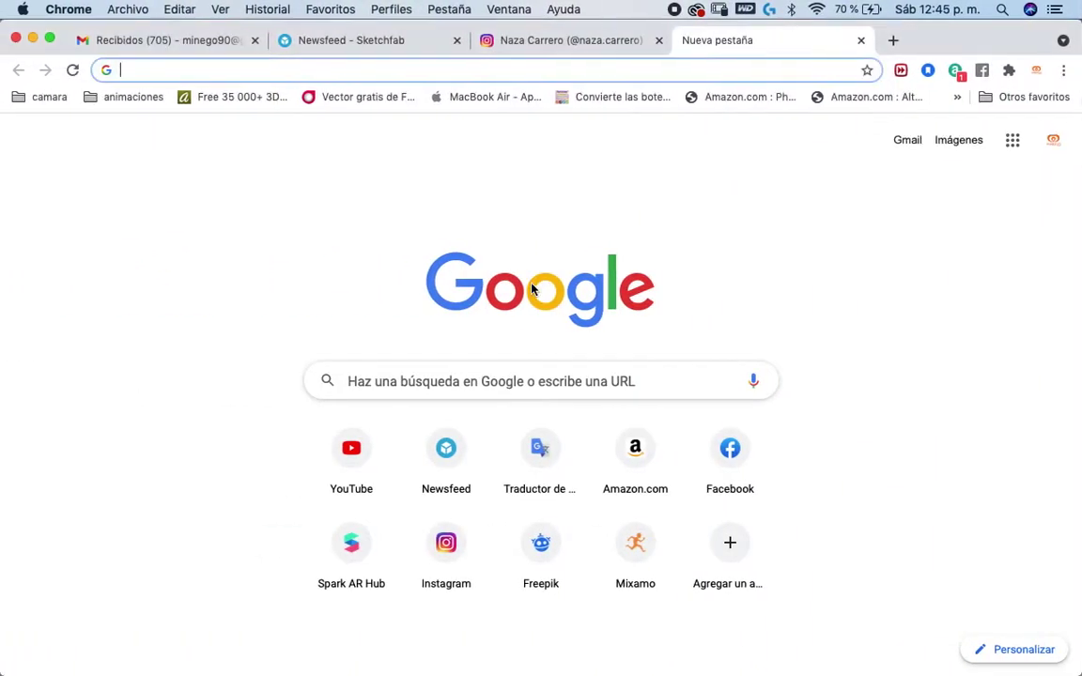
{"action": "type", "text": "you"}
{"action": "key", "text": "Return"}
{"action": "type", "text": "b"}
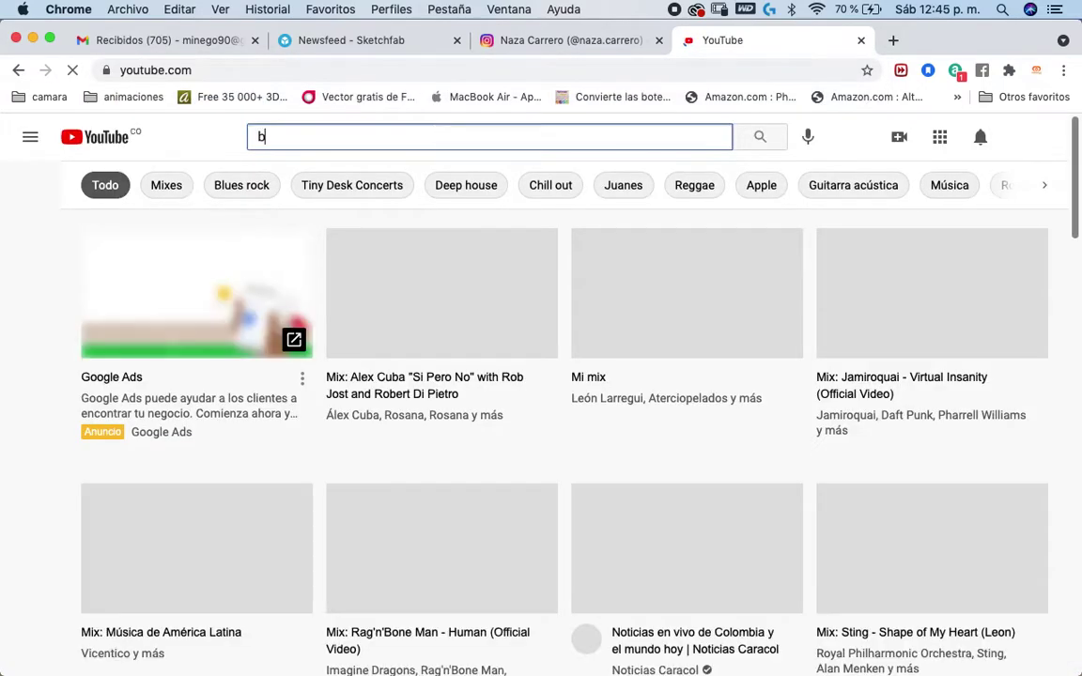
Search YouTube for the Aumentados AR channel and open its channel page
{"action": "left_click", "coordinate": [439, 132]}
{"action": "type", "text": "aza car"}
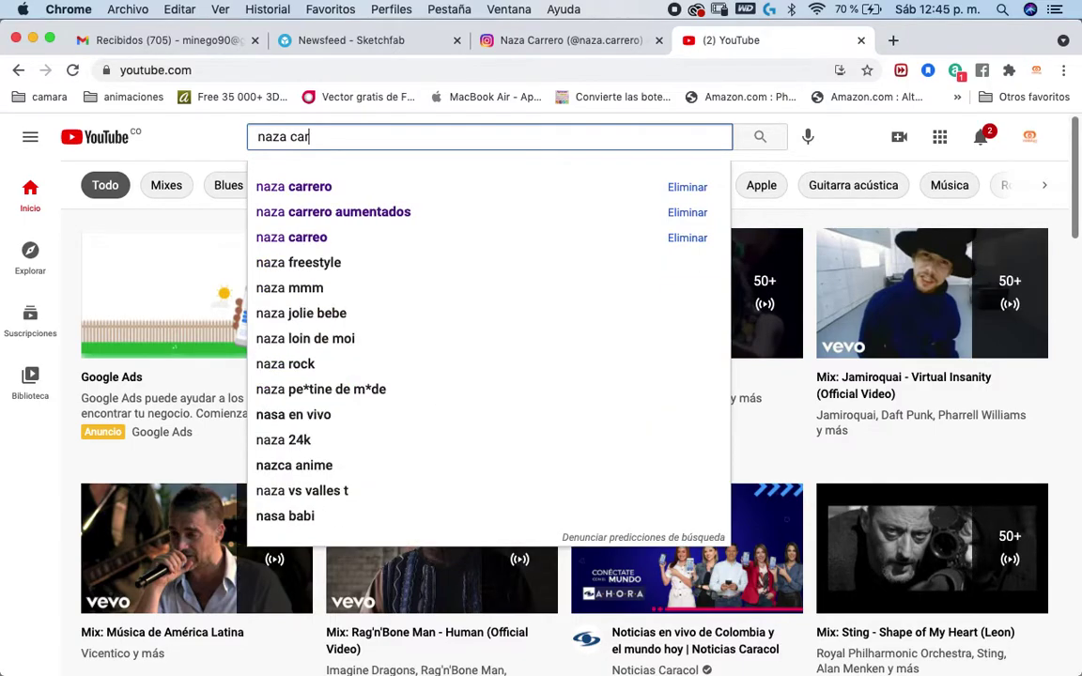
{"action": "type", "text": "rero aumentados"}
{"action": "key", "text": "Return"}
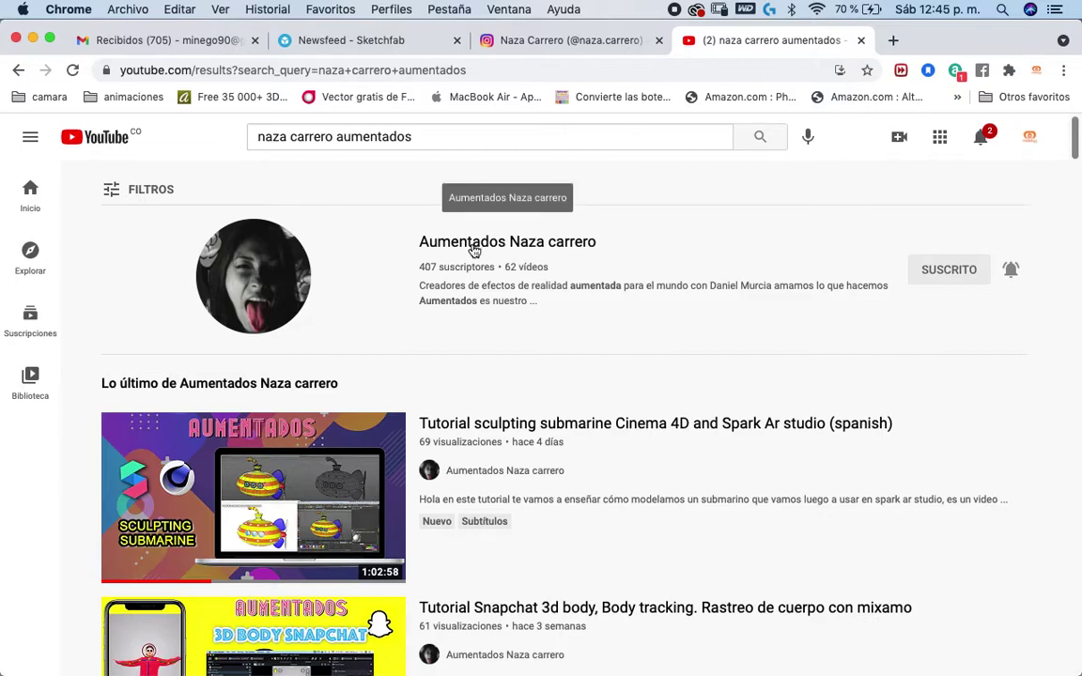
{"action": "scroll", "coordinate": [356, 314], "scroll_direction": "down", "scroll_amount": 2}
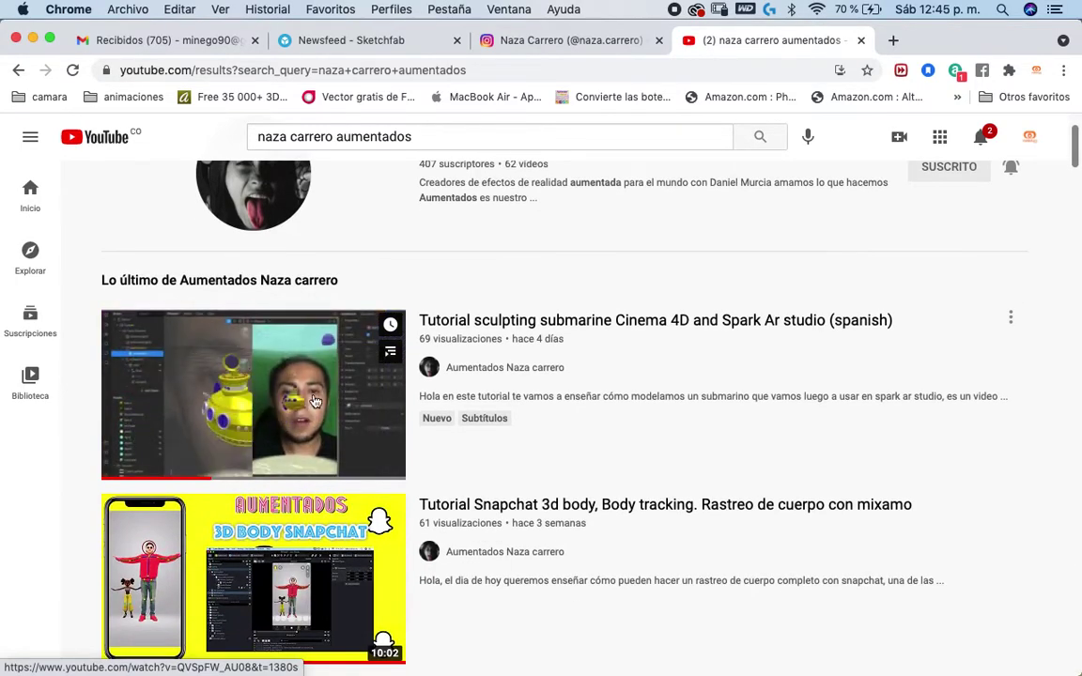
{"action": "scroll", "coordinate": [315, 403], "scroll_direction": "up", "scroll_amount": 1}
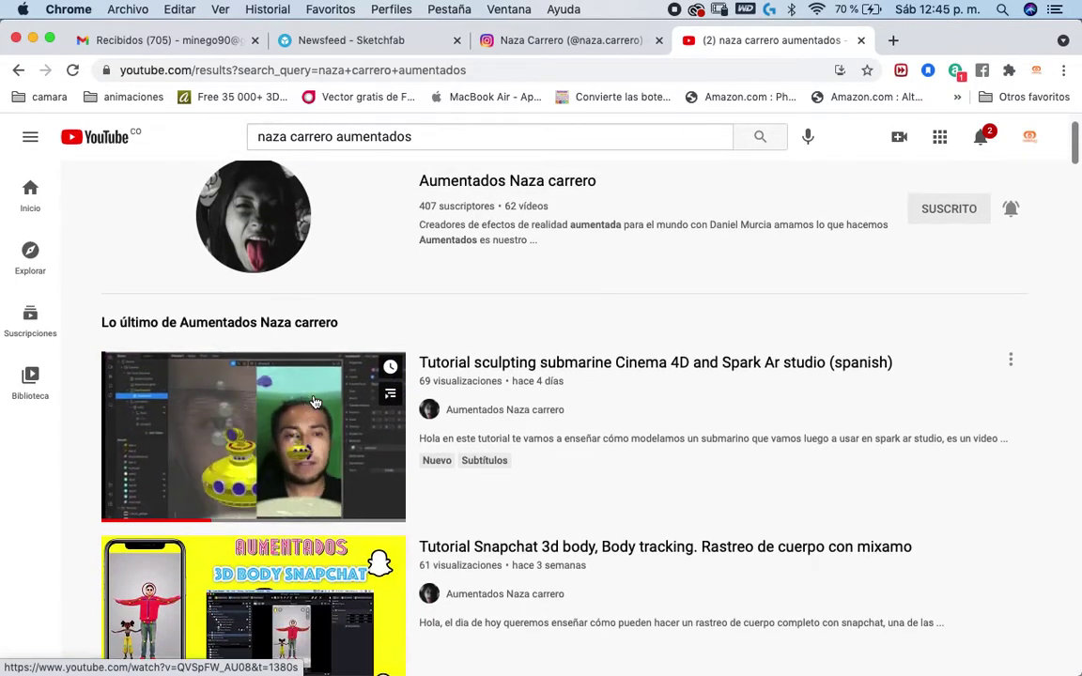
{"action": "scroll", "coordinate": [282, 460], "scroll_direction": "up", "scroll_amount": 1}
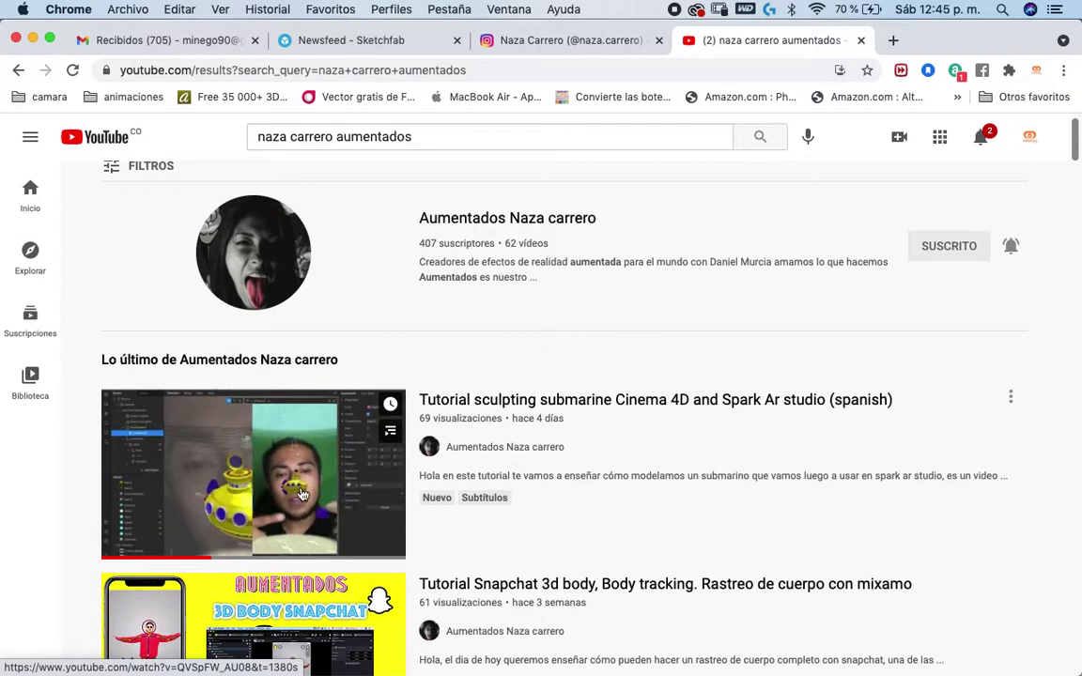
{"action": "left_click", "coordinate": [279, 271]}
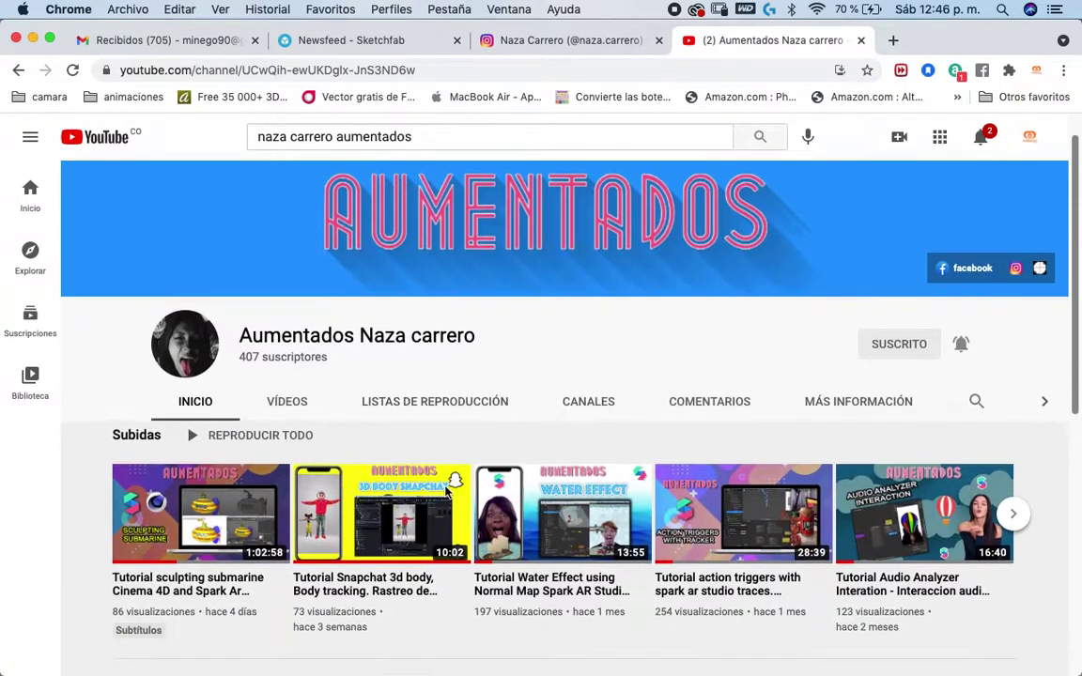
Switch back to Spark AR Studio and watch the yellow submarino follow the head in the preview
{"action": "key", "text": "ctrl+Right"}
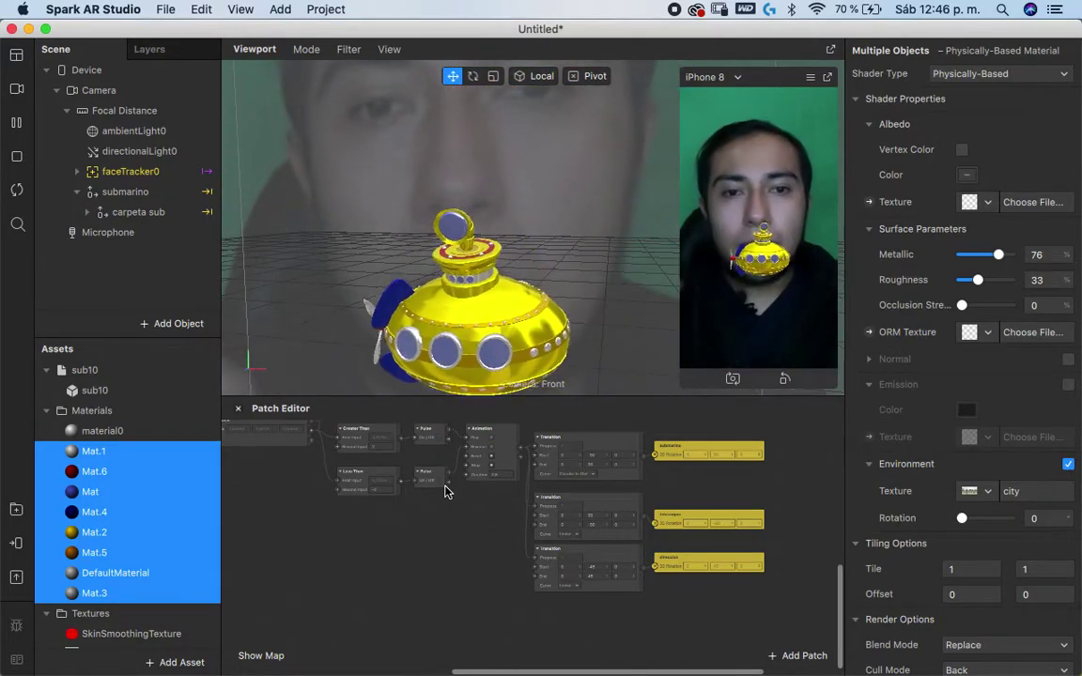
{"action": "mouse_move", "coordinate": [291, 646]}
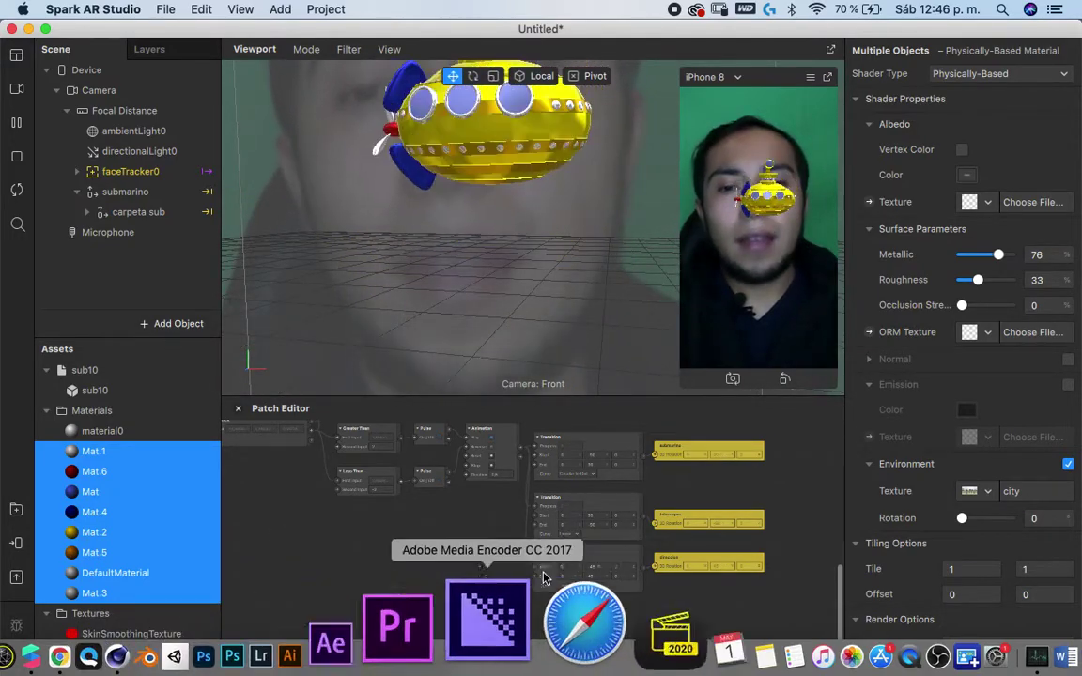
Zoom over the Divide, Clamp and Animation patches, then switch back to the Aumentados channel in Chrome
{"action": "scroll", "coordinate": [748, 500], "scroll_direction": "up", "scroll_amount": 3}
{"action": "scroll", "coordinate": [749, 500], "scroll_direction": "up", "scroll_amount": 2}
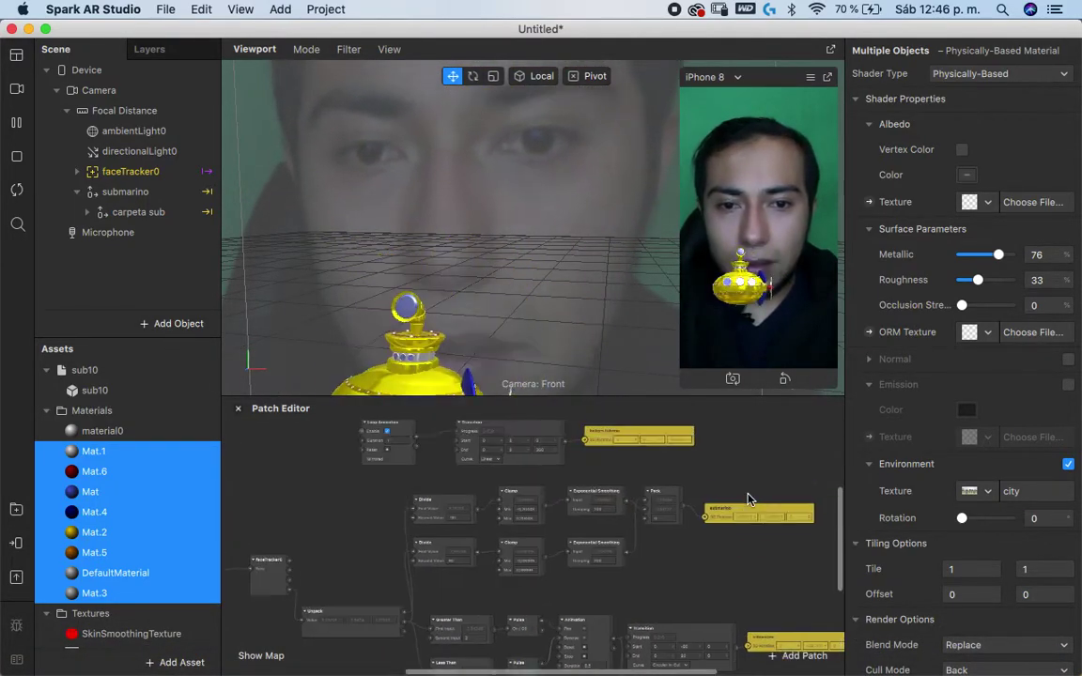
{"action": "scroll", "coordinate": [748, 500], "scroll_direction": "up", "scroll_amount": 3}
{"action": "scroll", "coordinate": [749, 500], "scroll_direction": "down", "scroll_amount": 2}
{"action": "scroll", "coordinate": [739, 500], "scroll_direction": "down", "scroll_amount": 2}
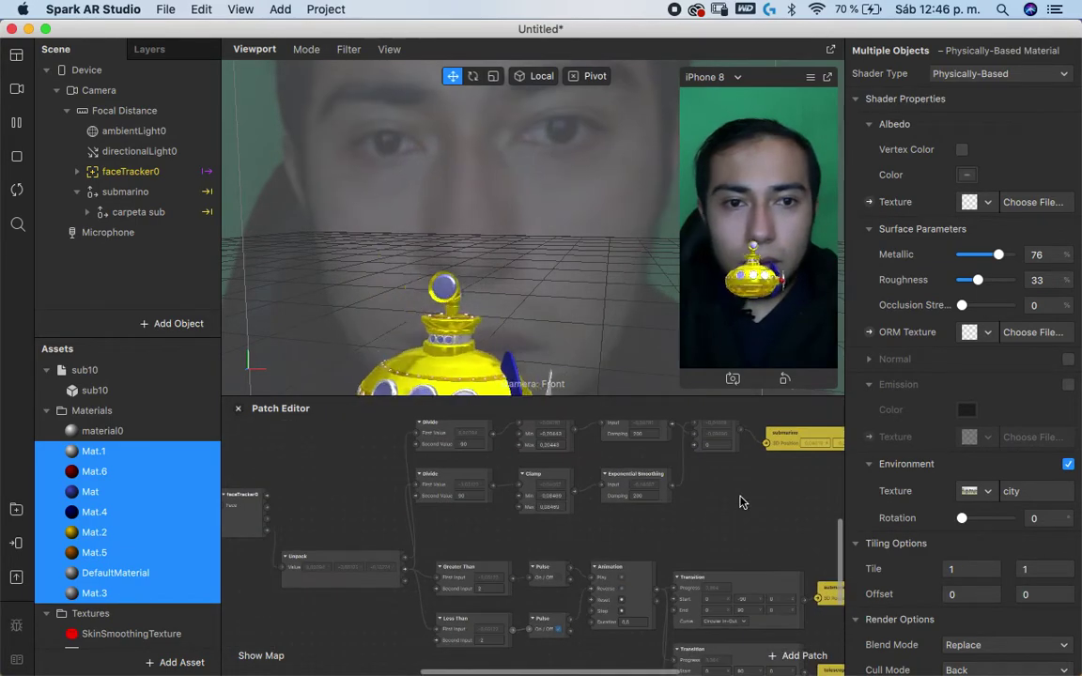
{"action": "scroll", "coordinate": [739, 499], "scroll_direction": "down", "scroll_amount": 3}
{"action": "scroll", "coordinate": [738, 502], "scroll_direction": "down", "scroll_amount": 2}
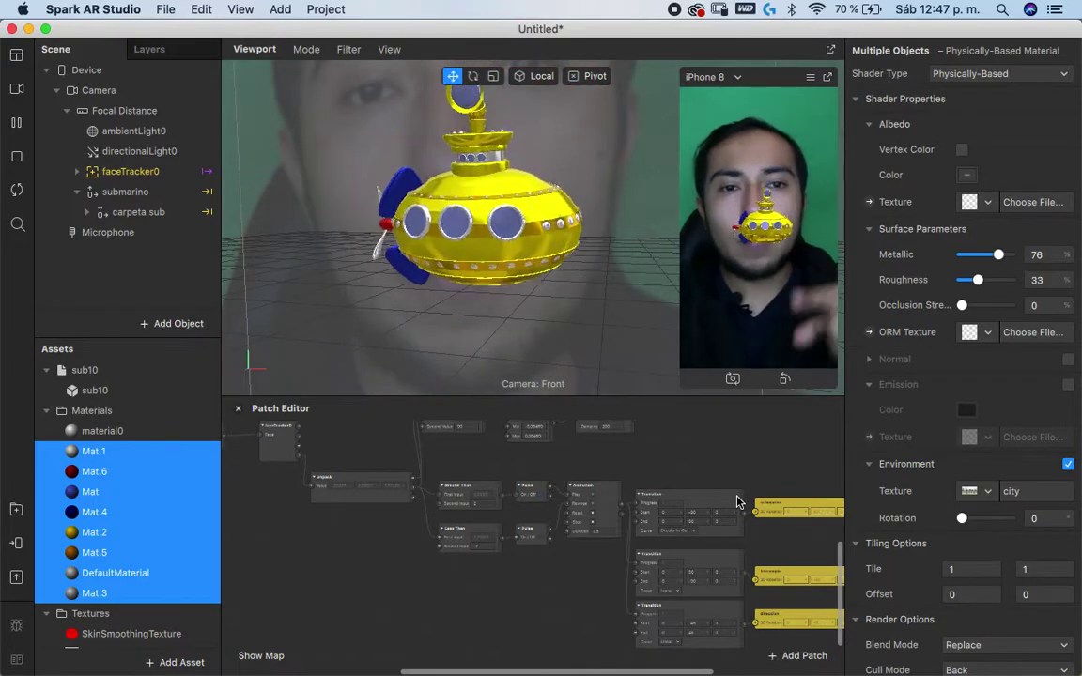
{"action": "key", "text": "ctrl+Left"}
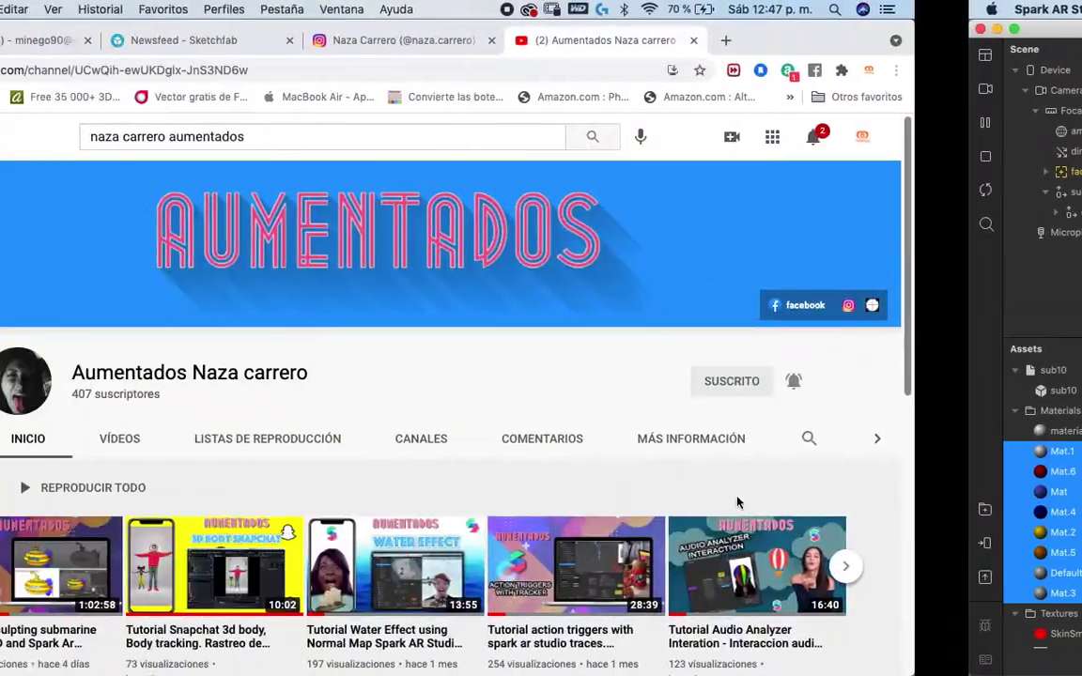
Close the submarine post on Instagram and browse the creator's grid of AR filter posts
{"action": "left_click", "coordinate": [563, 40]}
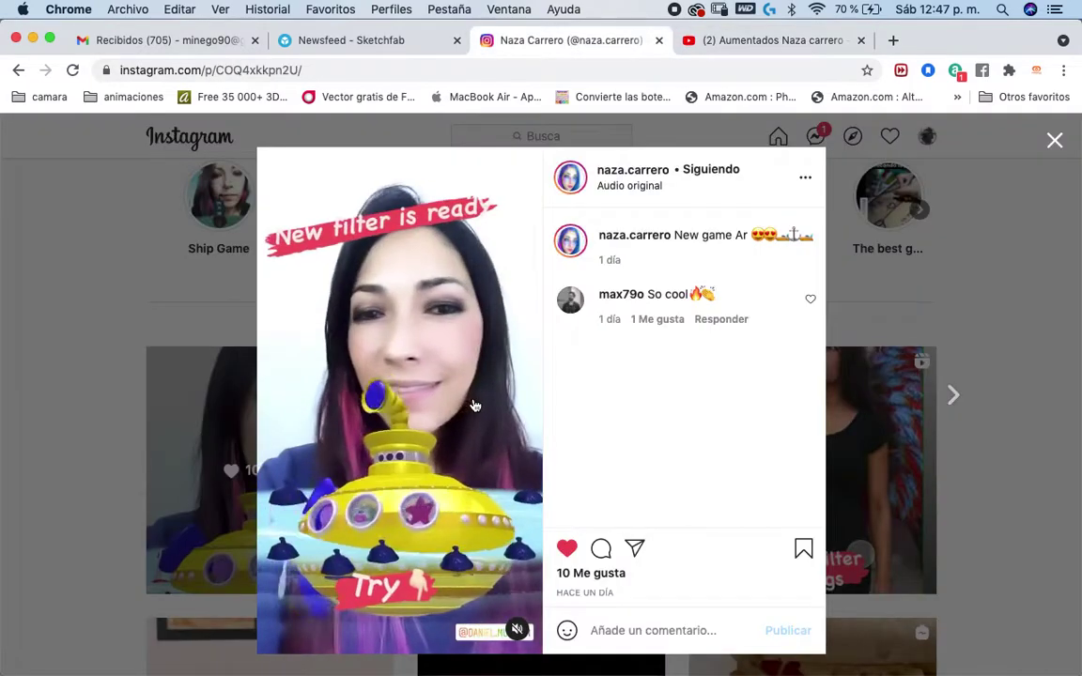
{"action": "left_click", "coordinate": [988, 229]}
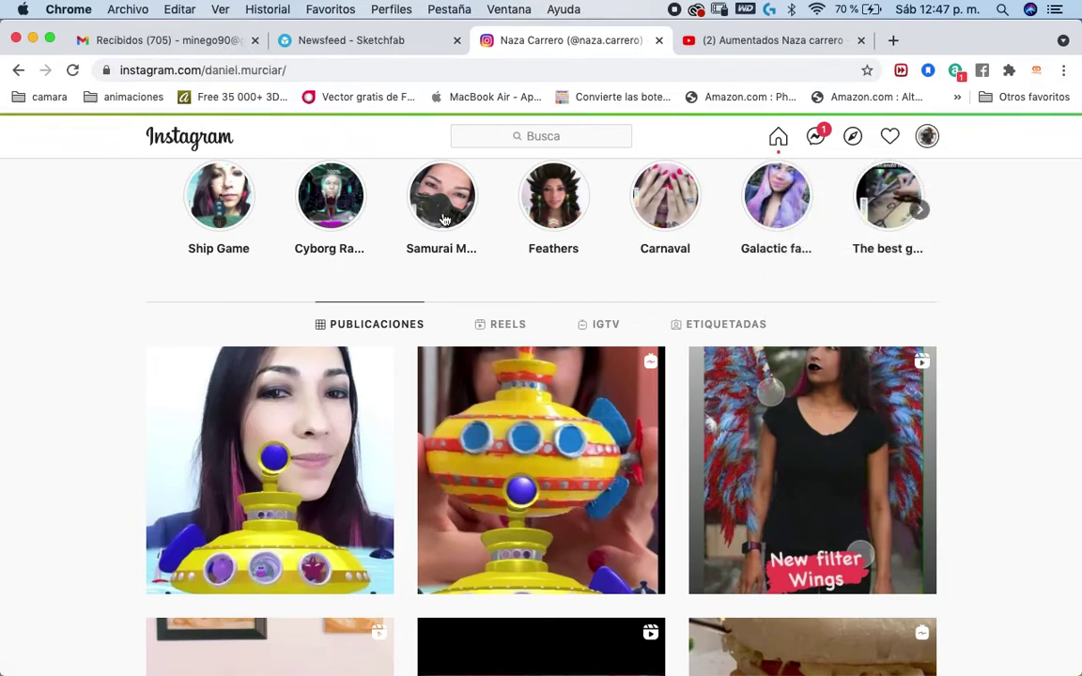
{"action": "scroll", "coordinate": [406, 391], "scroll_direction": "down", "scroll_amount": 3}
{"action": "scroll", "coordinate": [407, 391], "scroll_direction": "up", "scroll_amount": 3}
{"action": "scroll", "coordinate": [406, 391], "scroll_direction": "down", "scroll_amount": 1}
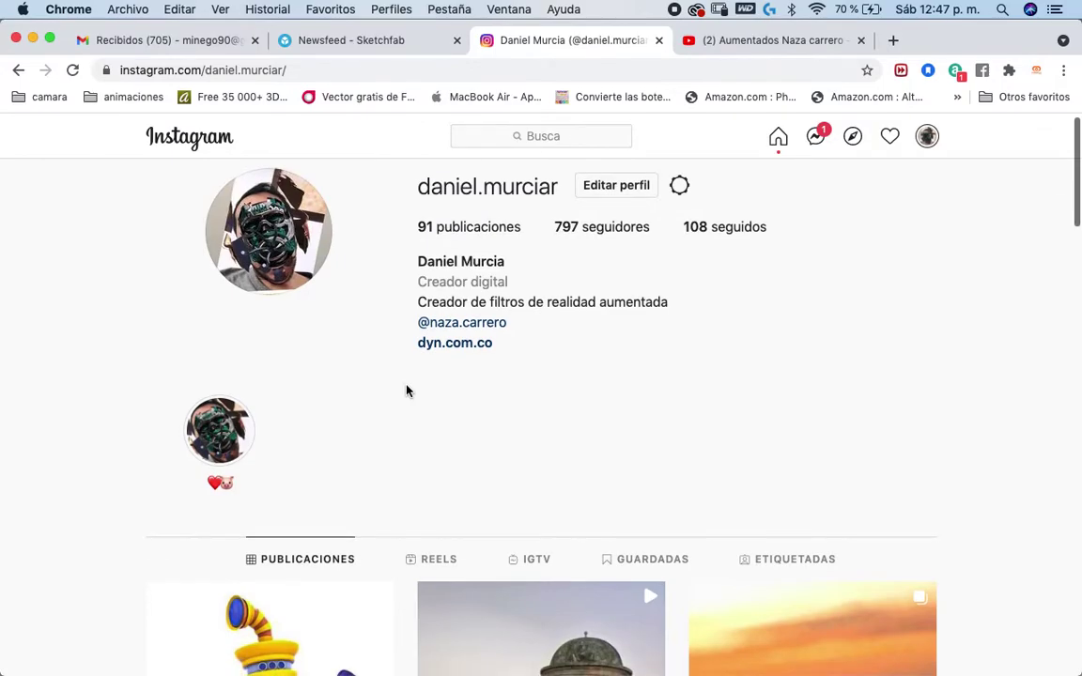
{"action": "scroll", "coordinate": [407, 391], "scroll_direction": "down", "scroll_amount": 2}
{"action": "scroll", "coordinate": [407, 391], "scroll_direction": "down", "scroll_amount": 1}
{"action": "scroll", "coordinate": [407, 391], "scroll_direction": "down", "scroll_amount": 1}
{"action": "scroll", "coordinate": [407, 390], "scroll_direction": "down", "scroll_amount": 2}
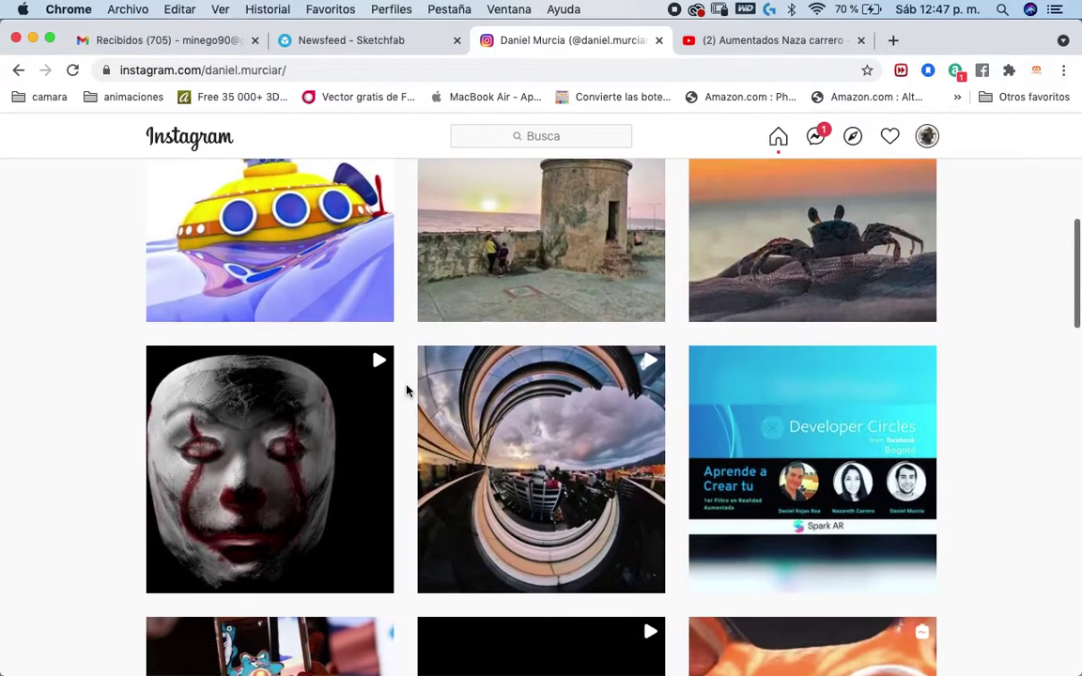
{"action": "scroll", "coordinate": [407, 390], "scroll_direction": "down", "scroll_amount": 1}
{"action": "scroll", "coordinate": [398, 366], "scroll_direction": "down", "scroll_amount": 3}
{"action": "scroll", "coordinate": [397, 367], "scroll_direction": "down", "scroll_amount": 1}
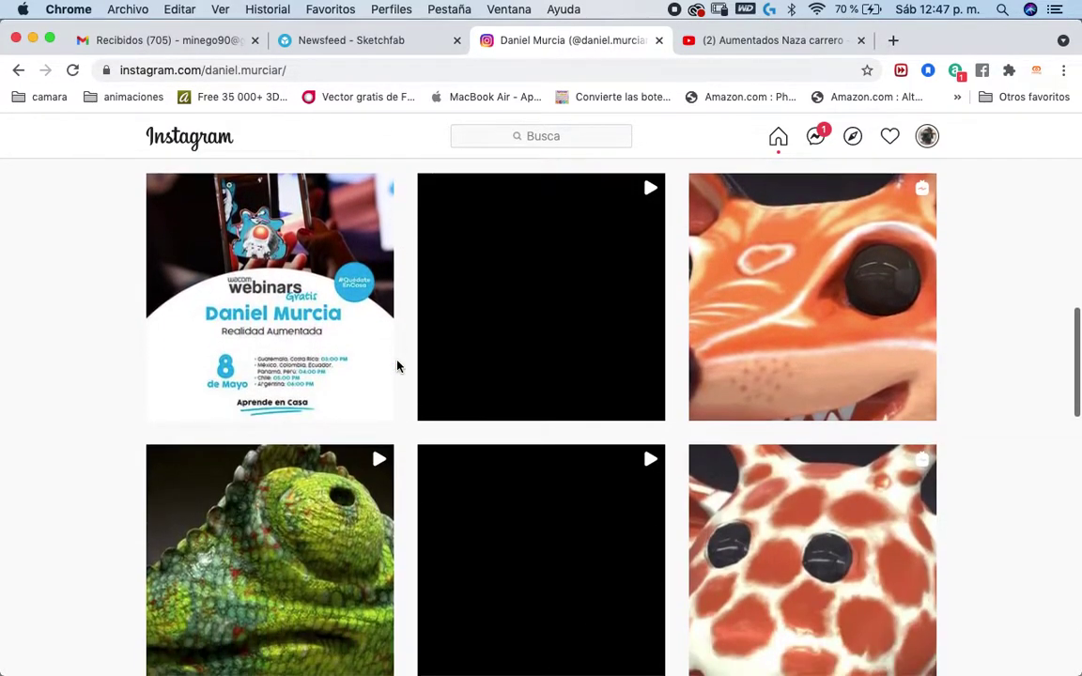
{"action": "scroll", "coordinate": [398, 366], "scroll_direction": "down", "scroll_amount": 3}
{"action": "scroll", "coordinate": [397, 366], "scroll_direction": "up", "scroll_amount": 1}
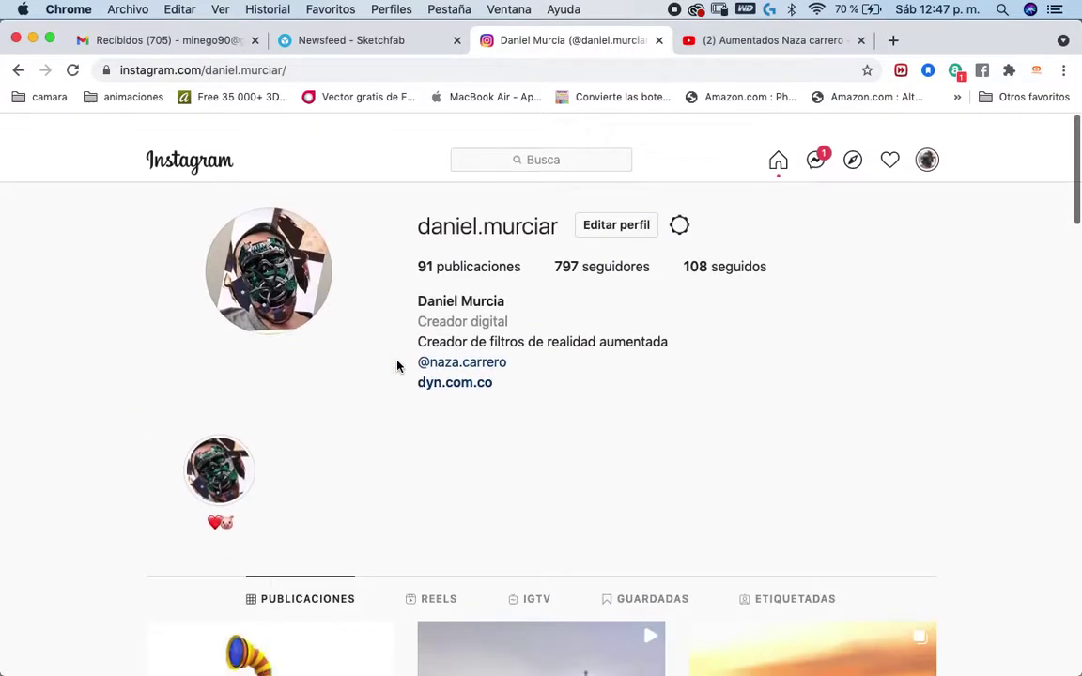